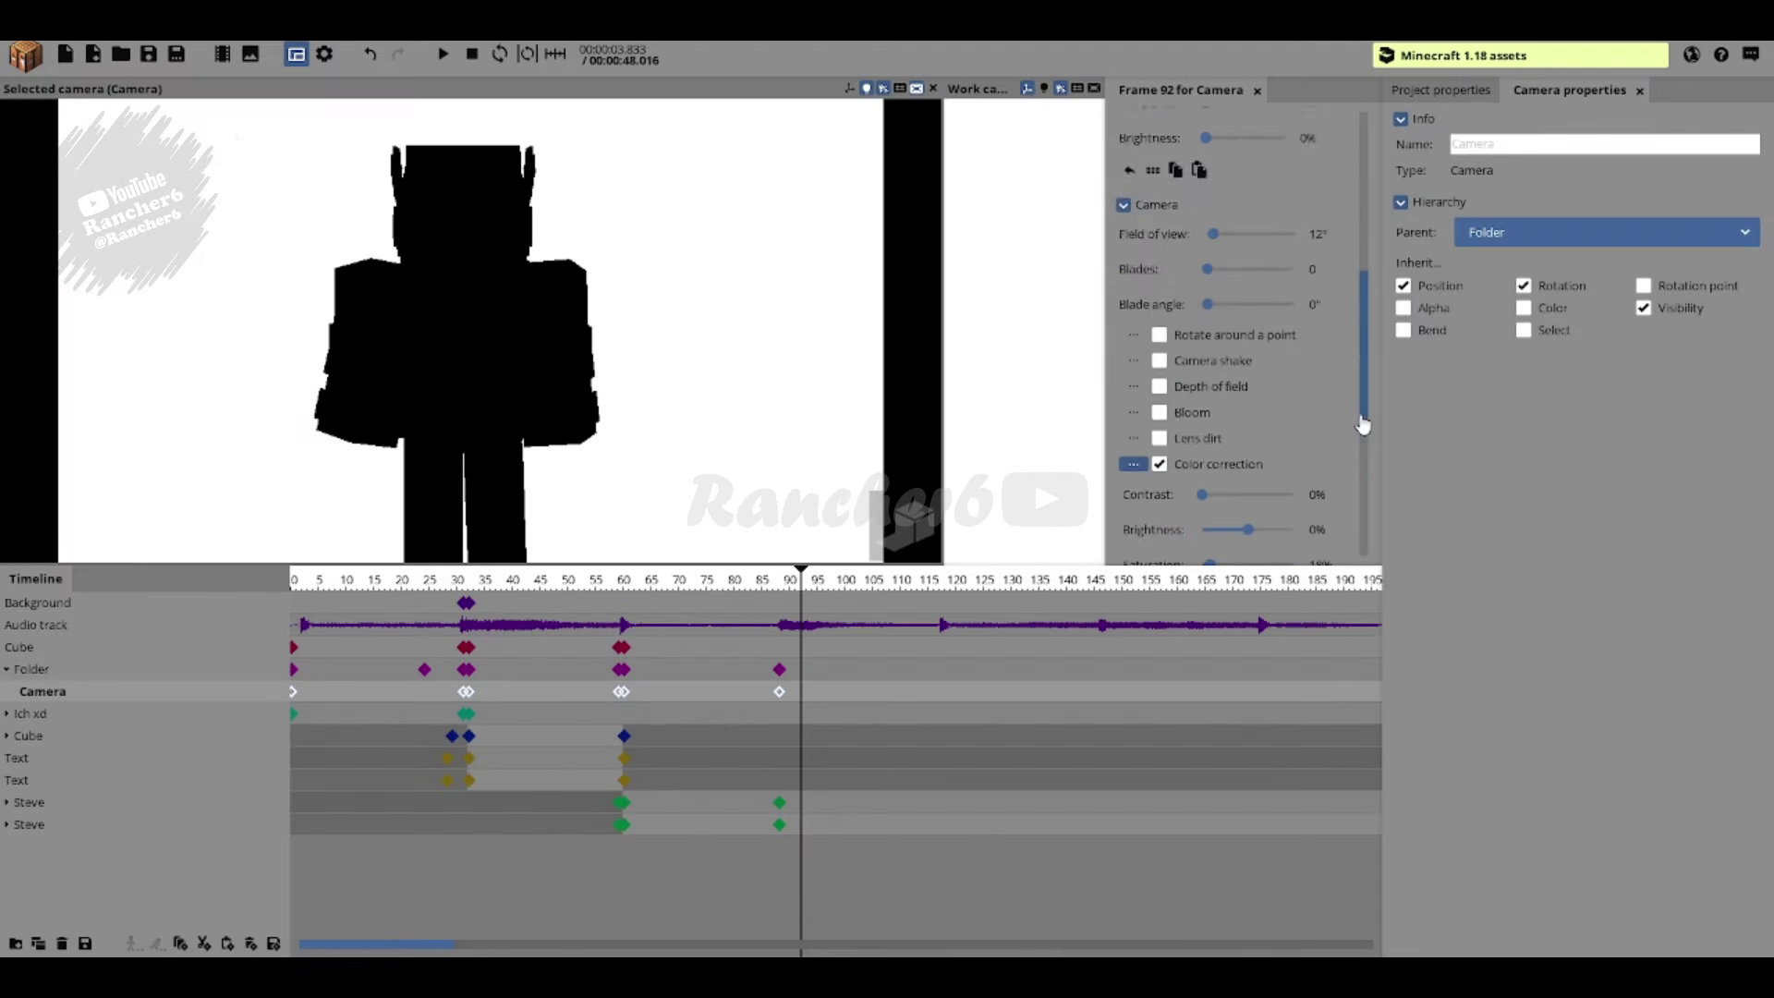
# Step: Add a vignette with a 72% radius and chromatic aberration to the camera, and play the animation back
pyautogui.scroll(-5, 1380, 502)
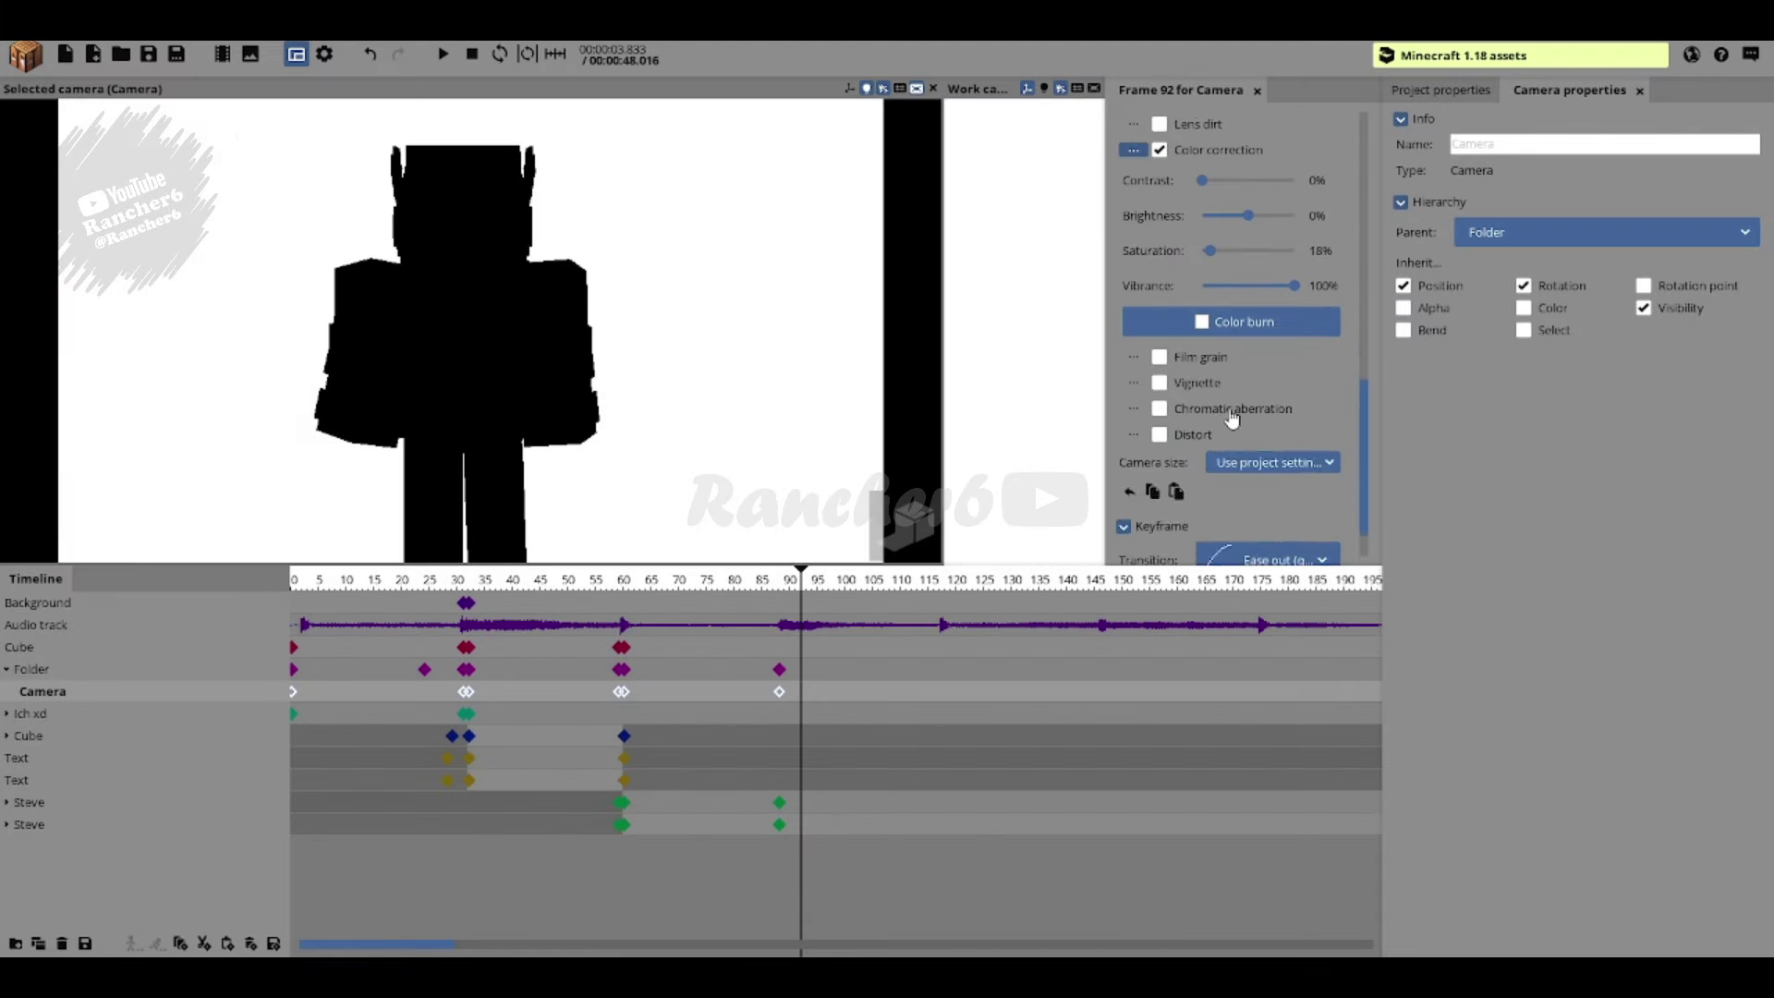
pyautogui.scroll(3, 1379, 501)
pyautogui.click(1159, 159)
pyautogui.moveTo(1235, 231)
pyautogui.mouseDown()
pyautogui.moveTo(1219, 229)
pyautogui.moveTo(1252, 205)
pyautogui.mouseUp()
pyautogui.click(442, 53)
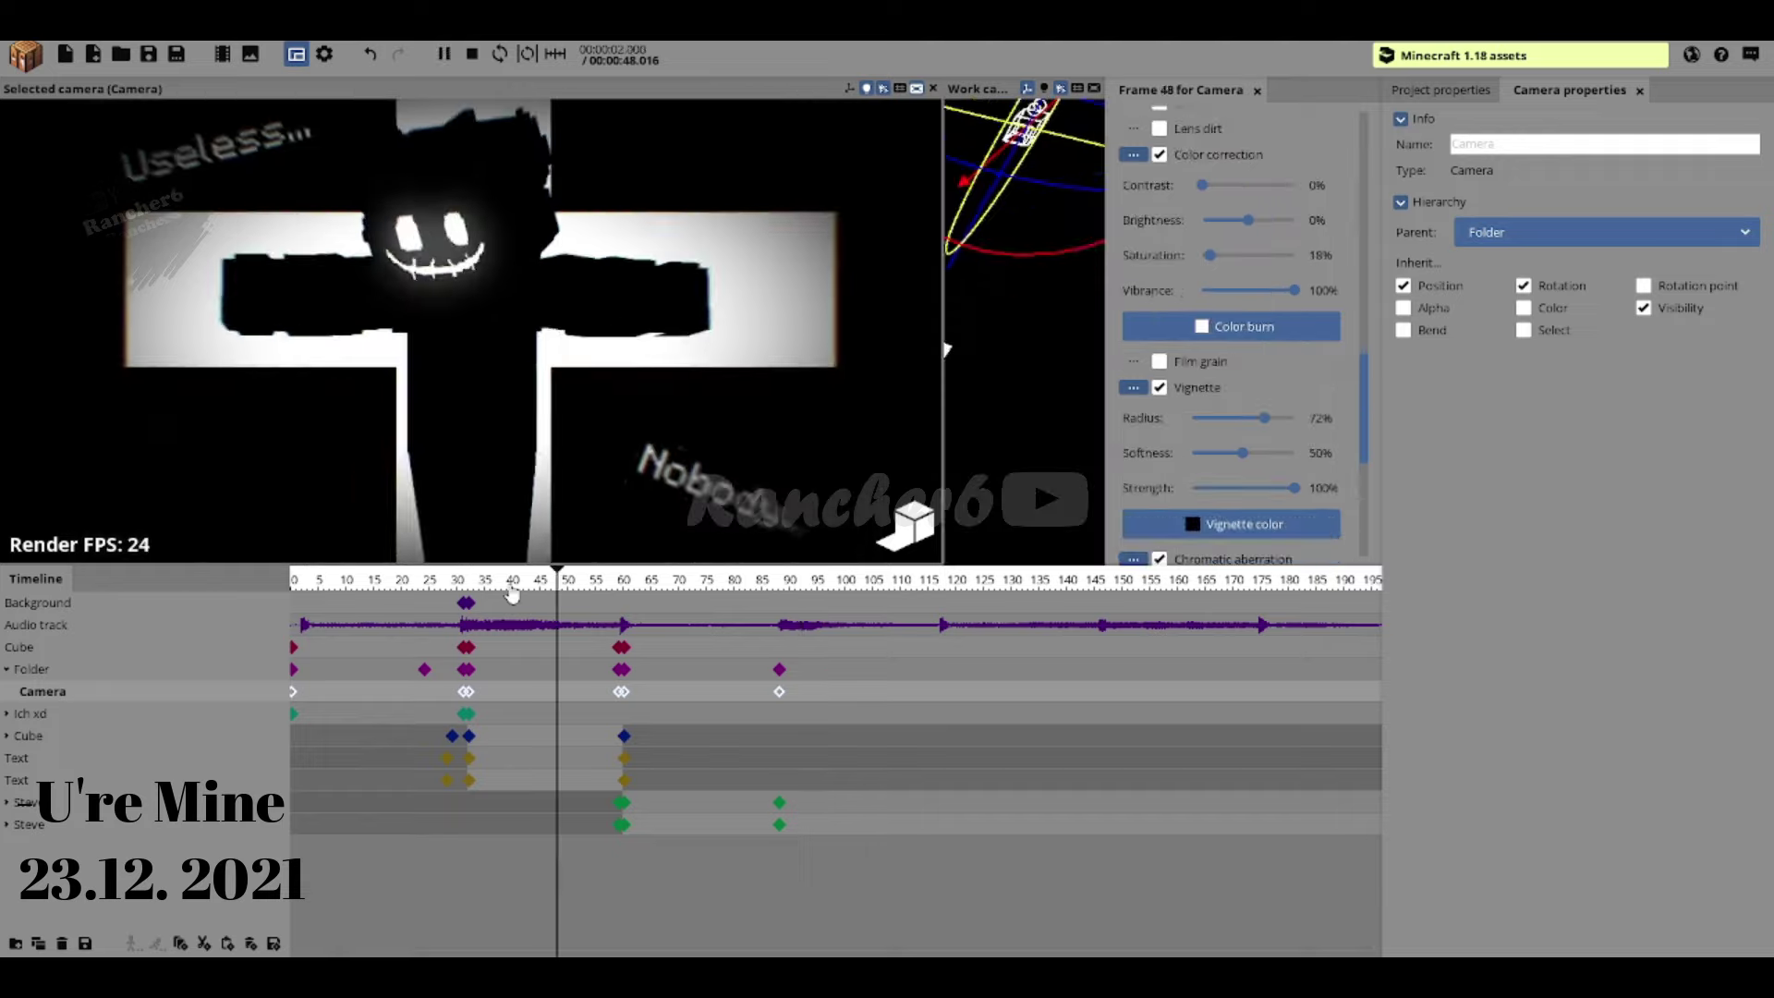
pyautogui.click(138, 780)
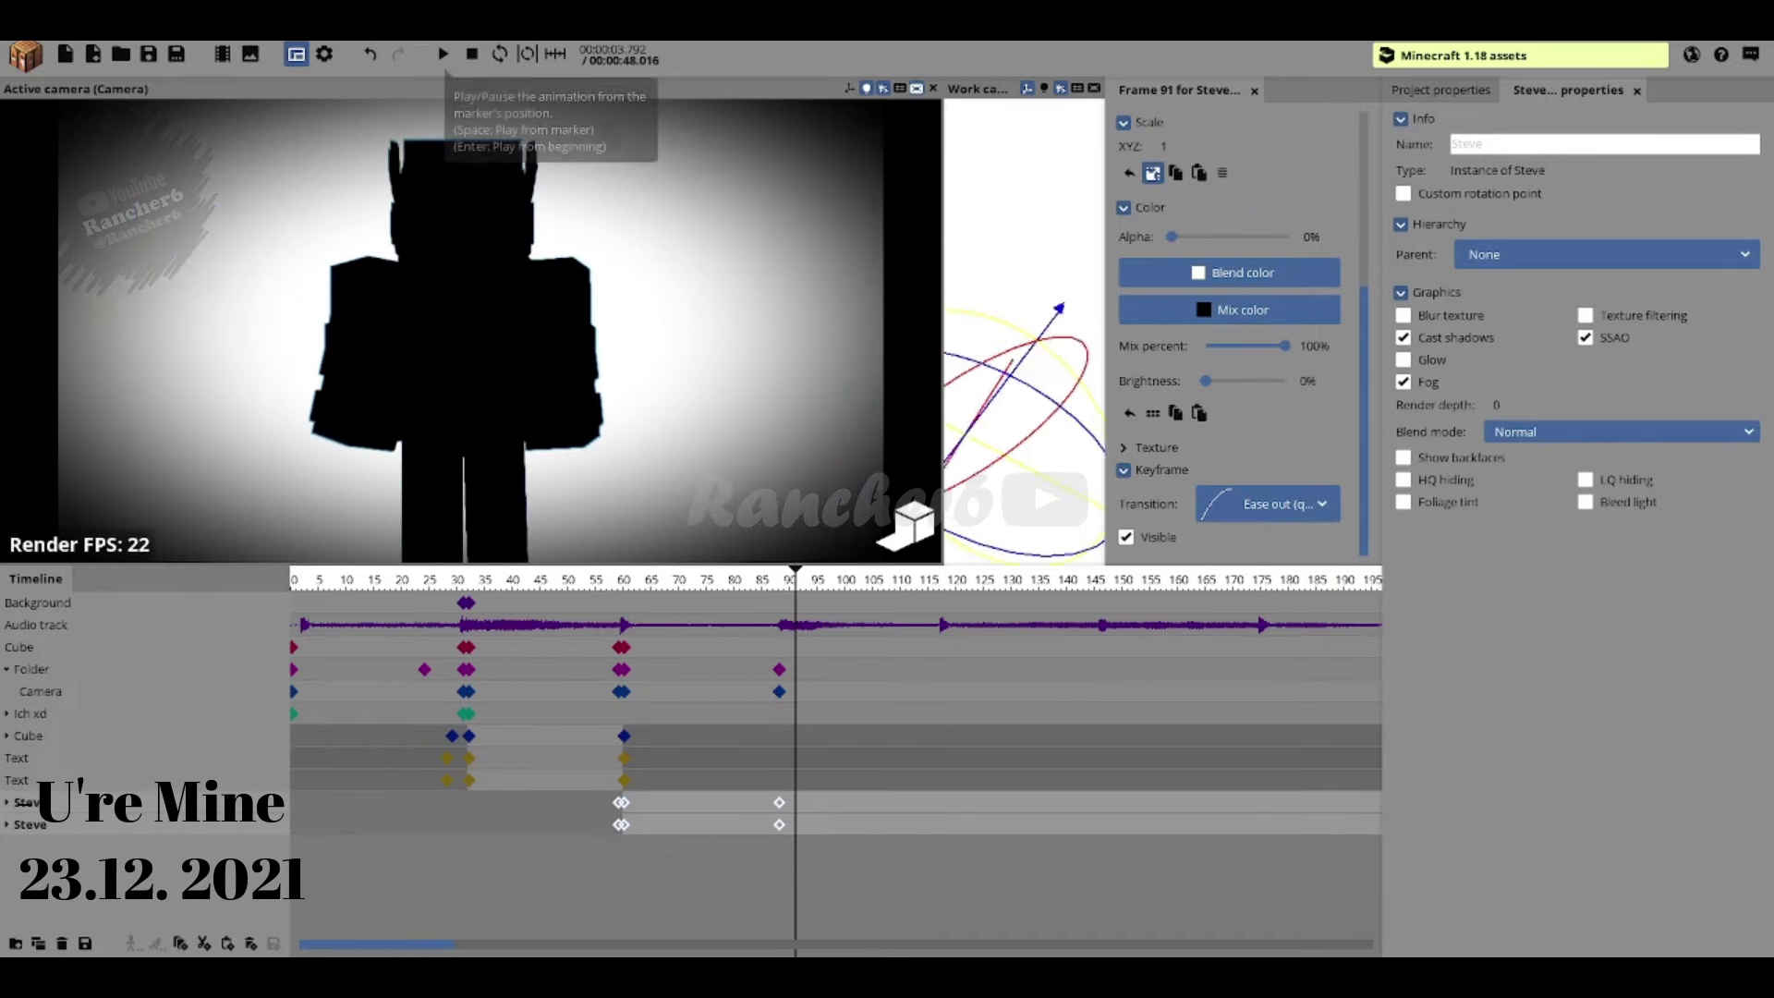
pyautogui.press('space')
pyautogui.press('space')
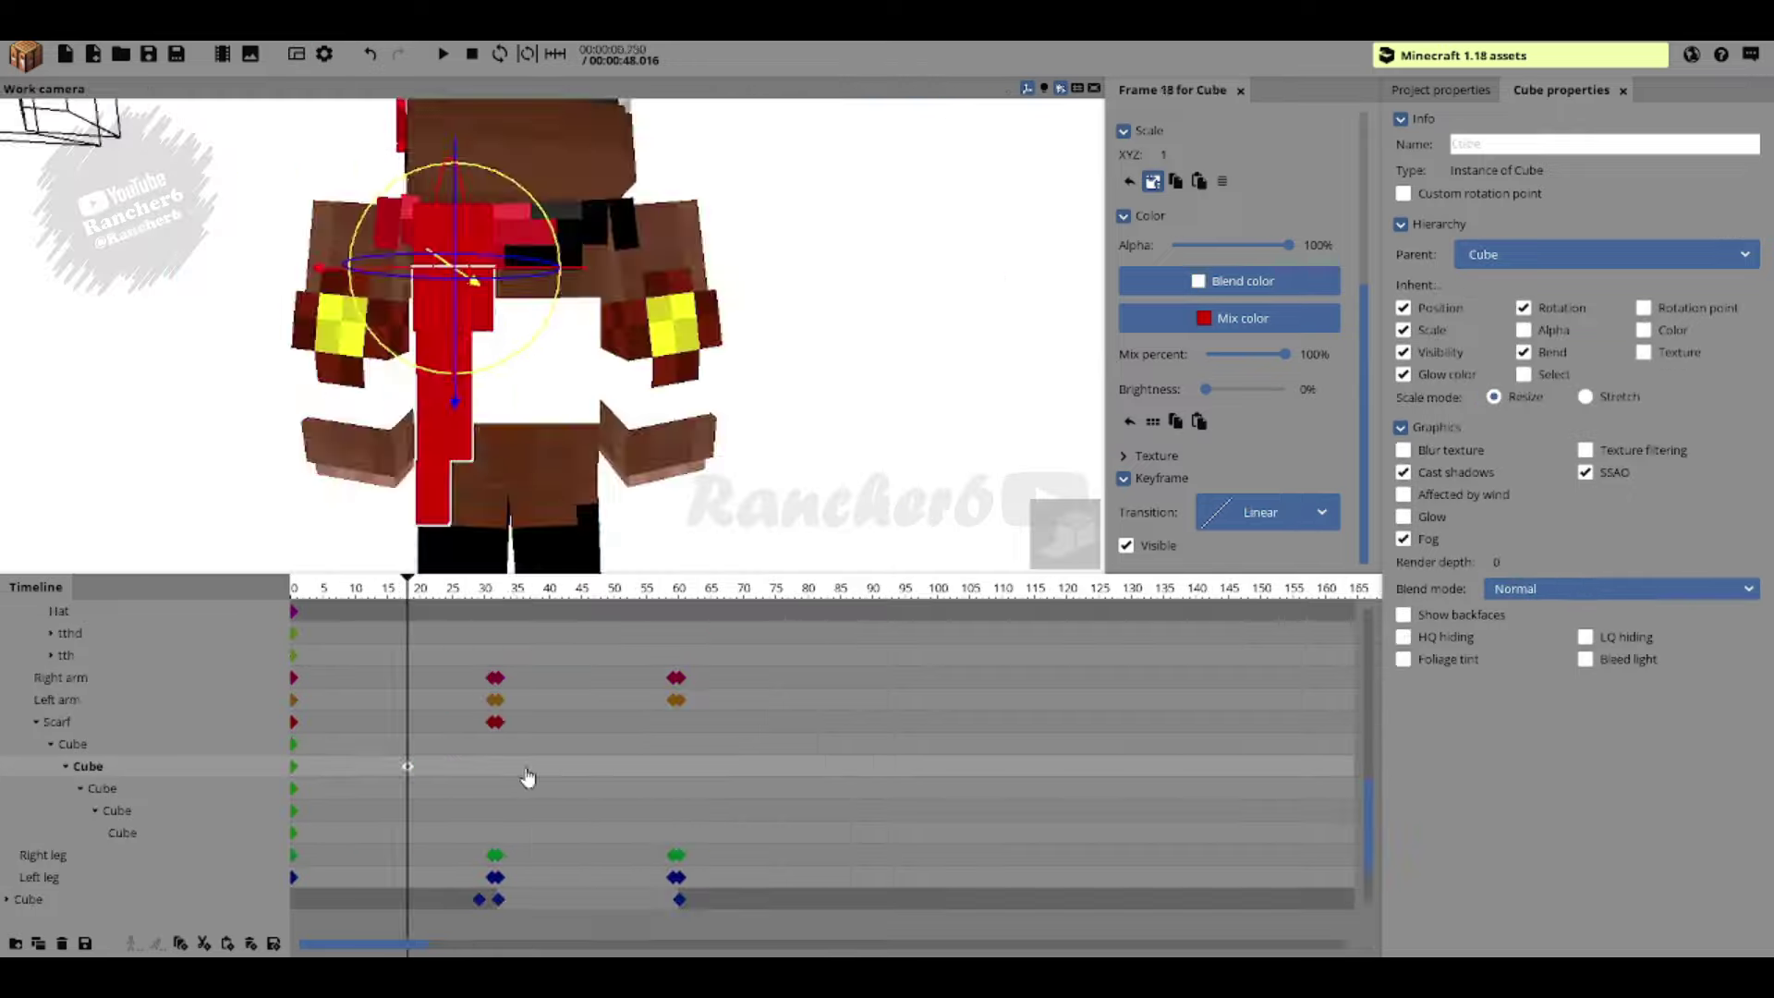
# Step: Add a scarf keyframe at frame 37 and stagger the nested cubes' swing keyframes one frame apart behind the scarf
pyautogui.click(532, 730)
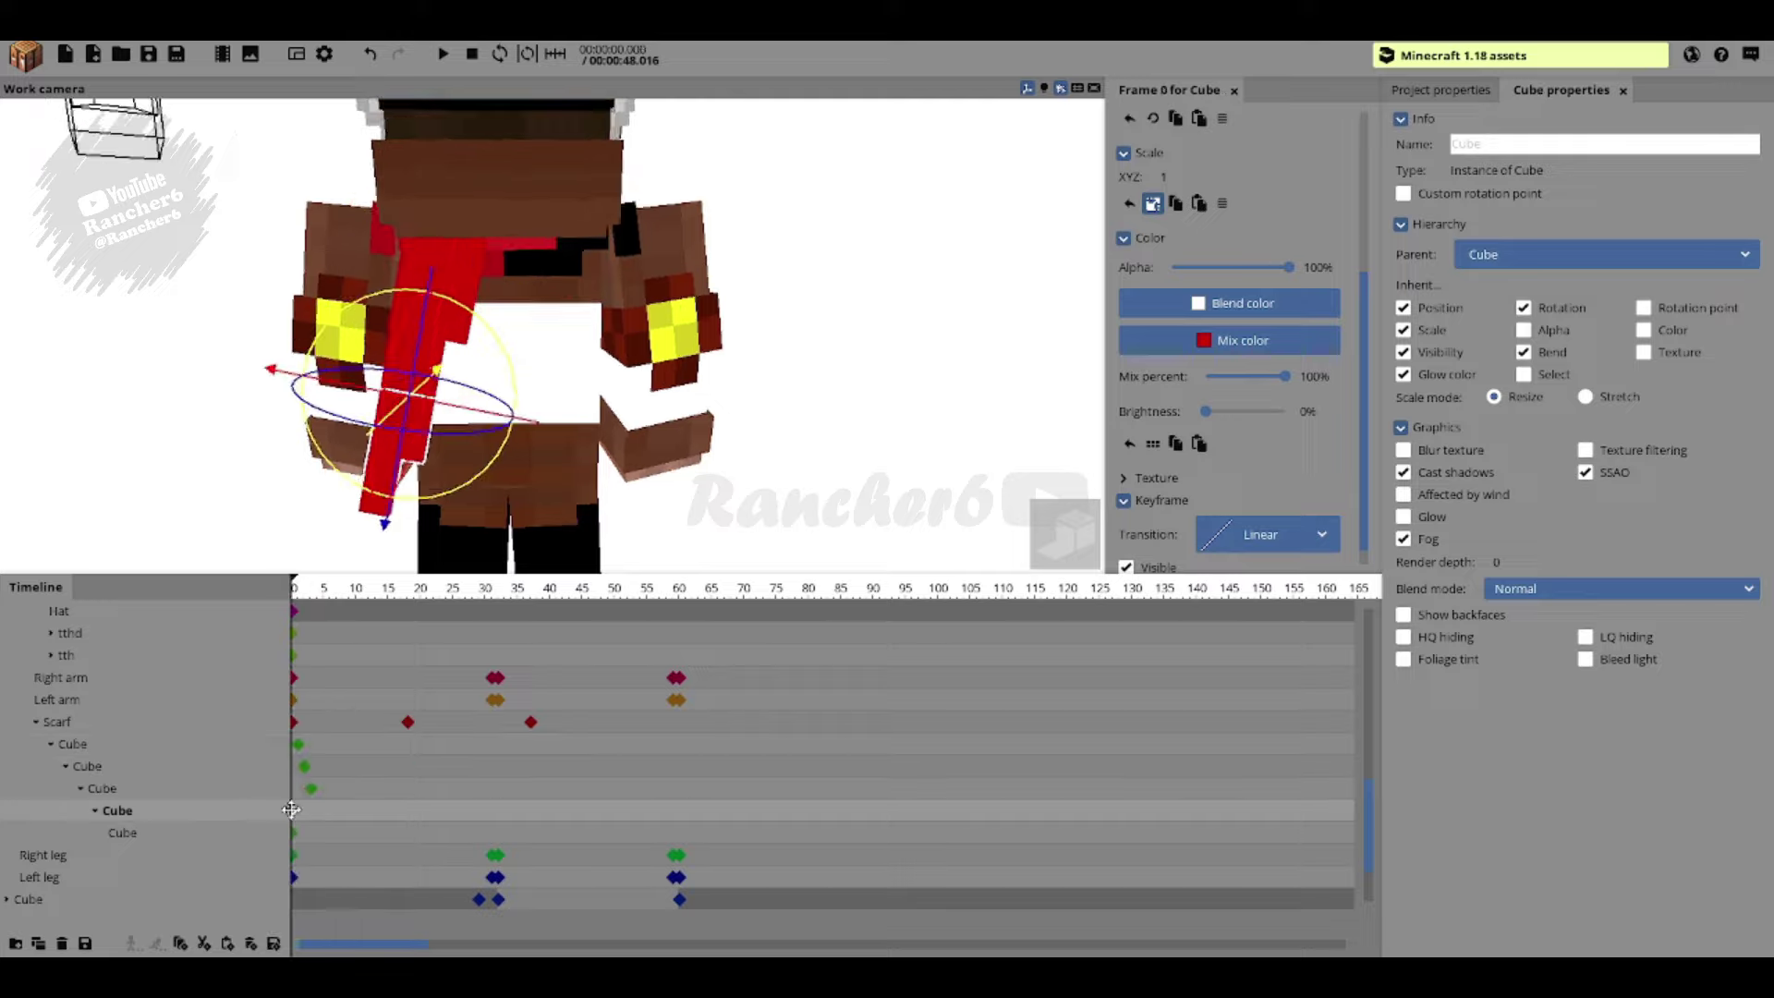
pyautogui.click(325, 832)
pyautogui.moveTo(324, 833); pyautogui.dragTo(428, 761)
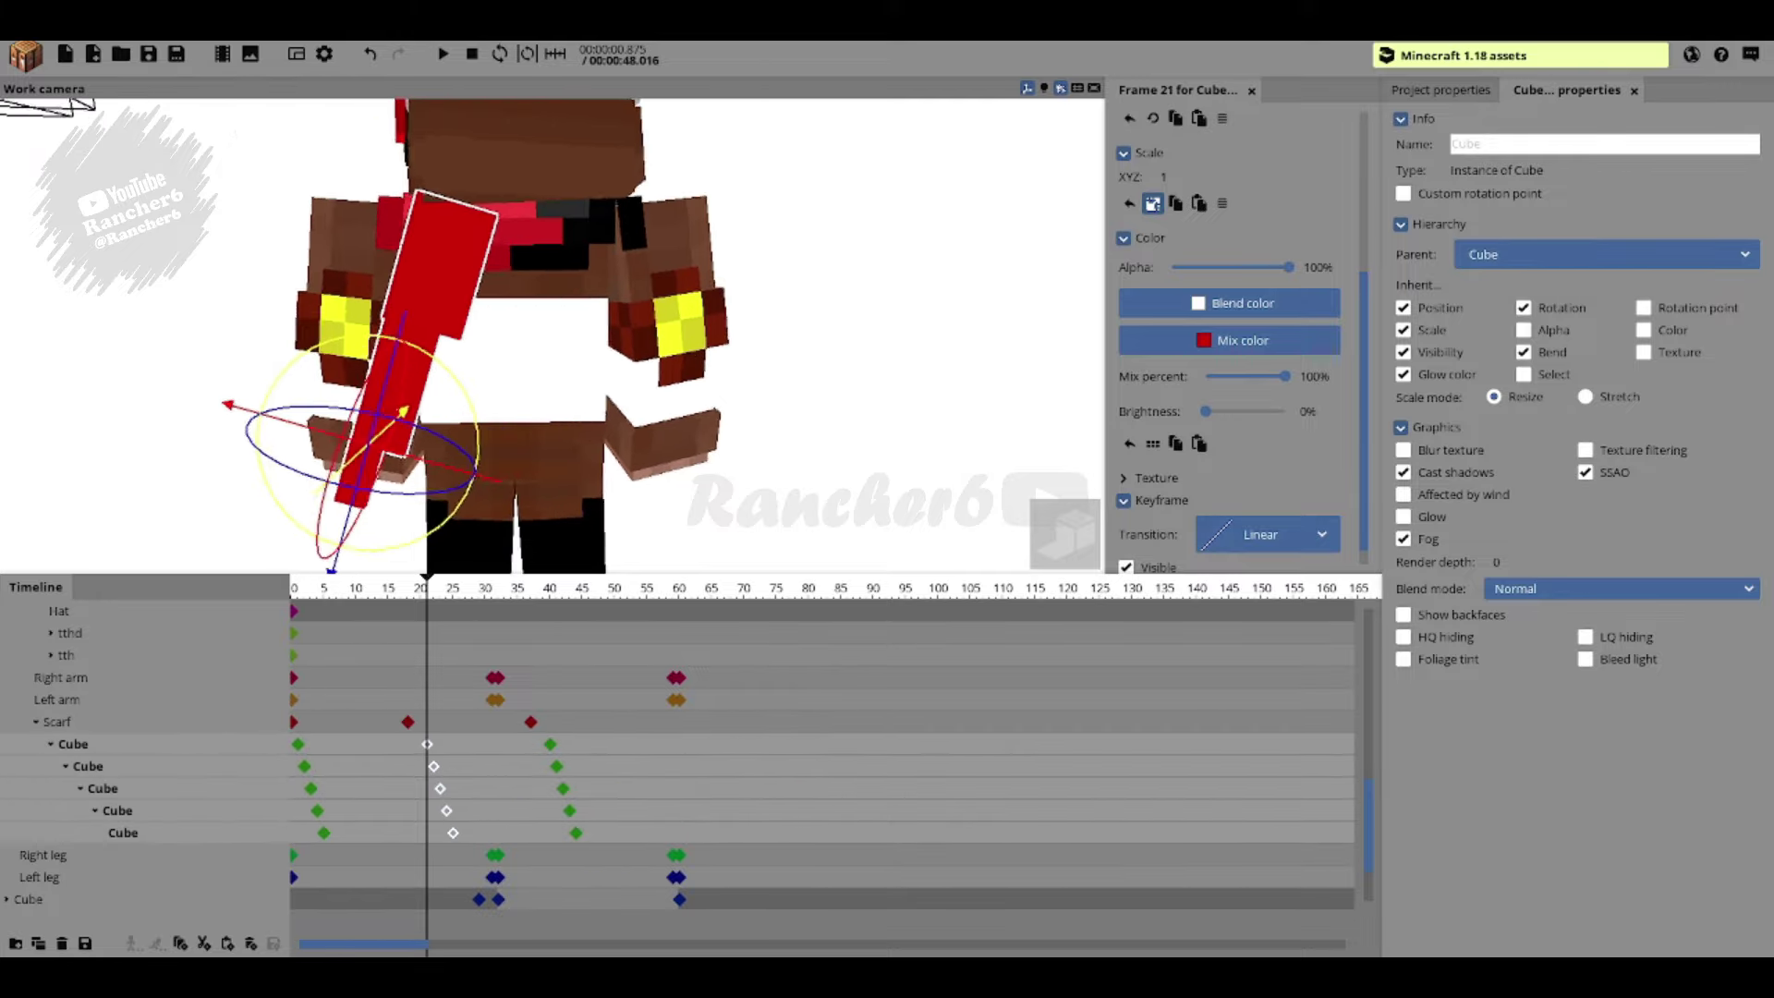
# Step: Shift the scarf cubes' later keyframe groups earlier to start at frames 19 and 38, and select the scarf and cube keyframes
pyautogui.scroll(-1, 425, 739)
pyautogui.moveTo(430, 707); pyautogui.dragTo(426, 707)
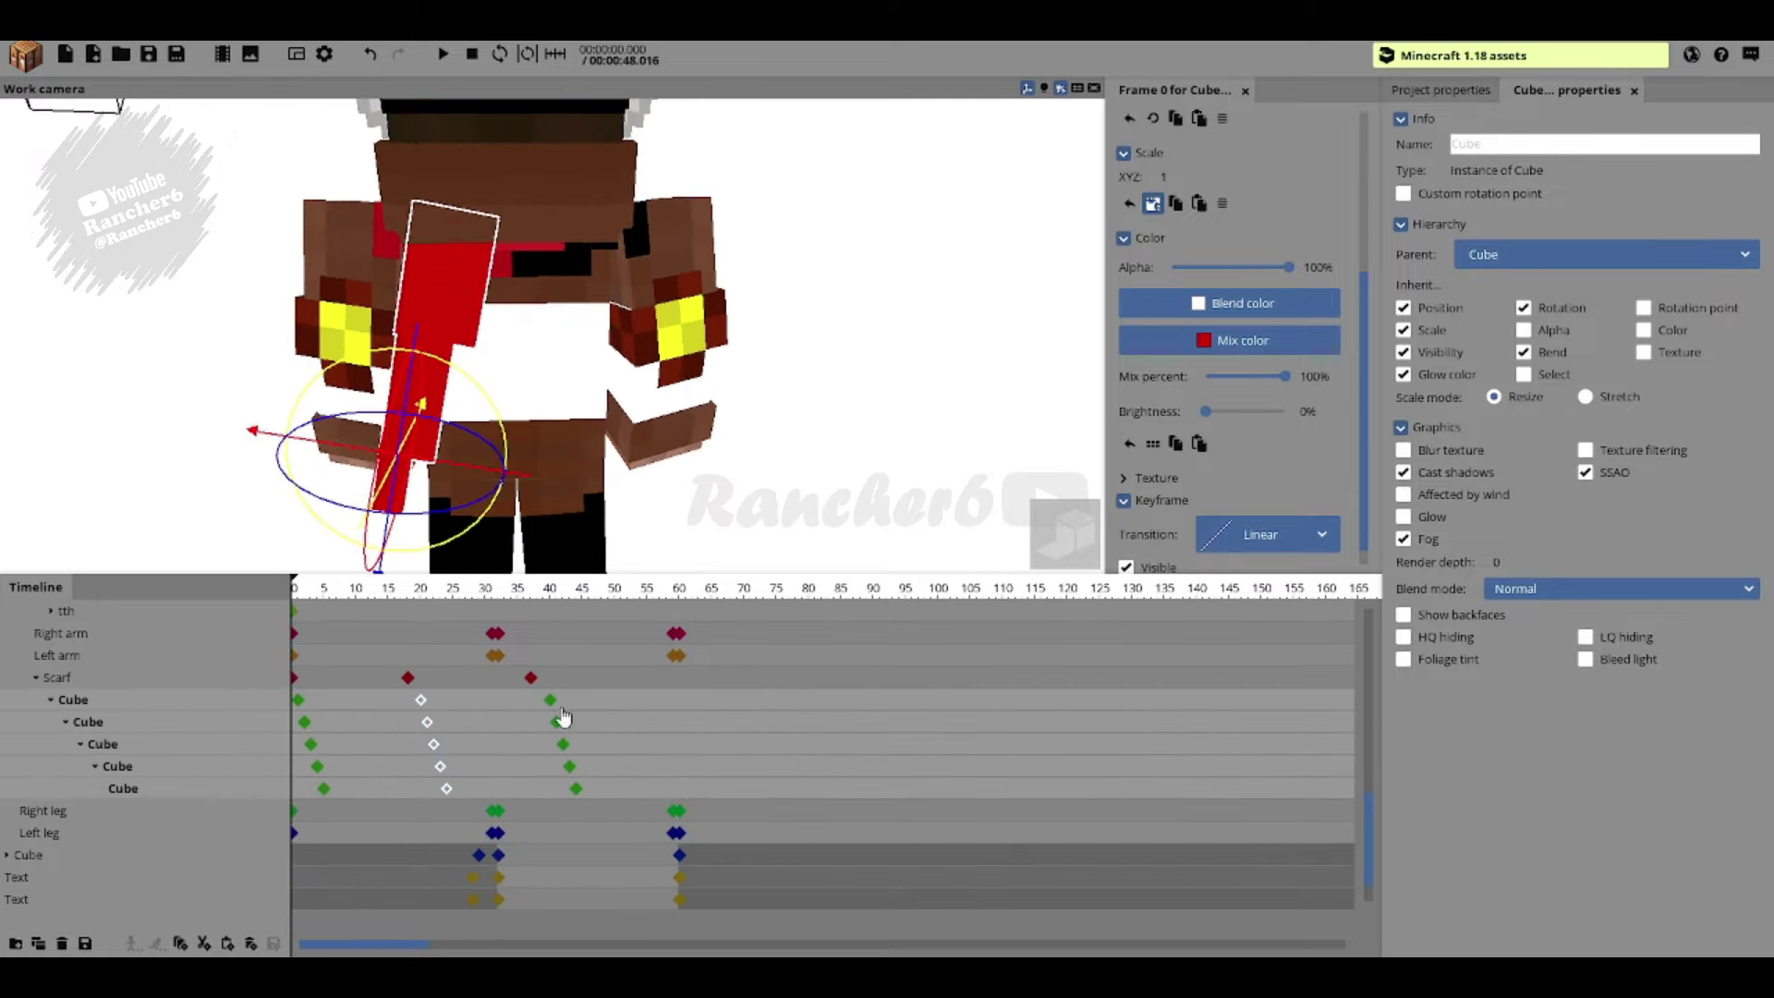
pyautogui.moveTo(564, 679); pyautogui.dragTo(509, 795)
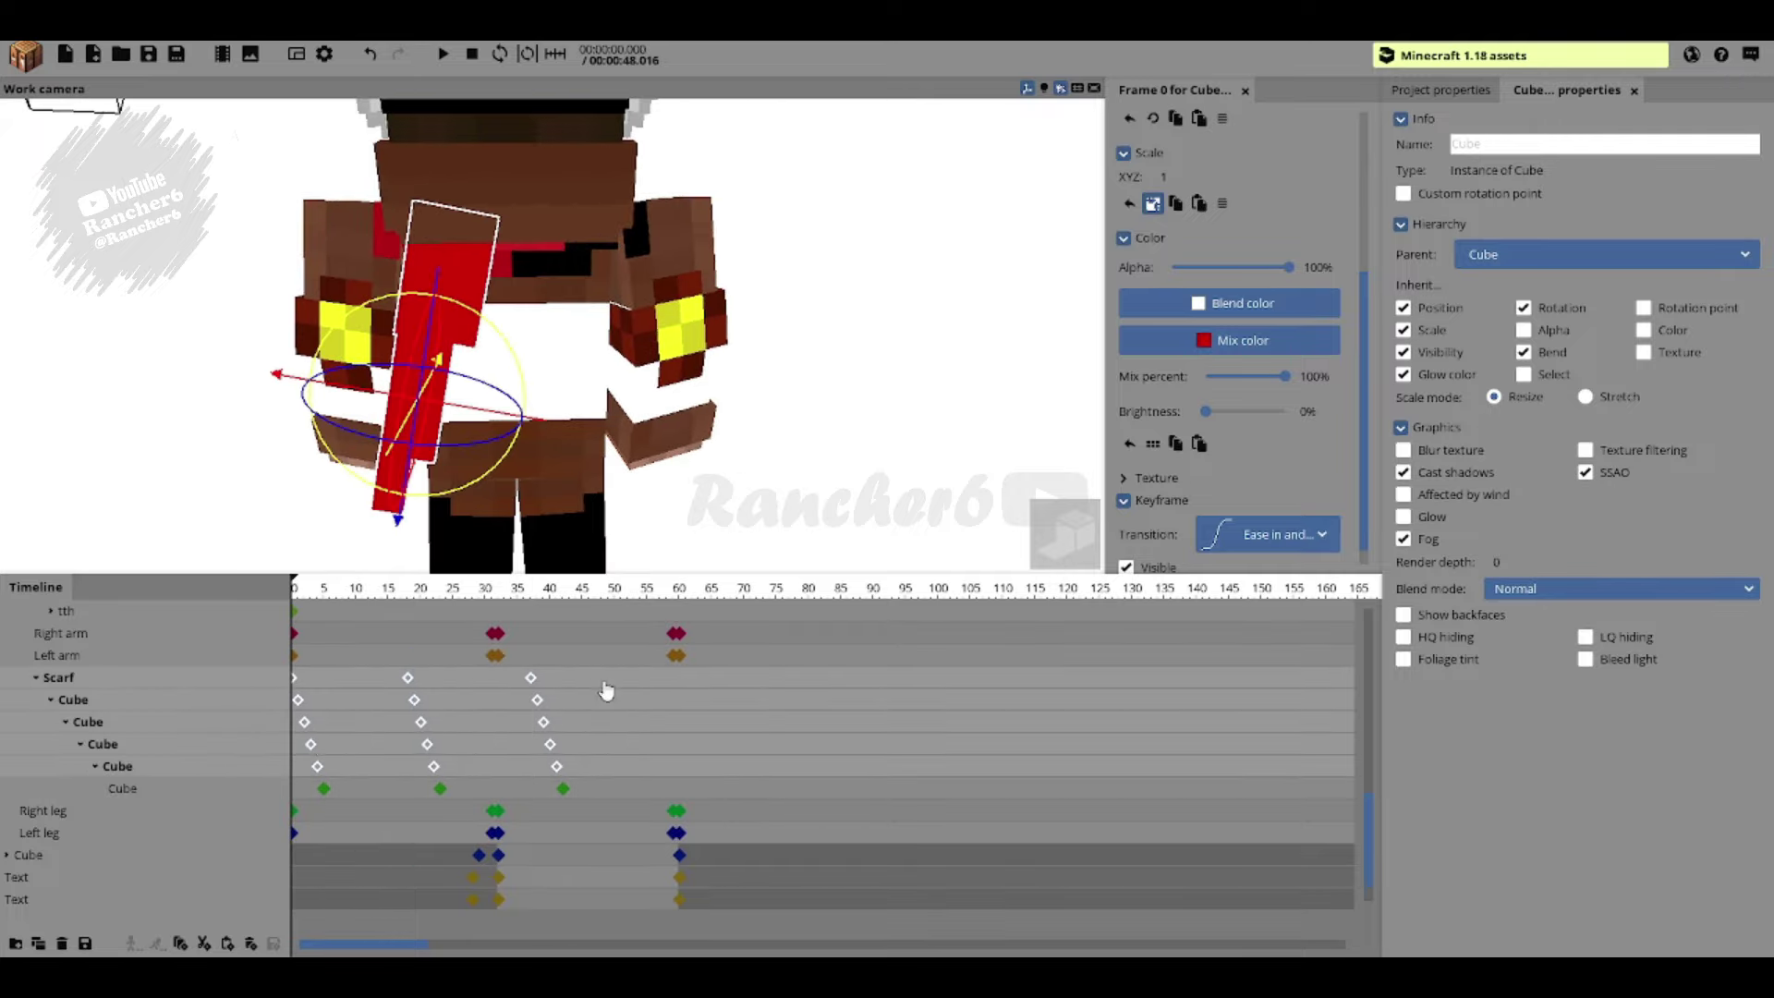
pyautogui.keyDown('shift'); pyautogui.moveTo(606, 689); pyautogui.dragTo(317, 784); pyautogui.keyUp('shift')
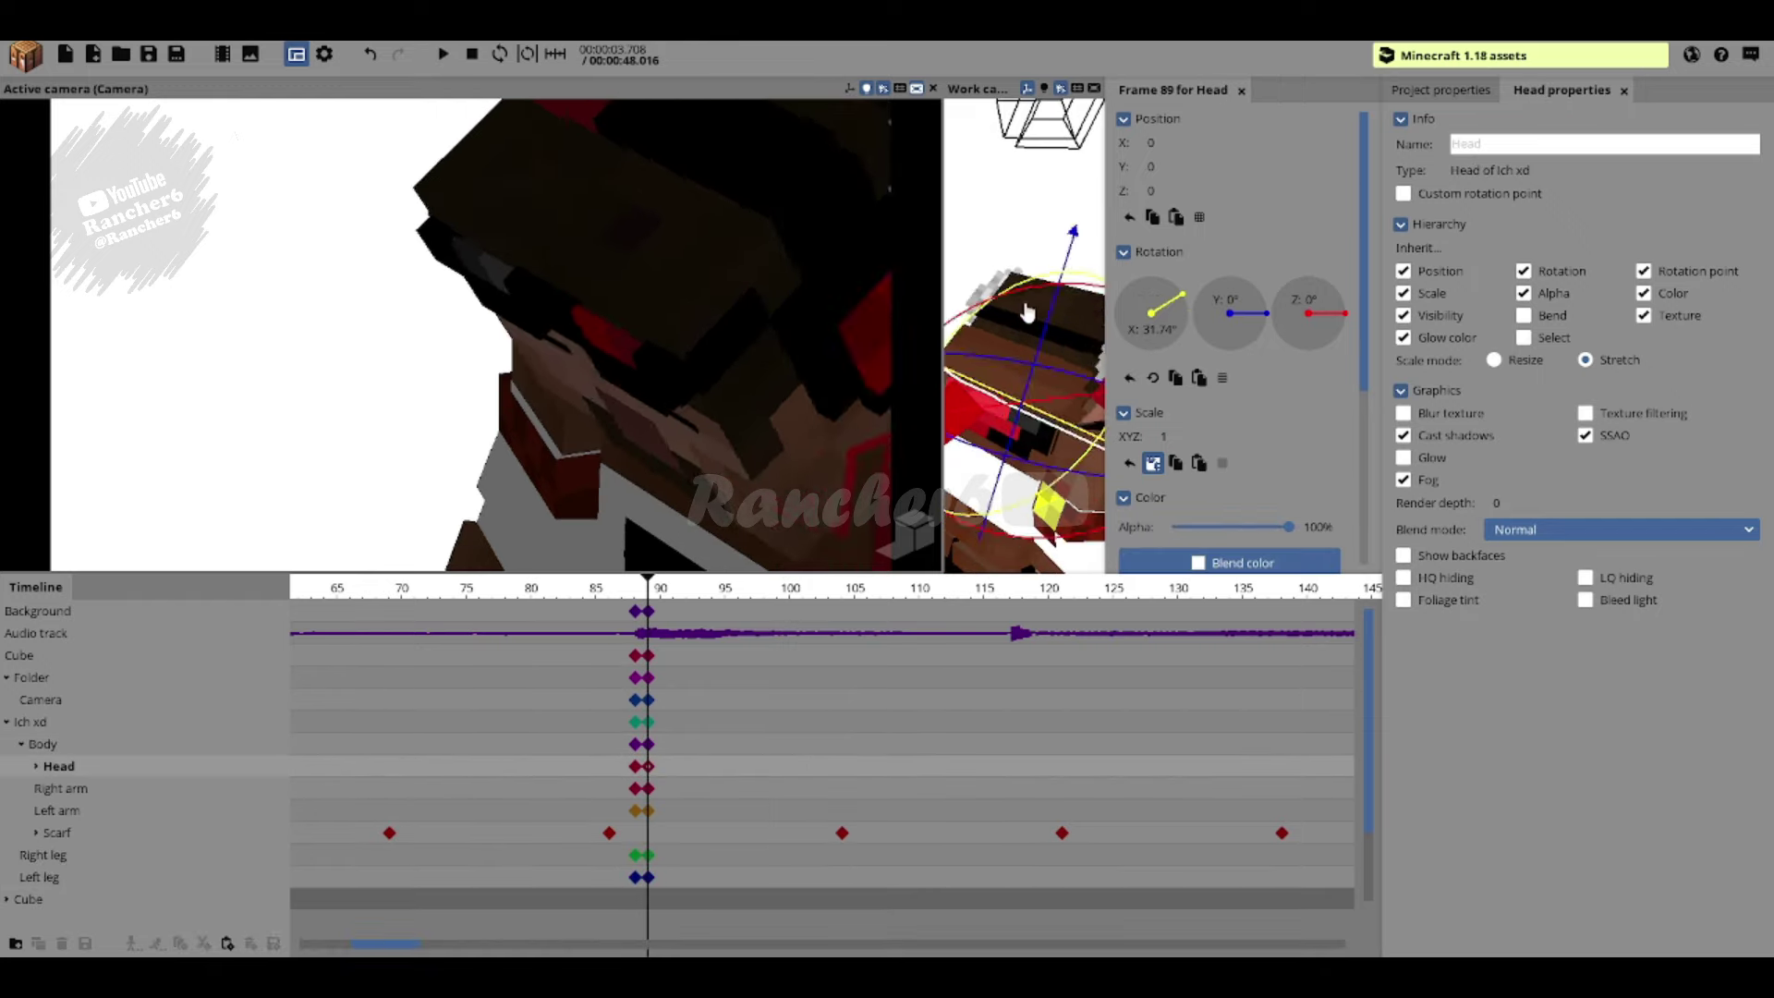
# Step: Pose the character's head and right arm at frame 89 and reposition the camera to frame the arm
pyautogui.click(1060, 441)
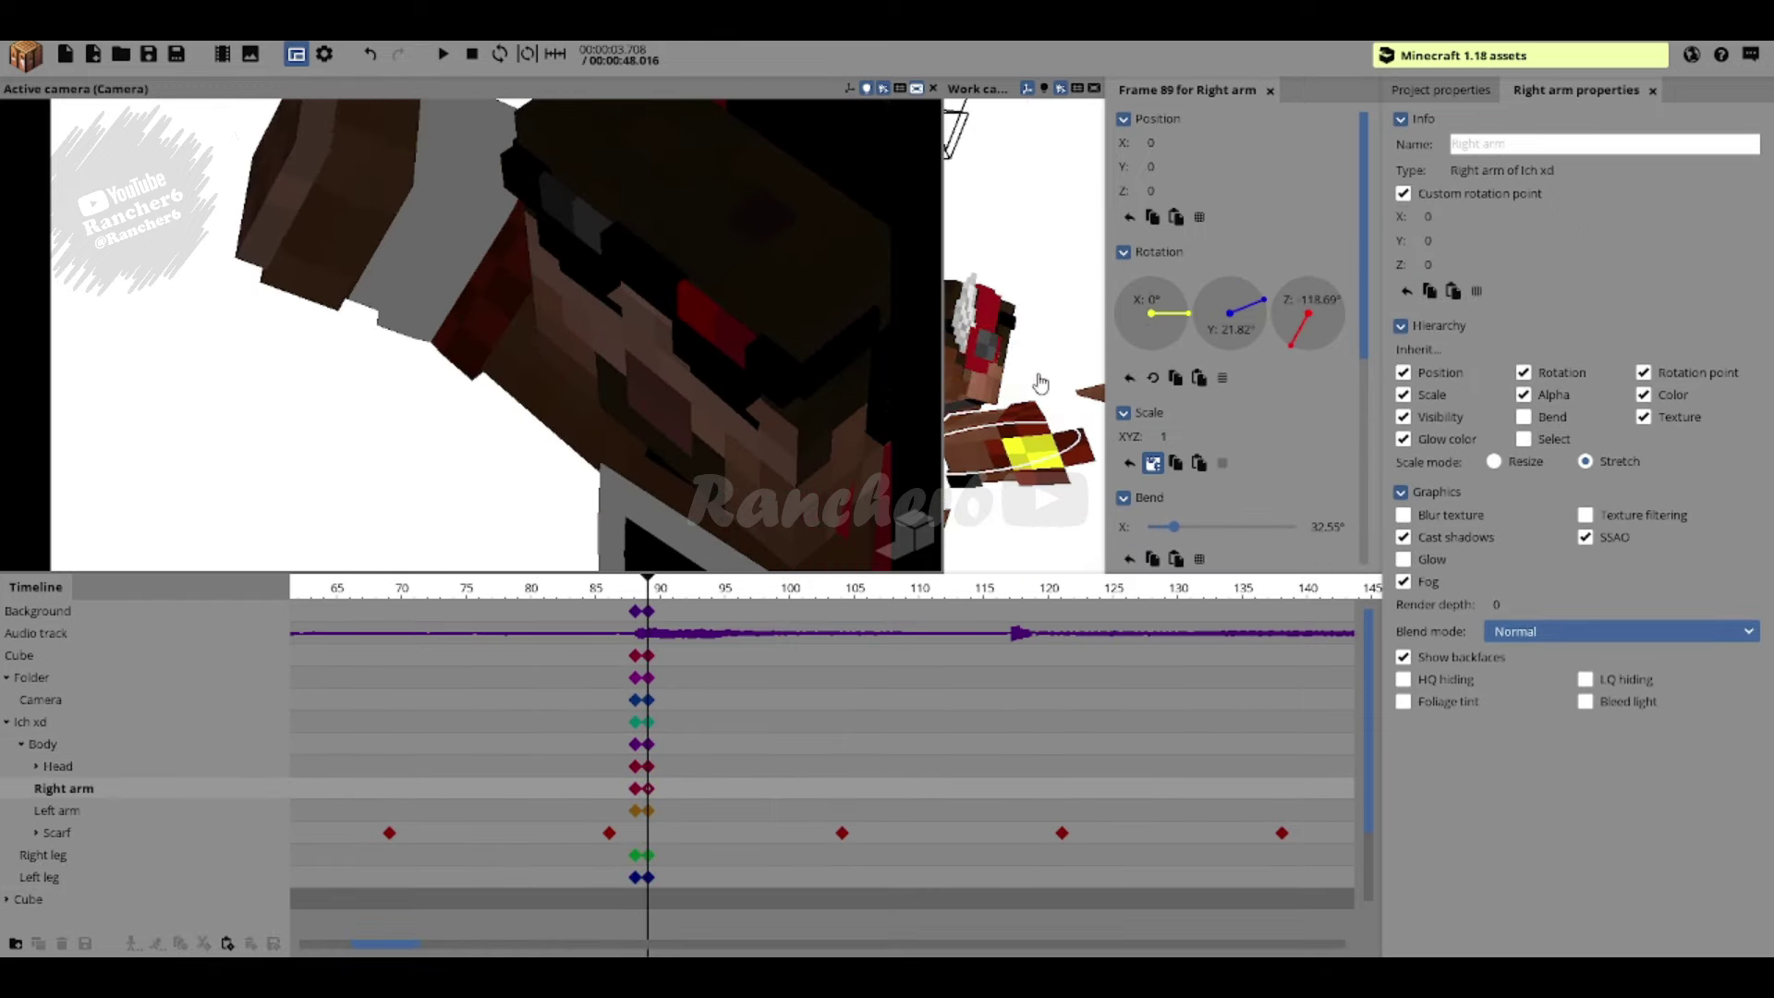
pyautogui.click(1039, 448)
pyautogui.click(1003, 389)
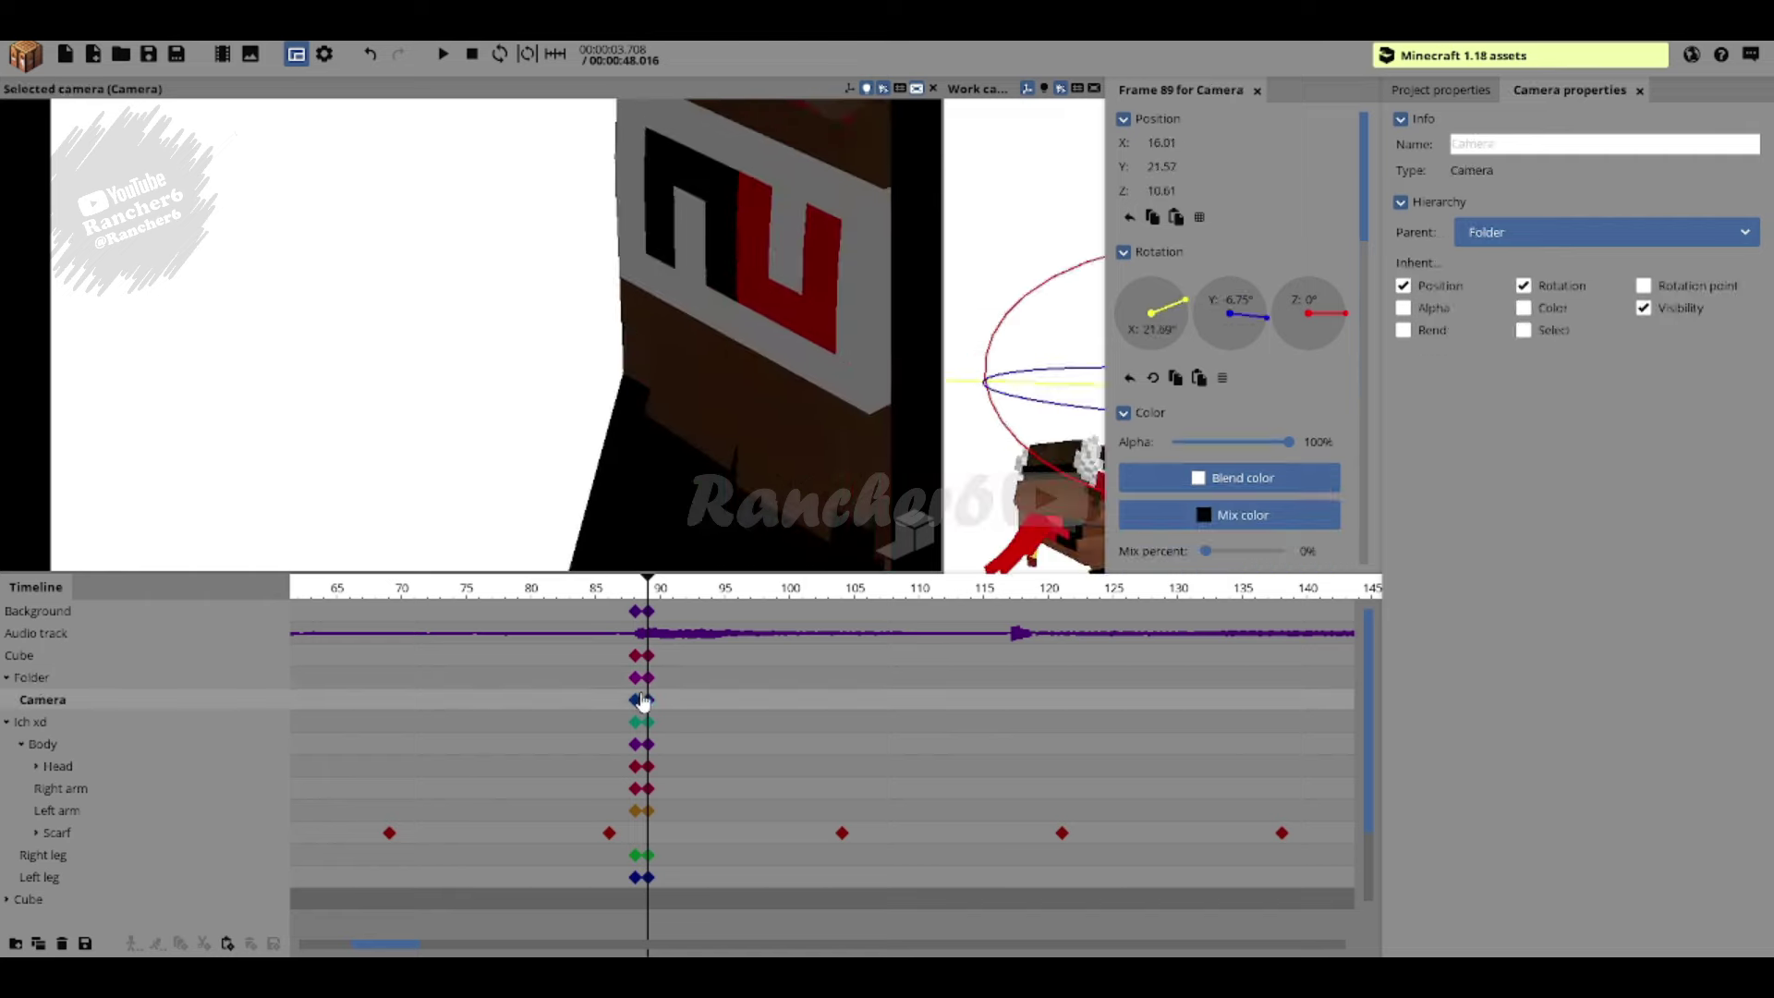
pyautogui.click(961, 700)
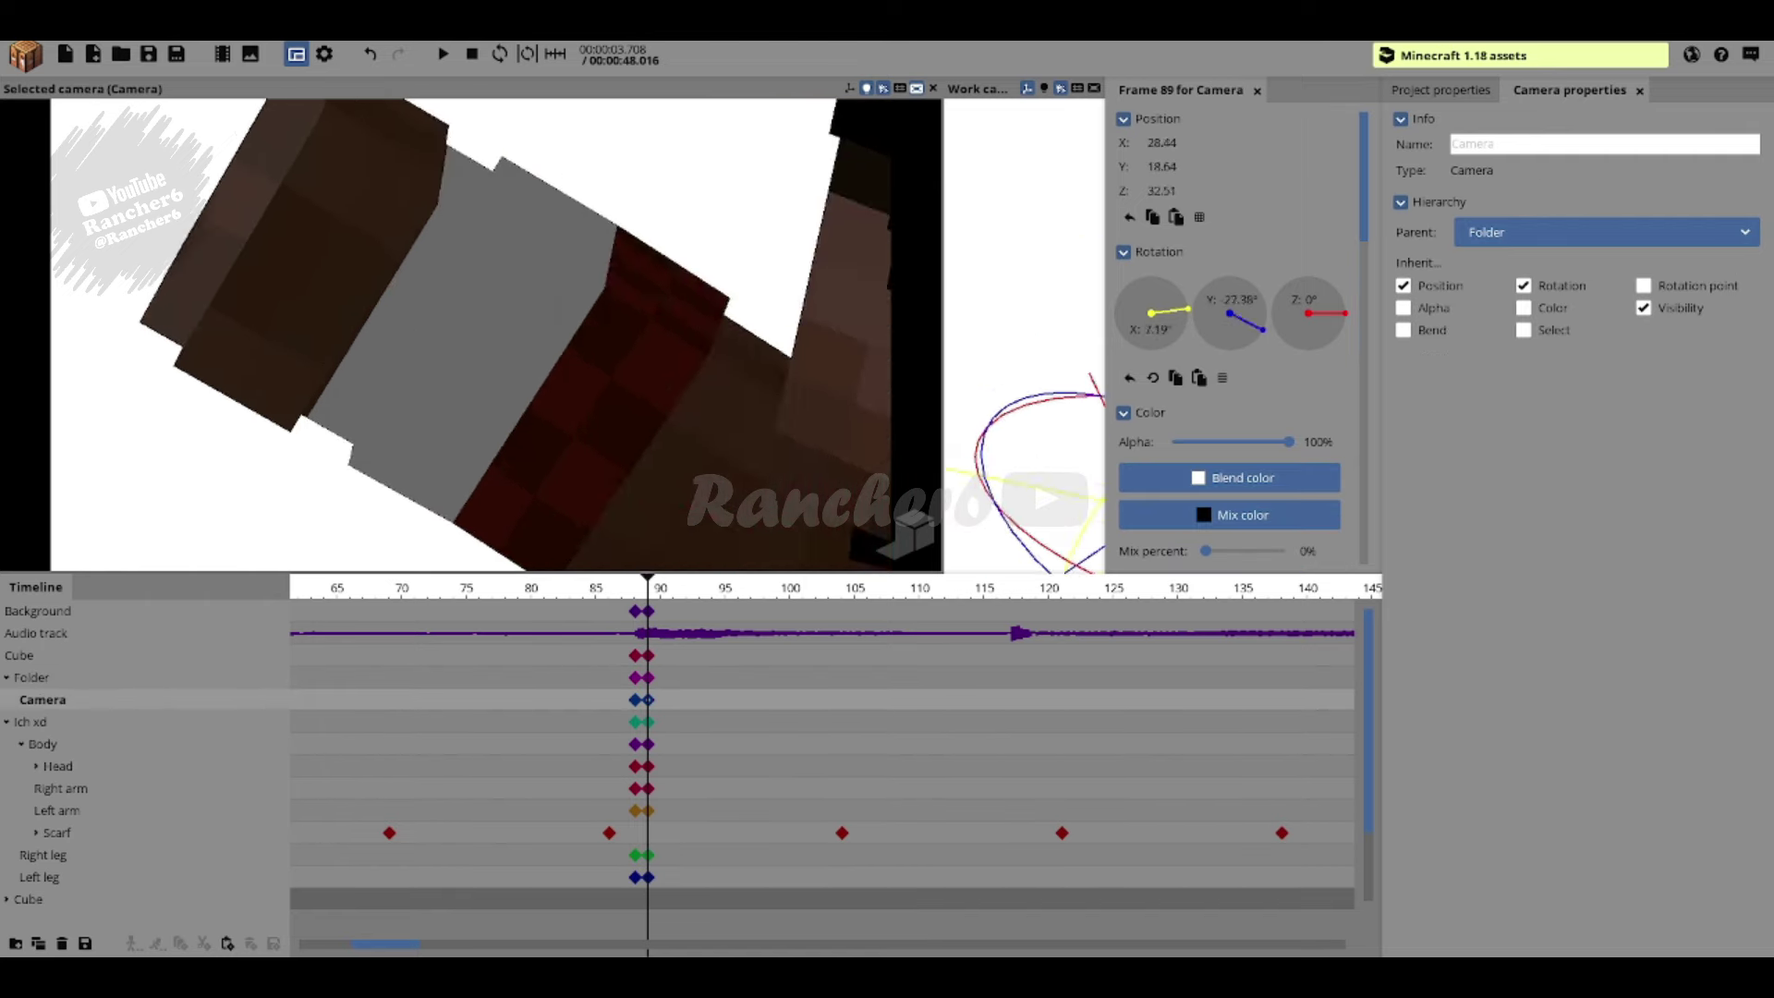
# Step: Add a right arm pose keyframe at frame 109 and move the camera's ending keyframe to frame 117
pyautogui.click(909, 792)
pyautogui.moveTo(979, 379); pyautogui.dragTo(1002, 346)
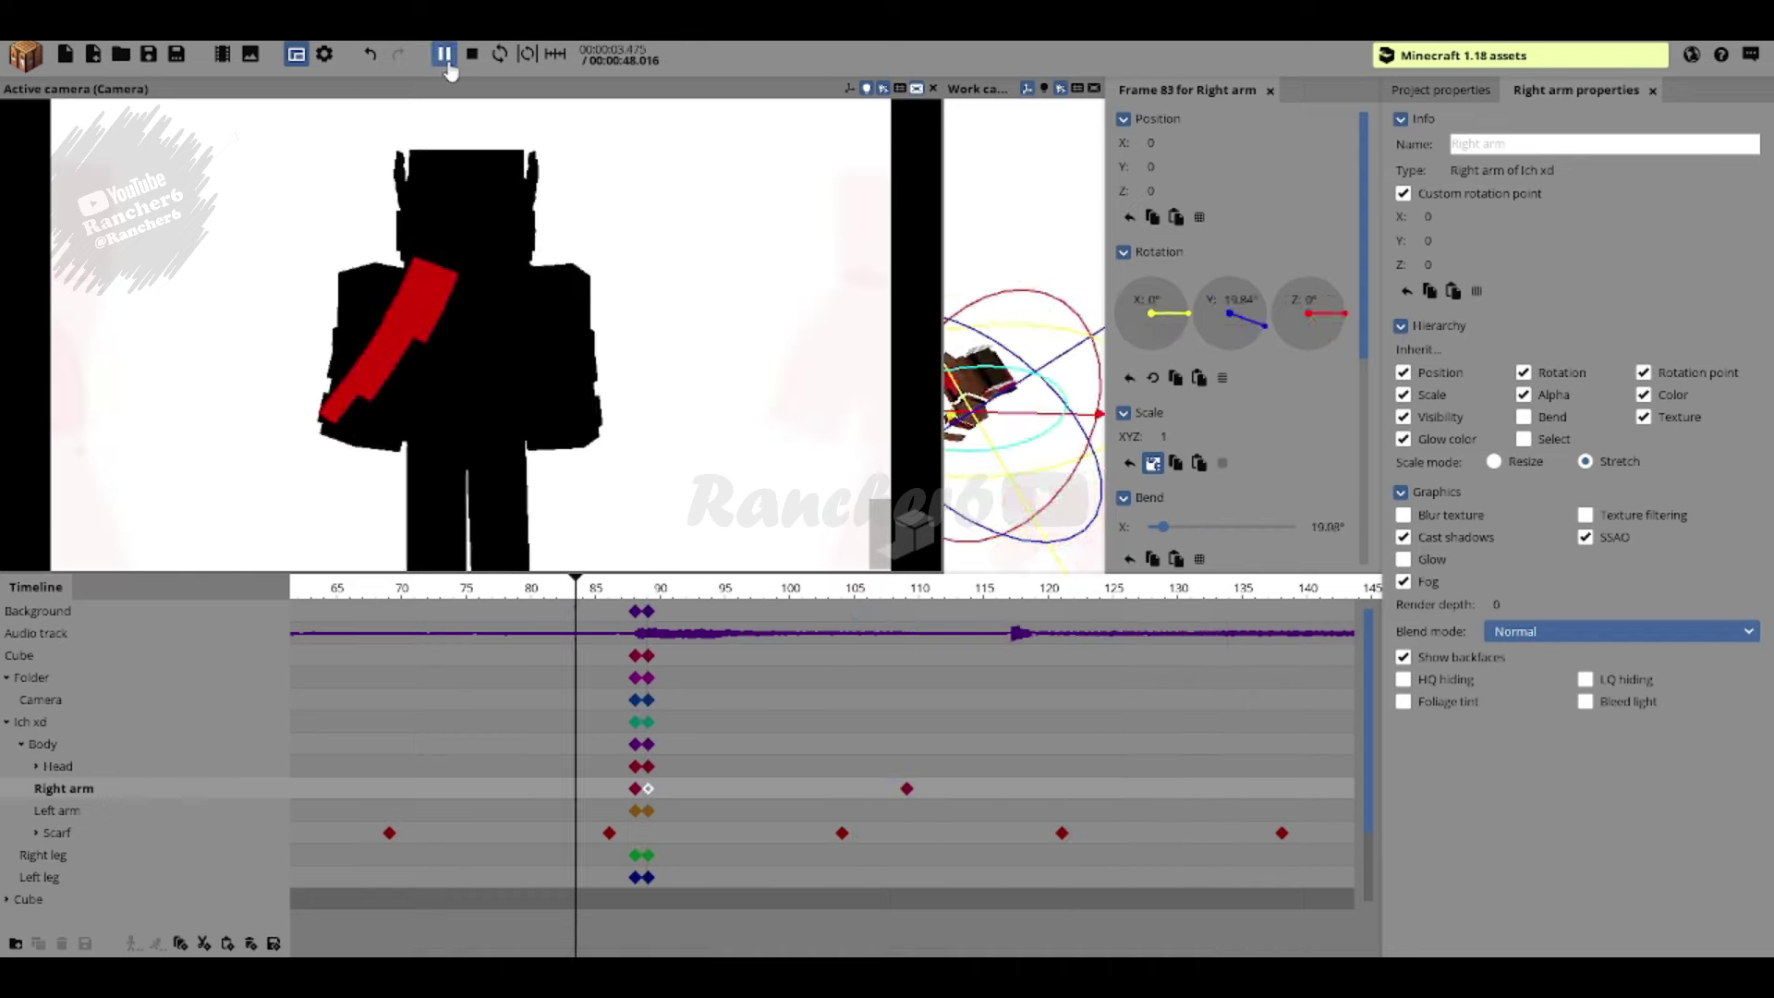
pyautogui.click(1033, 473)
pyautogui.moveTo(906, 699); pyautogui.dragTo(1009, 699)
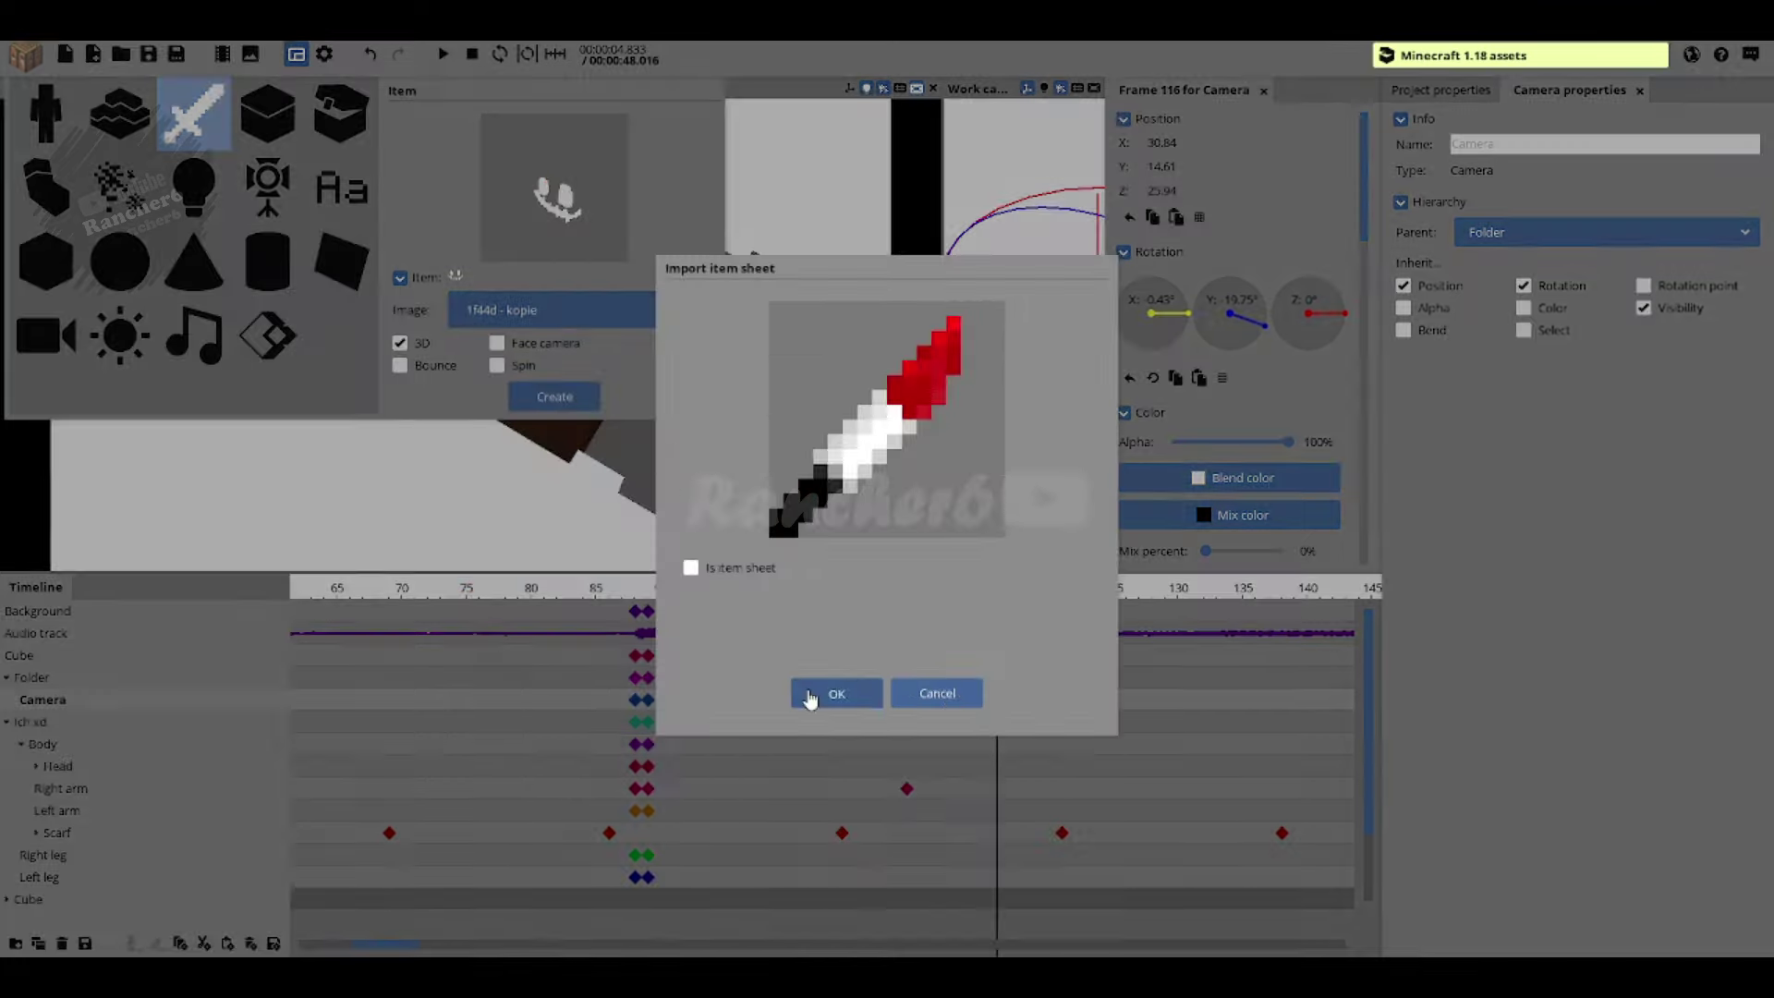
# Step: Import the knife image as an item, parent it to the right arm at scale 0.58 and align it in the hand
pyautogui.click(829, 693)
pyautogui.moveTo(37, 914); pyautogui.dragTo(132, 699)
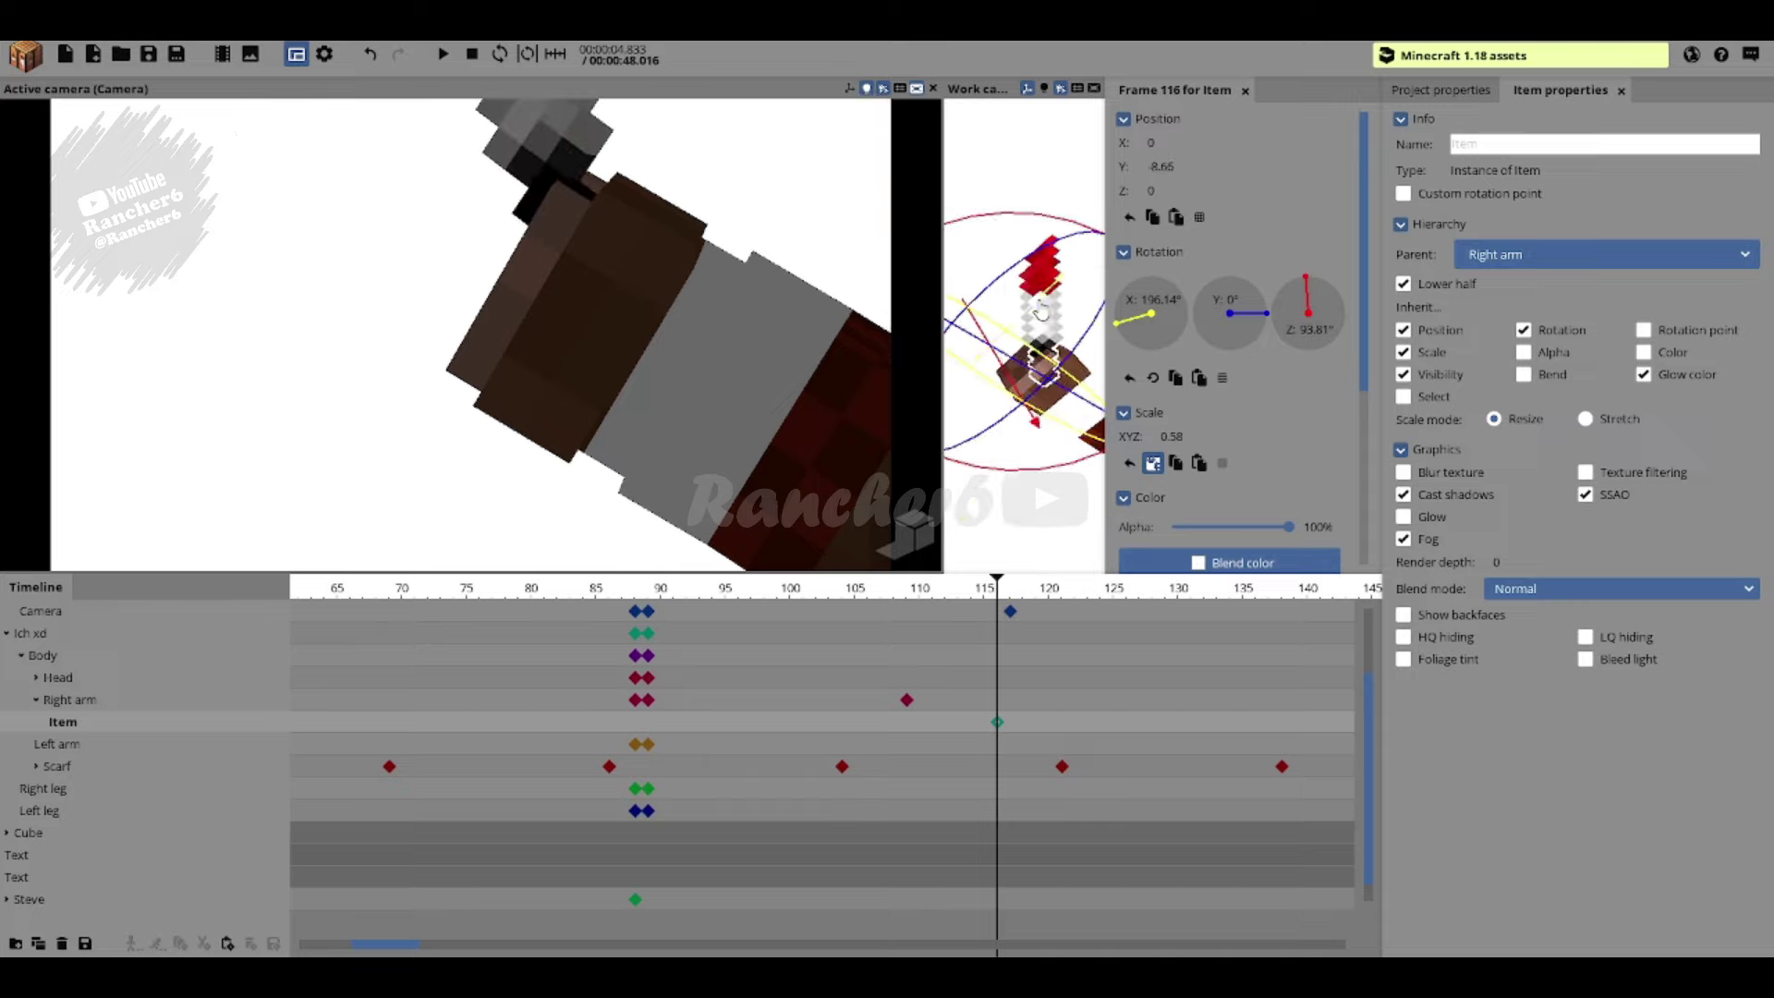
pyautogui.click(906, 700)
pyautogui.moveTo(1062, 301); pyautogui.dragTo(1025, 348)
# Step: Keyframe the knife item at frame 89 so it stays hidden before the cut, and save the project
pyautogui.click(647, 721)
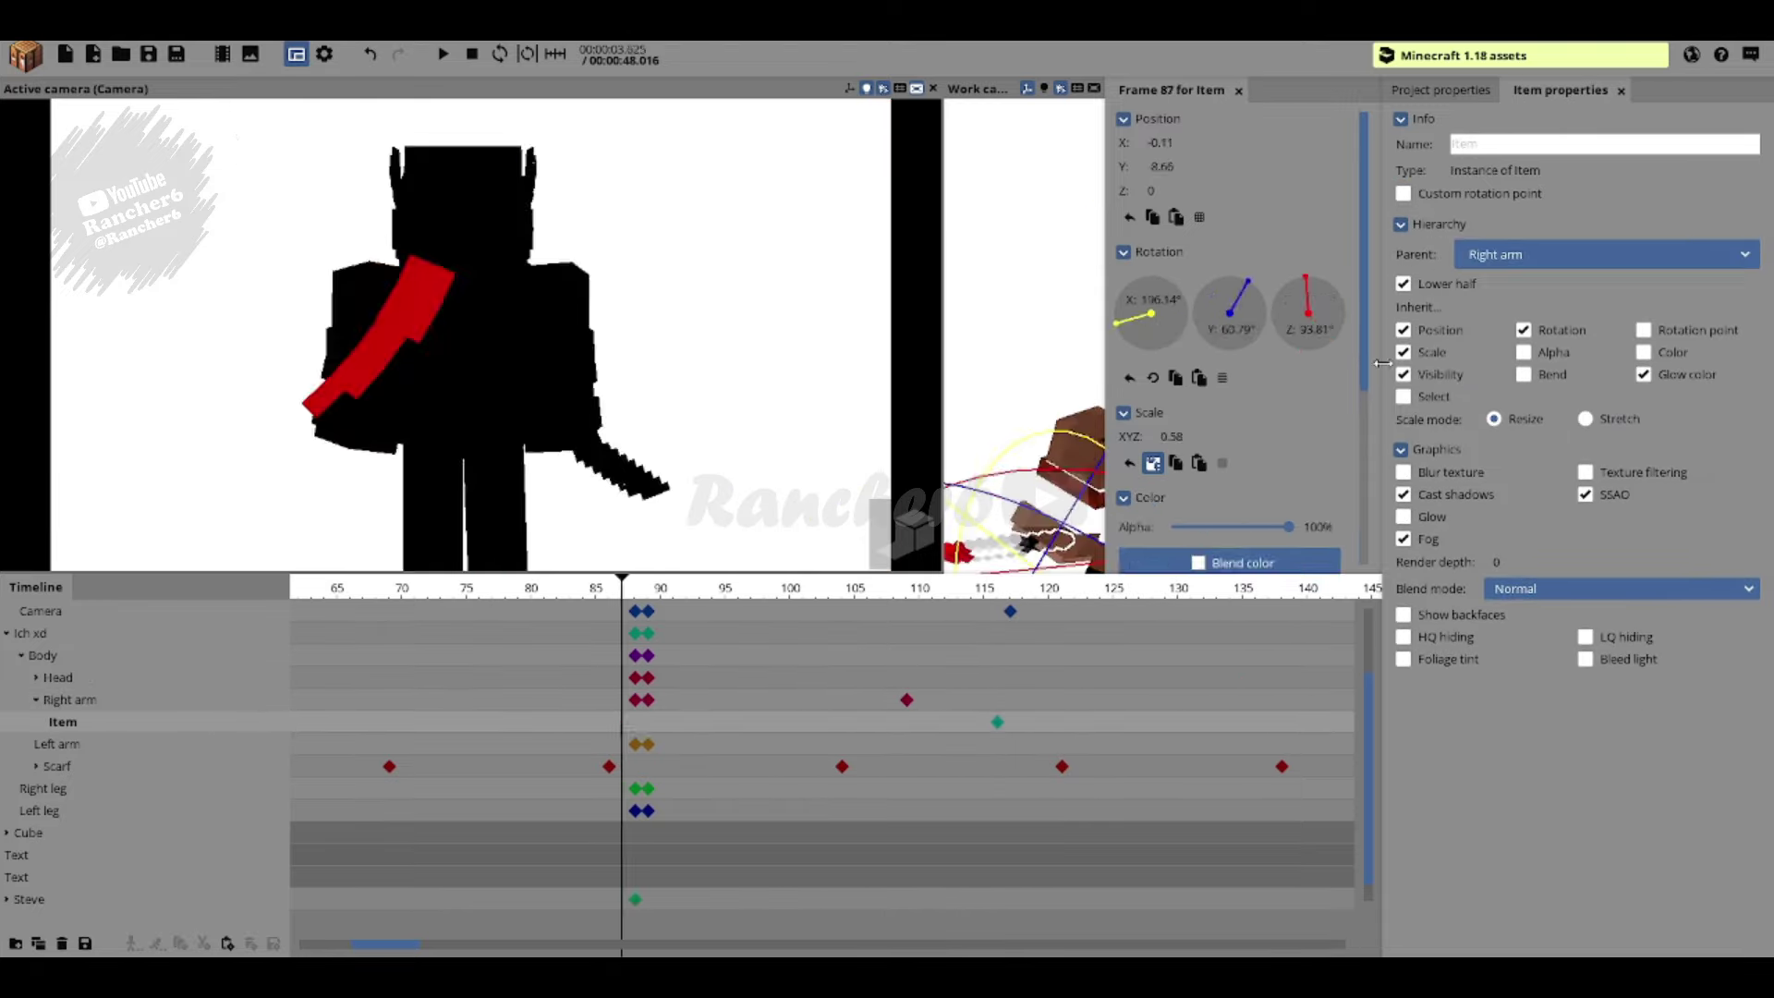
pyautogui.hotkey('ctrl', 's')
pyautogui.click(444, 56)
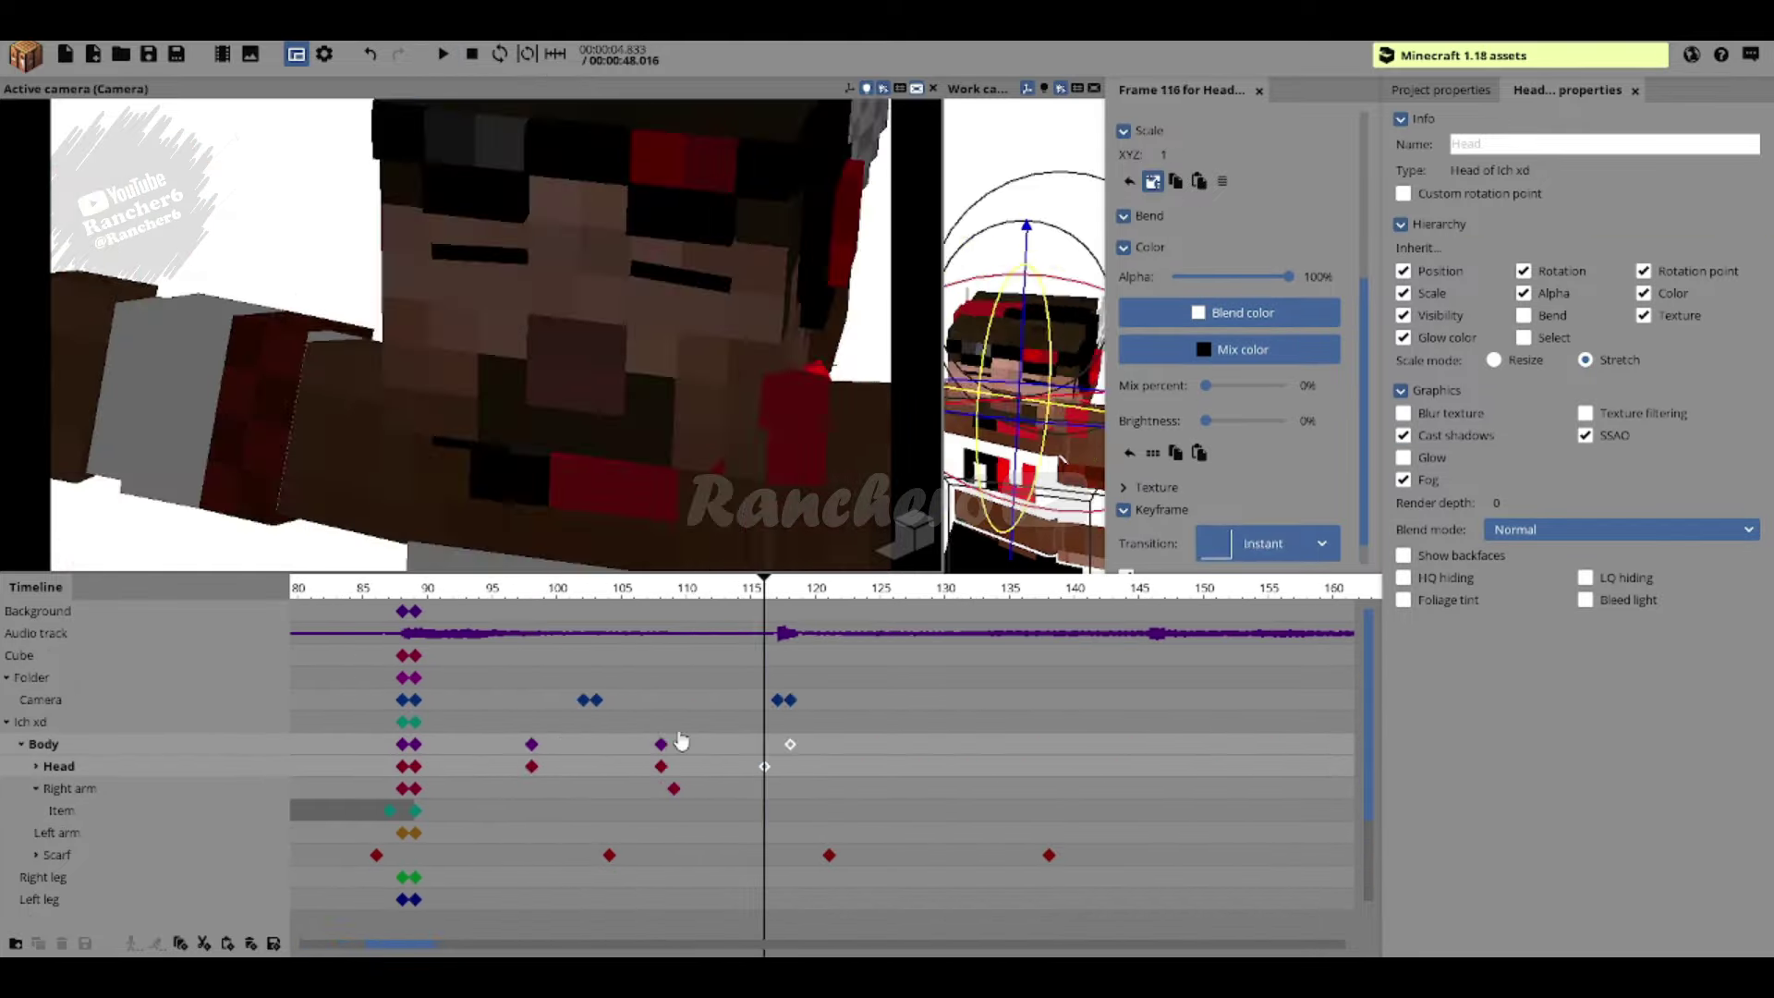
# Step: Change the transition of the body and head keyframes at frame 108 and shift them earlier in the timeline
pyautogui.click(656, 755)
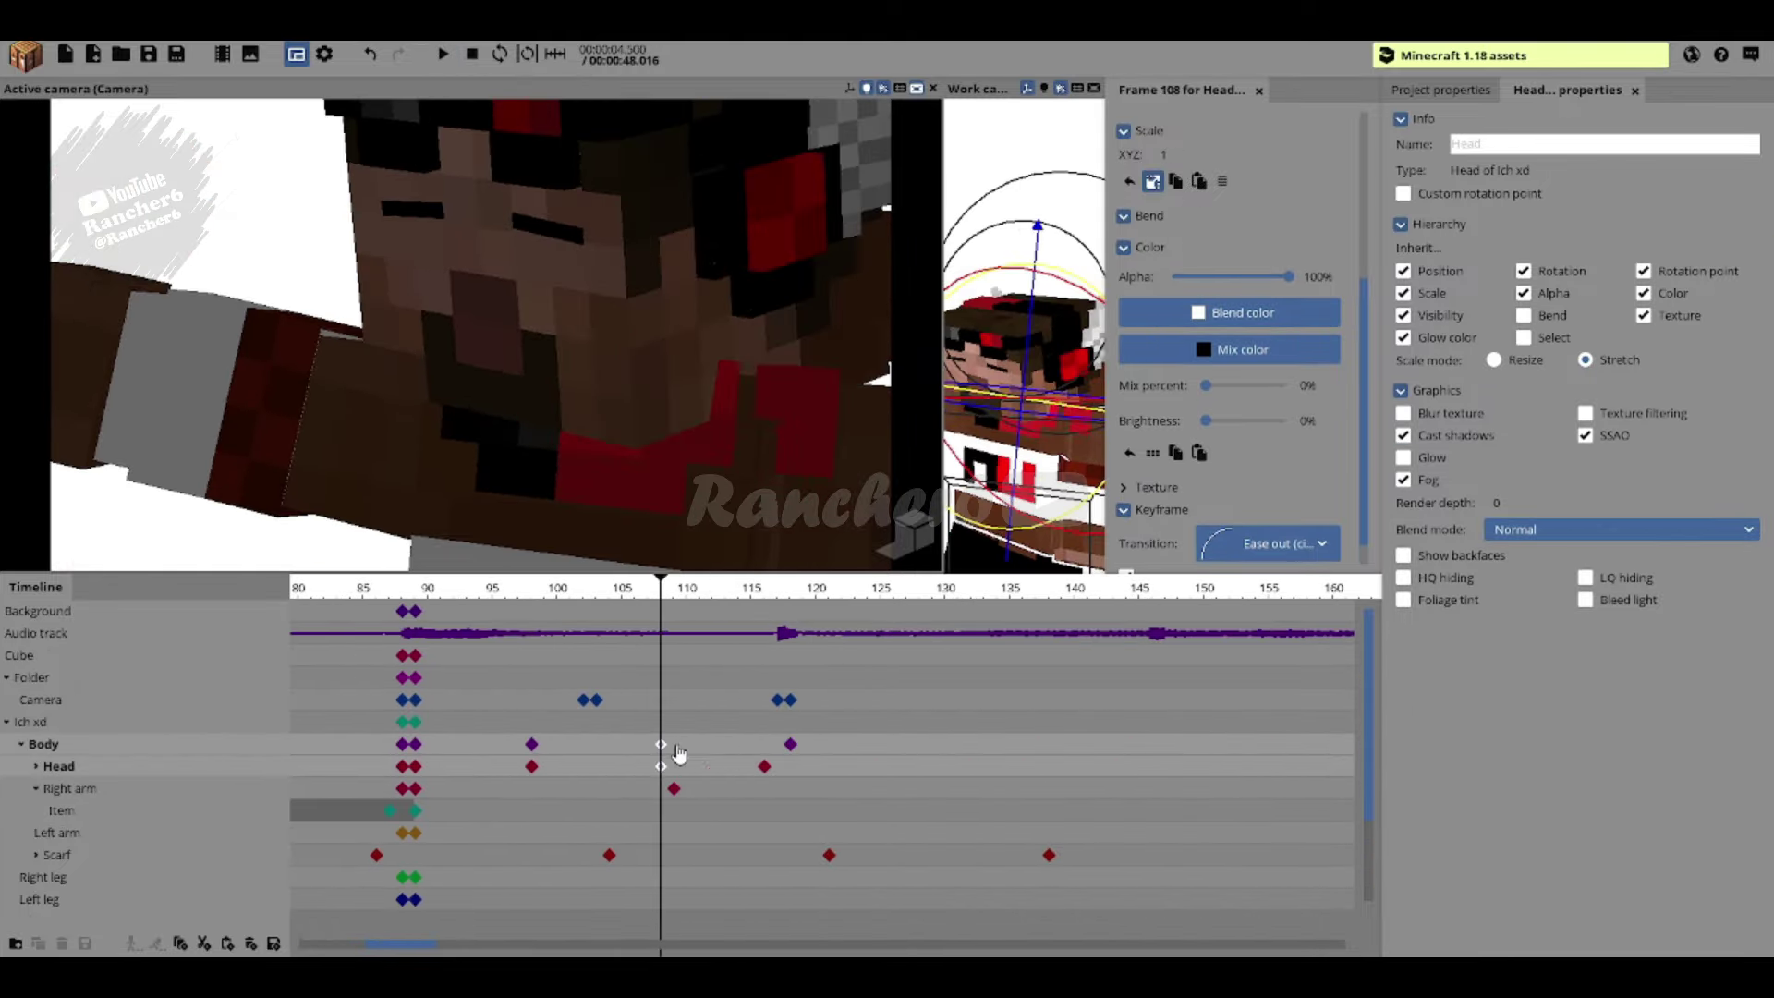
pyautogui.rightClick(679, 753)
pyautogui.click(776, 680)
pyautogui.moveTo(660, 743); pyautogui.dragTo(594, 741)
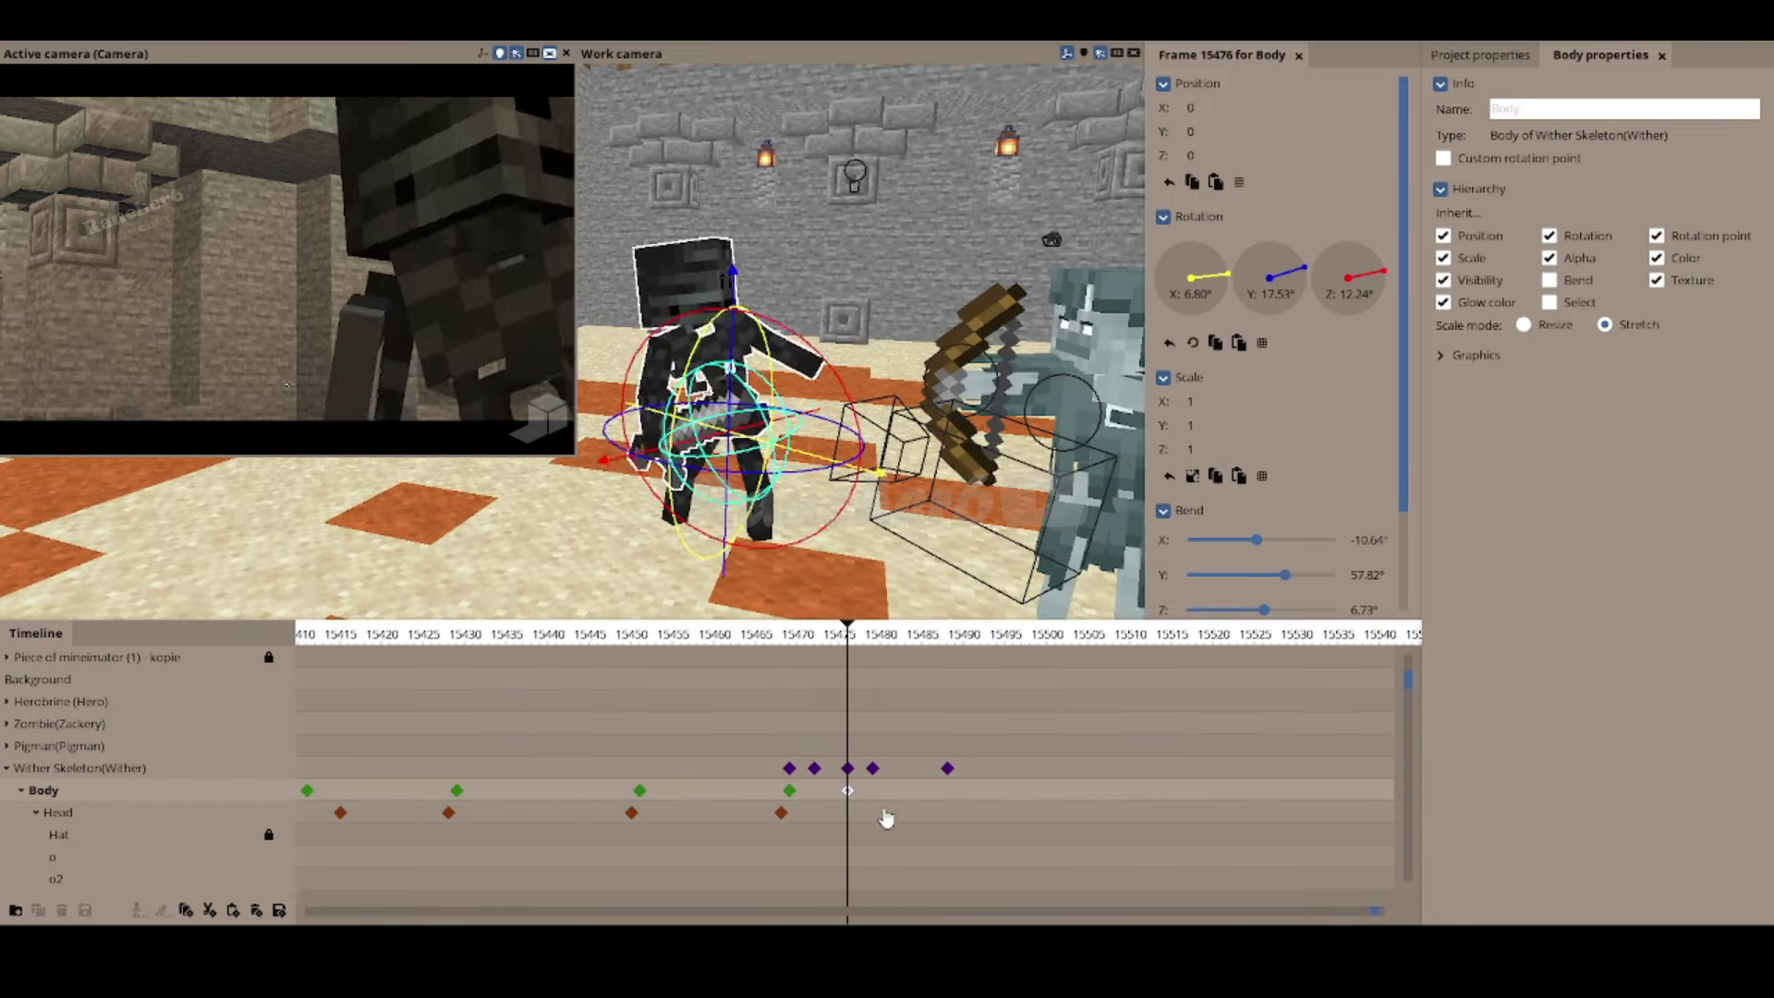
# Step: Keyframe the Wither Skeleton's body turn at frames 15482 and 15494 and its head at frames 15476, 15481 and 15492
pyautogui.click(878, 792)
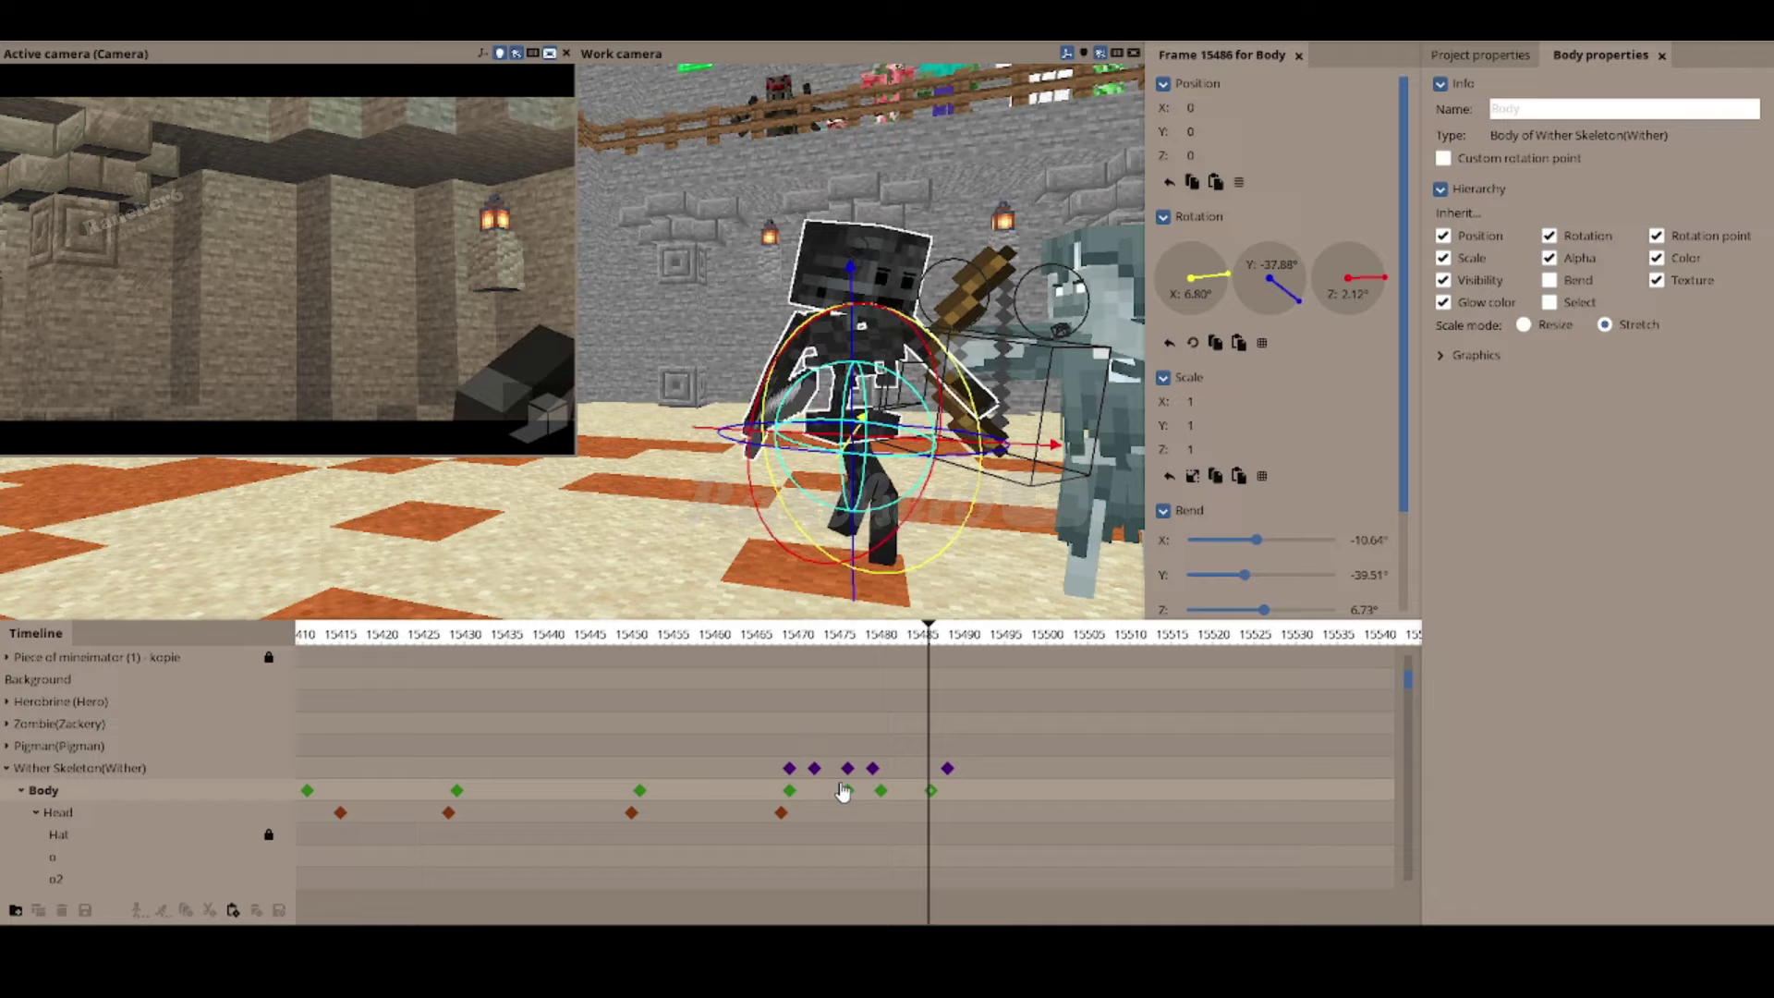
pyautogui.click(848, 771)
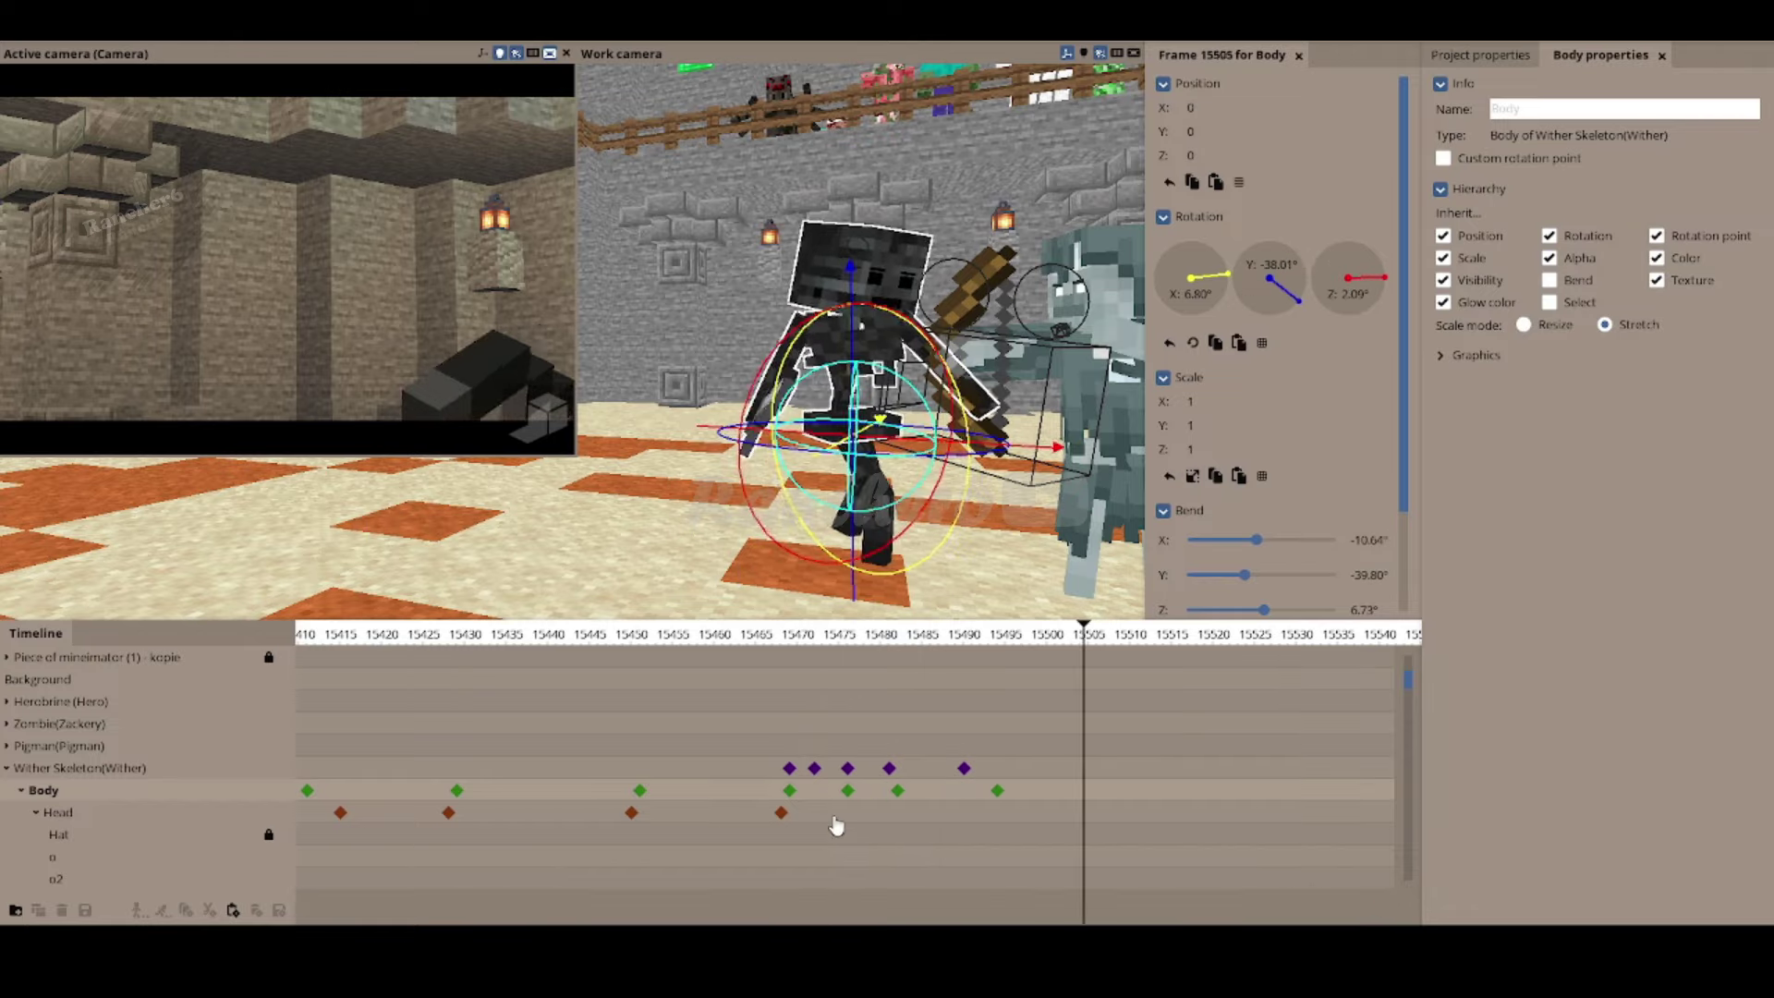
pyautogui.click(835, 813)
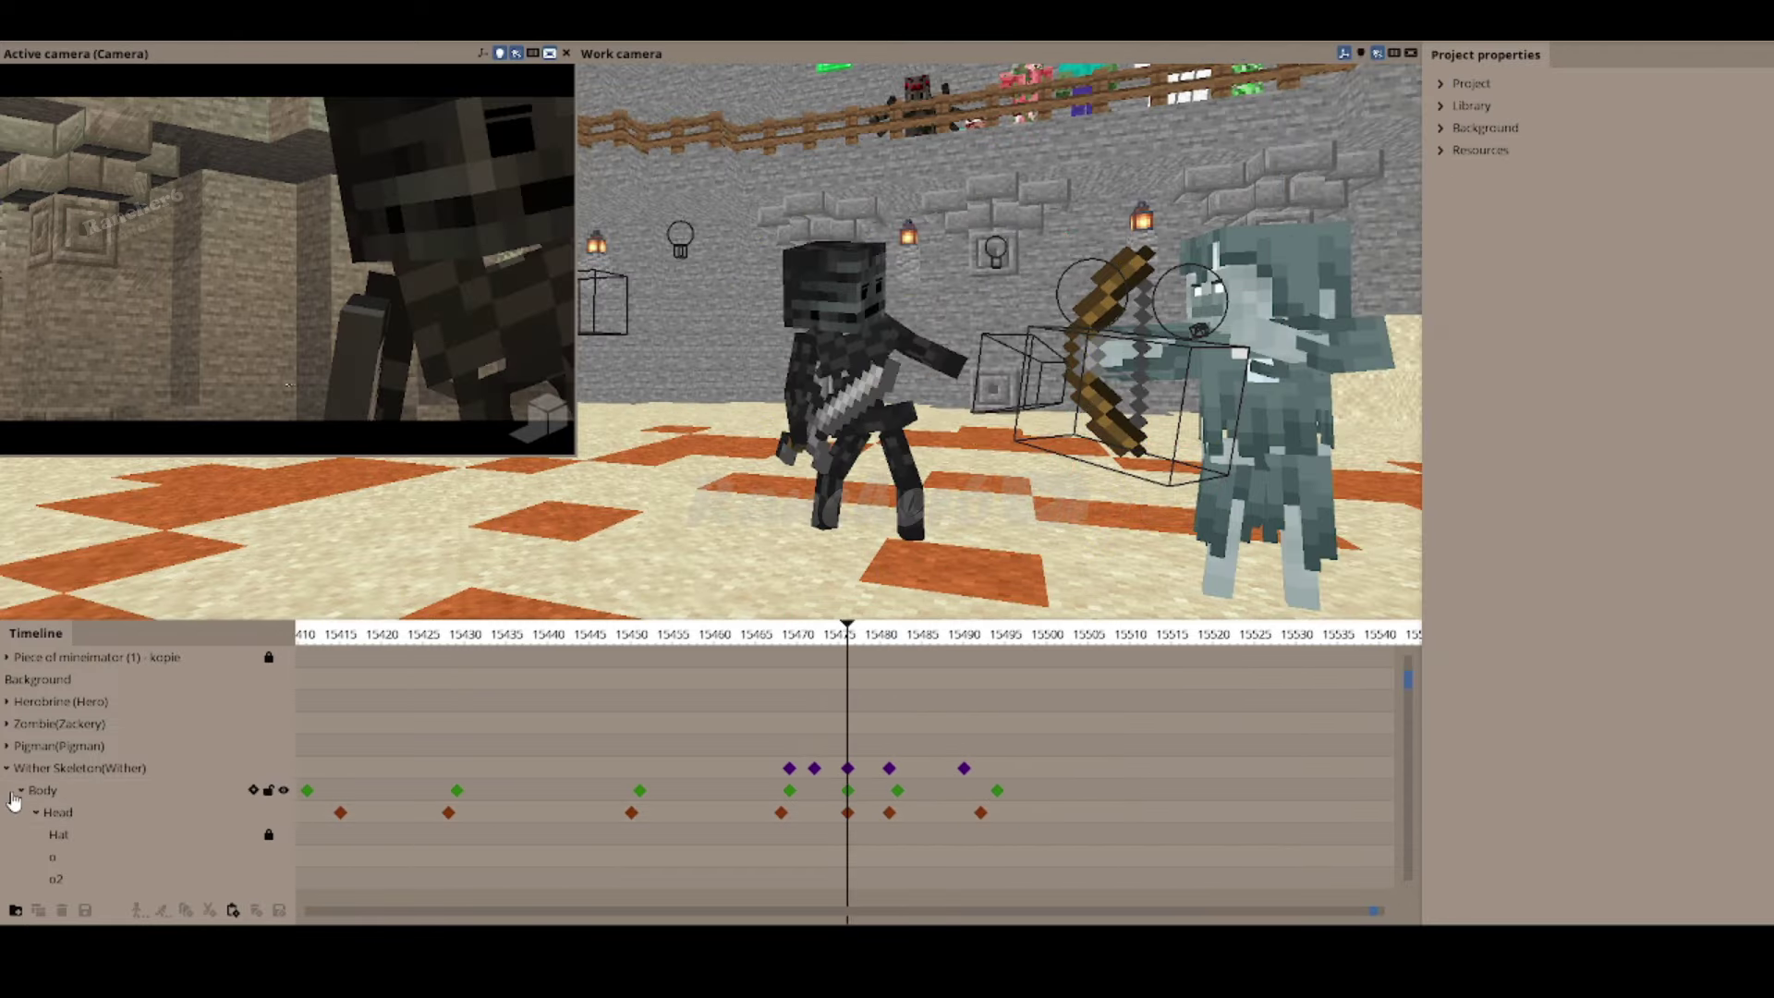
# Step: Keyframe the Wither Skeleton's right arm sword swing at frames 15479 and 15491, and its left arm at frames 15476 and 15487
pyautogui.click(883, 834)
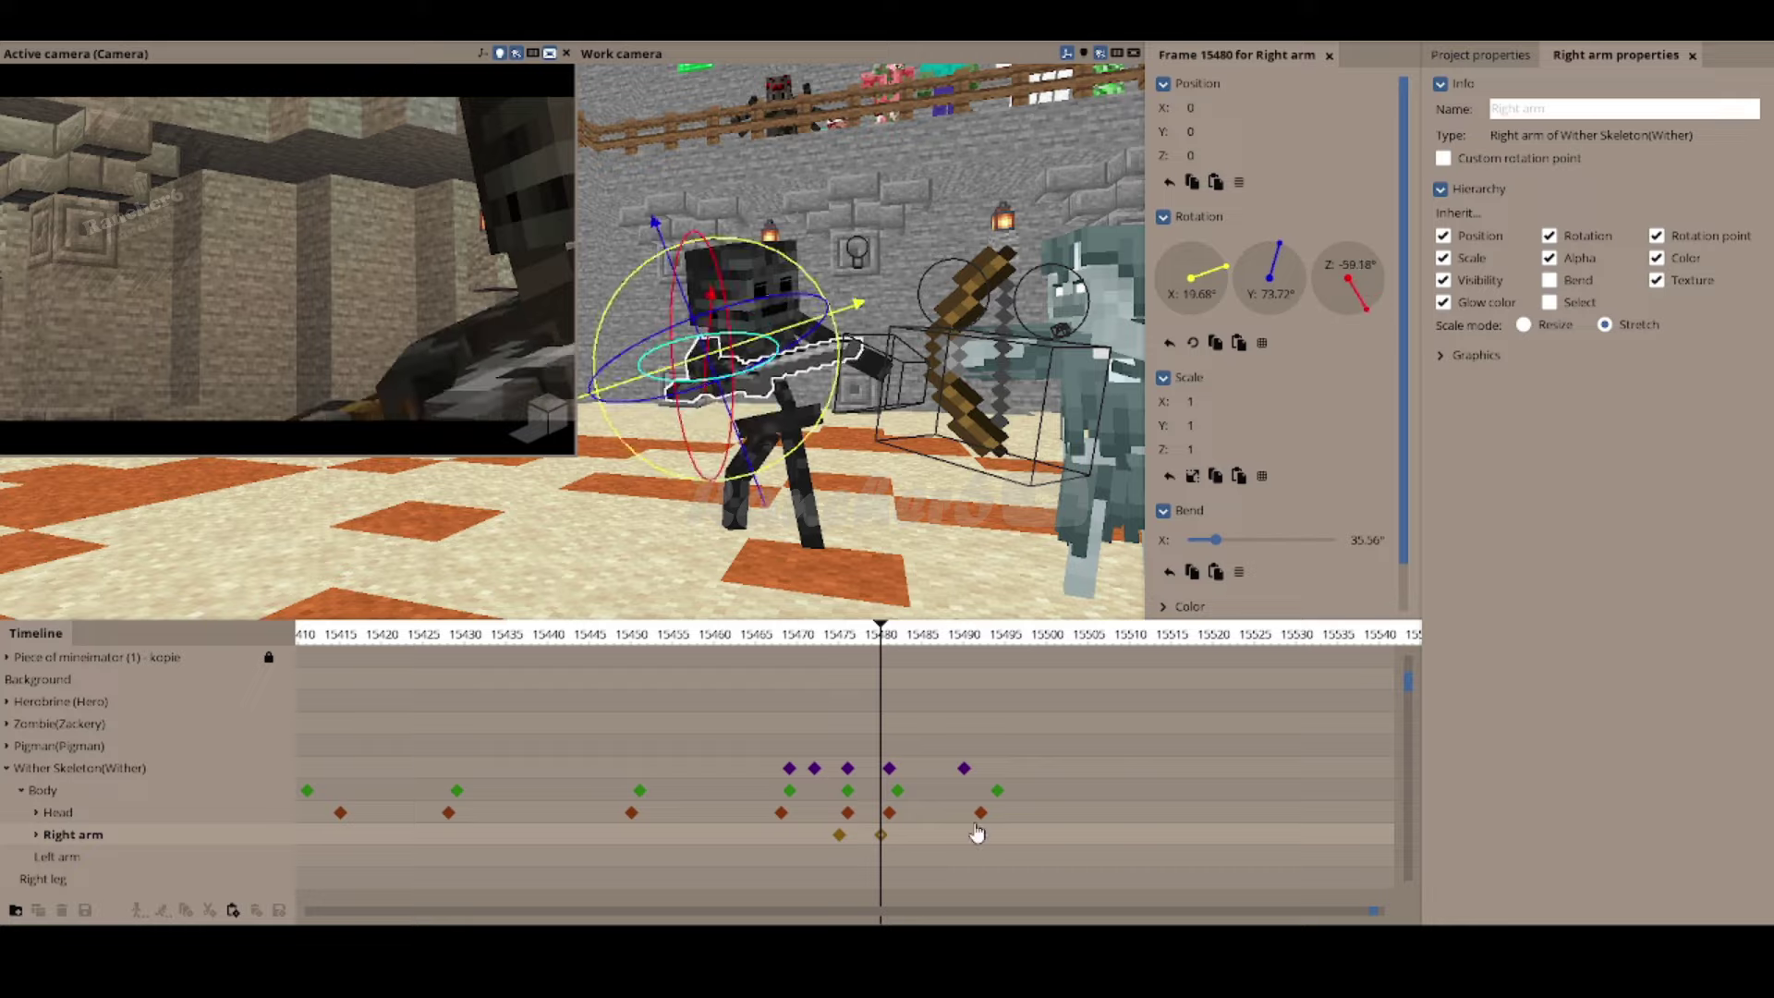
pyautogui.click(894, 649)
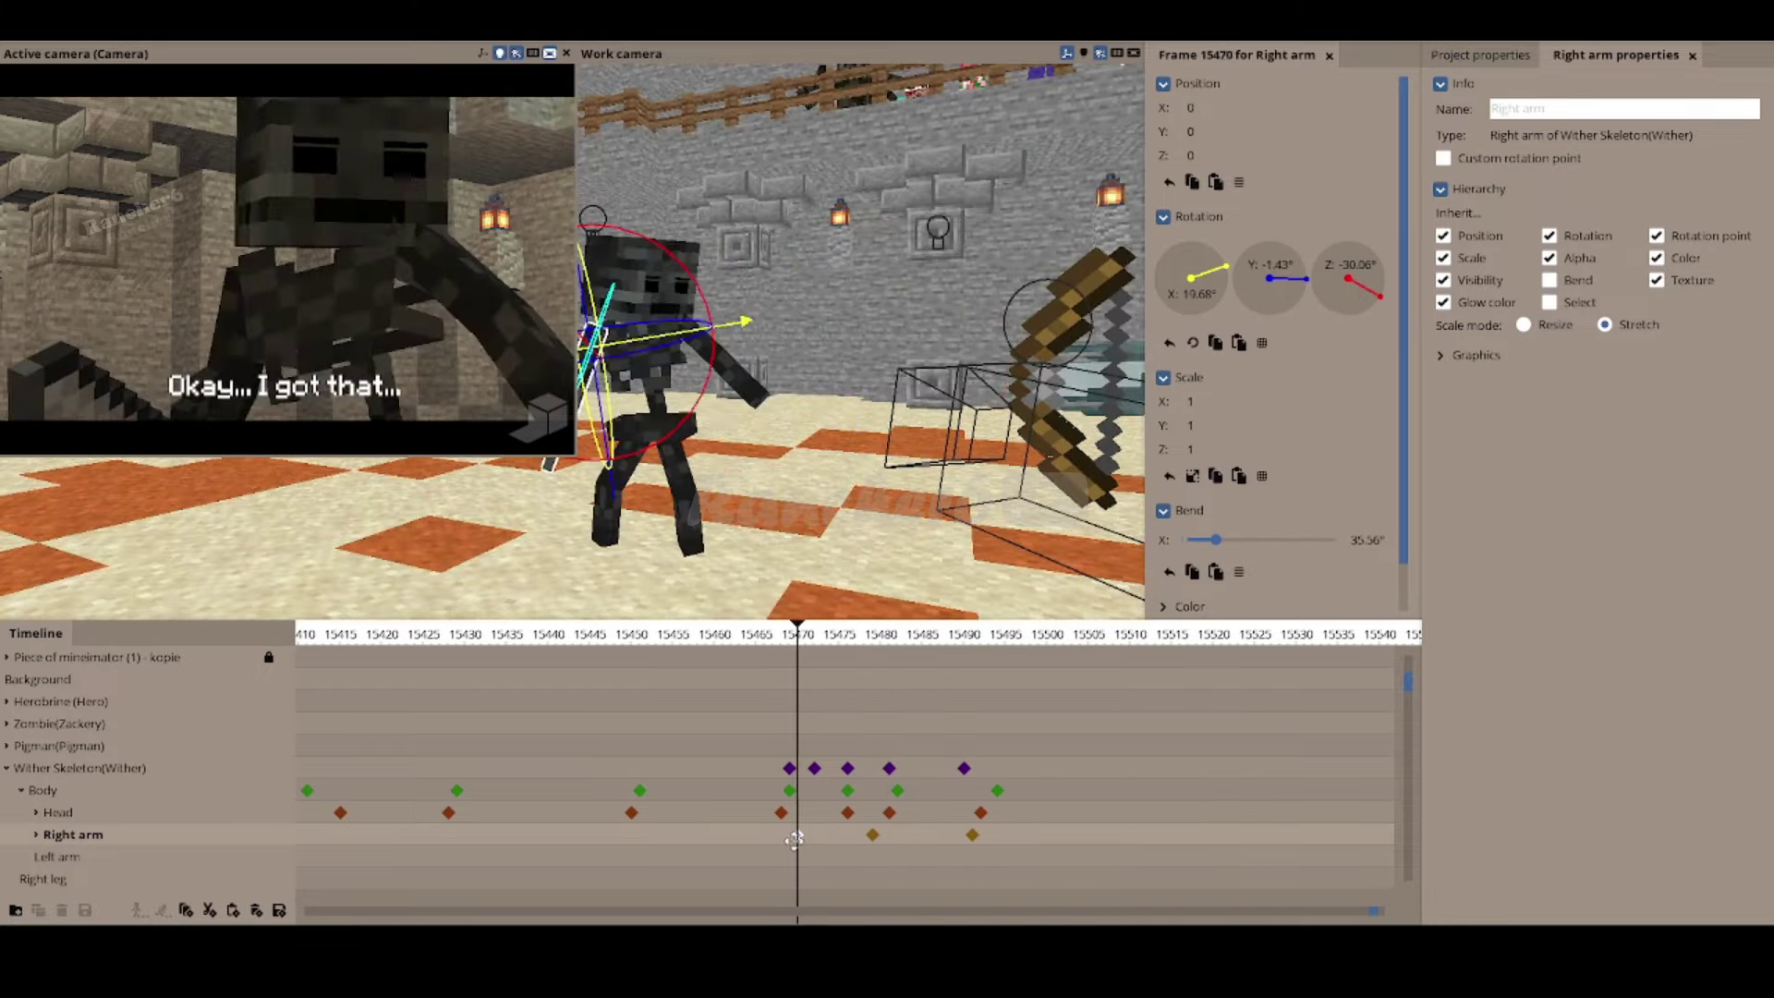
pyautogui.click(847, 856)
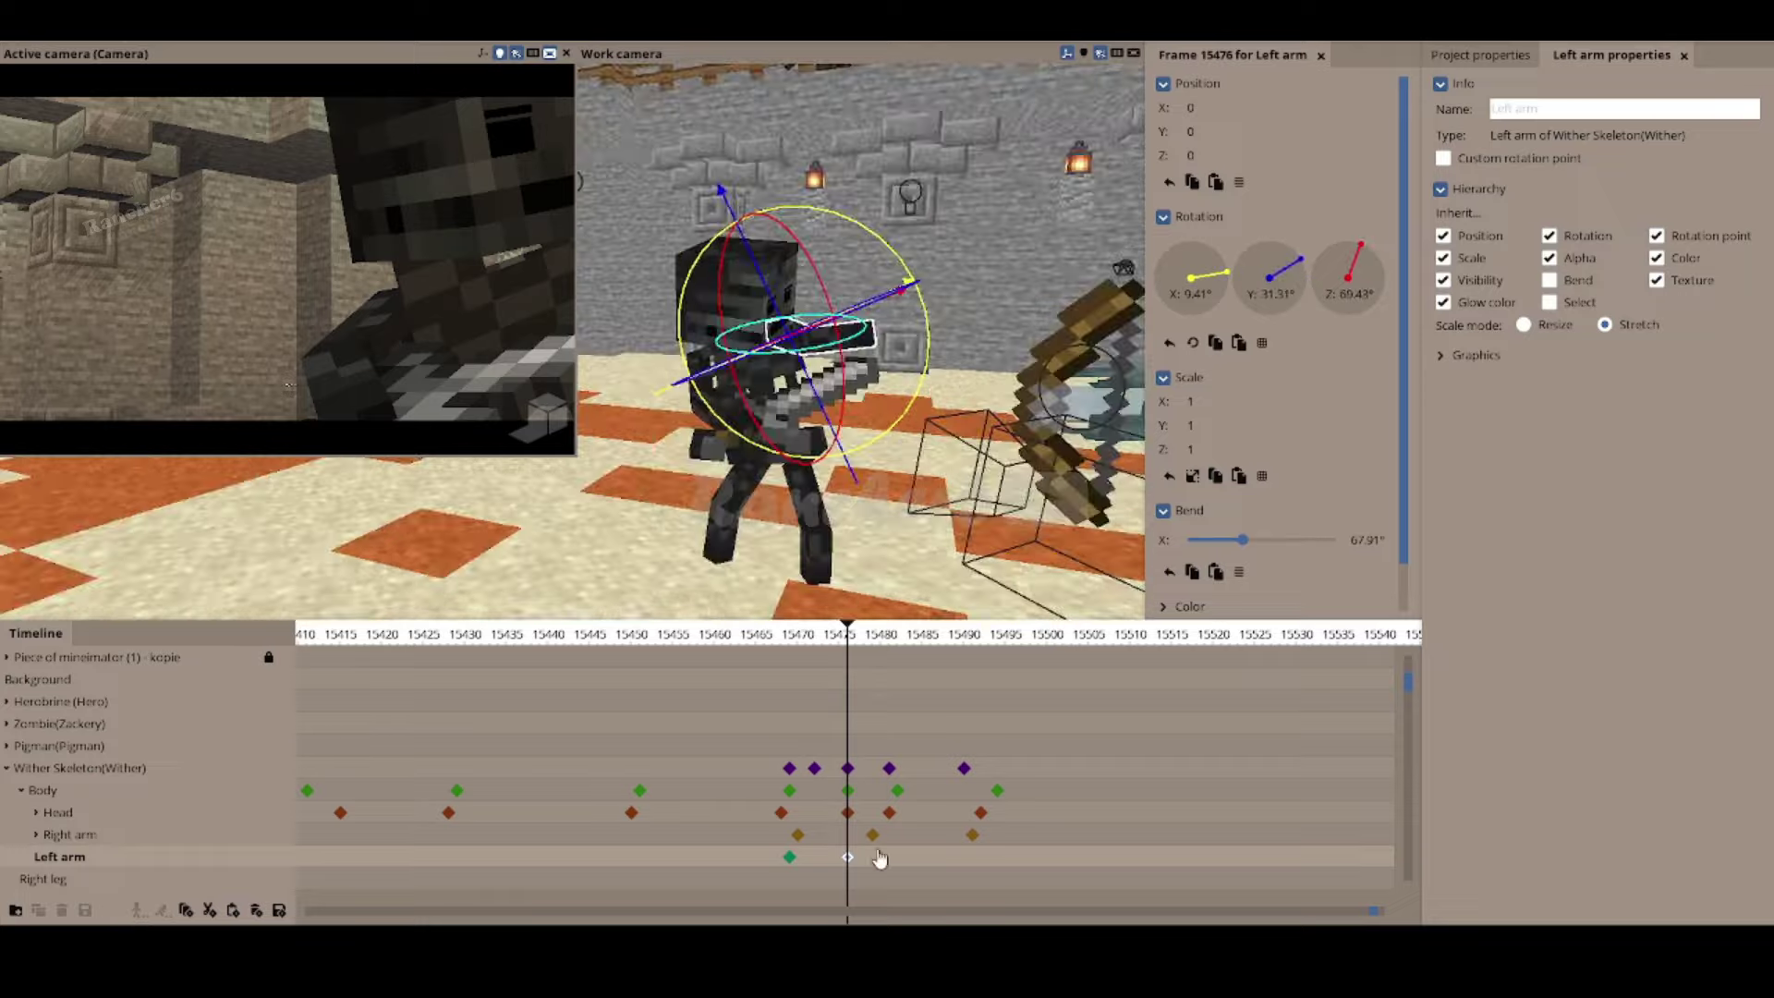
pyautogui.click(939, 856)
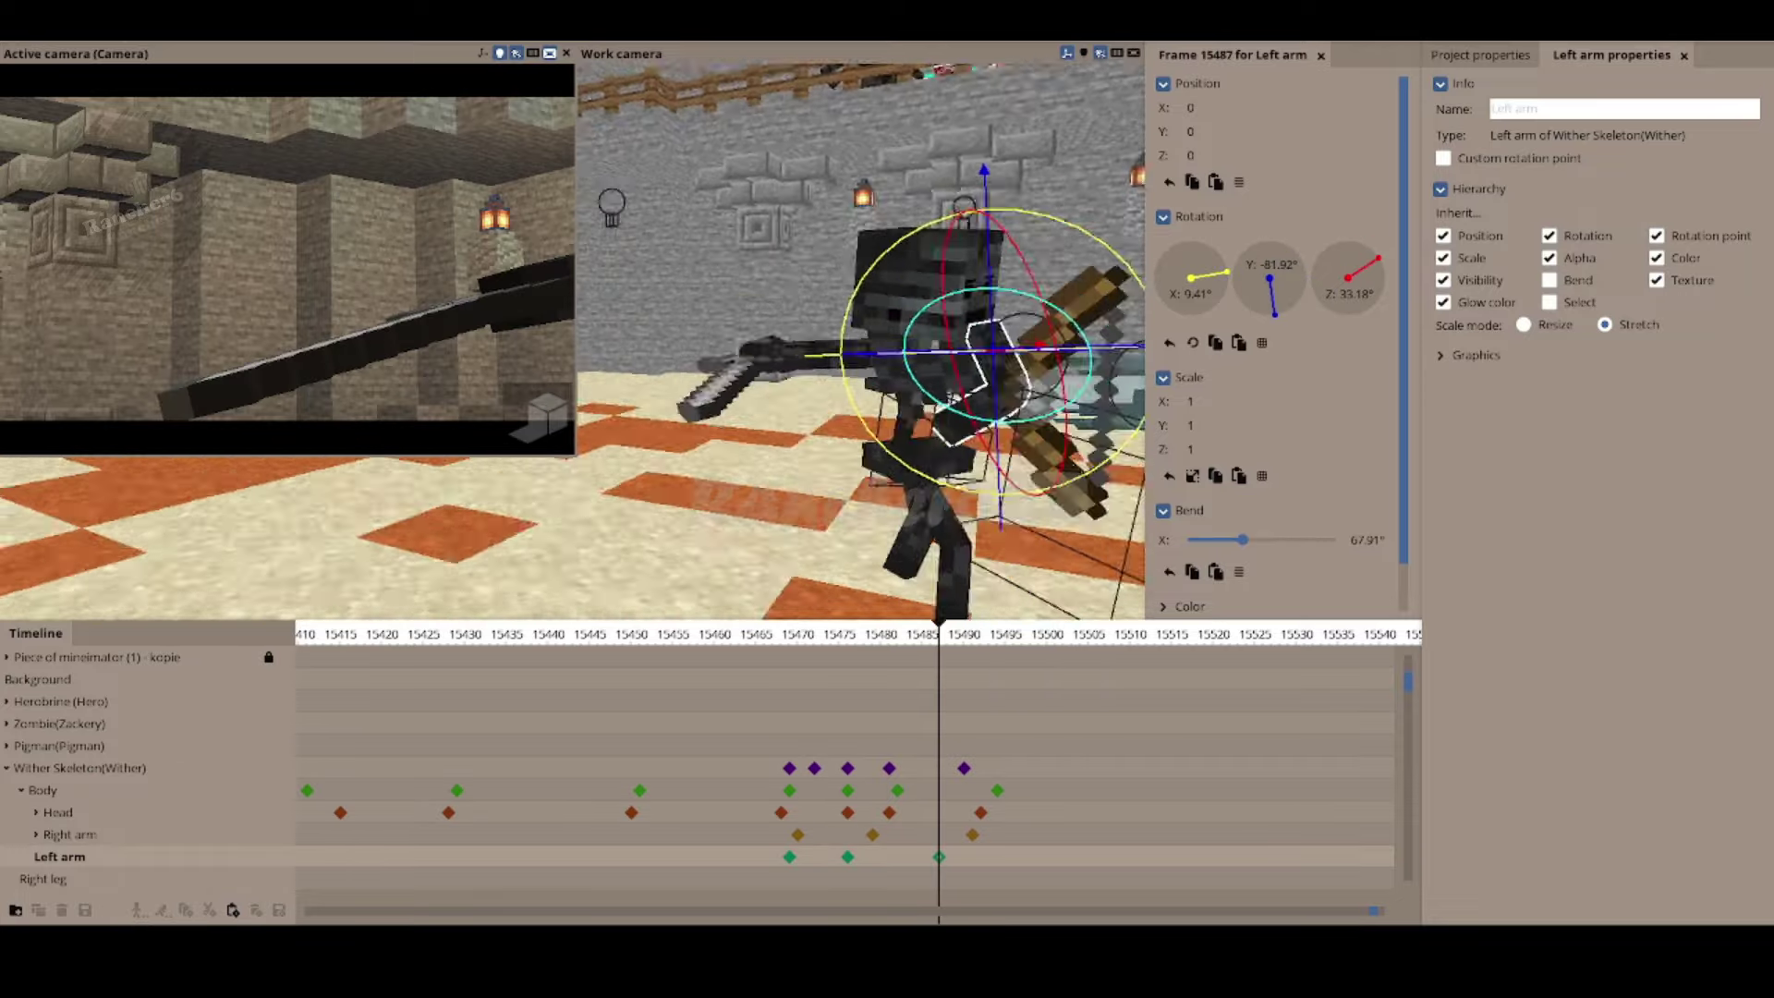
pyautogui.rightClick(939, 856)
pyautogui.click(1061, 851)
# Step: Keyframe the camera folder's movement at frame 15492 and change the transition of the camera's keyframe at frame 15469
pyautogui.click(789, 768)
pyautogui.click(614, 635)
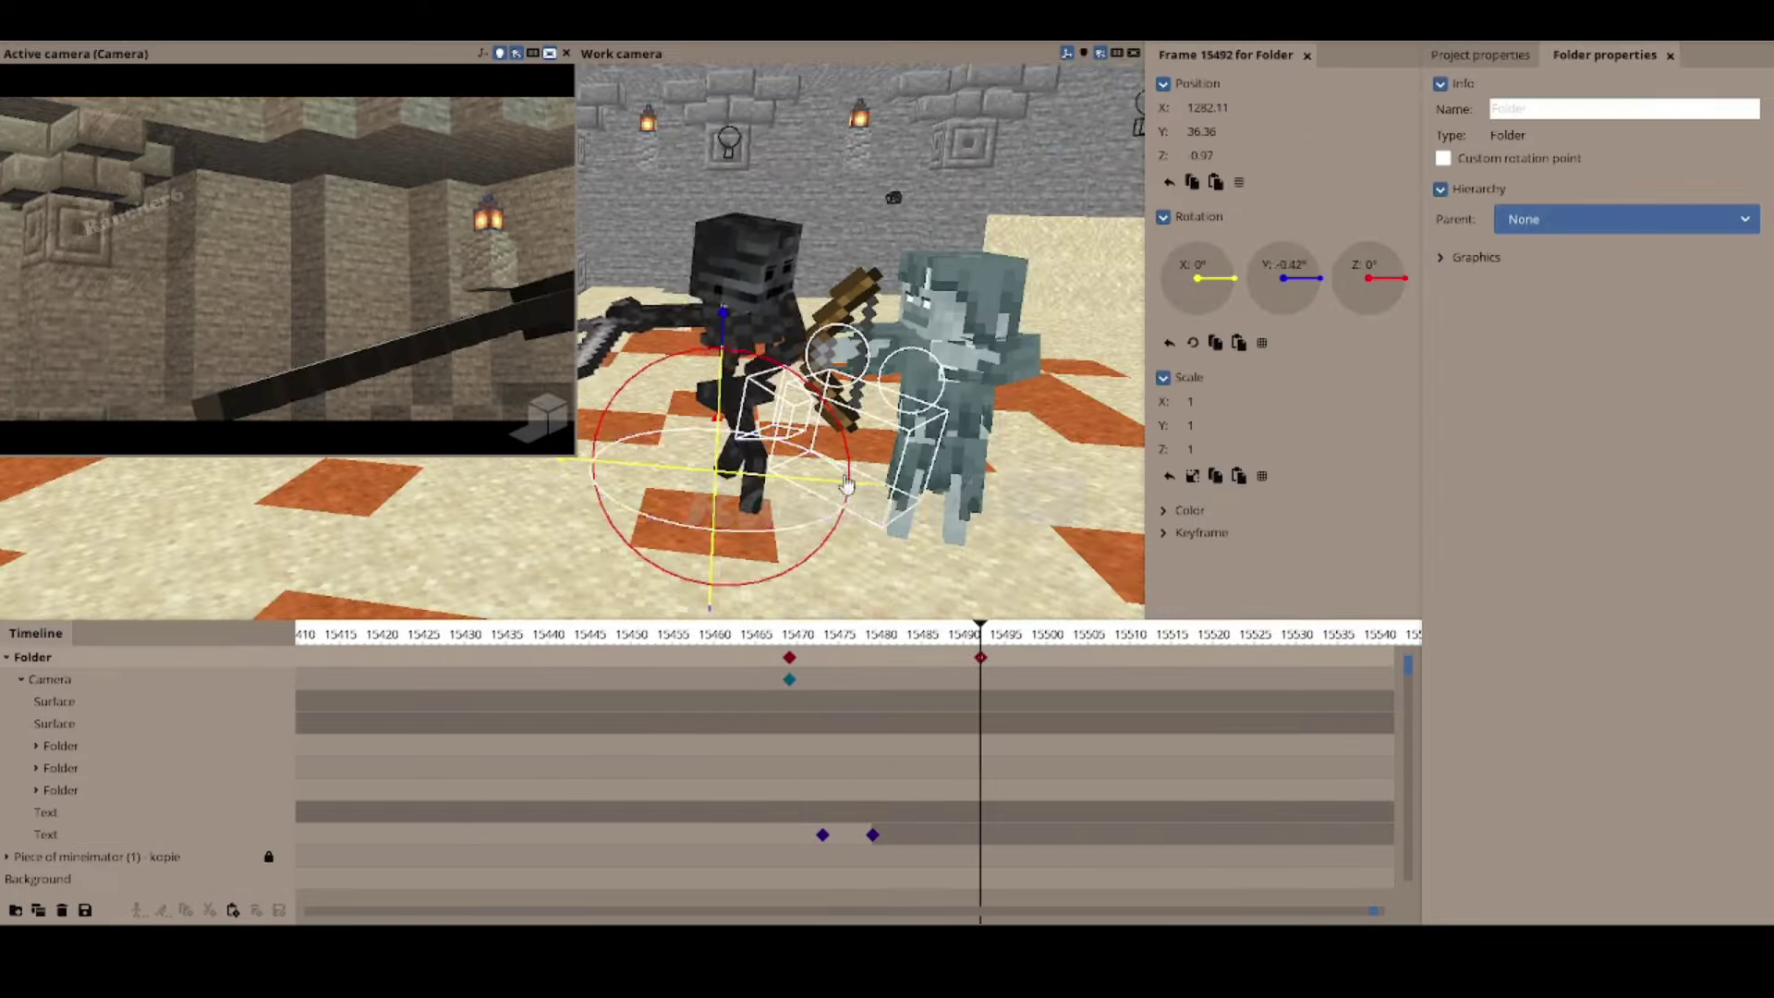
pyautogui.rightClick(789, 679)
pyautogui.click(1062, 681)
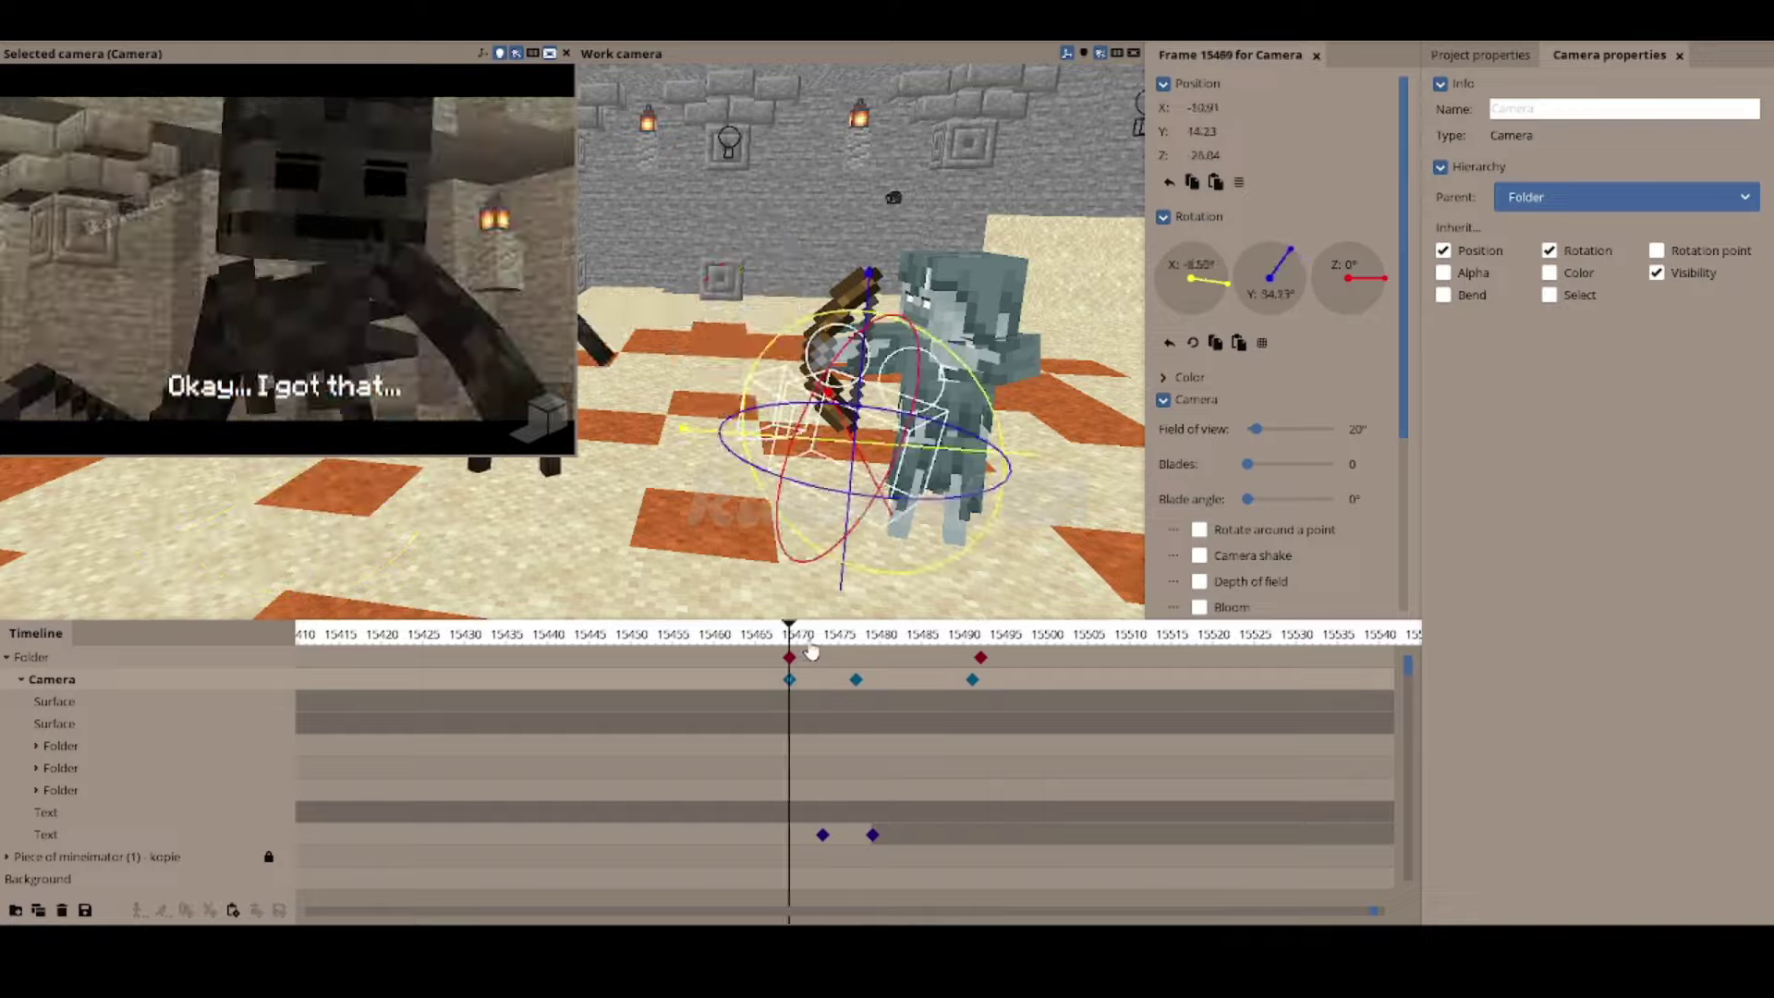
# Step: Adjust the transition of the camera's keyframe at frame 15477 and scrub through the camera motion
pyautogui.click(846, 658)
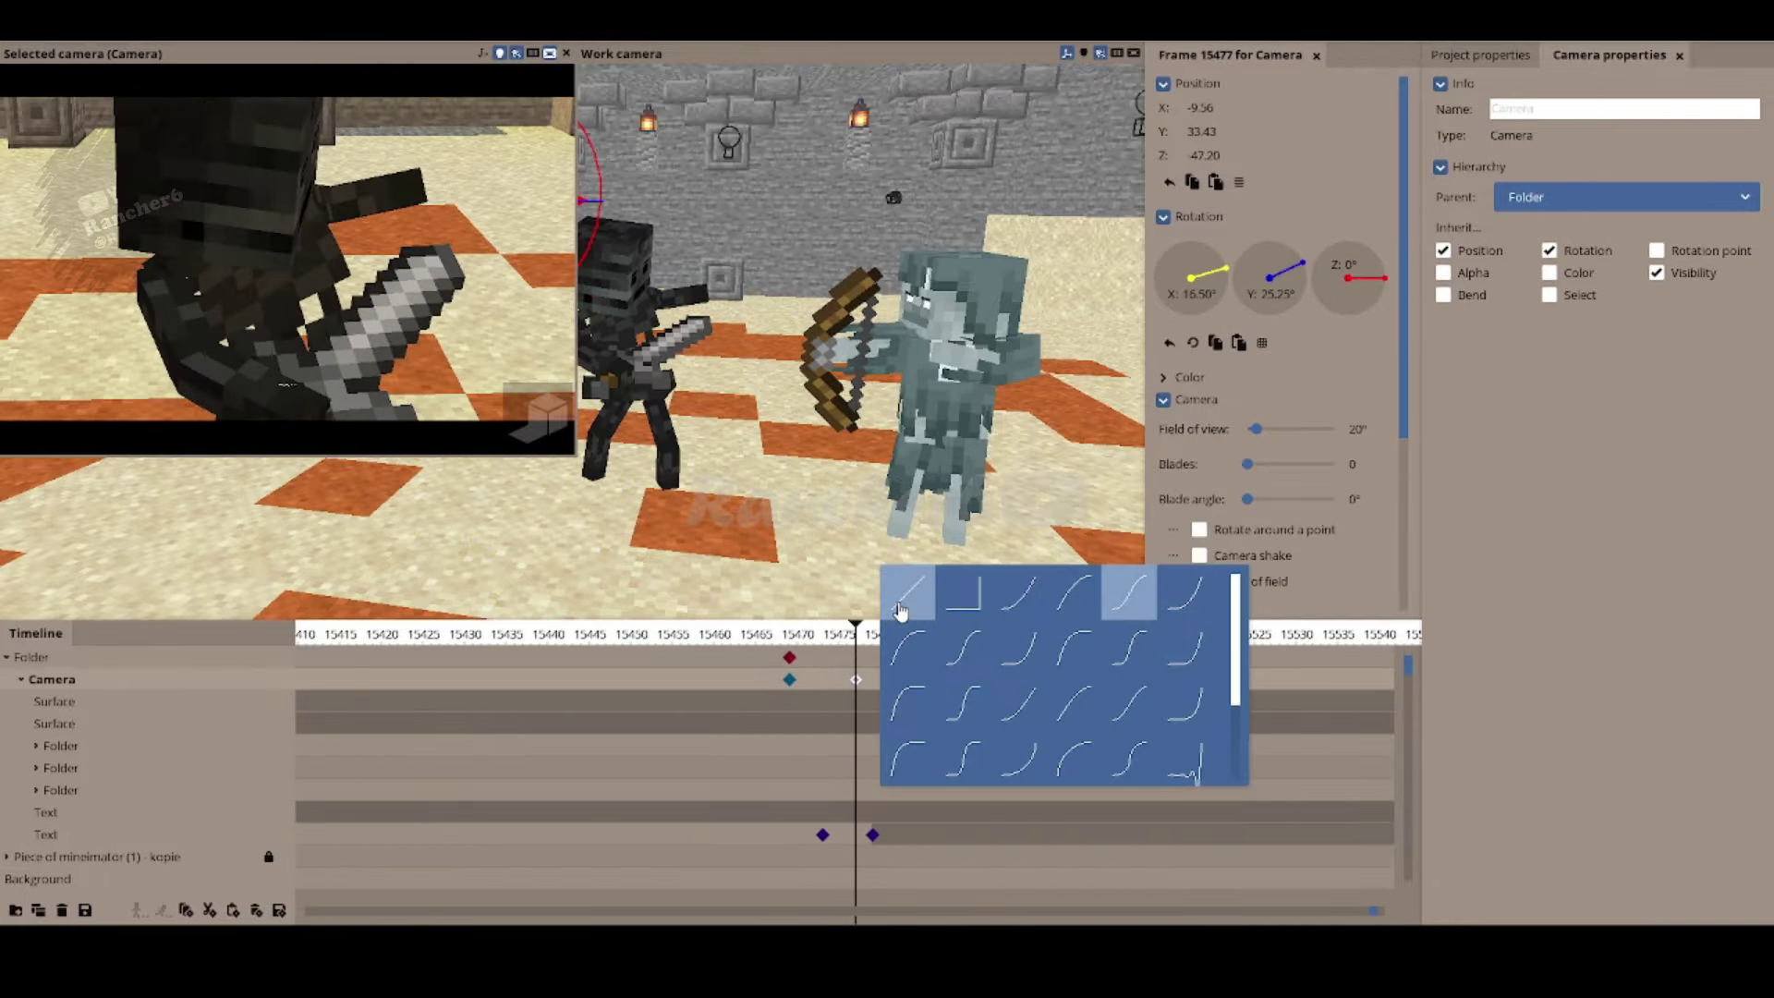
pyautogui.click(856, 679)
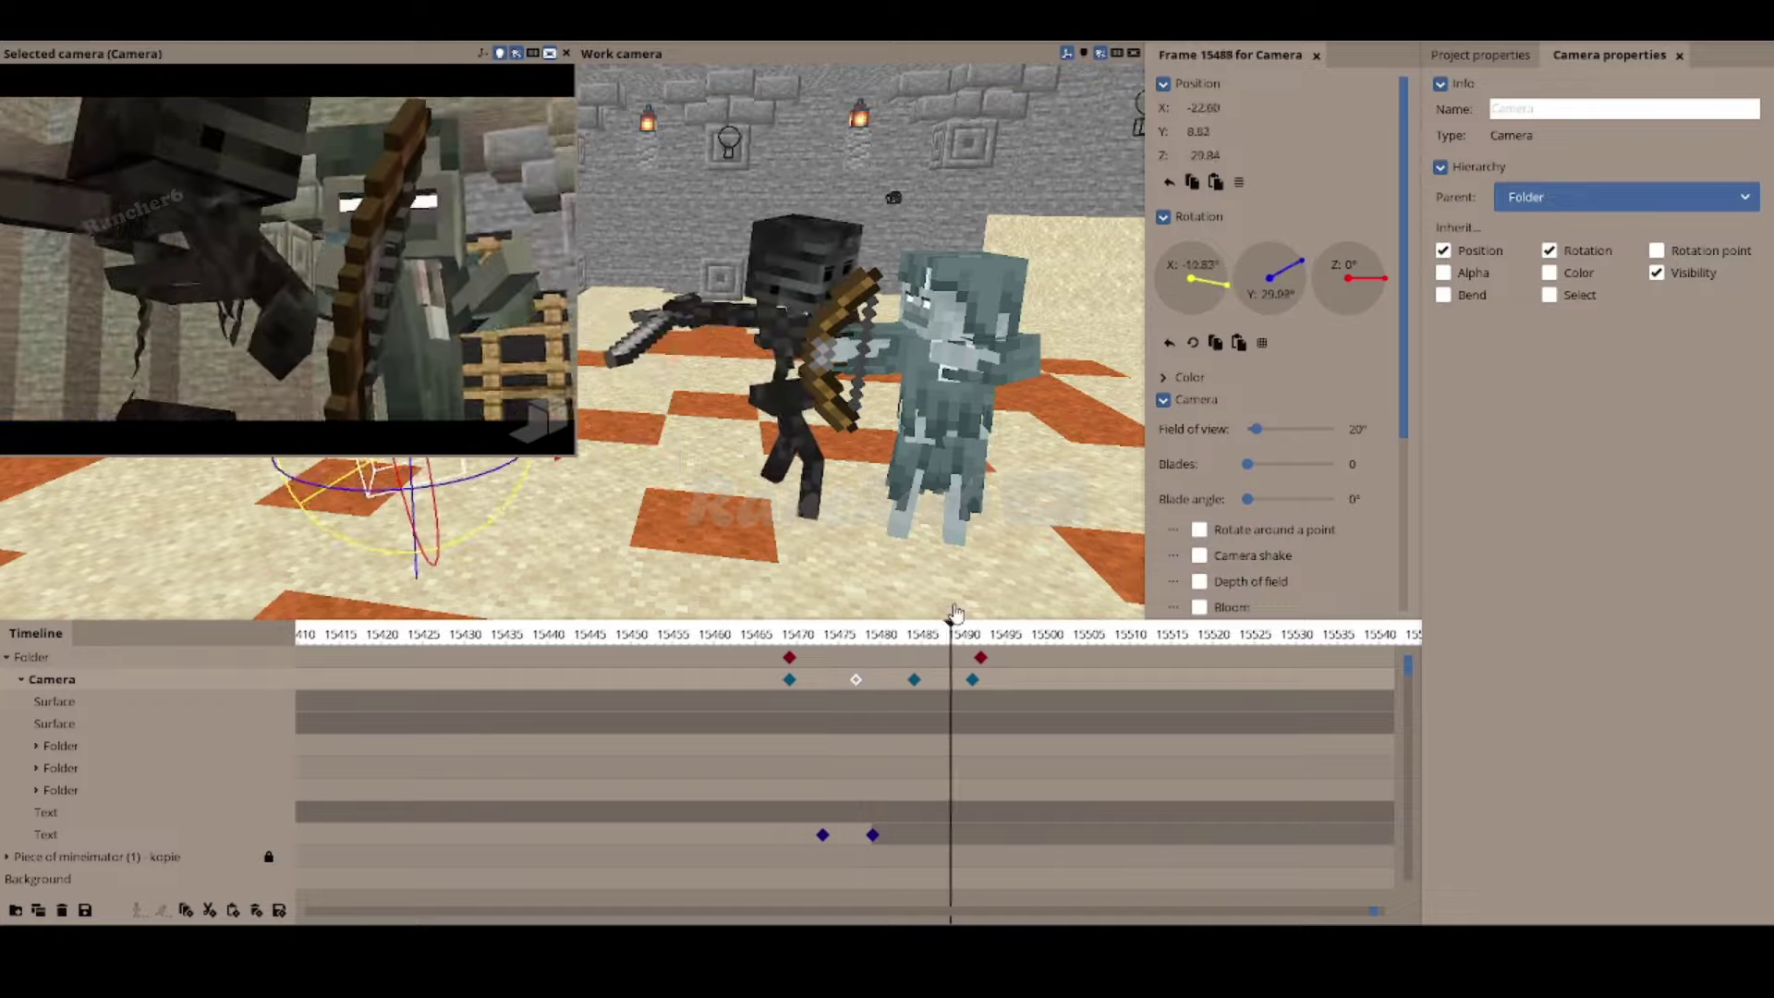
pyautogui.moveTo(954, 613); pyautogui.dragTo(891, 640)
pyautogui.click(856, 679)
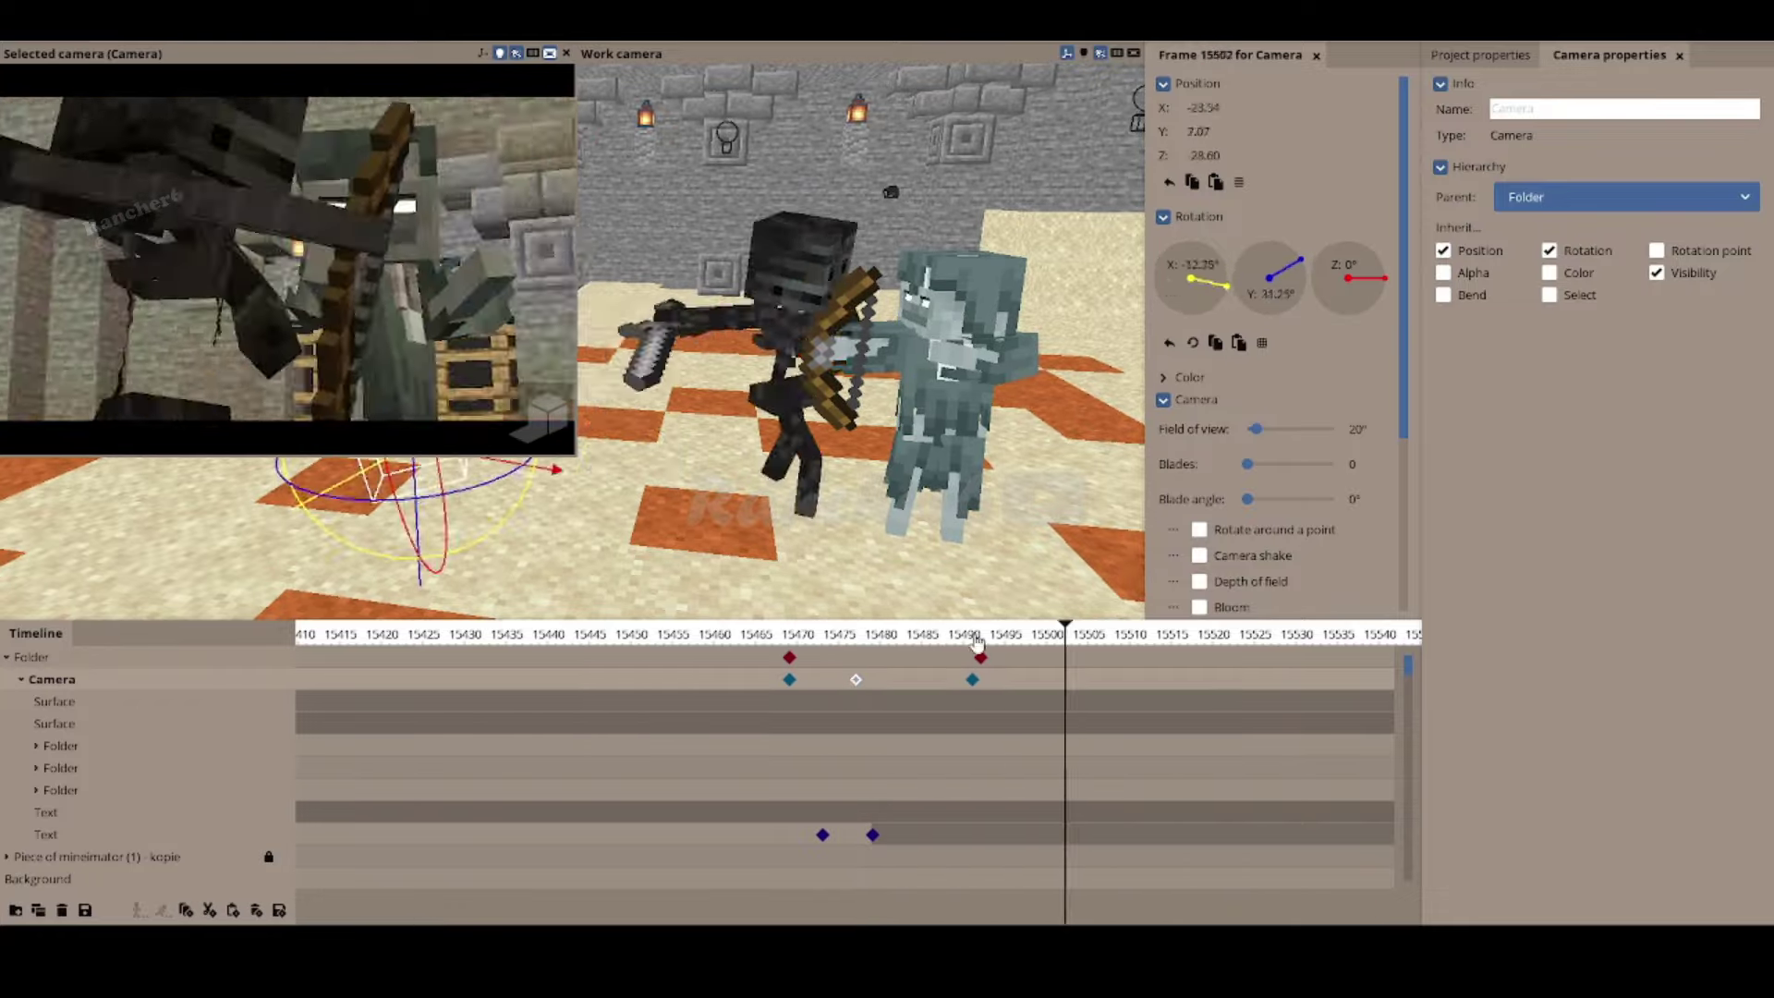
# Step: Adjust the transition of the camera's first keyframe and retime its two following keyframes to frames 15476 and 15486
pyautogui.click(830, 681)
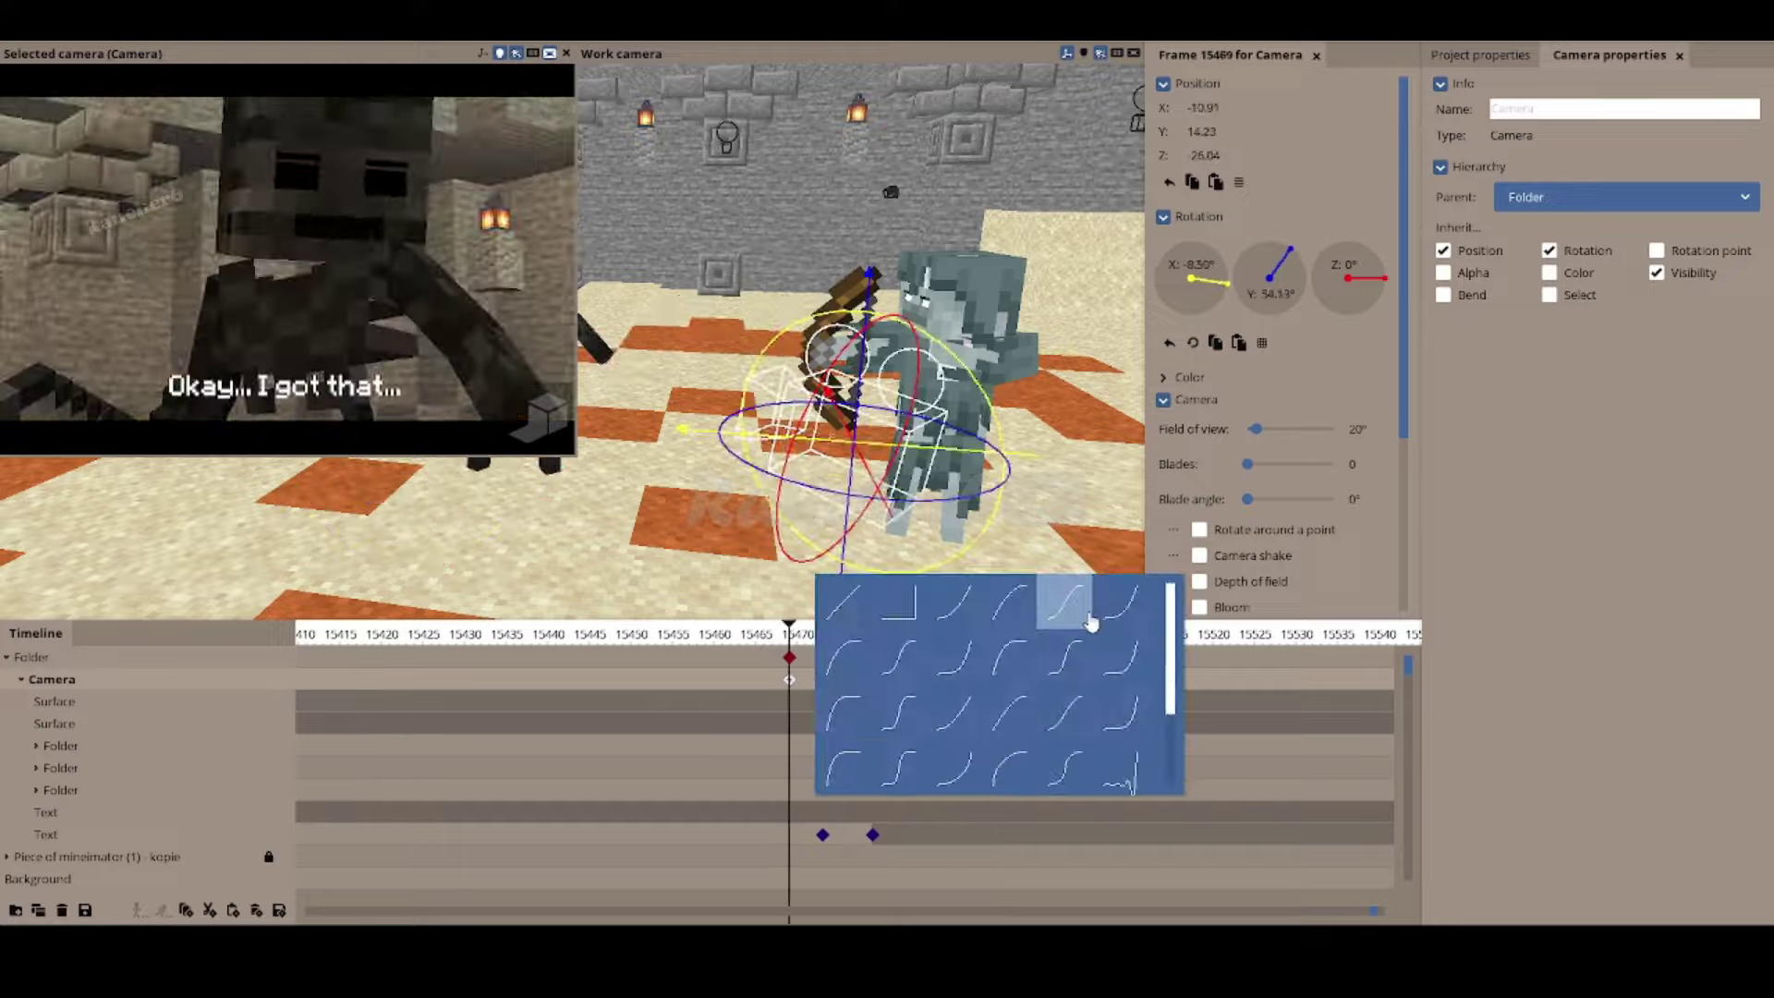
pyautogui.click(789, 679)
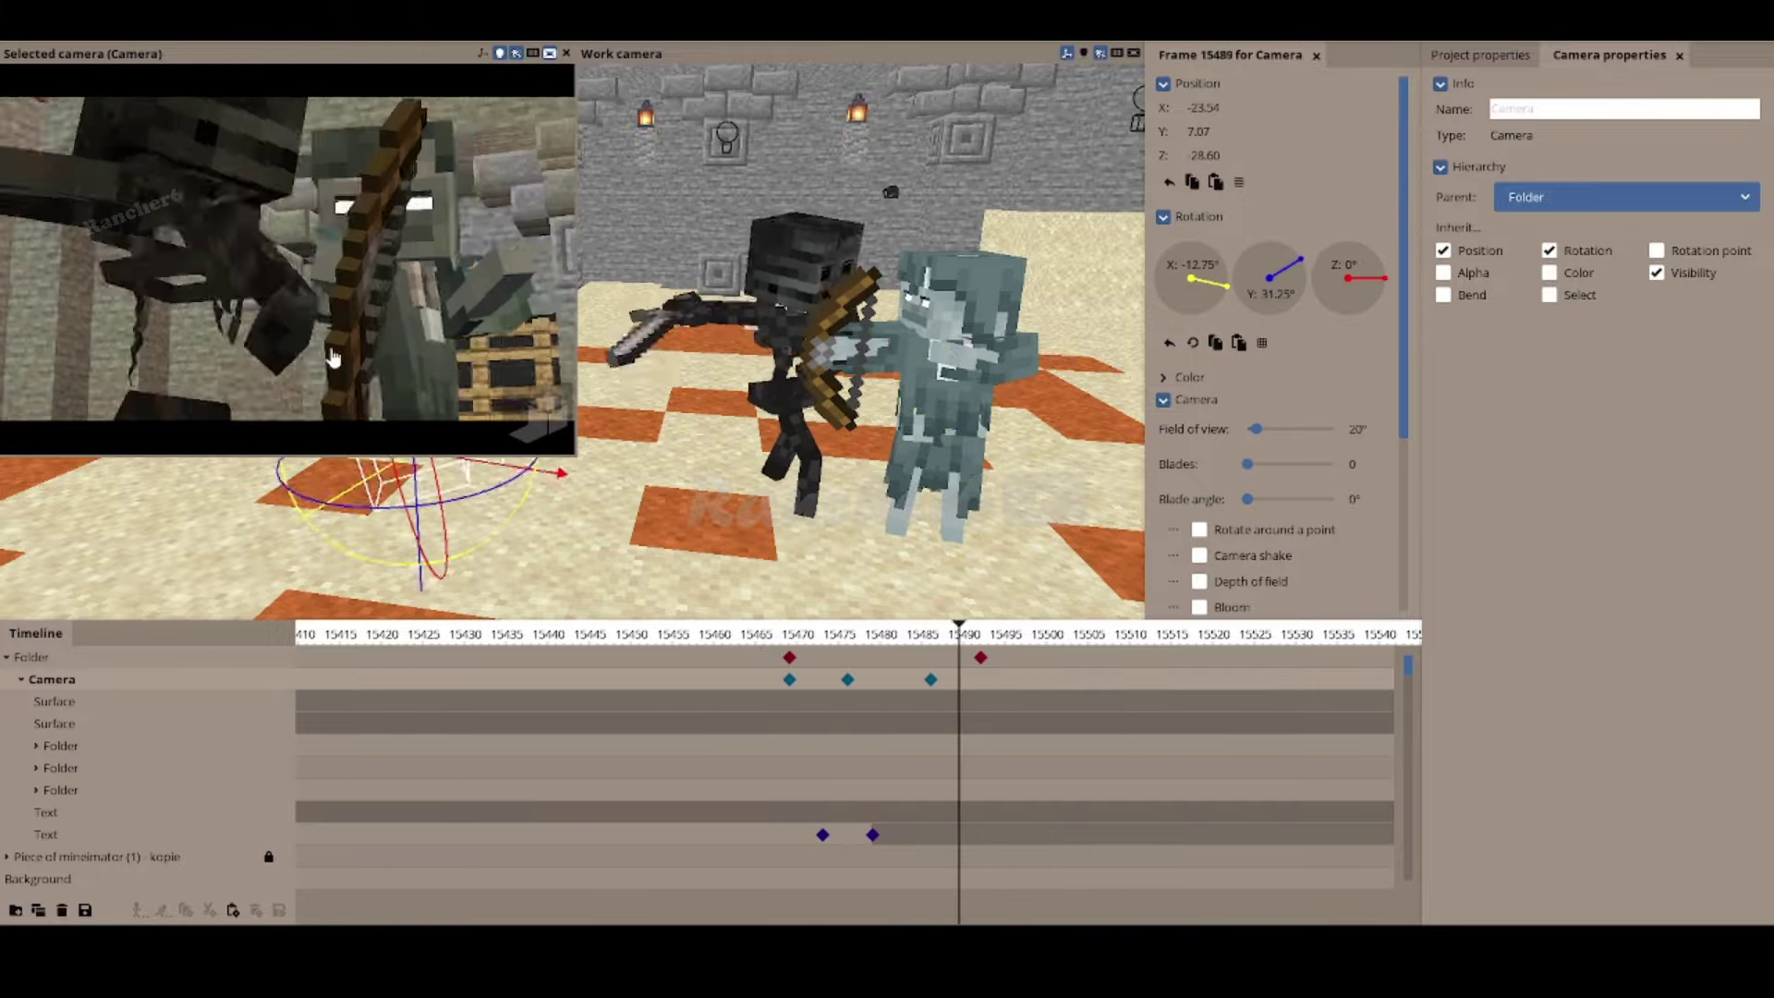
pyautogui.click(1020, 633)
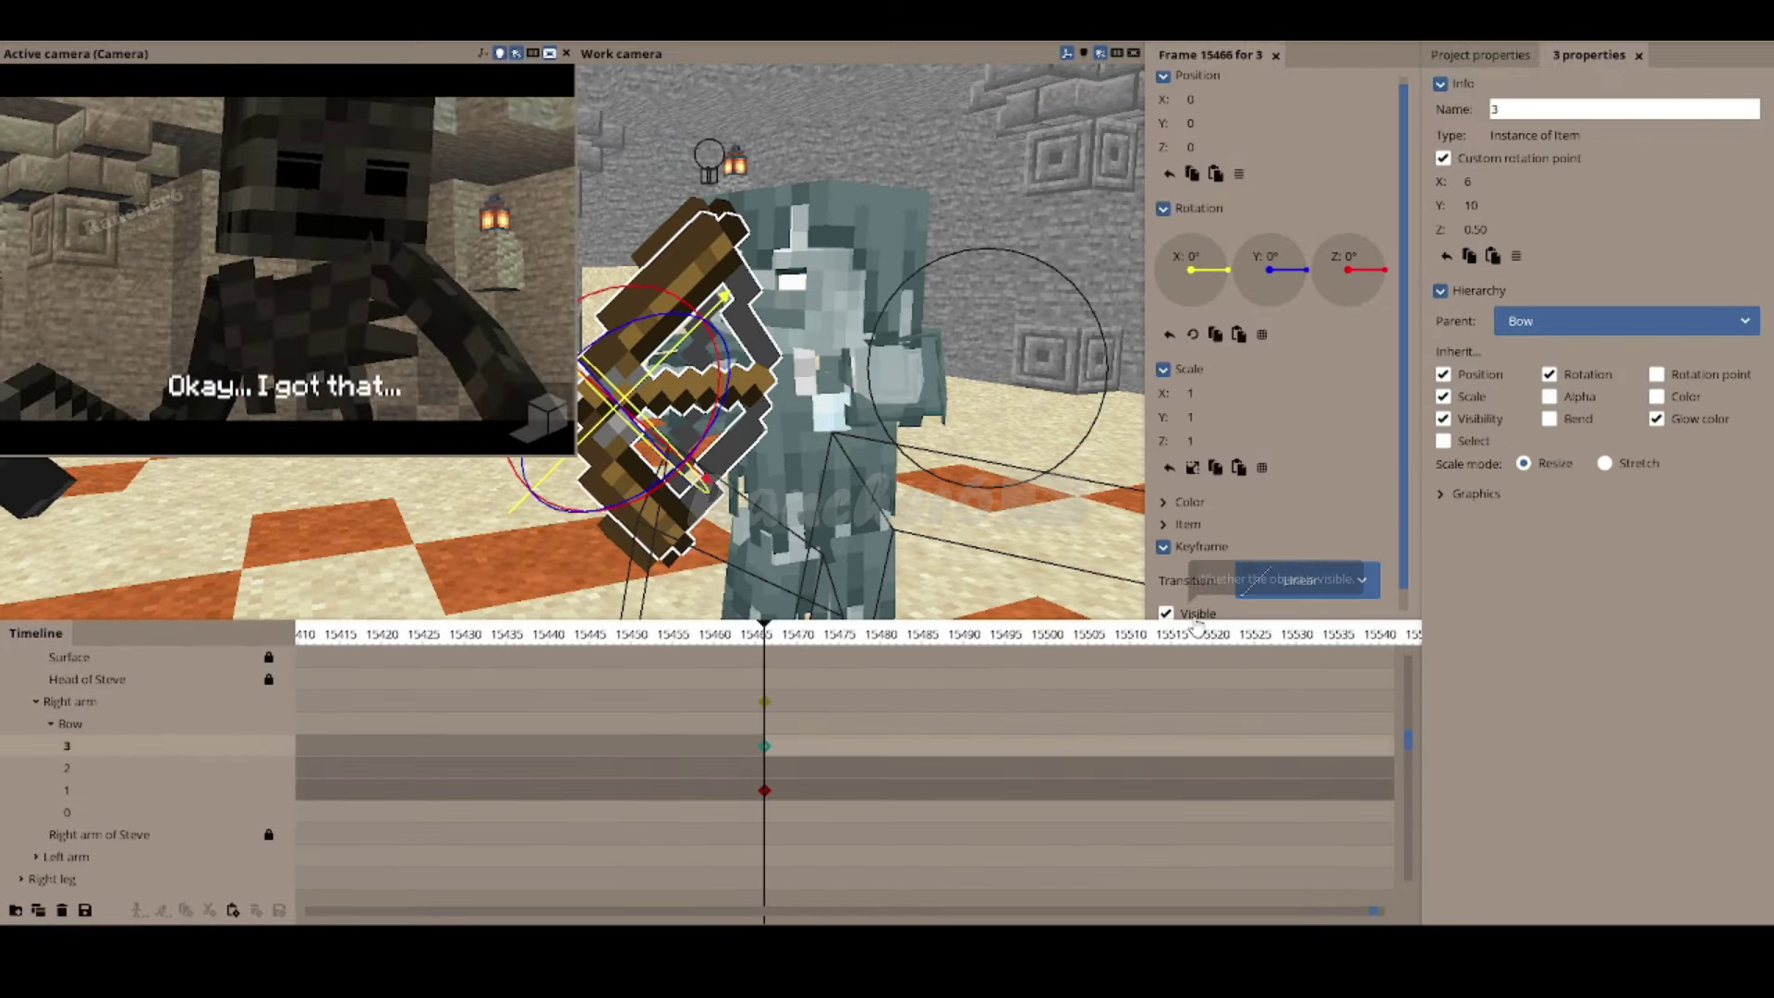
# Step: Keyframe bow item 0 at frame 15466 and the Stray's left arm at frames 15466, 15480 and 15486
pyautogui.click(780, 815)
pyautogui.keyDown('ctrl'); pyautogui.scroll(-2, 573, 840); pyautogui.keyUp('ctrl')
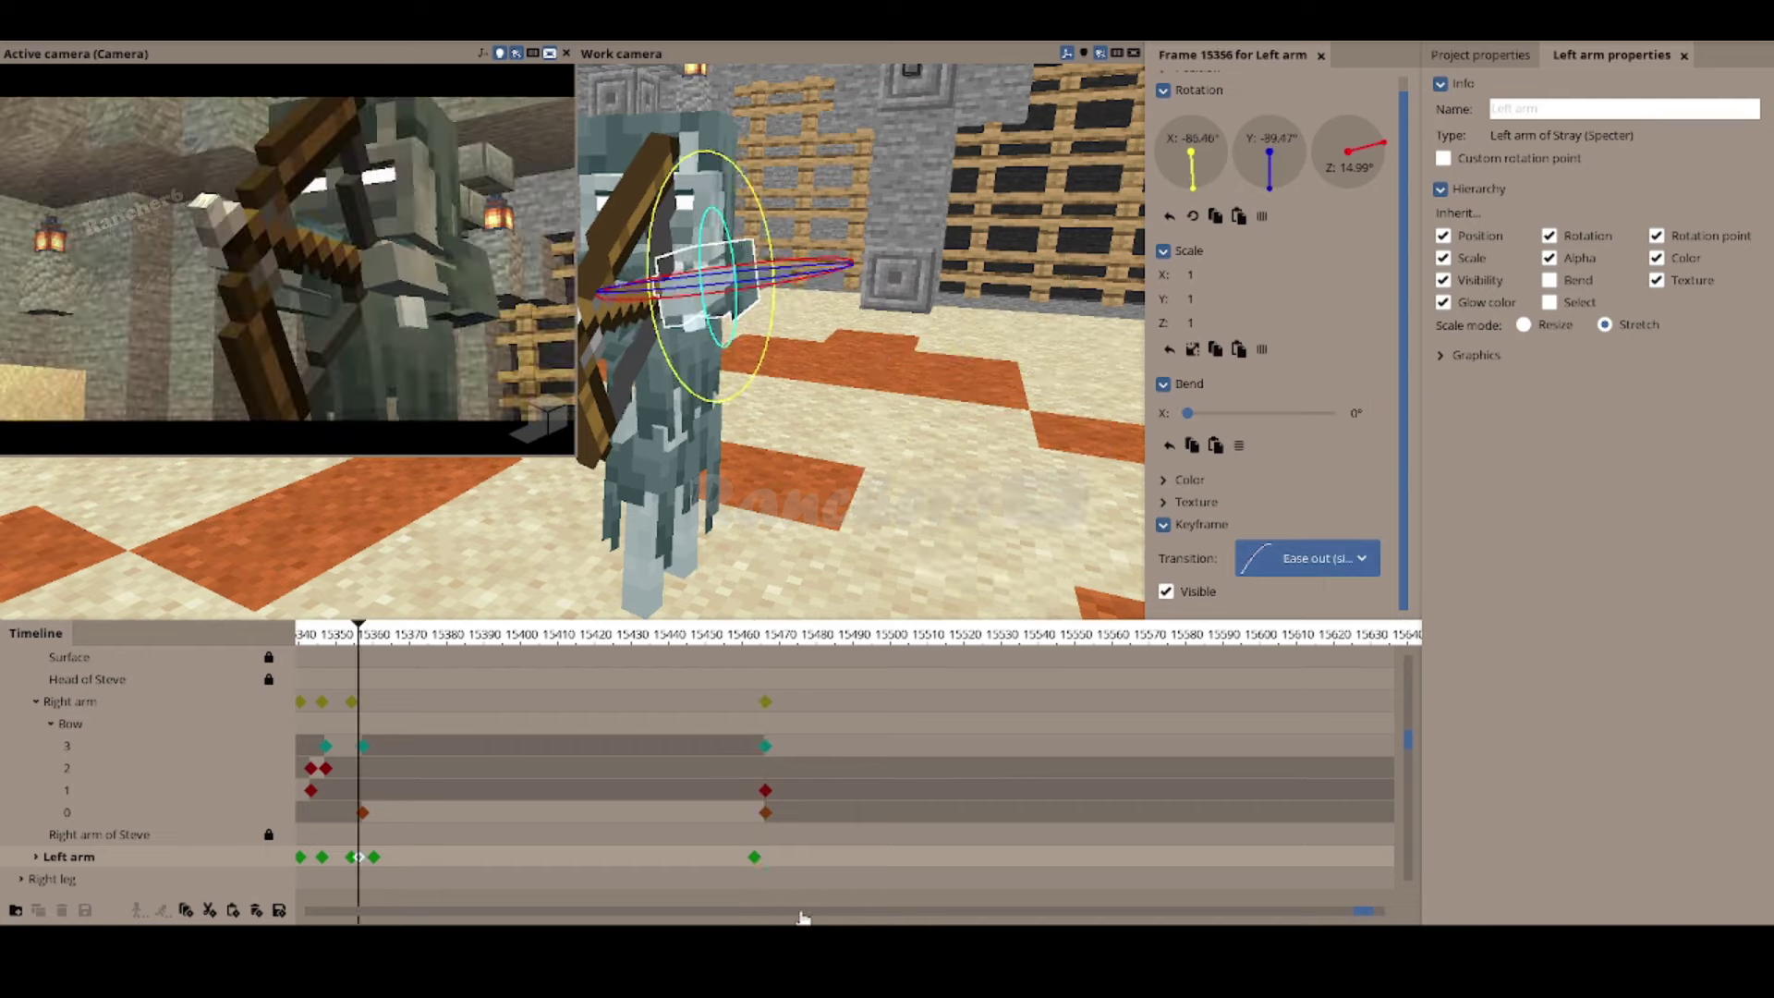
pyautogui.click(817, 856)
pyautogui.click(841, 822)
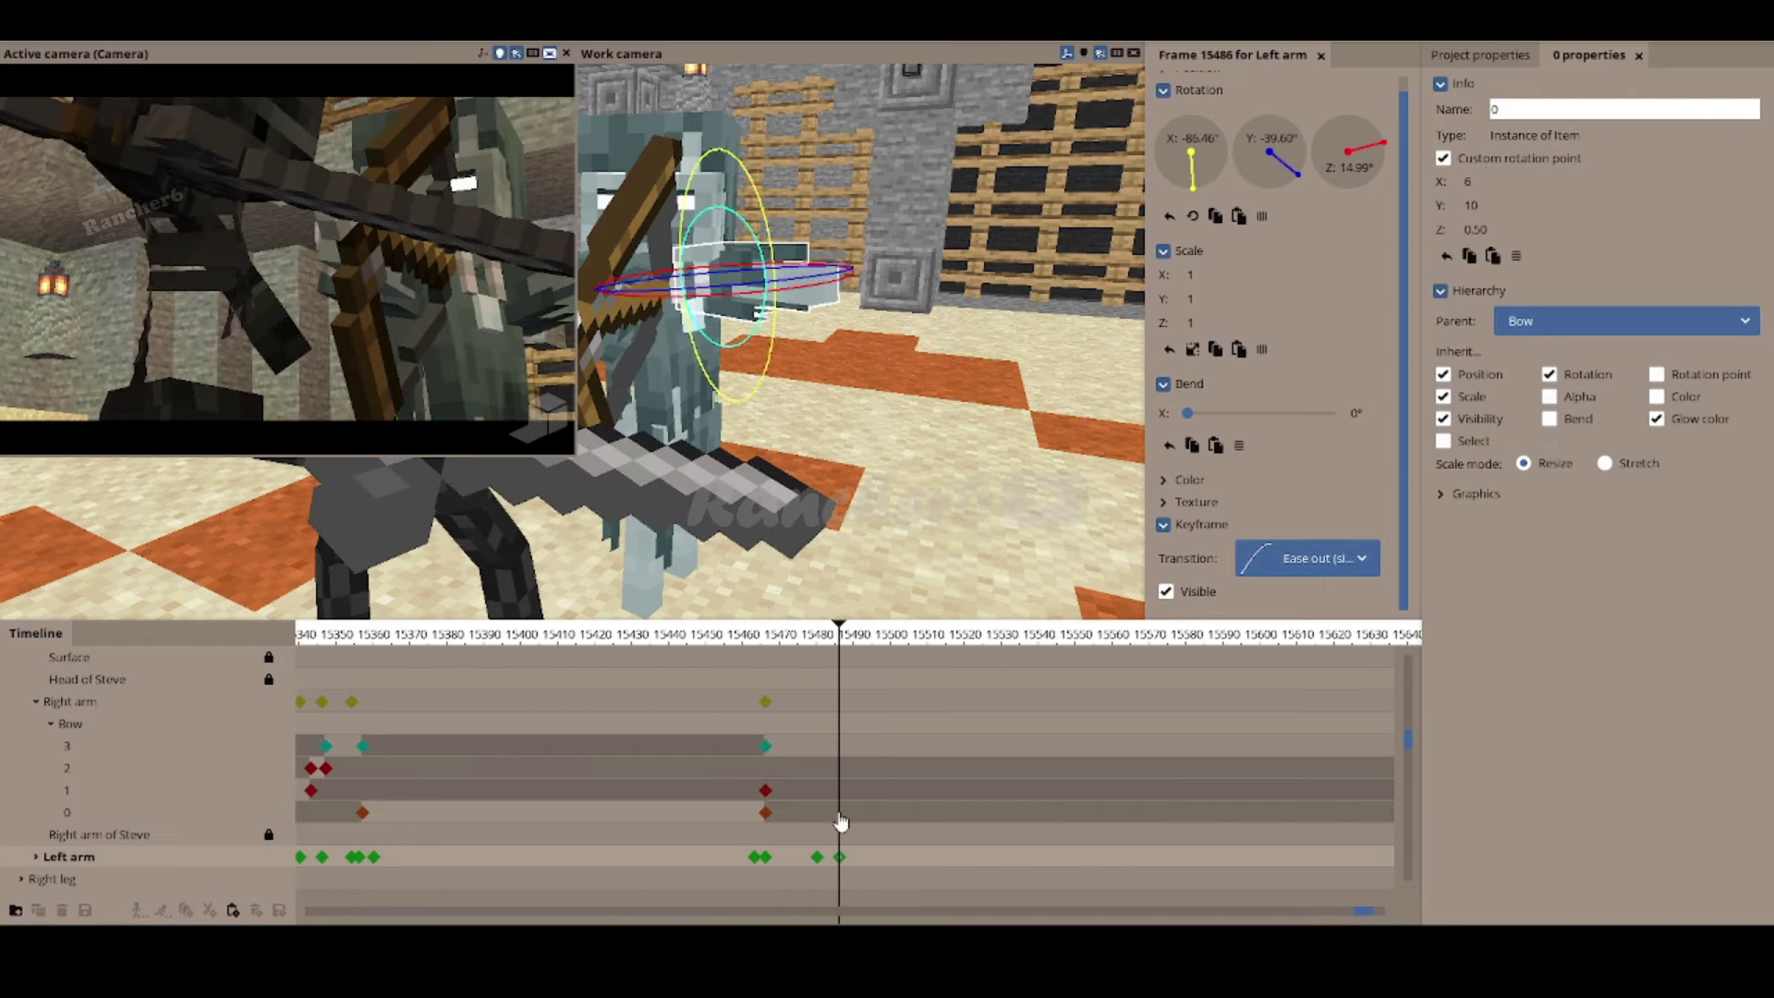
# Step: Keyframe the Stray's bow items 3 and 0 at frame 15481 and locate the arrow objects in the timeline
pyautogui.keyDown('ctrl'); pyautogui.scroll(2, 840, 822); pyautogui.keyUp('ctrl')
pyautogui.click(1007, 745)
pyautogui.click(818, 638)
pyautogui.scroll(-5, 499, 832)
pyautogui.click(499, 872)
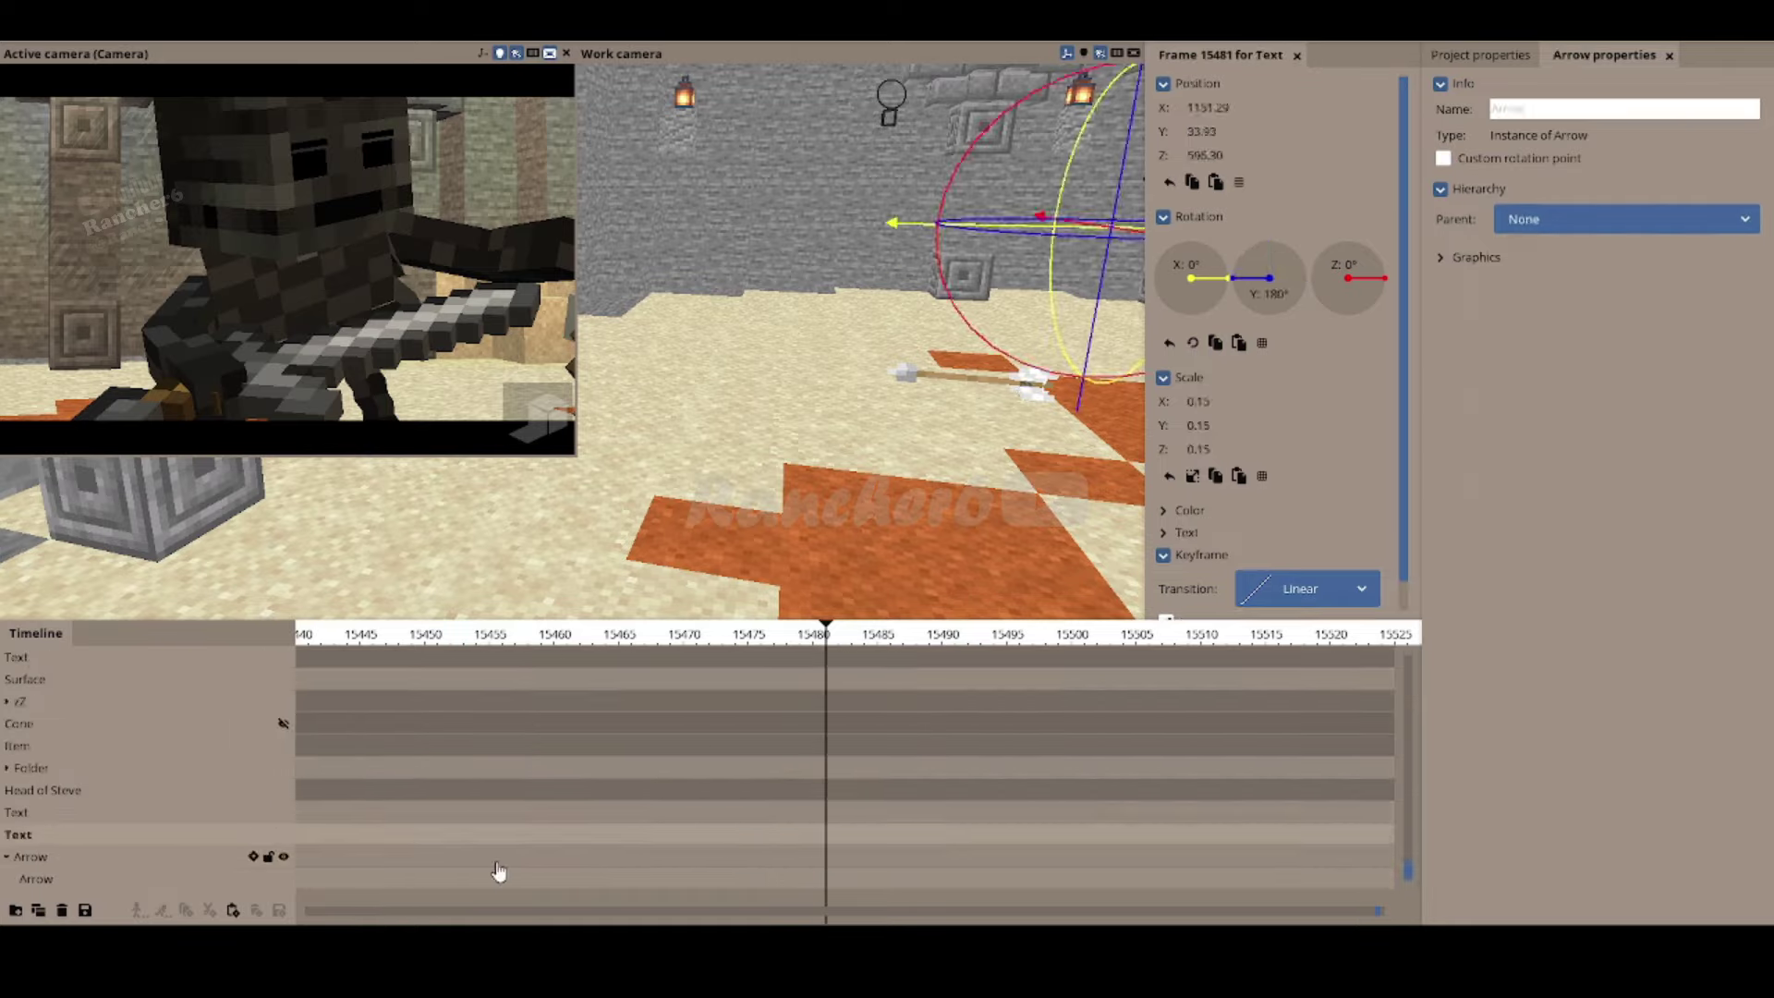
pyautogui.keyDown('ctrl'); pyautogui.scroll(-3, 786, 877); pyautogui.keyUp('ctrl')
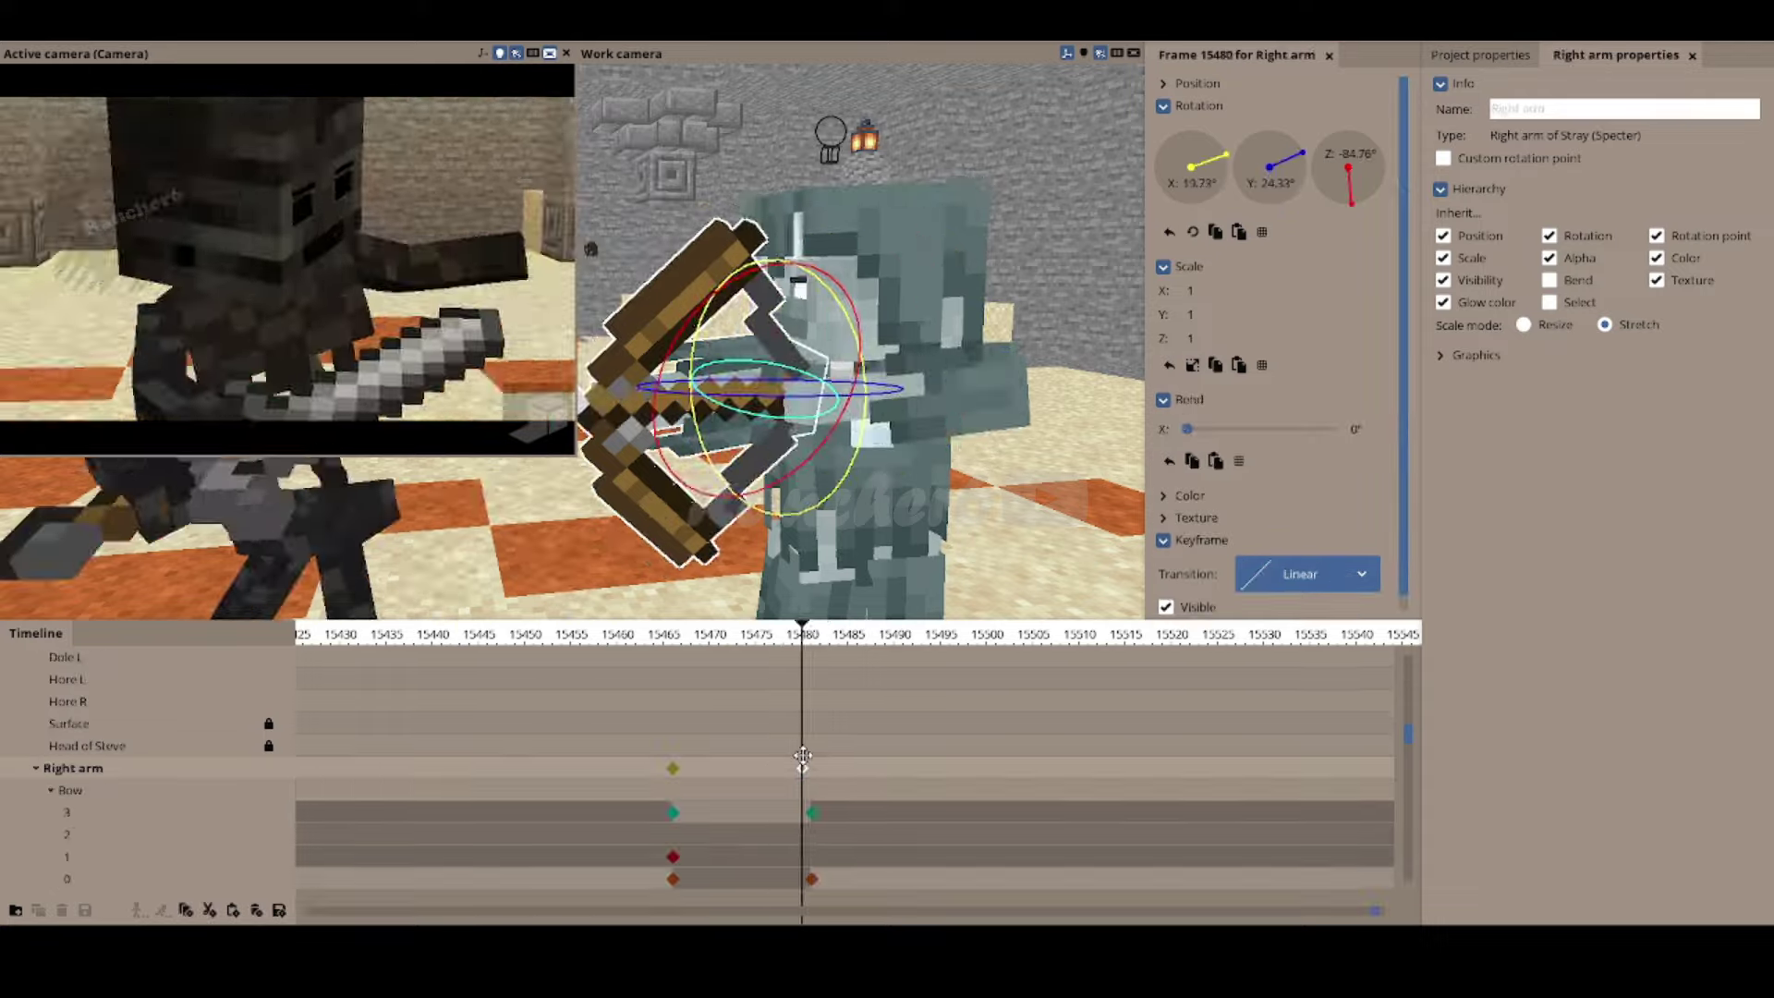
# Step: Keyframe the Stray's right arm at frames 15479 and 15485, rotating the arm and bending it 45° at frame 15485
pyautogui.click(851, 780)
pyautogui.moveTo(831, 305); pyautogui.dragTo(813, 345)
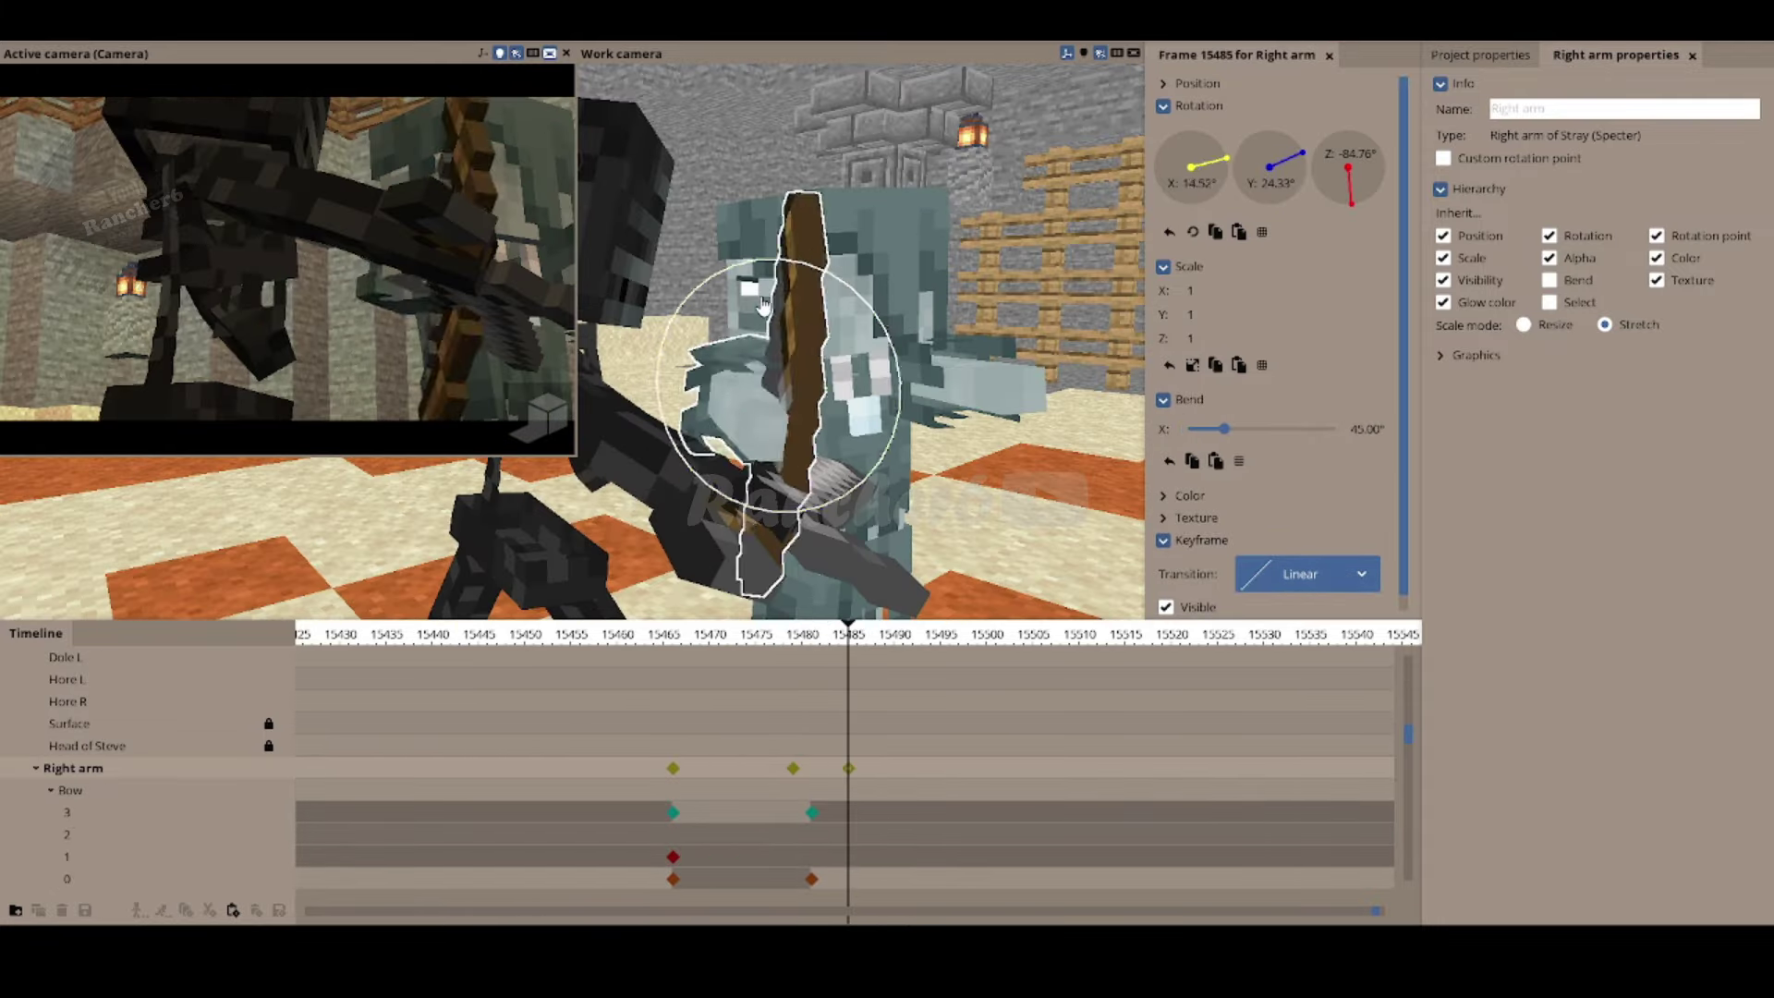
pyautogui.moveTo(824, 411); pyautogui.dragTo(898, 443)
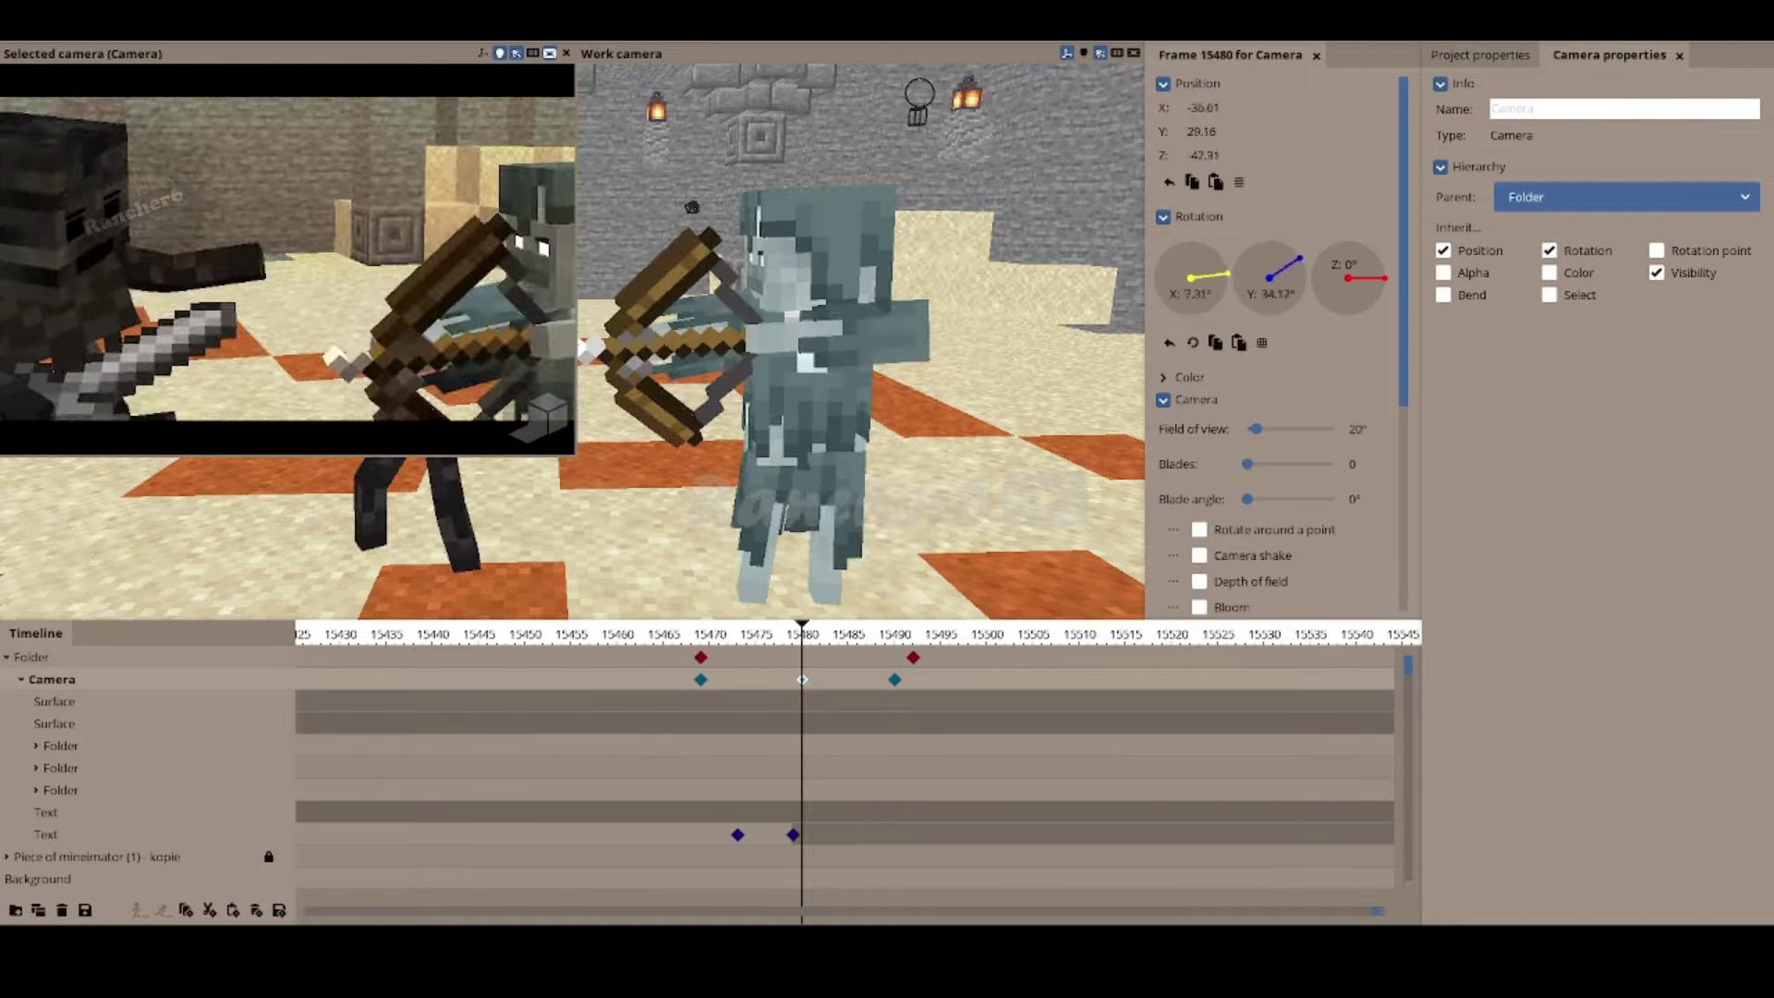
# Step: Adjust the camera's keyframes at frames 15480 and 15490 and retime the camera folder's second keyframe to frame 15491
pyautogui.click(842, 632)
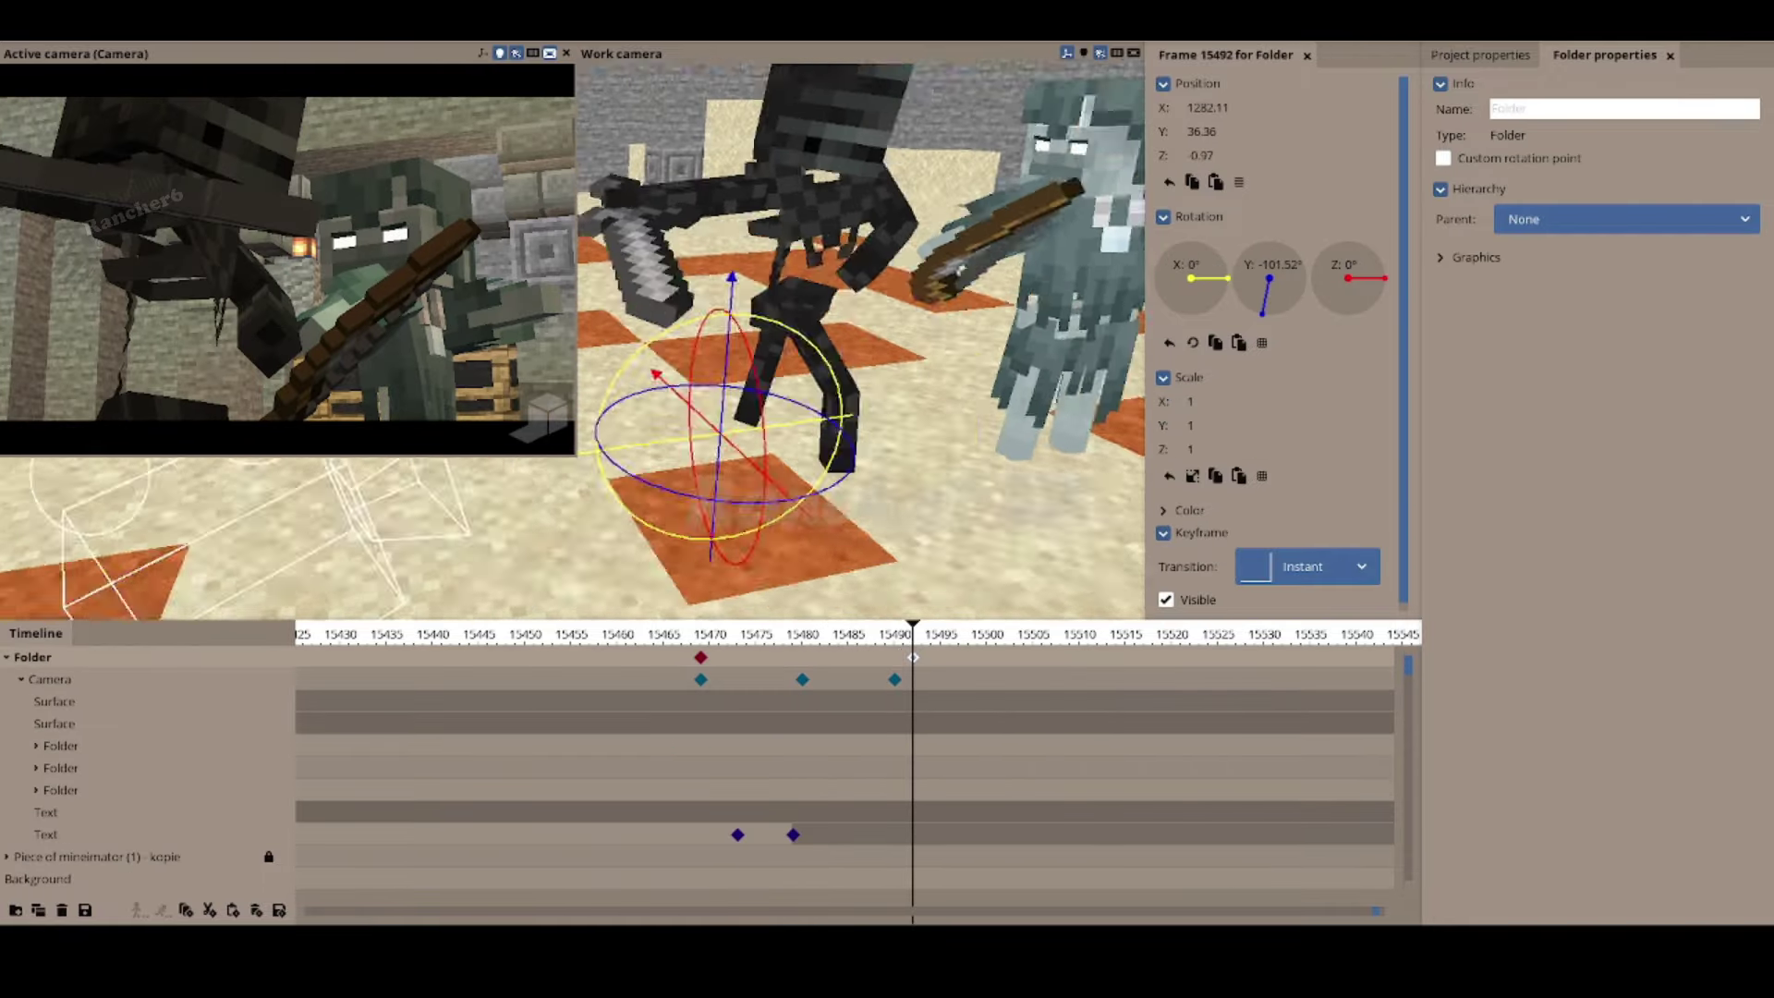
pyautogui.click(888, 676)
pyautogui.moveTo(794, 684); pyautogui.dragTo(839, 672)
pyautogui.click(904, 657)
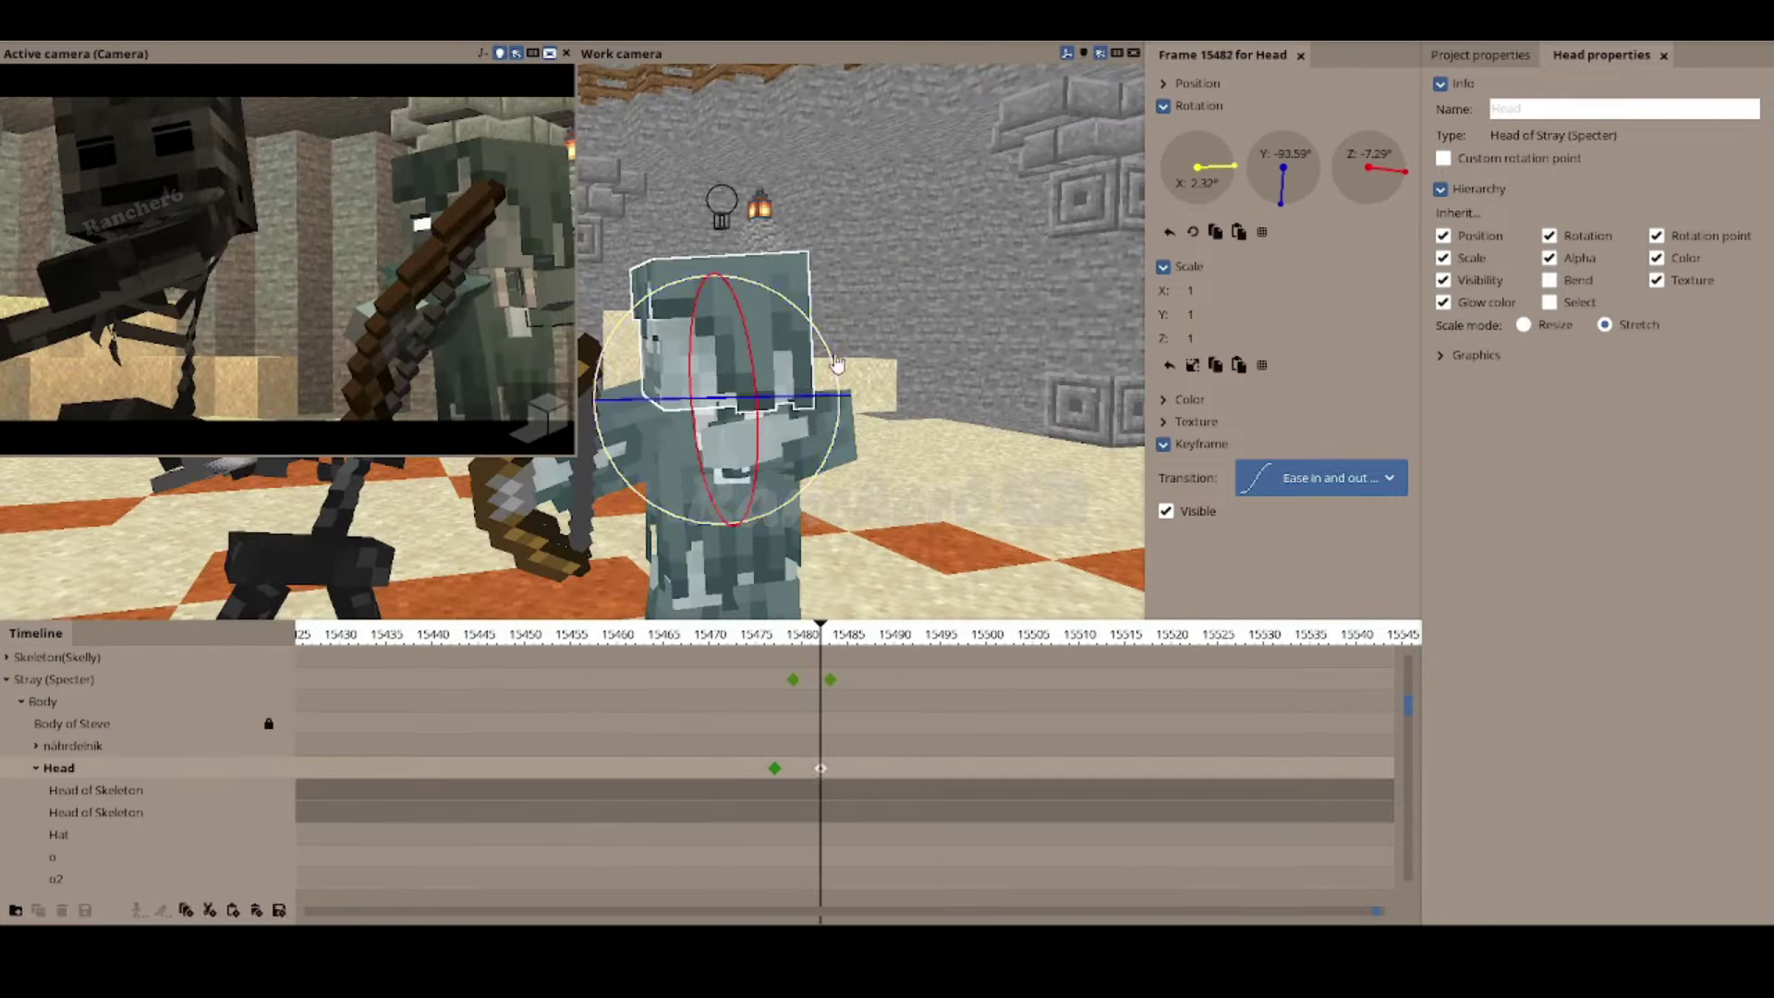
# Step: Keyframe the Stray's left arm at frames 15483 and 15491 and change its keyframe transition
pyautogui.click(850, 765)
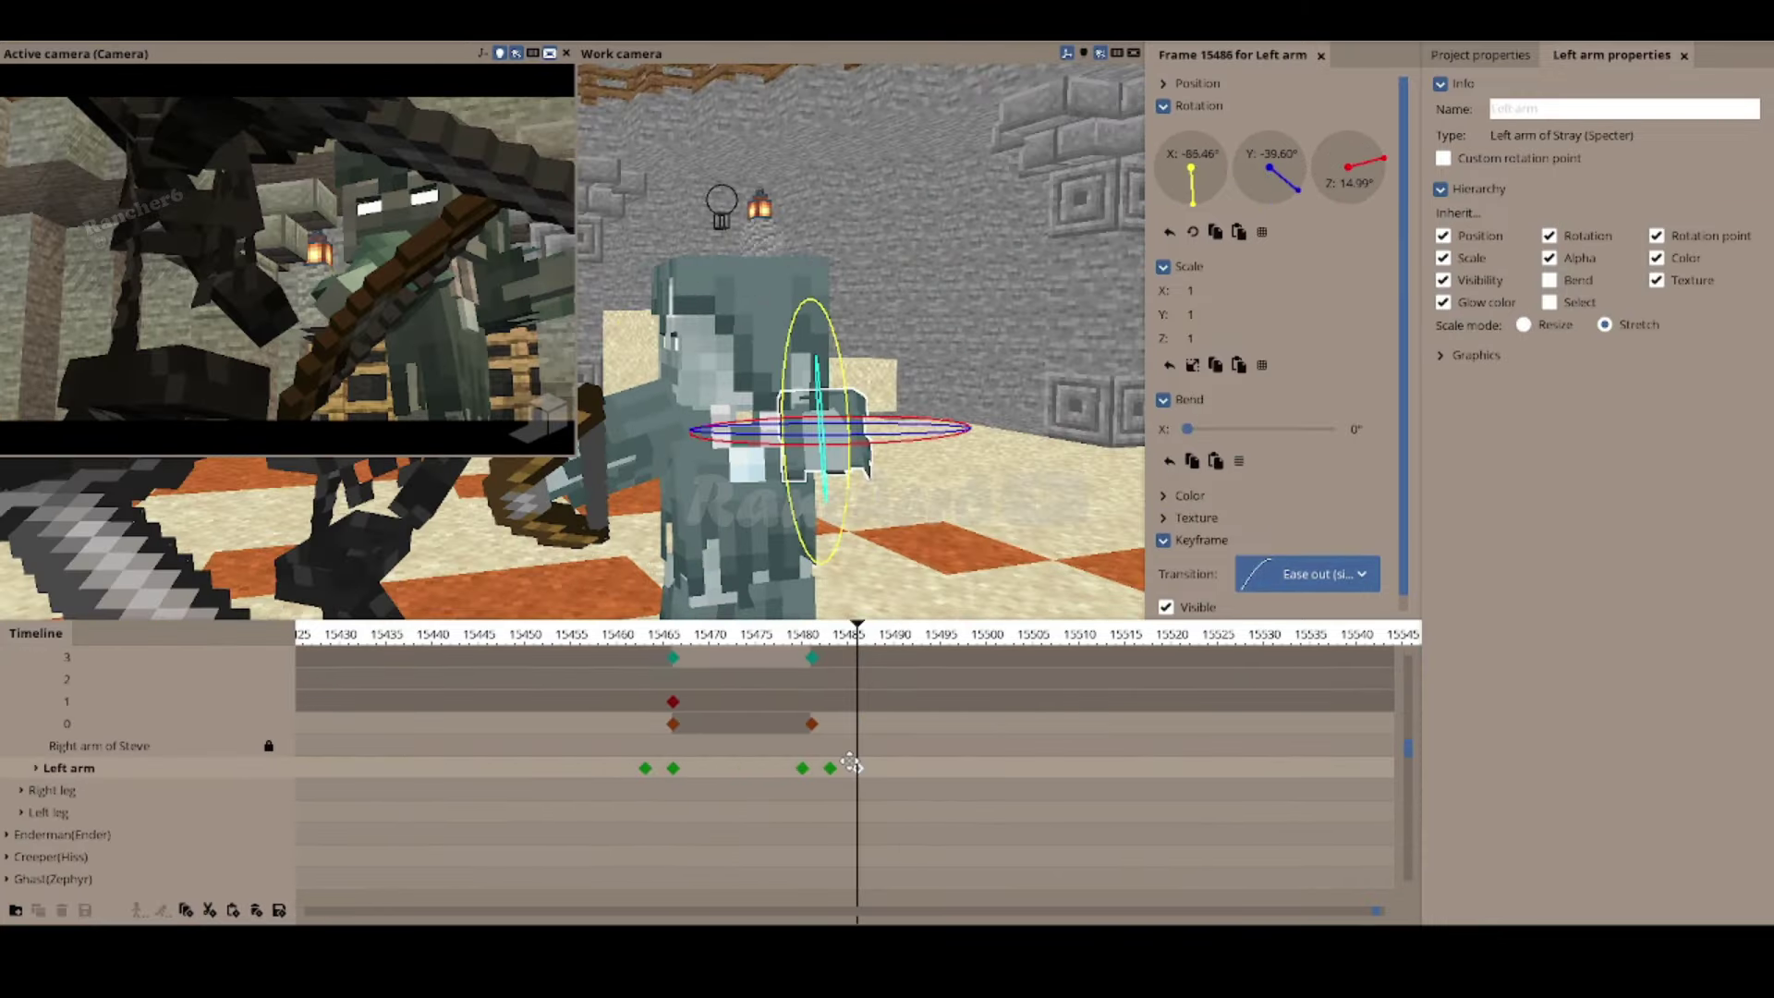
pyautogui.moveTo(908, 531); pyautogui.dragTo(930, 475)
pyautogui.click(1307, 574)
pyautogui.click(1022, 681)
pyautogui.moveTo(866, 739); pyautogui.dragTo(829, 778)
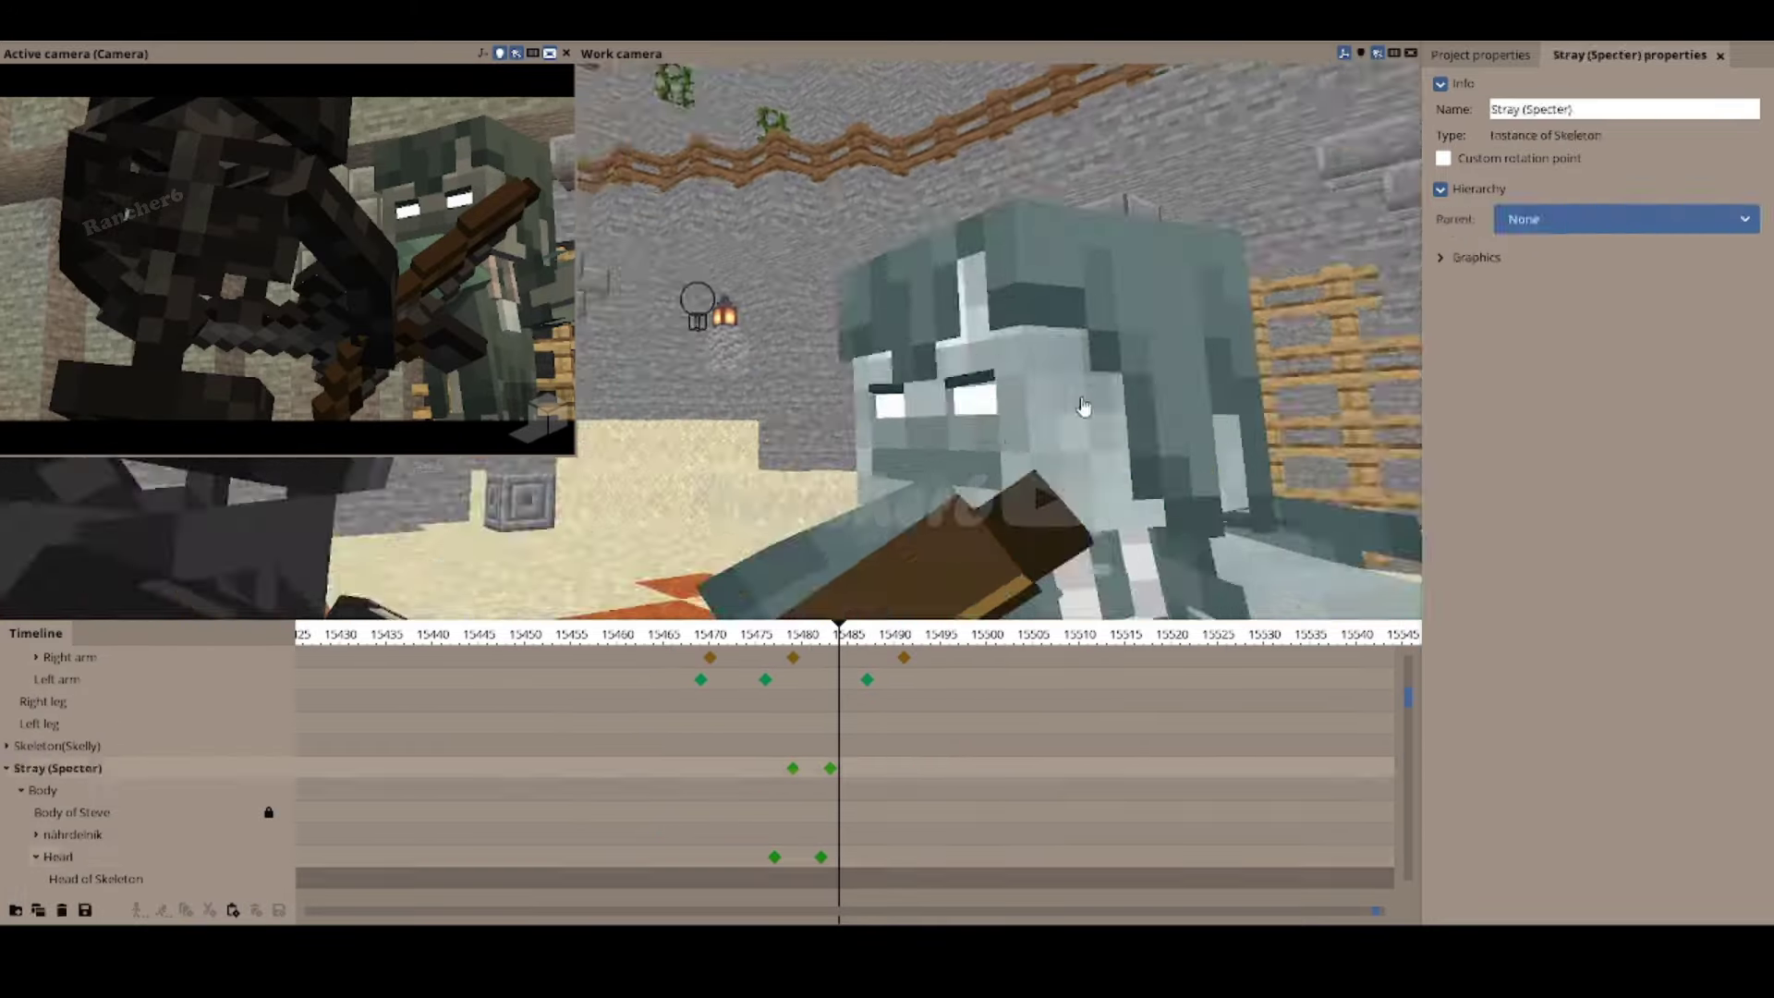
# Step: Keyframe the Stray's head at frame 15484, its right arm at frame 15489, and its body at frames 15484 and 15491
pyautogui.click(859, 354)
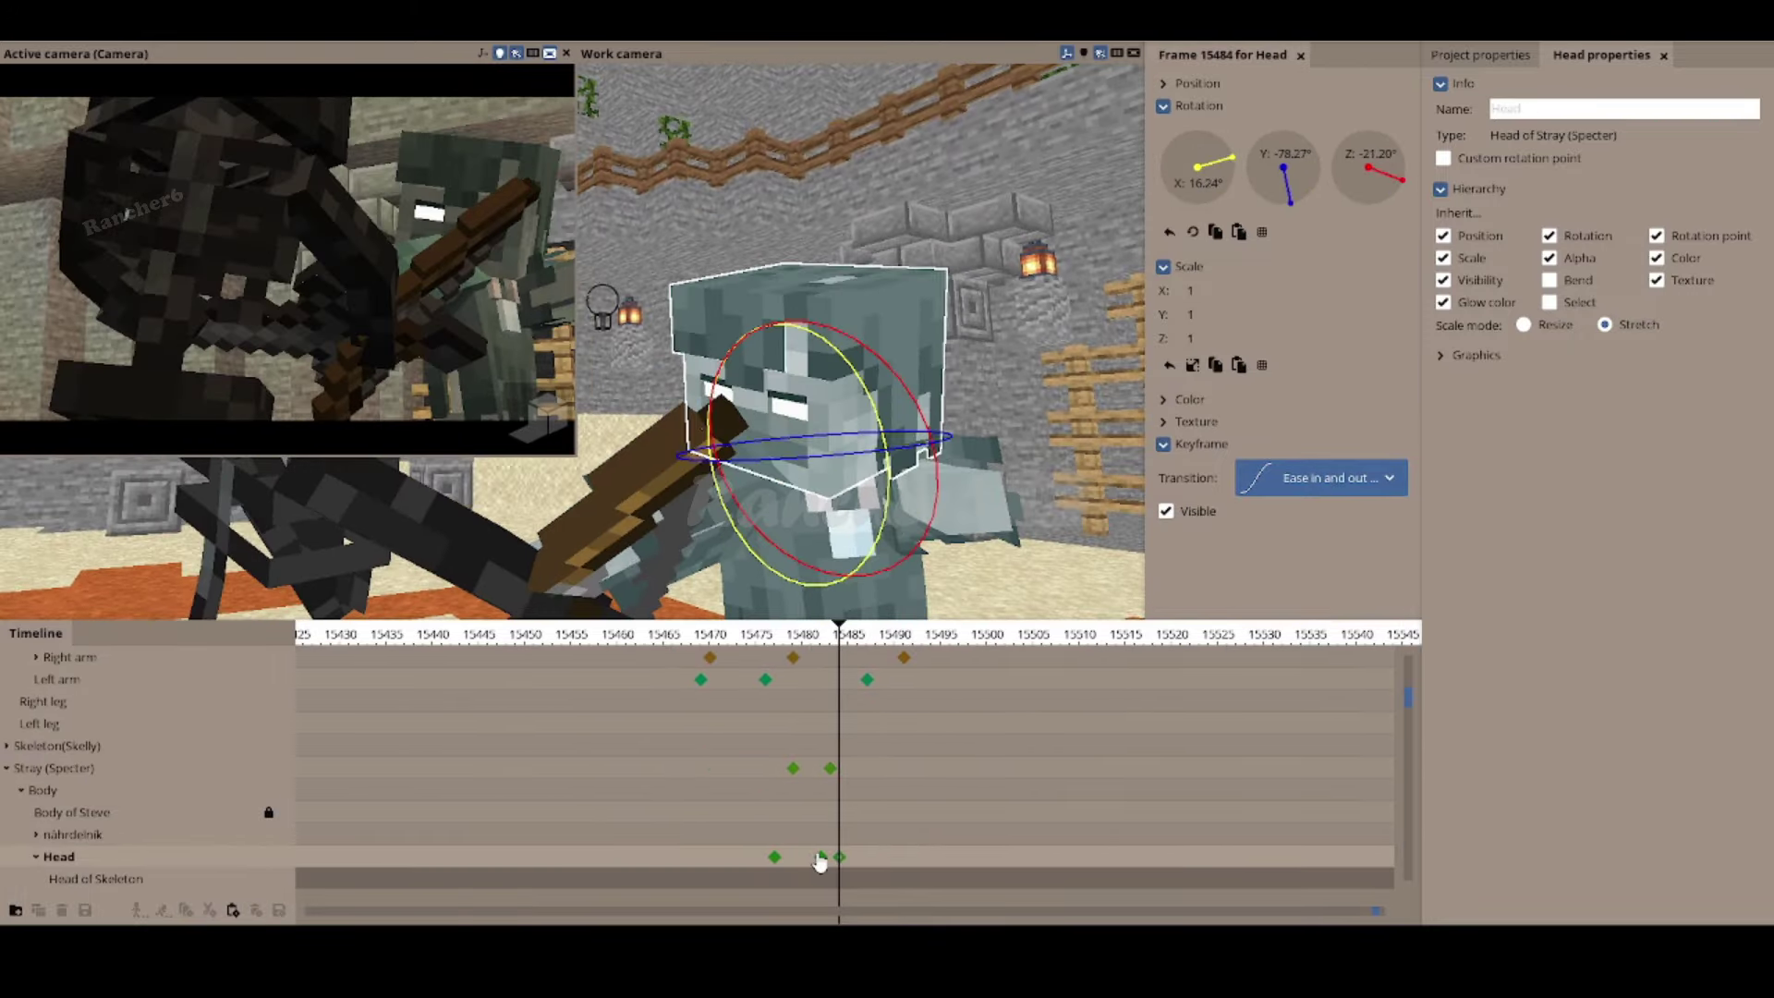
pyautogui.click(820, 857)
pyautogui.click(656, 508)
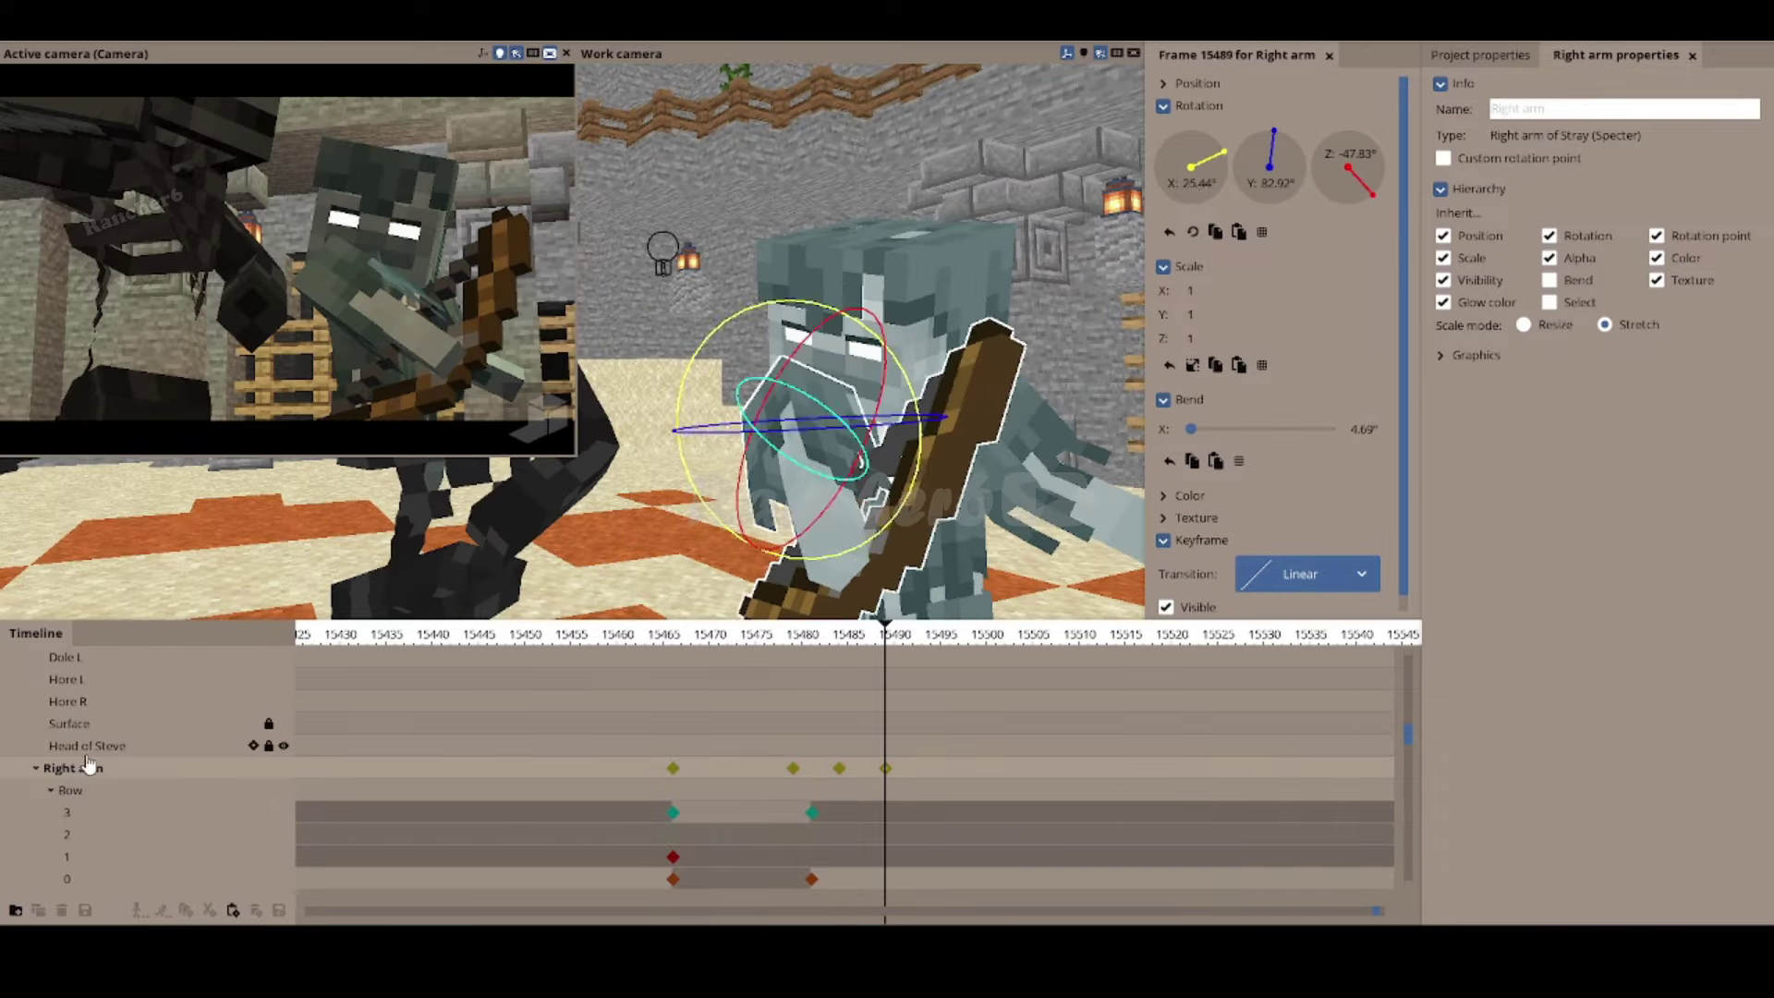
pyautogui.click(36, 768)
pyautogui.click(903, 703)
# Step: Turn the Stray's head with two more keyframes at frames 15487 and 15498
pyautogui.click(846, 770)
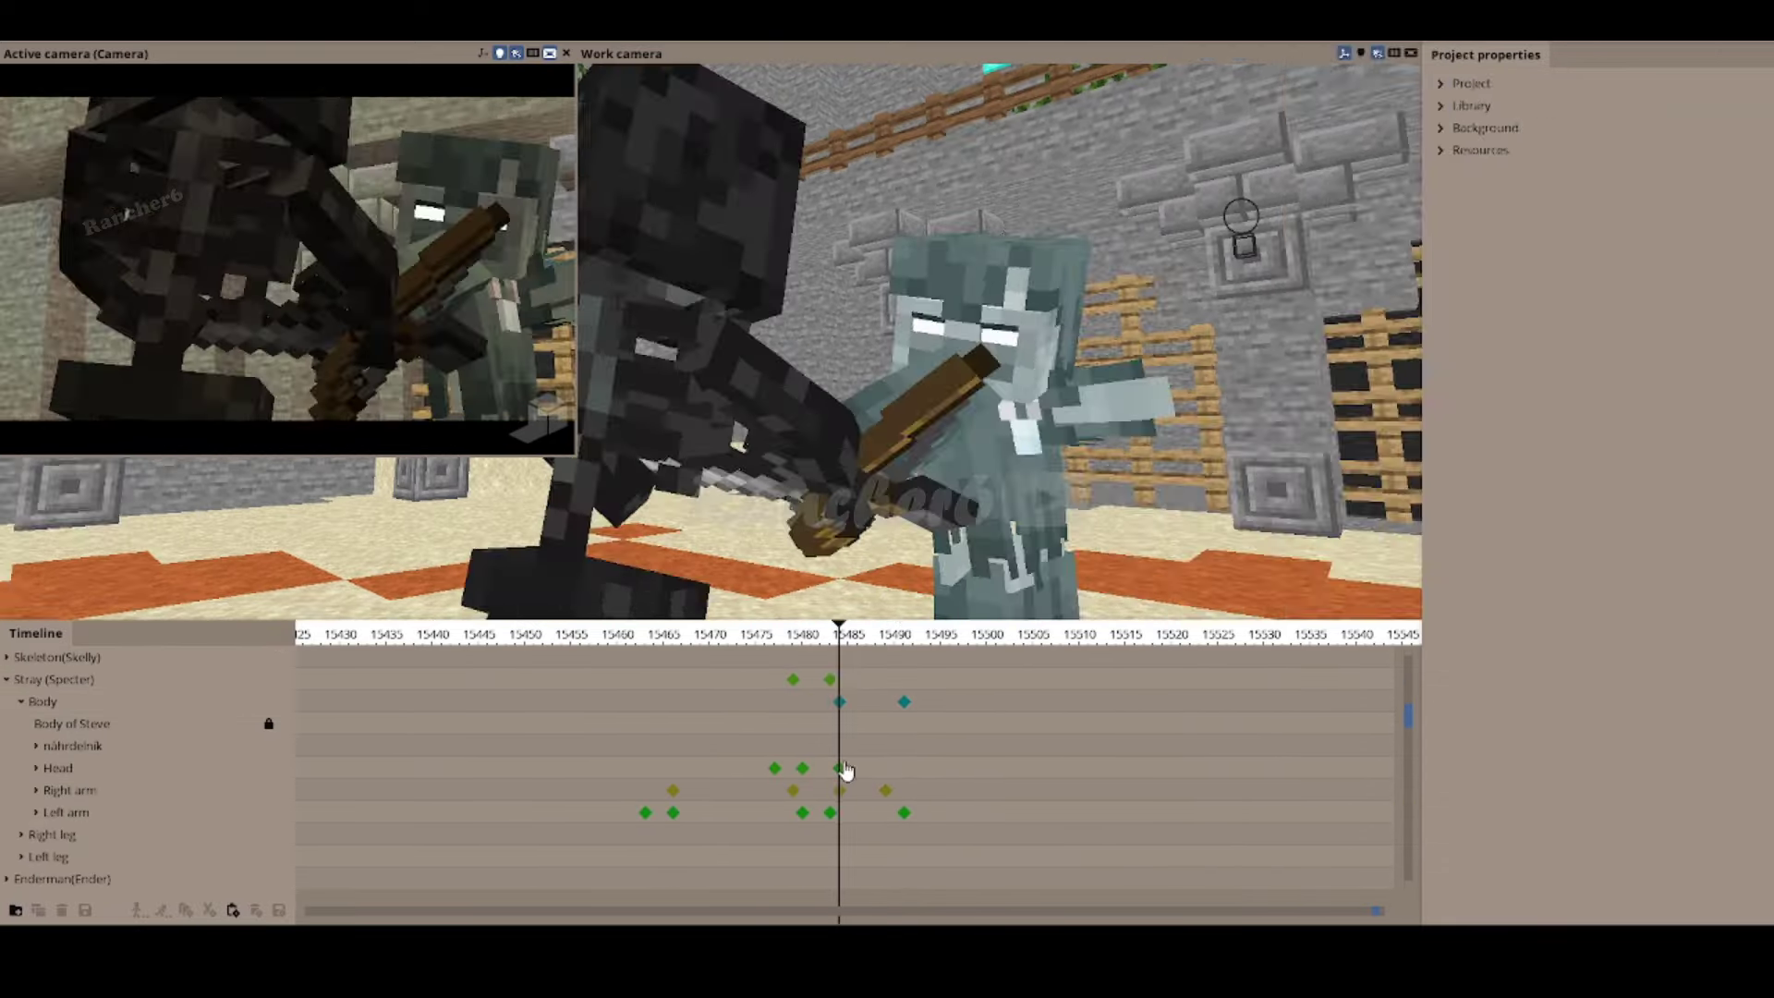
pyautogui.click(988, 370)
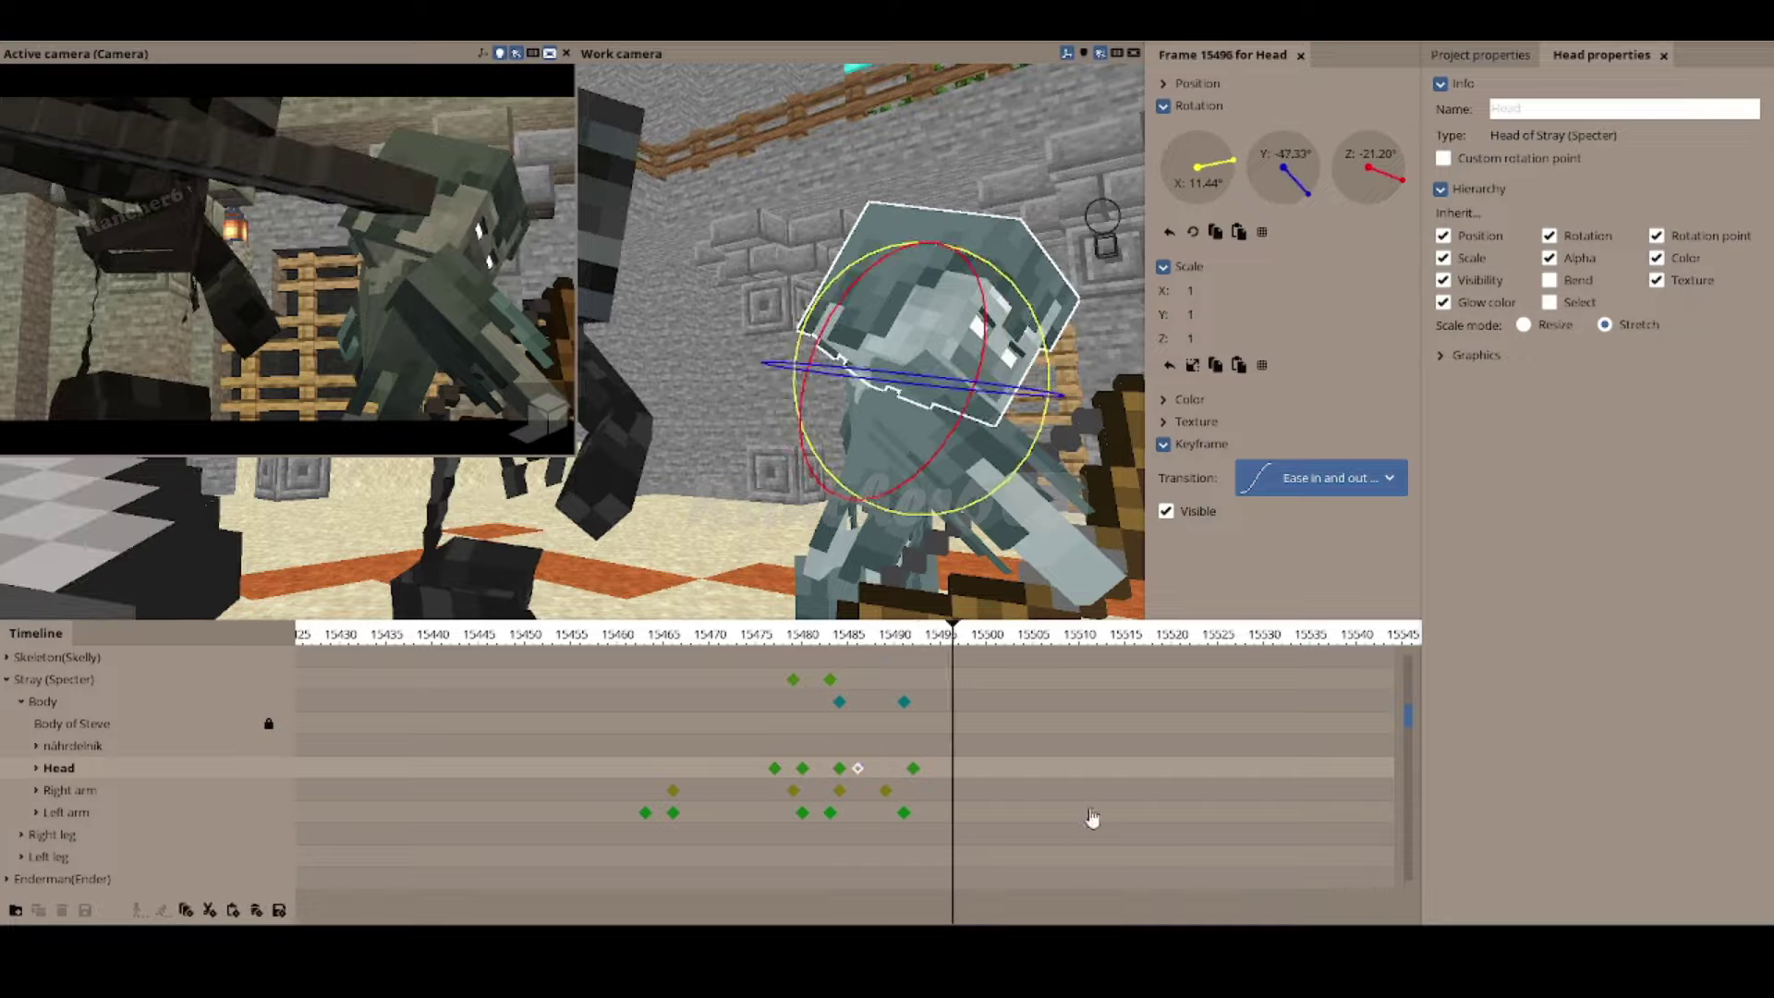
pyautogui.click(836, 771)
# Step: Retime the Stray's last body keyframe to frame 15499 and adjust the last keyframes of both arms
pyautogui.click(902, 703)
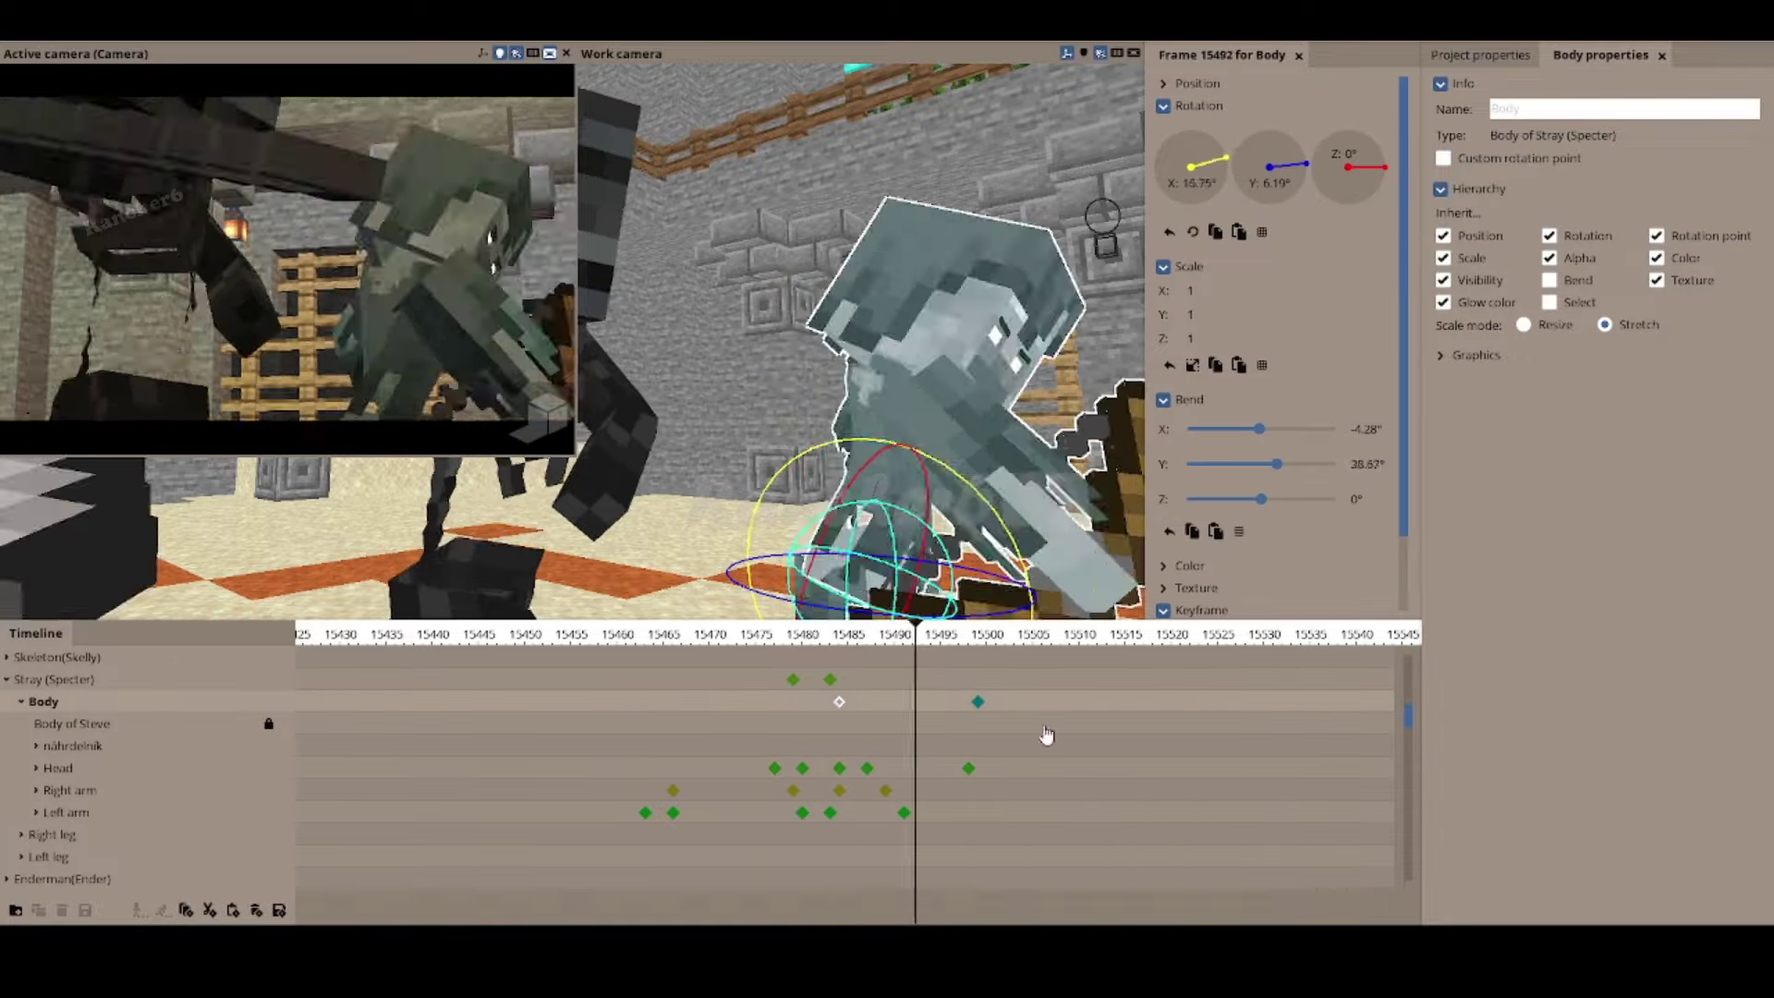
pyautogui.moveTo(903, 812); pyautogui.dragTo(941, 790)
pyautogui.click(885, 790)
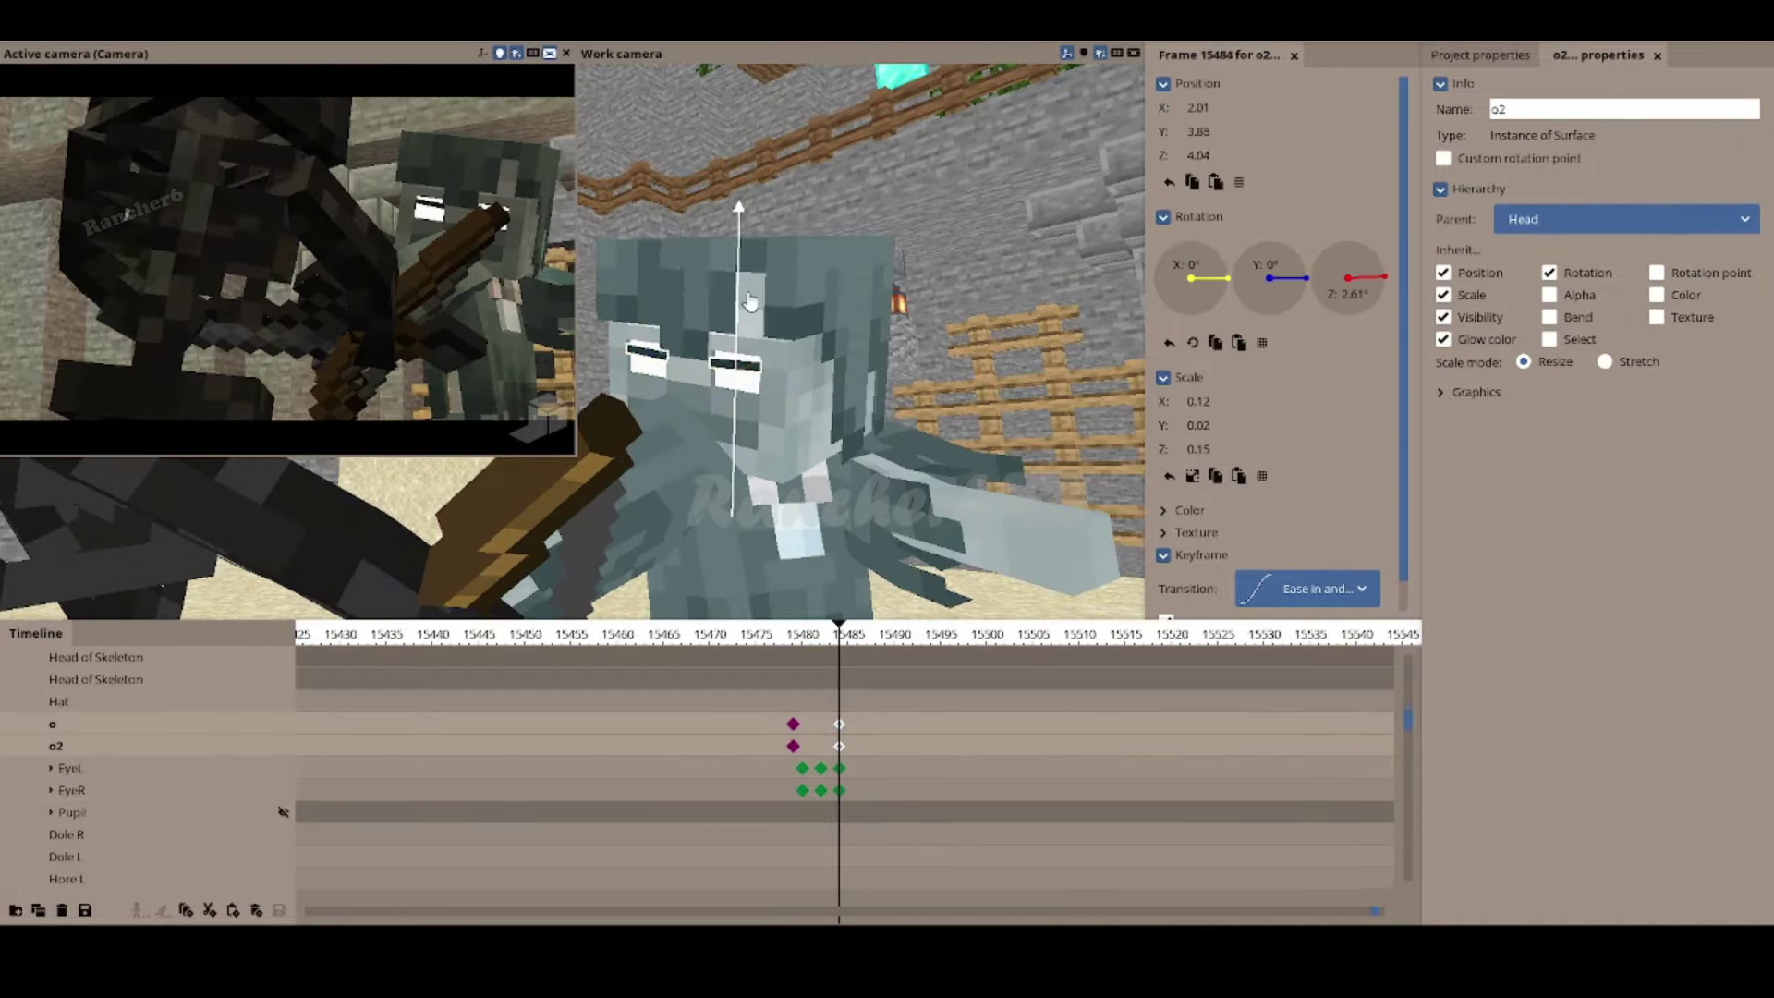
# Step: Reuse the Stray's left and right eye keyframes by pasting copies at frames 15490, 15496 and 15501
pyautogui.click(794, 749)
pyautogui.click(897, 786)
pyautogui.hotkey('ctrl', 'v')
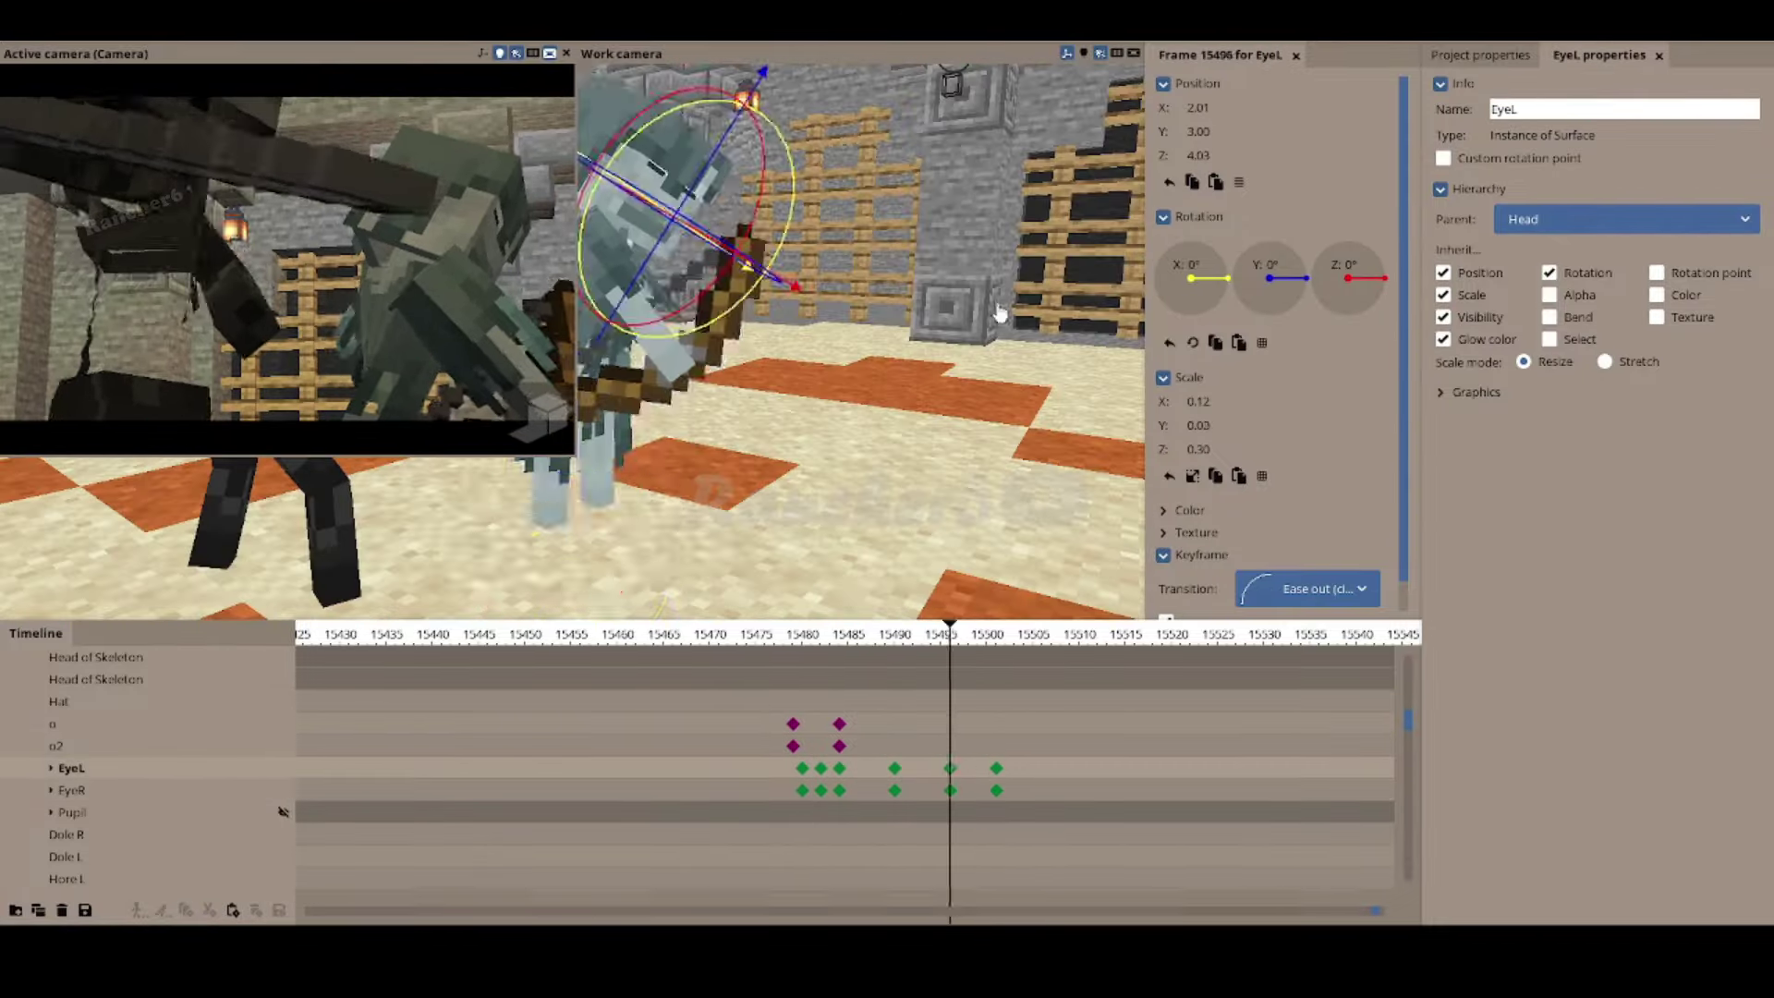
# Step: Keyframe the whole Stray's movement and turn at frames 15485, 15491 and 15498
pyautogui.scroll(5, 871, 759)
pyautogui.click(871, 759)
pyautogui.click(968, 768)
pyautogui.rightClick(851, 765)
pyautogui.click(923, 702)
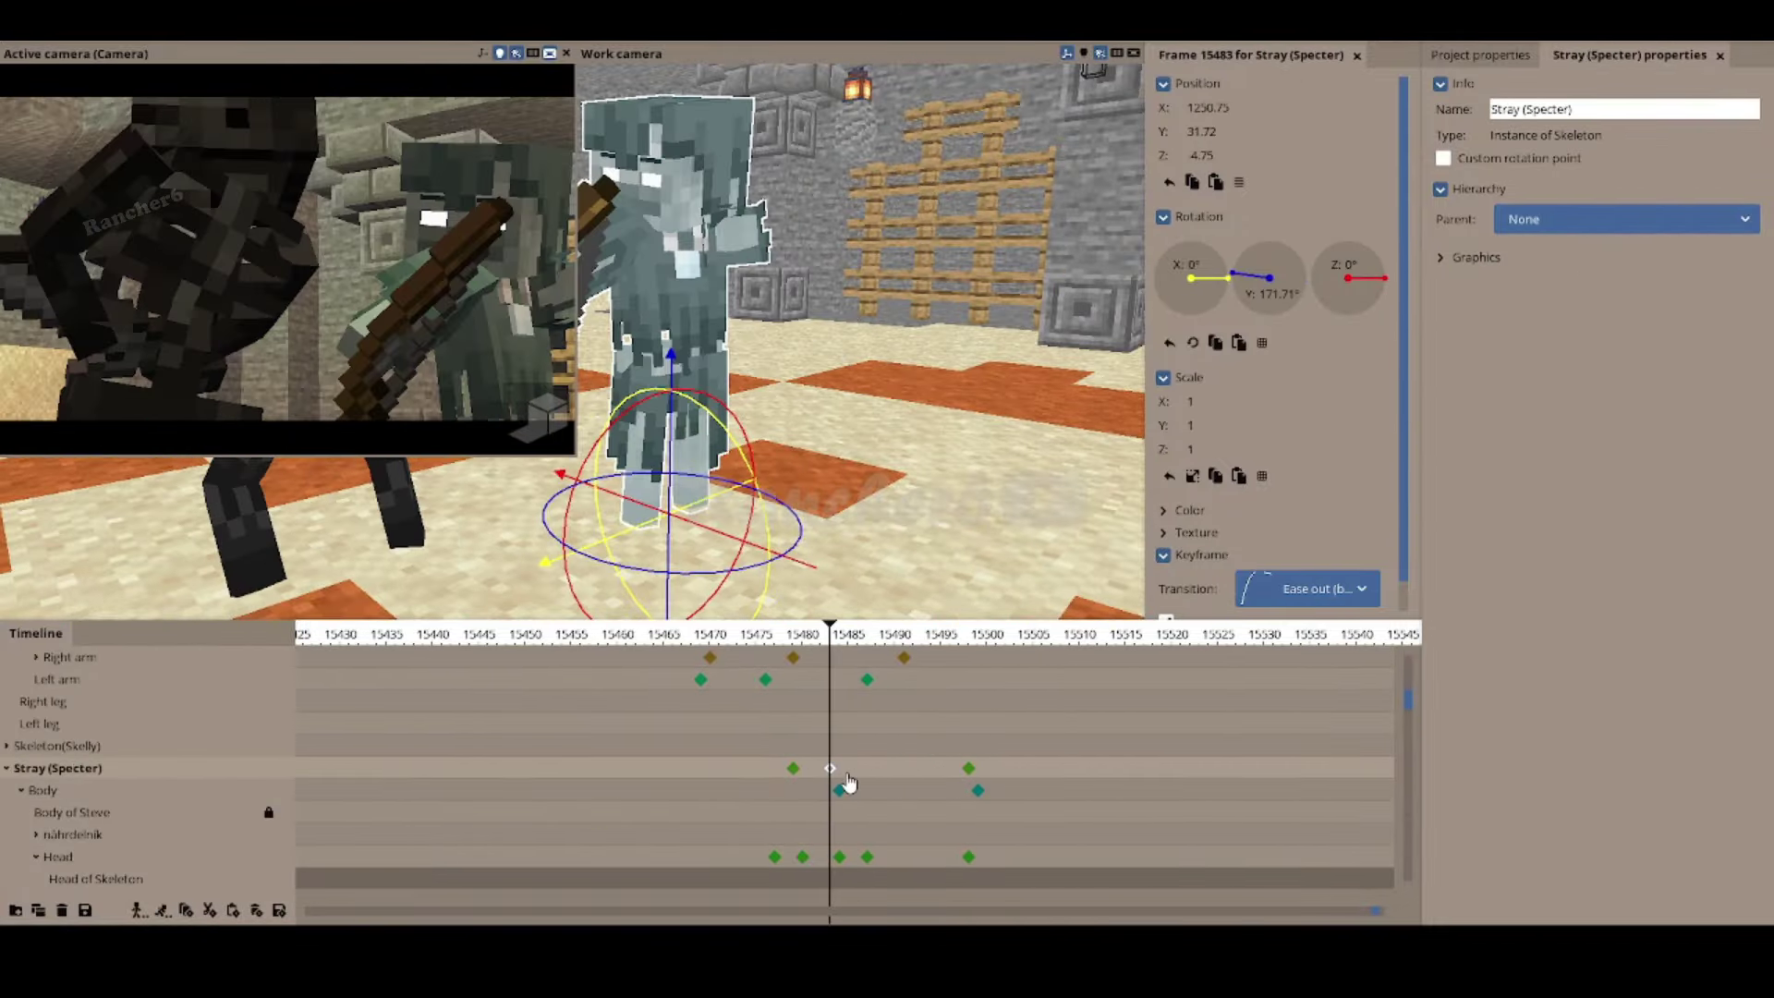
pyautogui.click(968, 768)
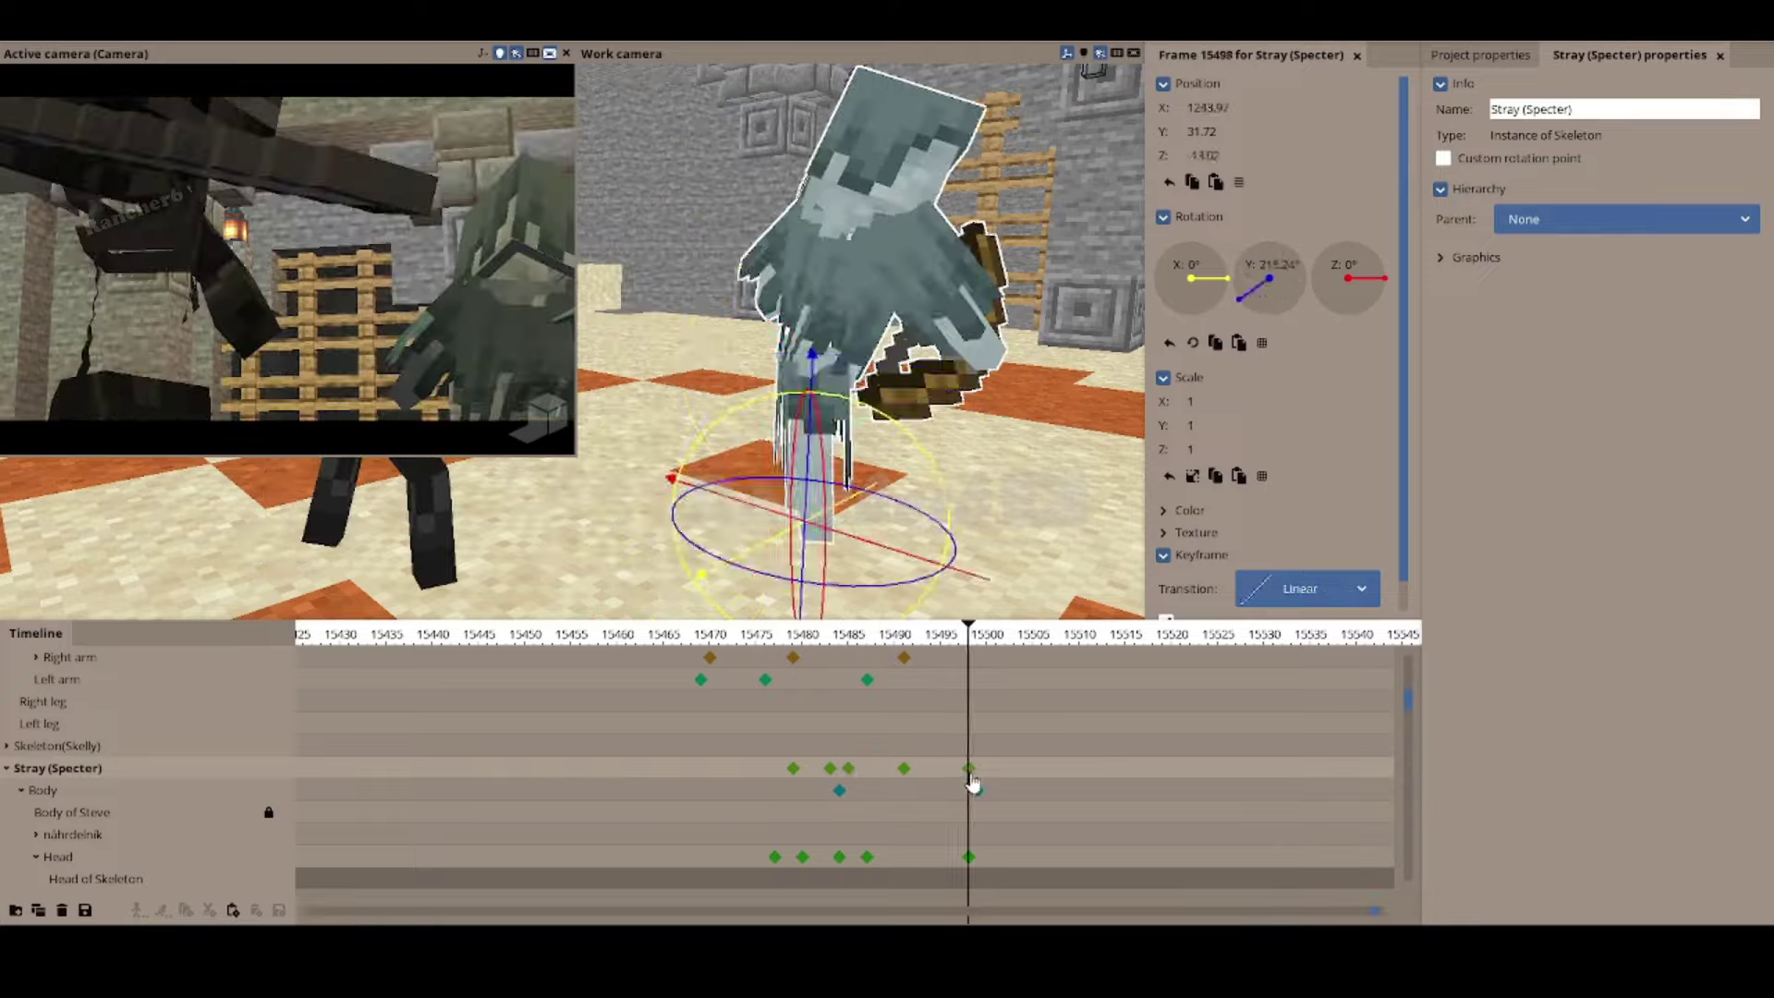
pyautogui.click(759, 784)
pyautogui.click(754, 767)
pyautogui.click(783, 767)
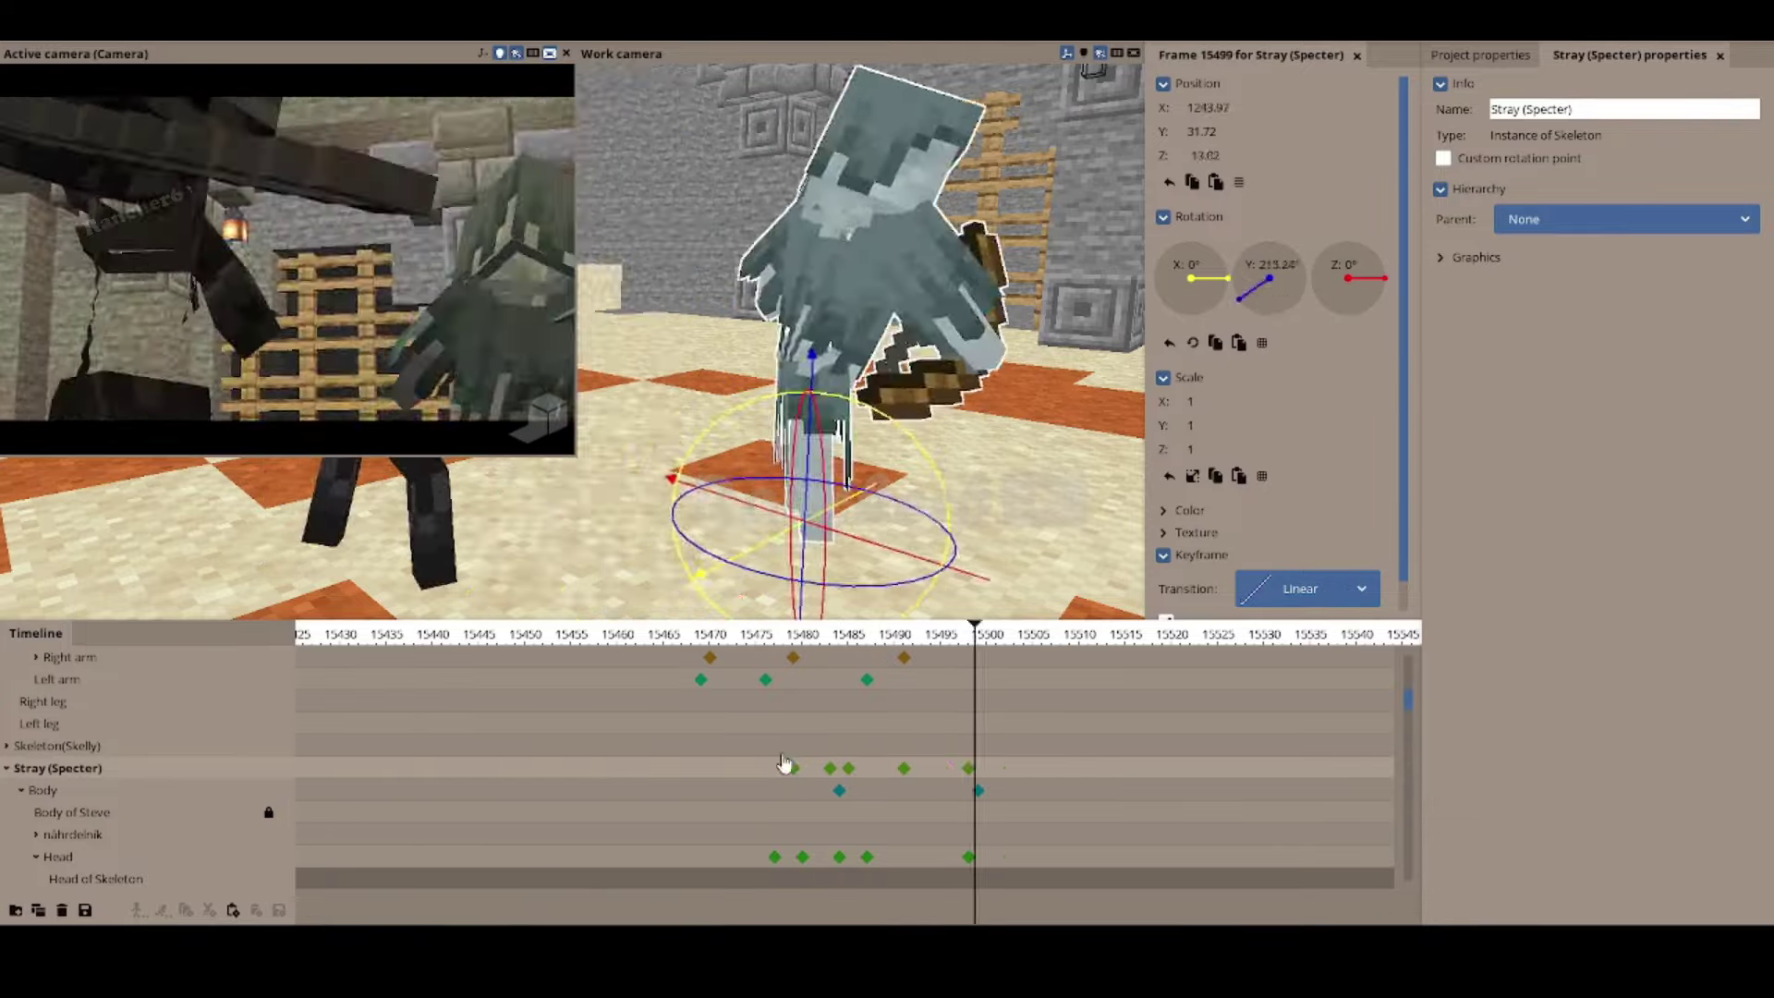
# Step: Keyframe the Wither Skeleton at frames 15494 and 15503, its body and right arm at 15503, and its head at 15504
pyautogui.click(931, 657)
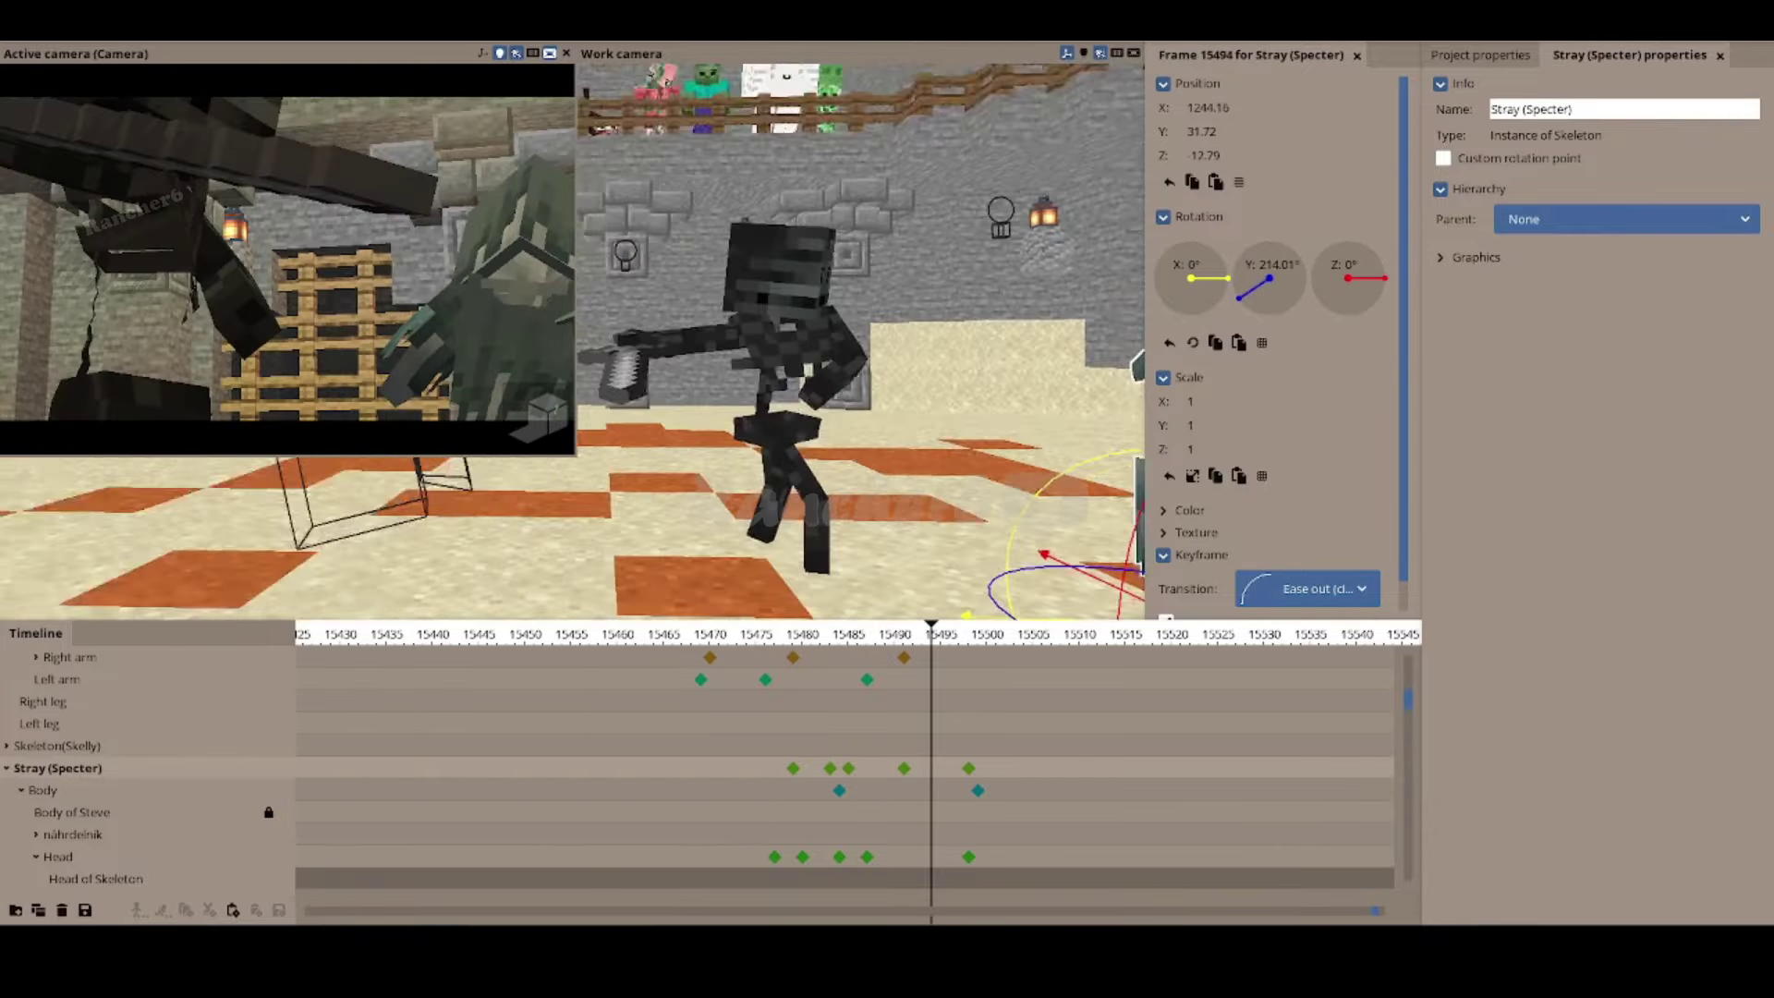
pyautogui.scroll(2, 892, 702)
pyautogui.click(904, 753)
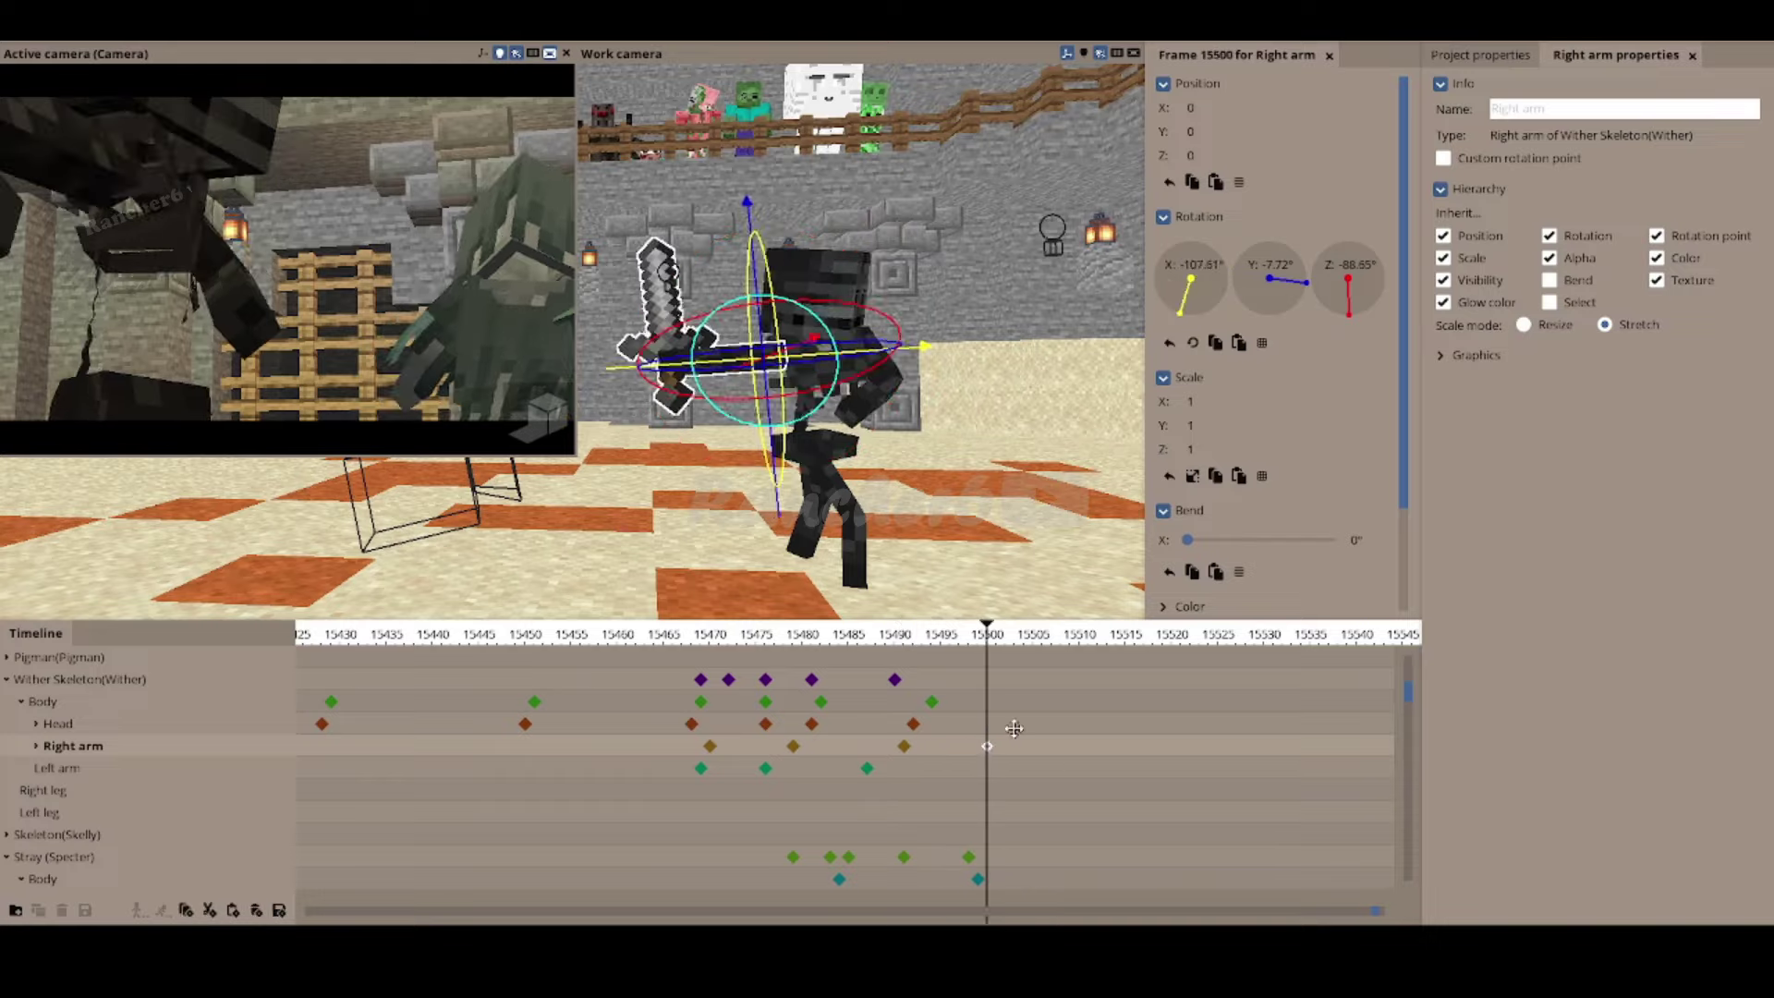
pyautogui.click(831, 397)
pyautogui.click(813, 296)
pyautogui.click(867, 560)
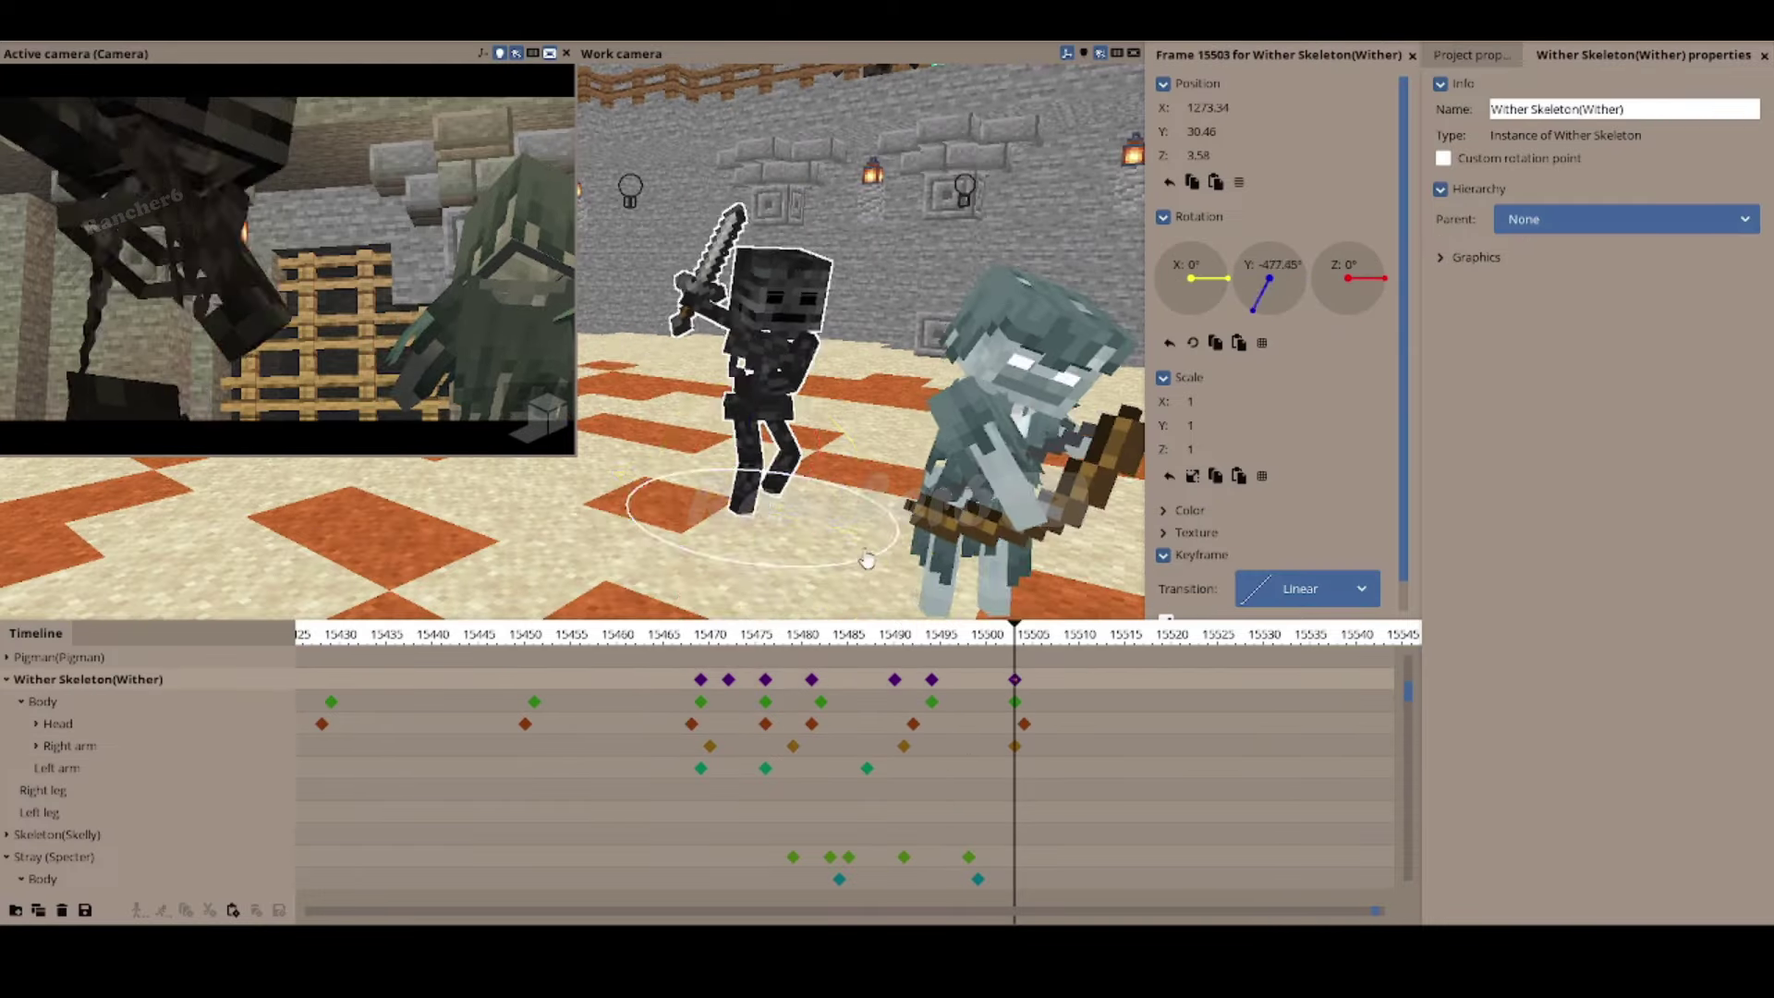
# Step: Inspect the Wither Skeleton's keyframe at frame 15494 and its body keyframe at frame 15482
pyautogui.click(919, 659)
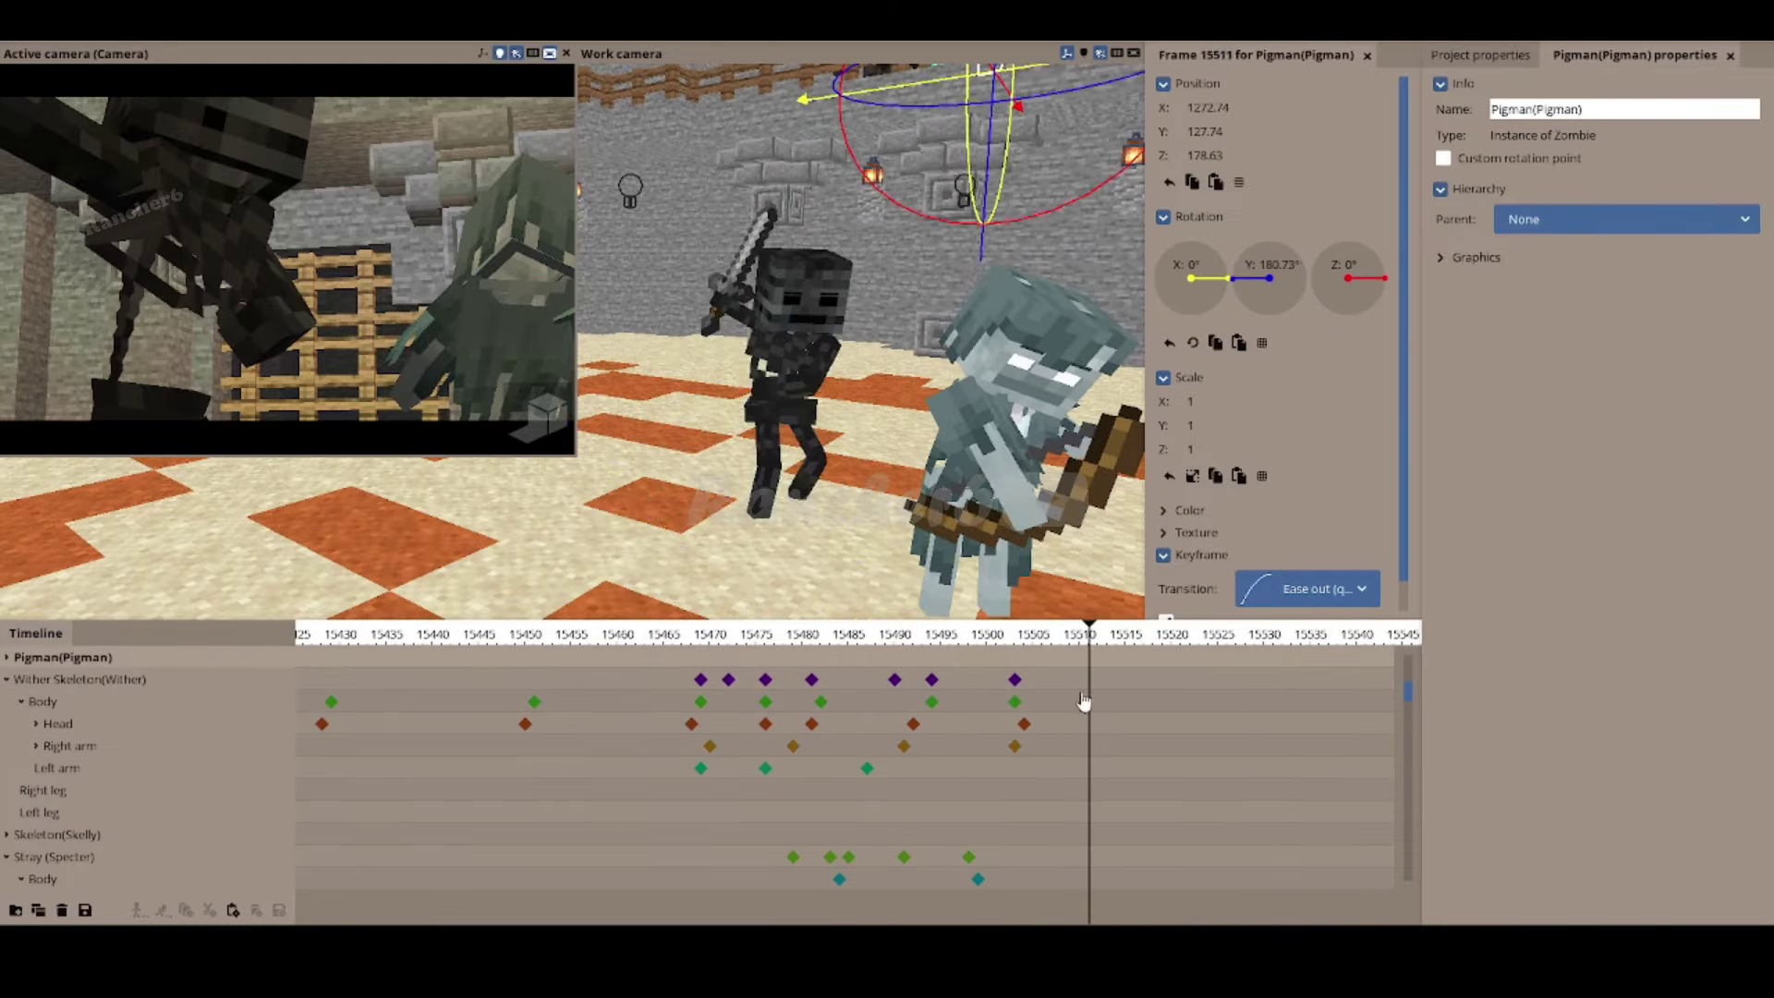
pyautogui.click(921, 681)
pyautogui.click(818, 700)
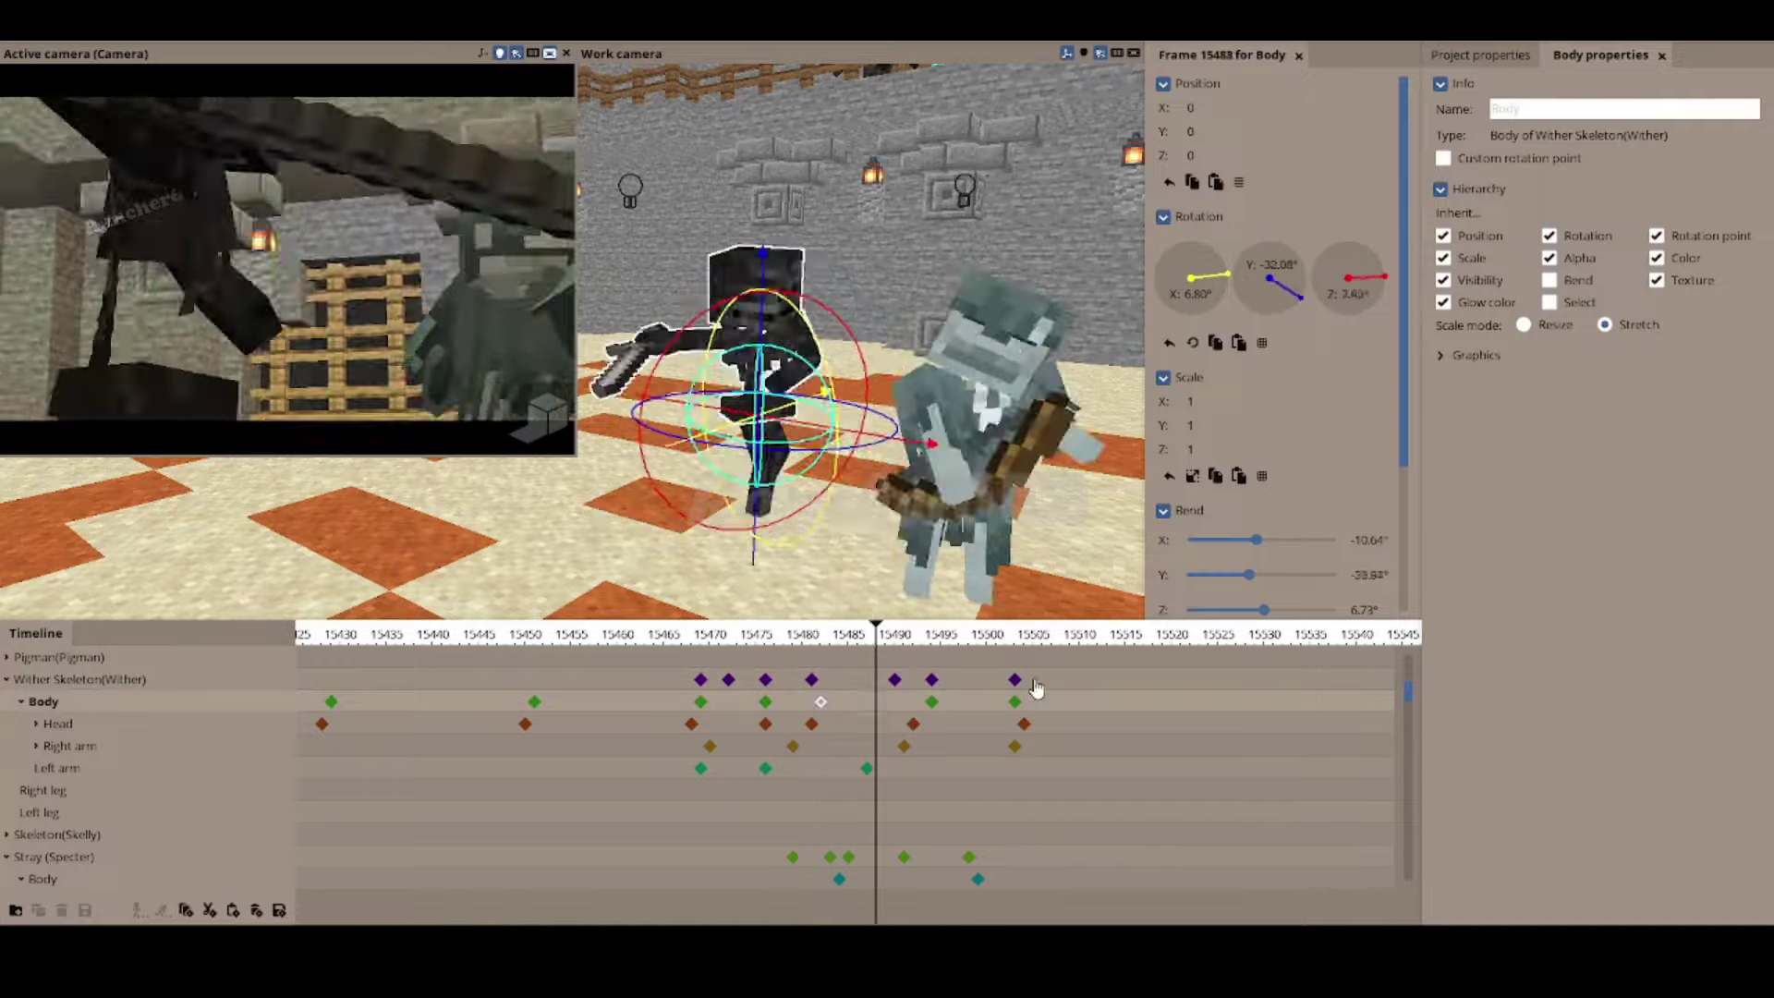
# Step: Move and rotate the camera folder and keyframe it together with the camera at frame 15513
pyautogui.moveTo(865, 637); pyautogui.dragTo(1106, 637)
pyautogui.click(335, 320)
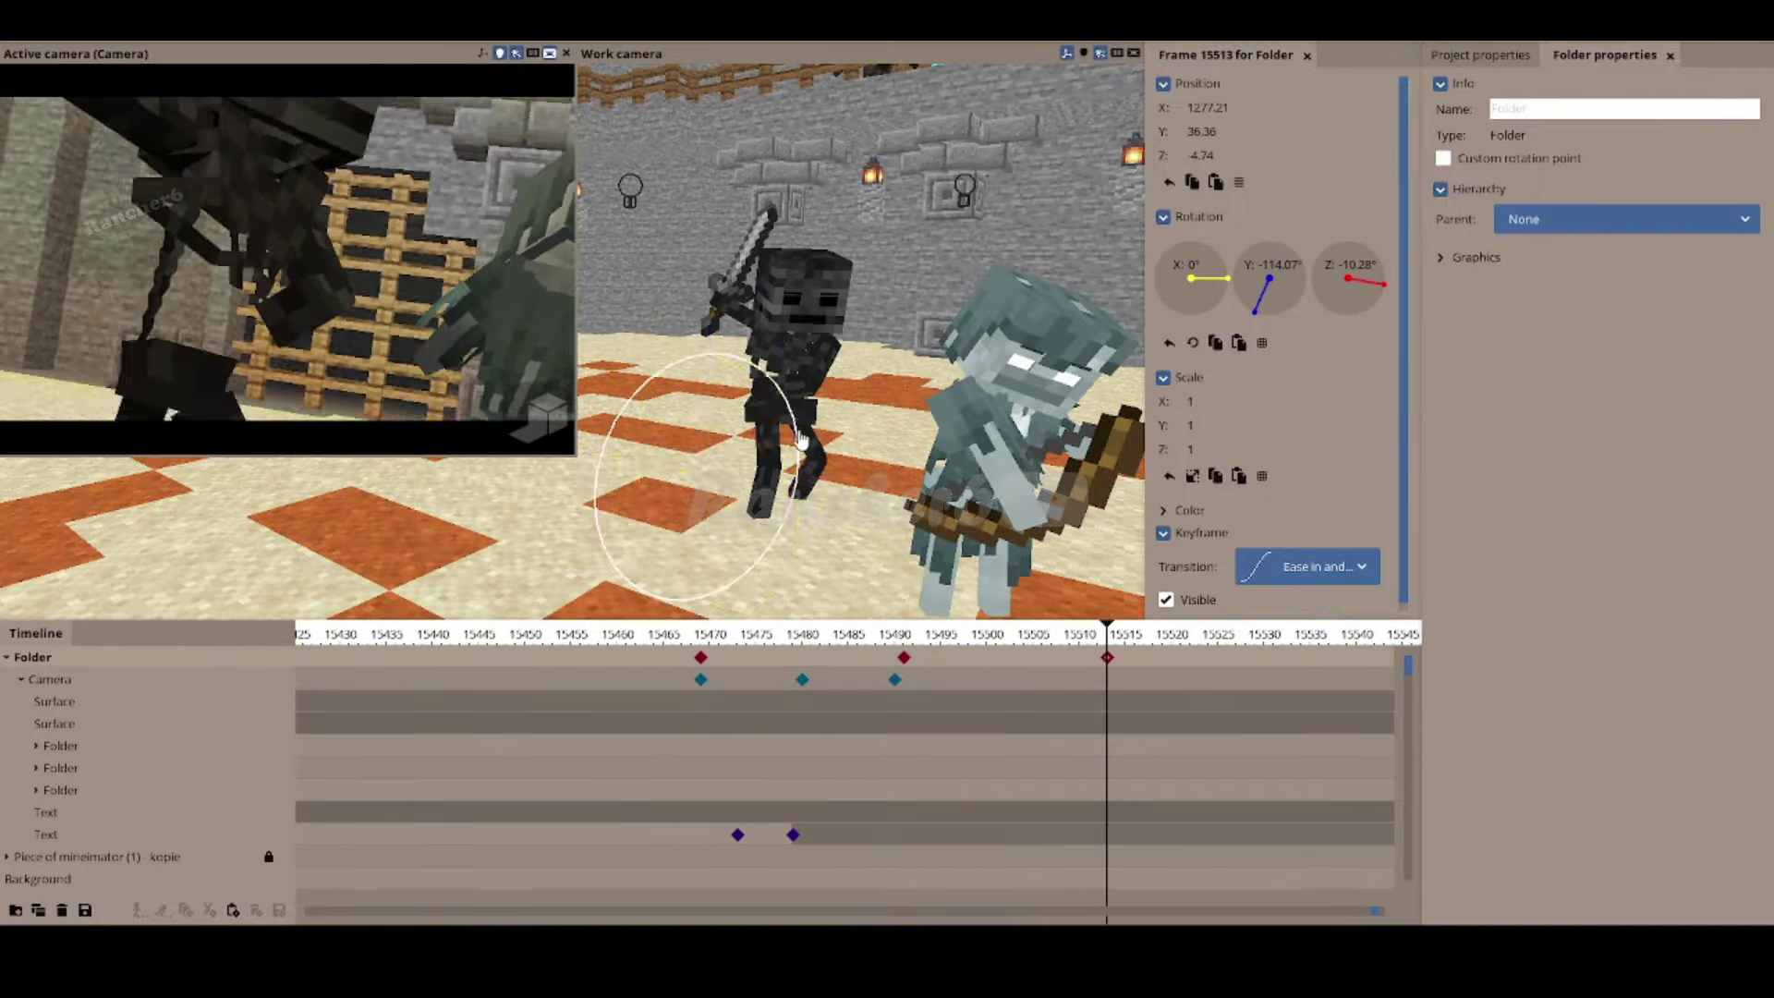
pyautogui.click(1024, 656)
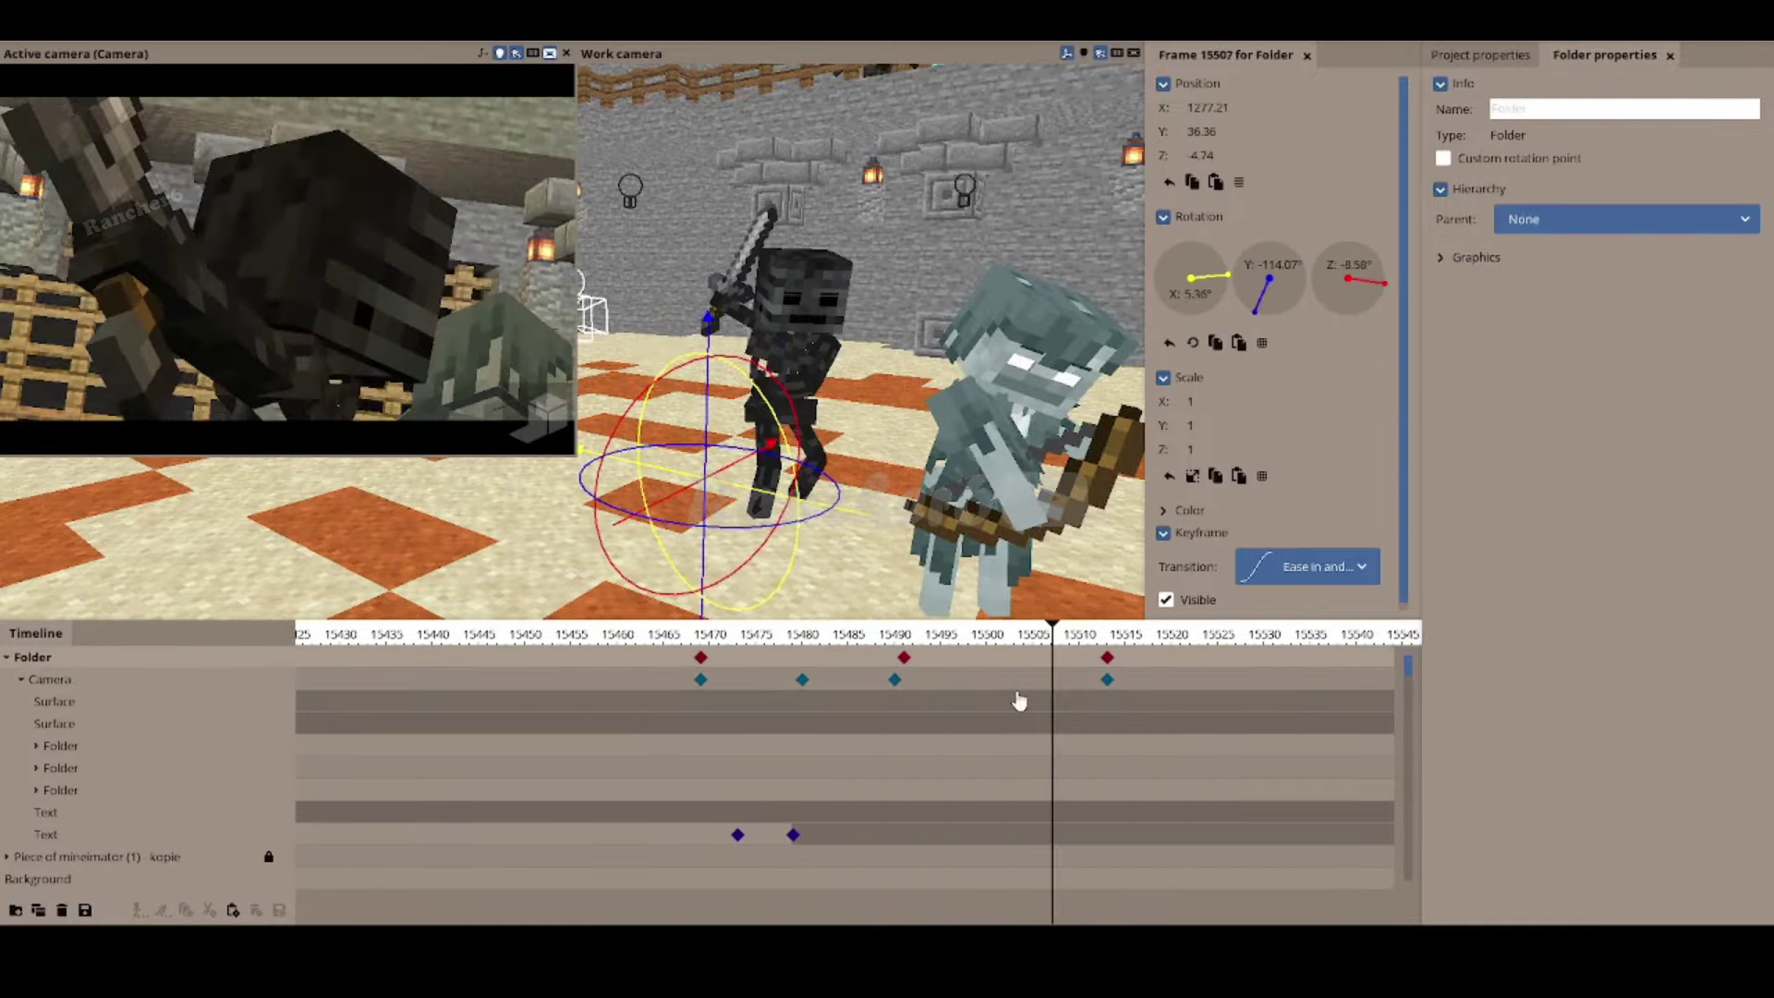
# Step: Retime the camera folder's last two keyframes to frames 15494 and 15504, and the camera's last keyframe to frame 15508
pyautogui.click(801, 680)
pyautogui.click(1023, 679)
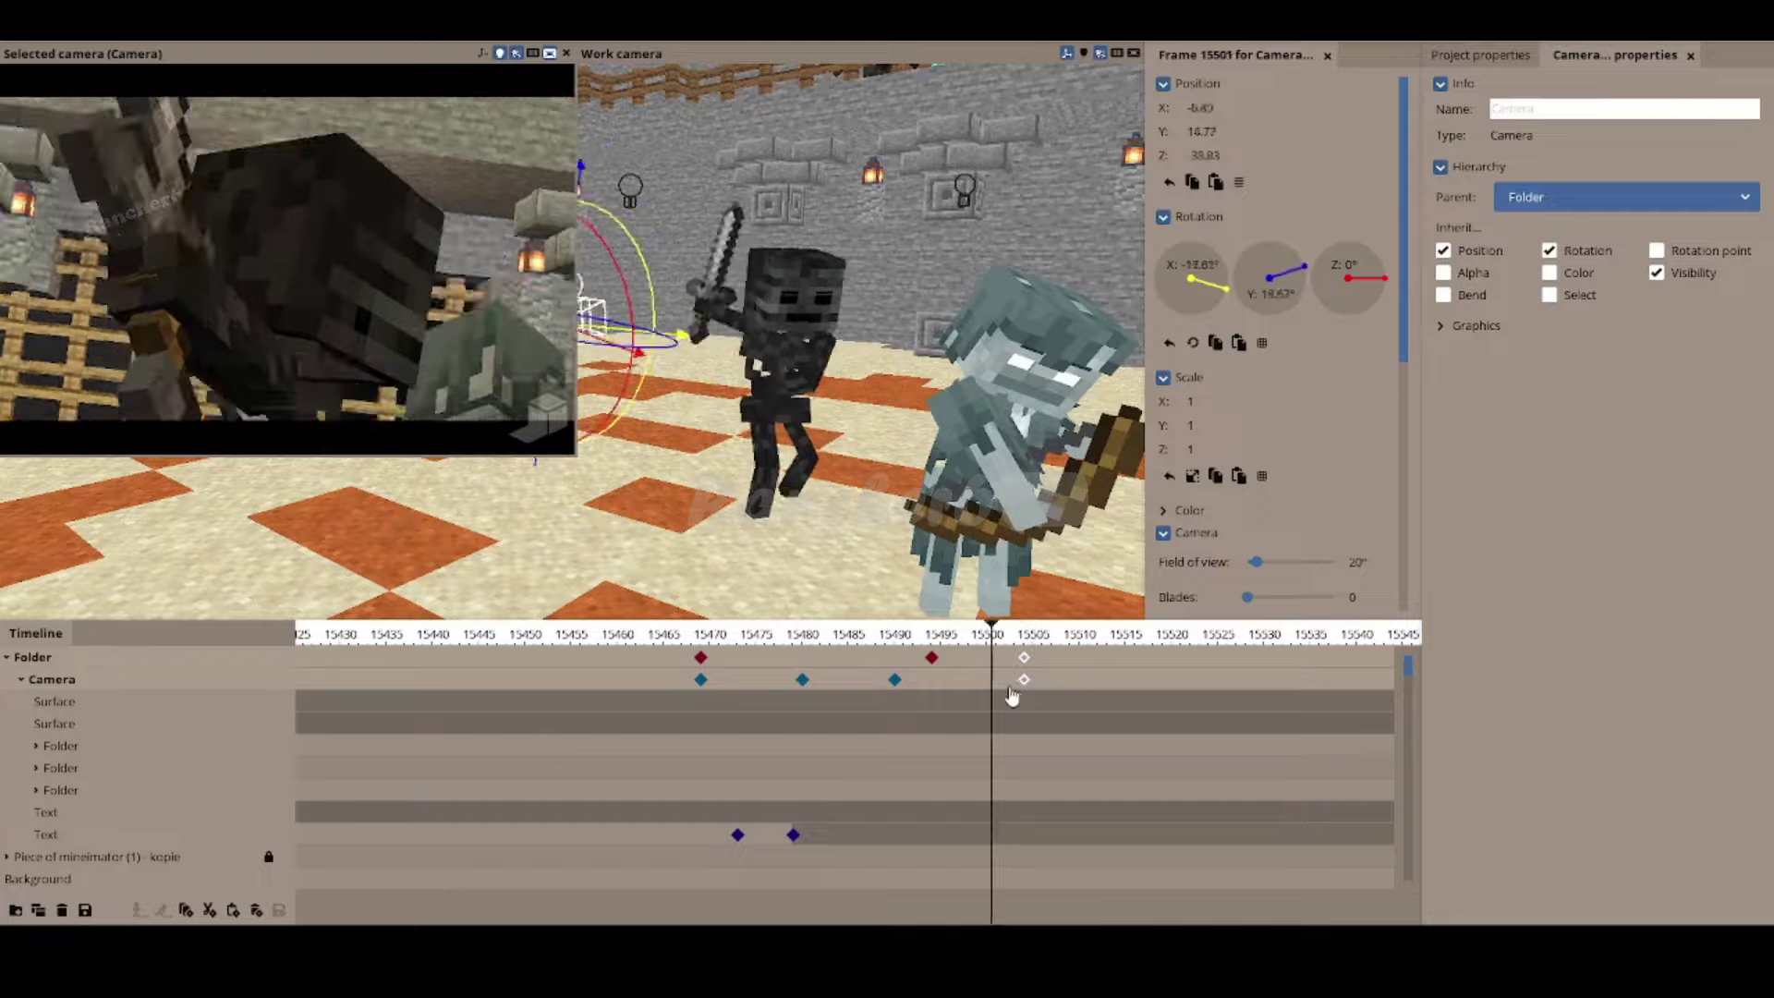
pyautogui.moveTo(1023, 680); pyautogui.dragTo(1061, 680)
pyautogui.click(870, 684)
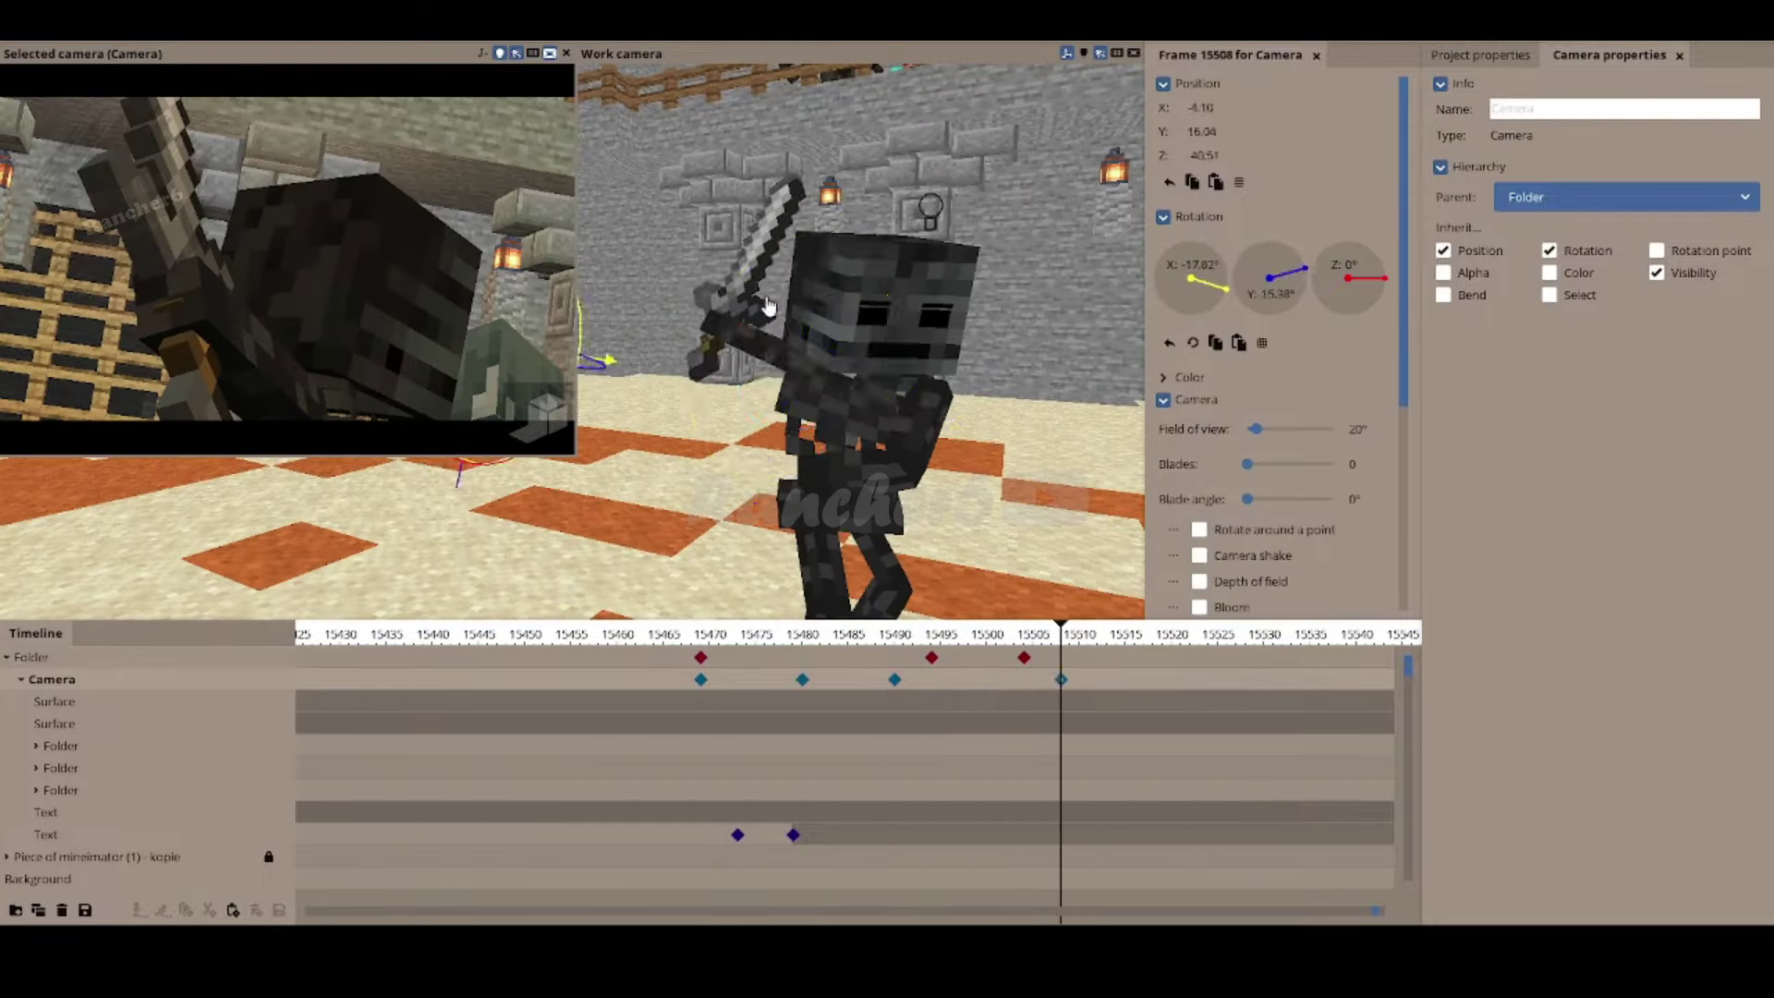
# Step: Keyframe the Wither Skeleton's attack at frames 15506 and 15511, posing its body and head
pyautogui.click(792, 769)
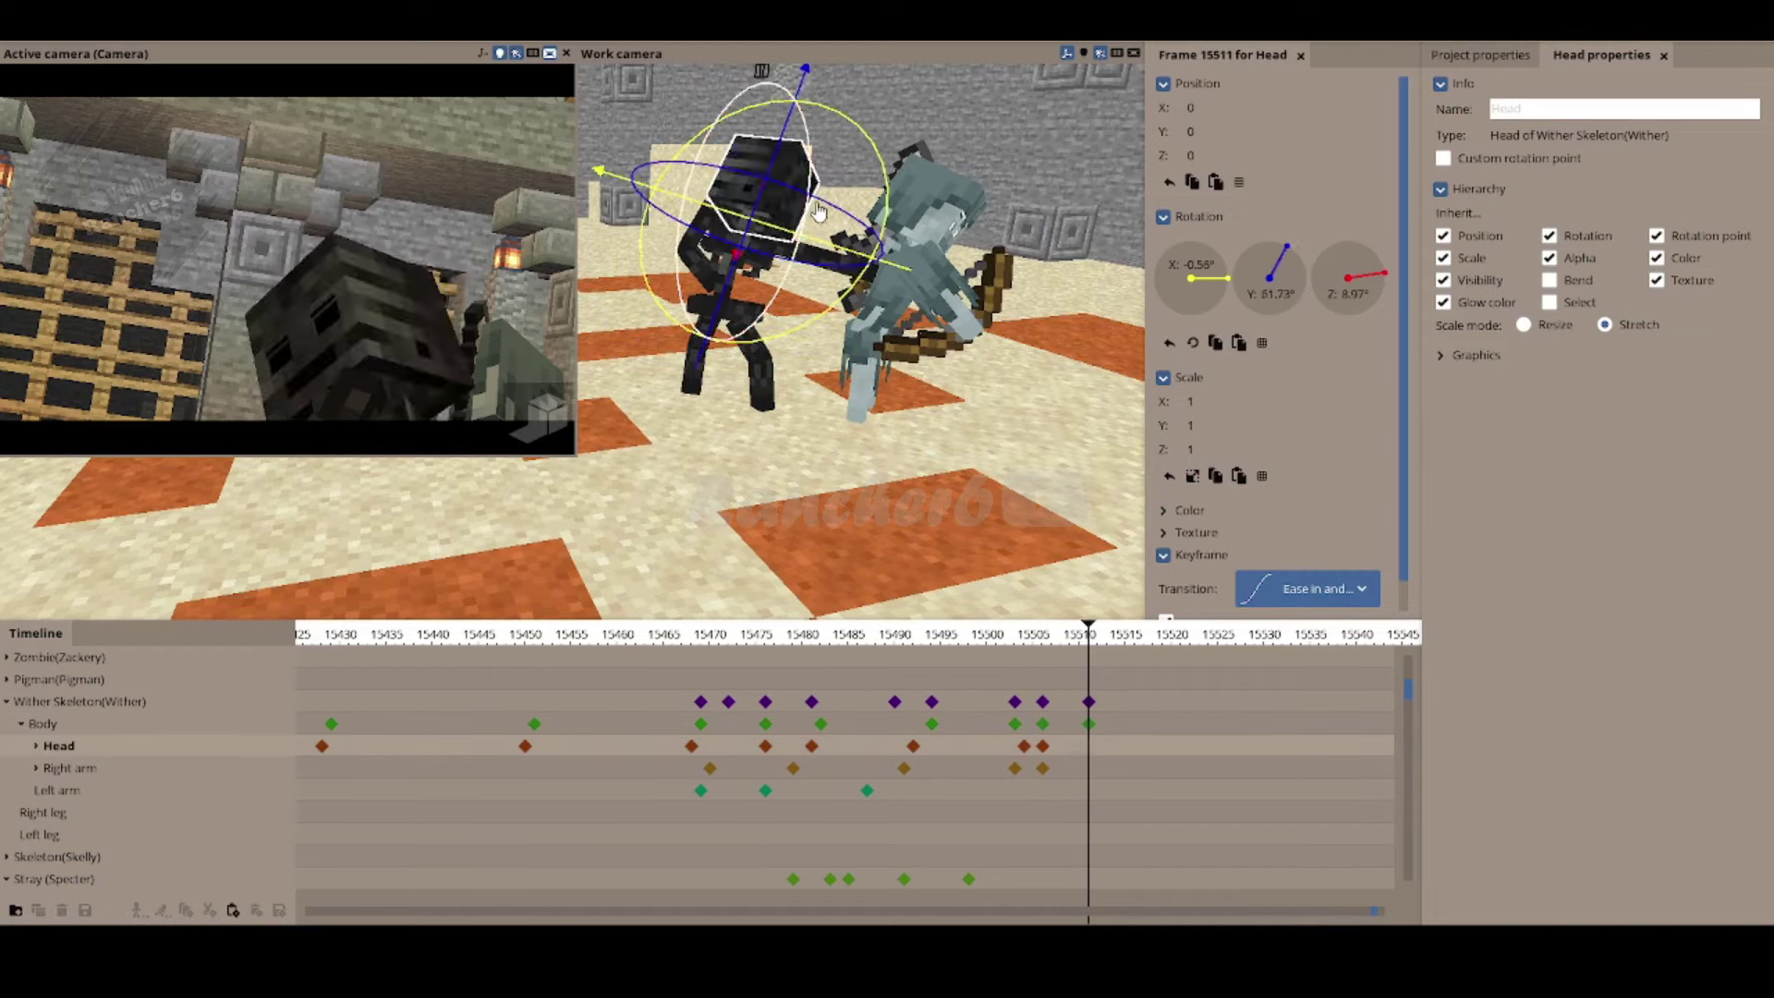
pyautogui.click(813, 267)
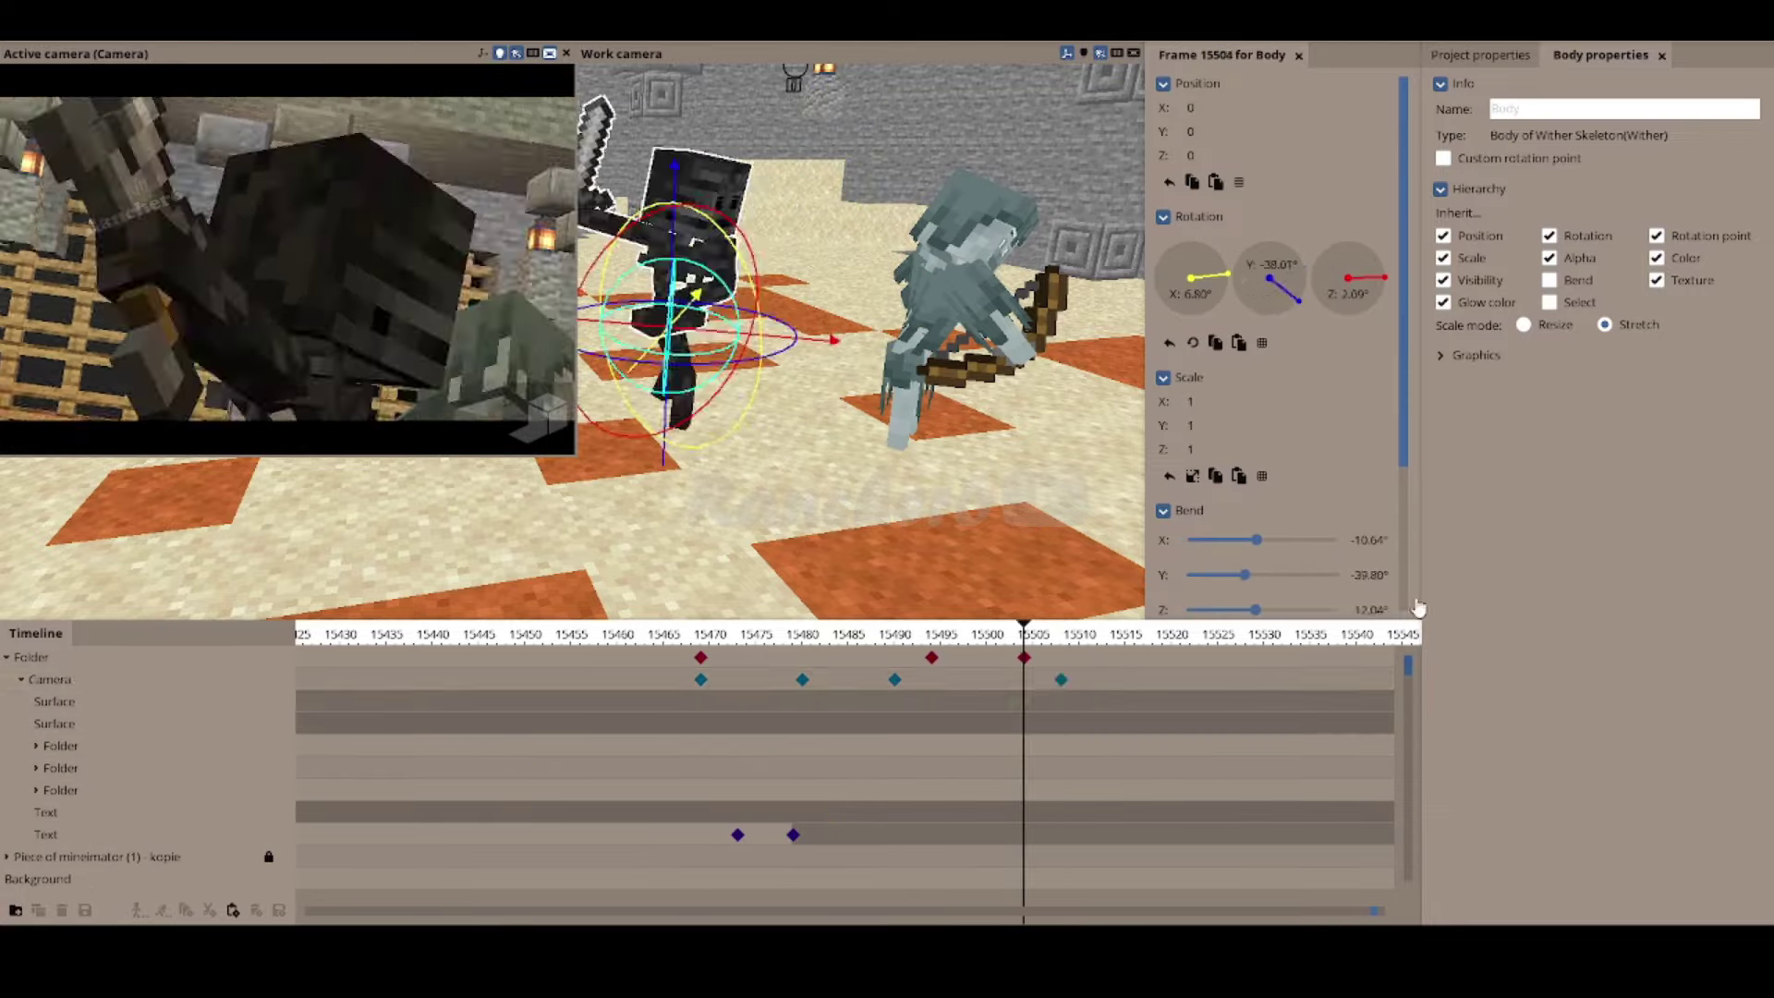
# Step: Keyframe the camera at frame 15509 from a new angle facing the Stray, rotated -8.75° in X and 141.50° in Y
pyautogui.click(1074, 682)
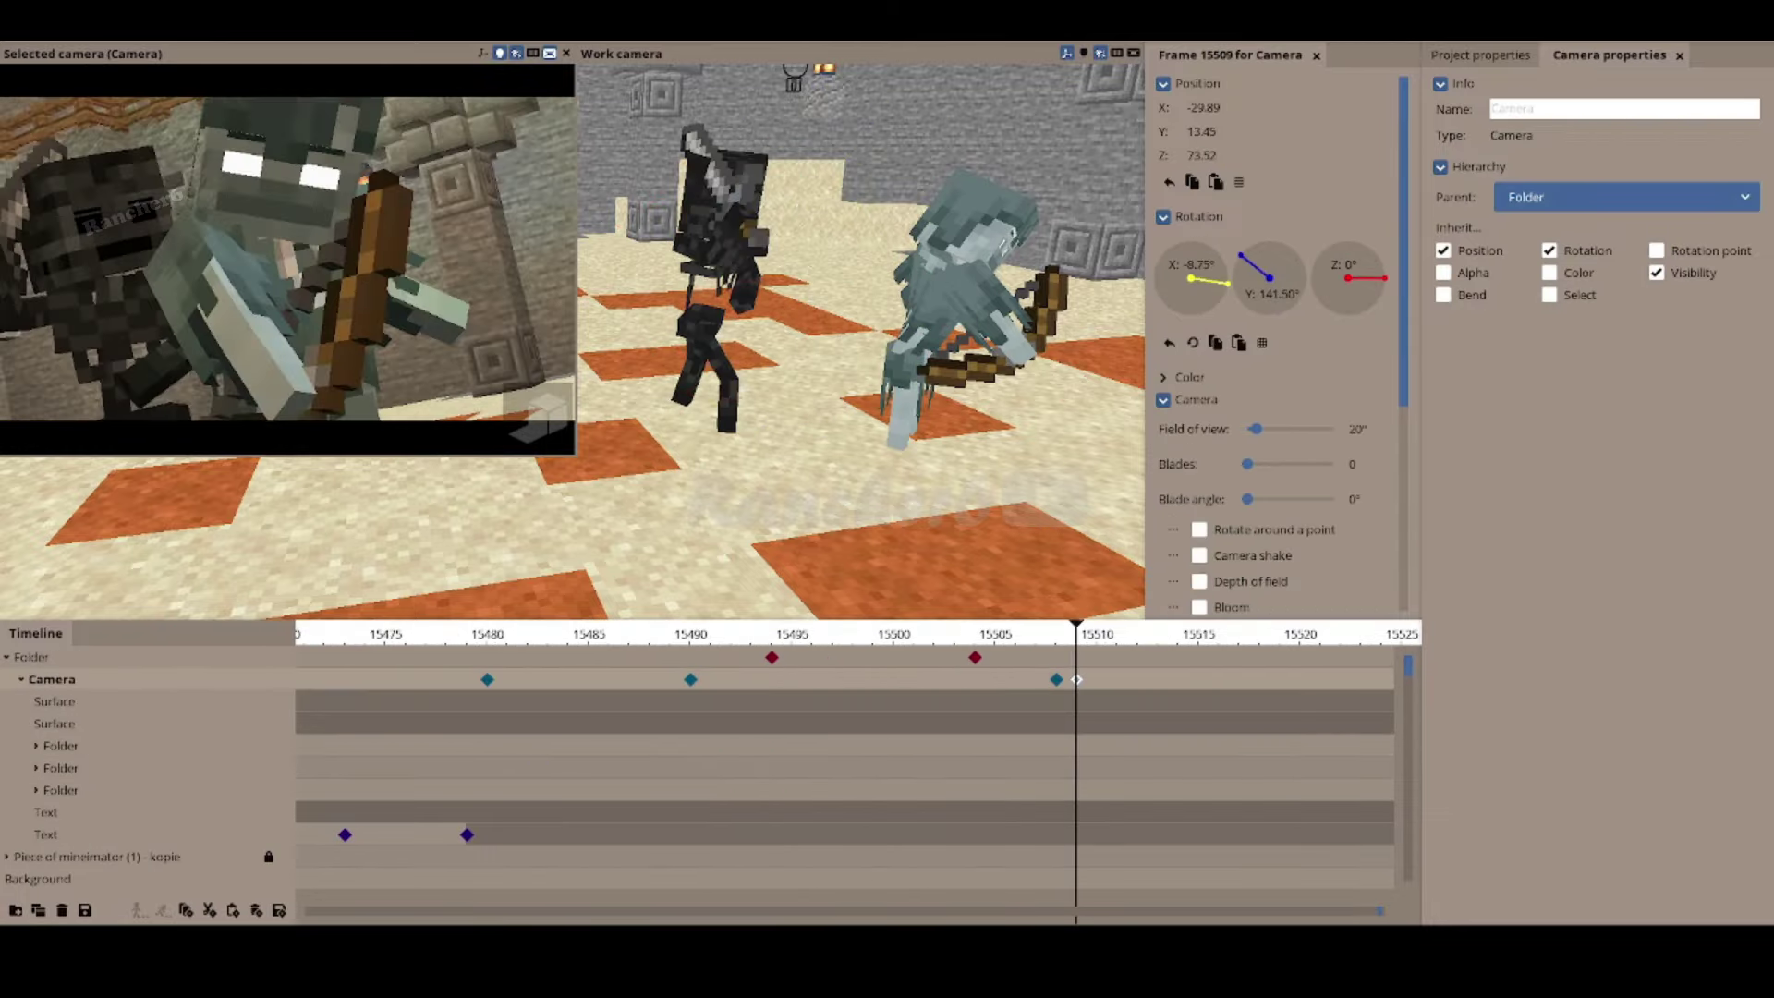
pyautogui.moveTo(1014, 679); pyautogui.dragTo(1086, 686)
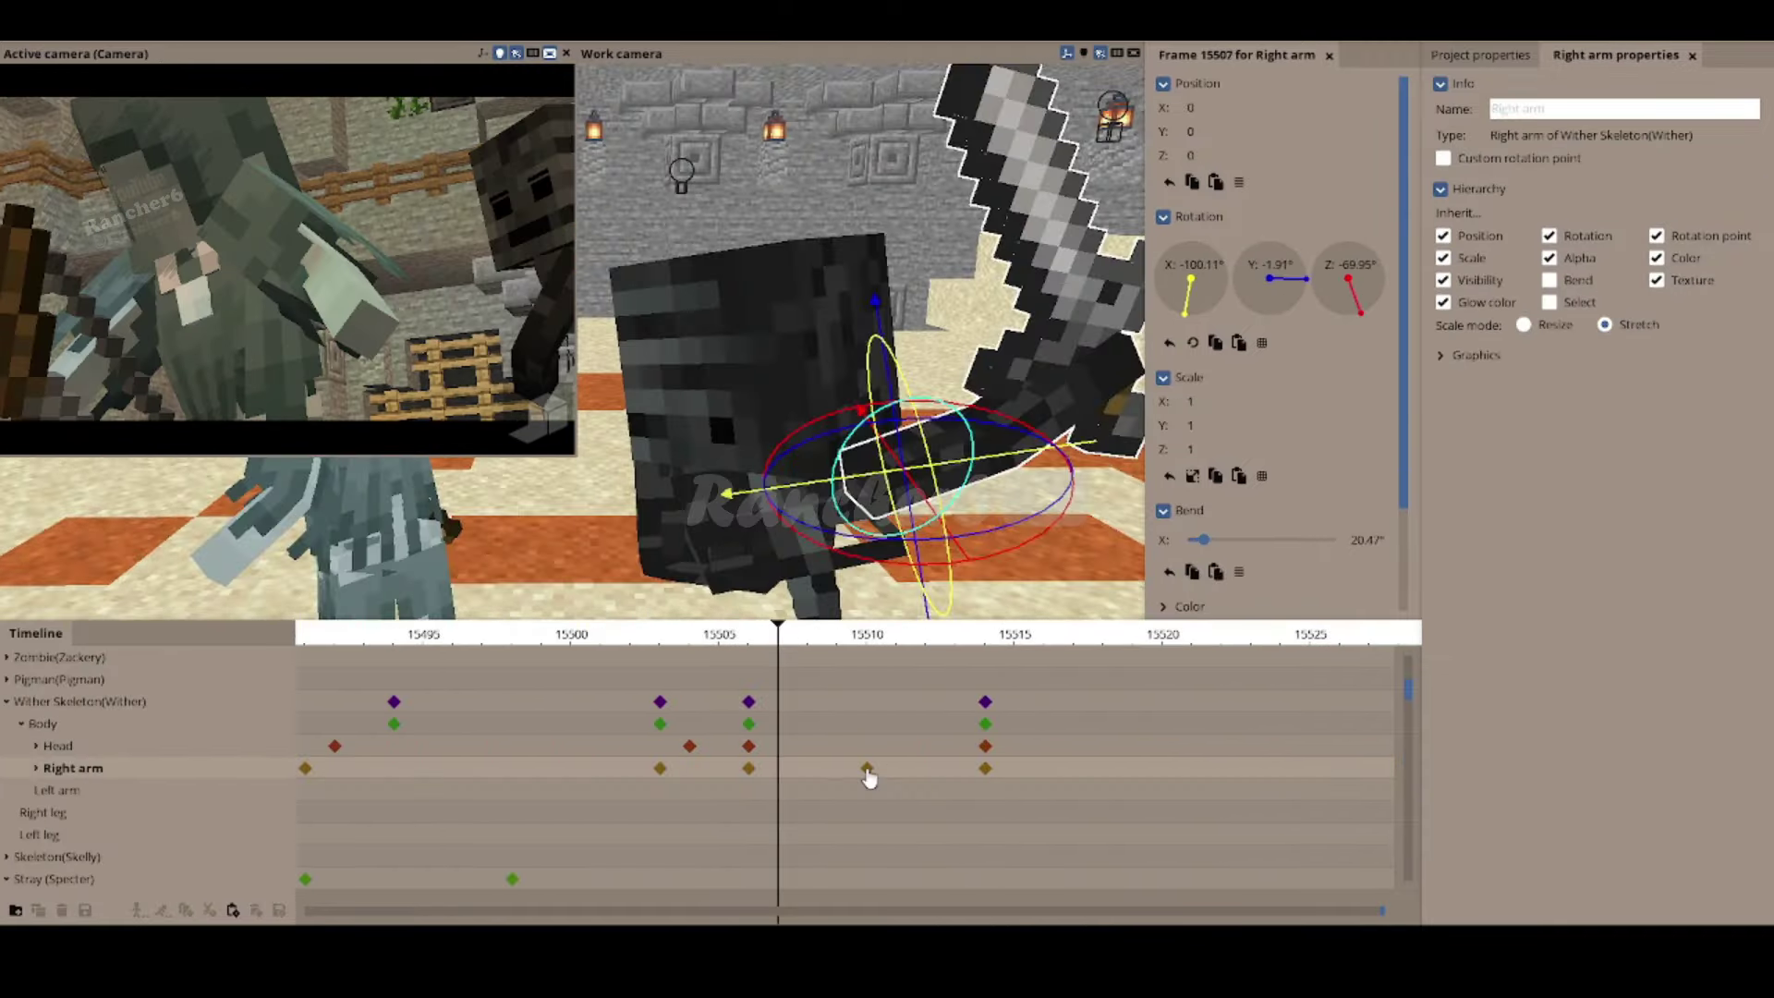
# Step: Refine the Wither Skeleton's right arm keyframes at frames 15510 and 15514, and keyframe its left arm at frames 15505 and 15516
pyautogui.click(866, 767)
pyautogui.click(986, 768)
pyautogui.click(986, 746)
pyautogui.click(763, 791)
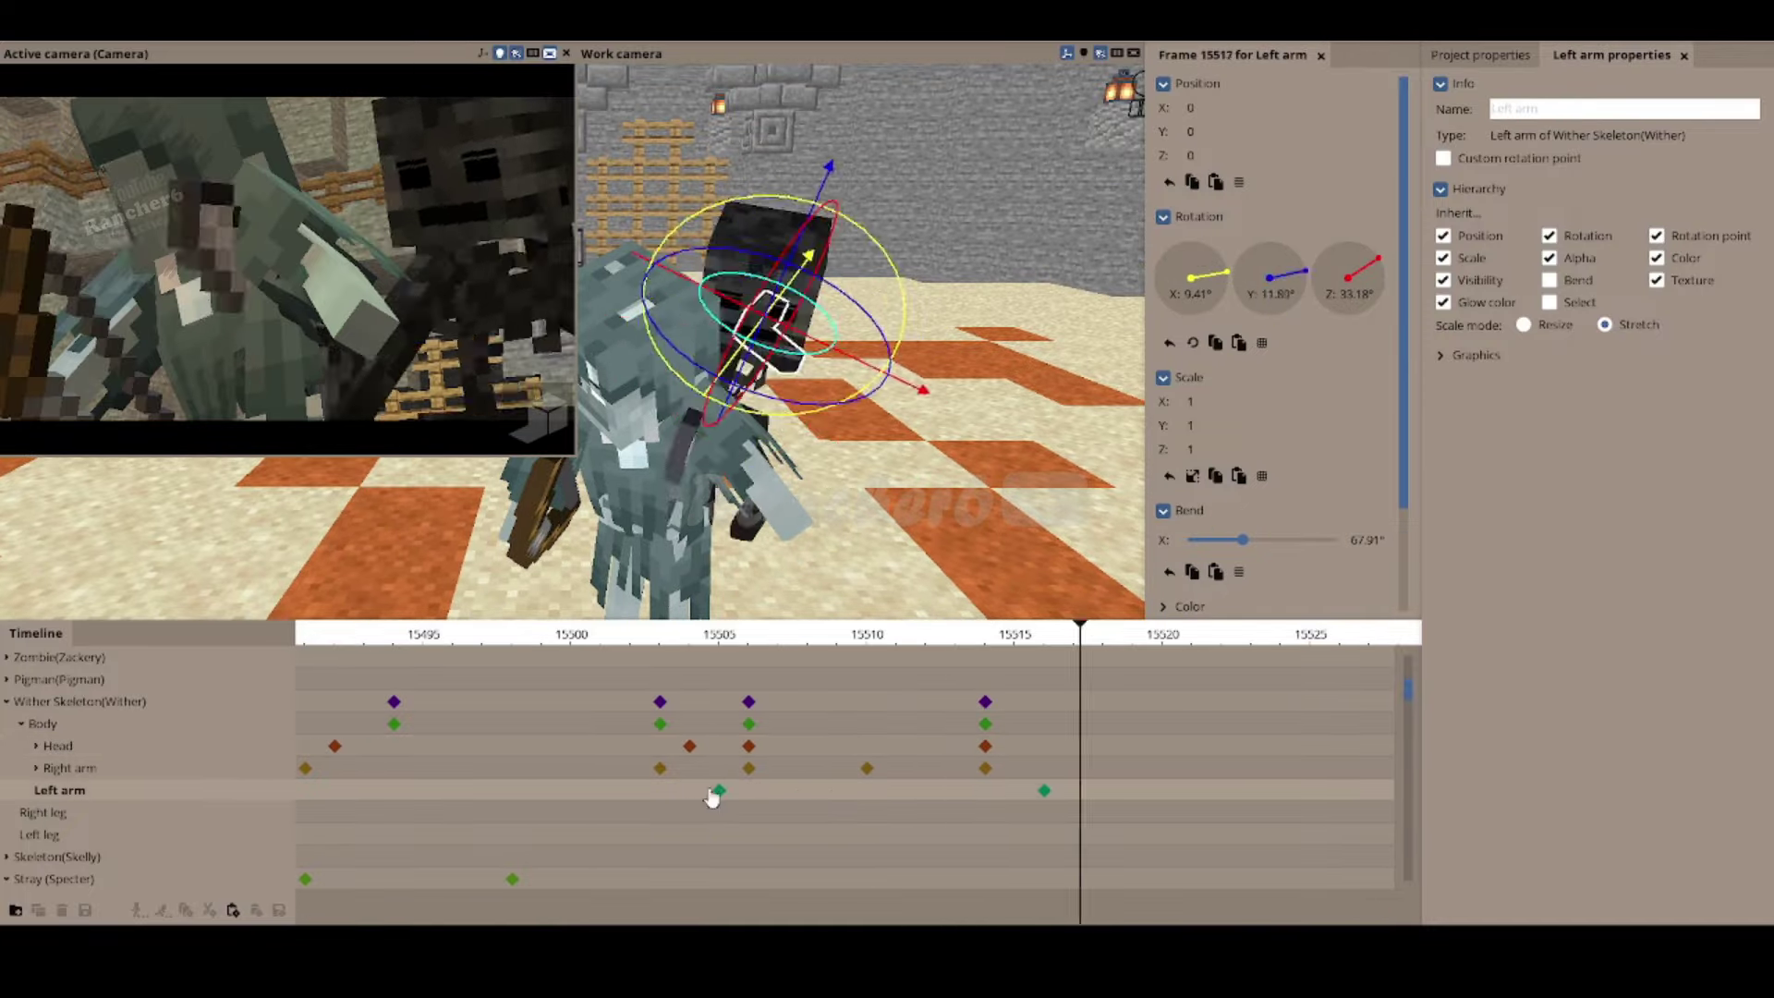
pyautogui.click(599, 745)
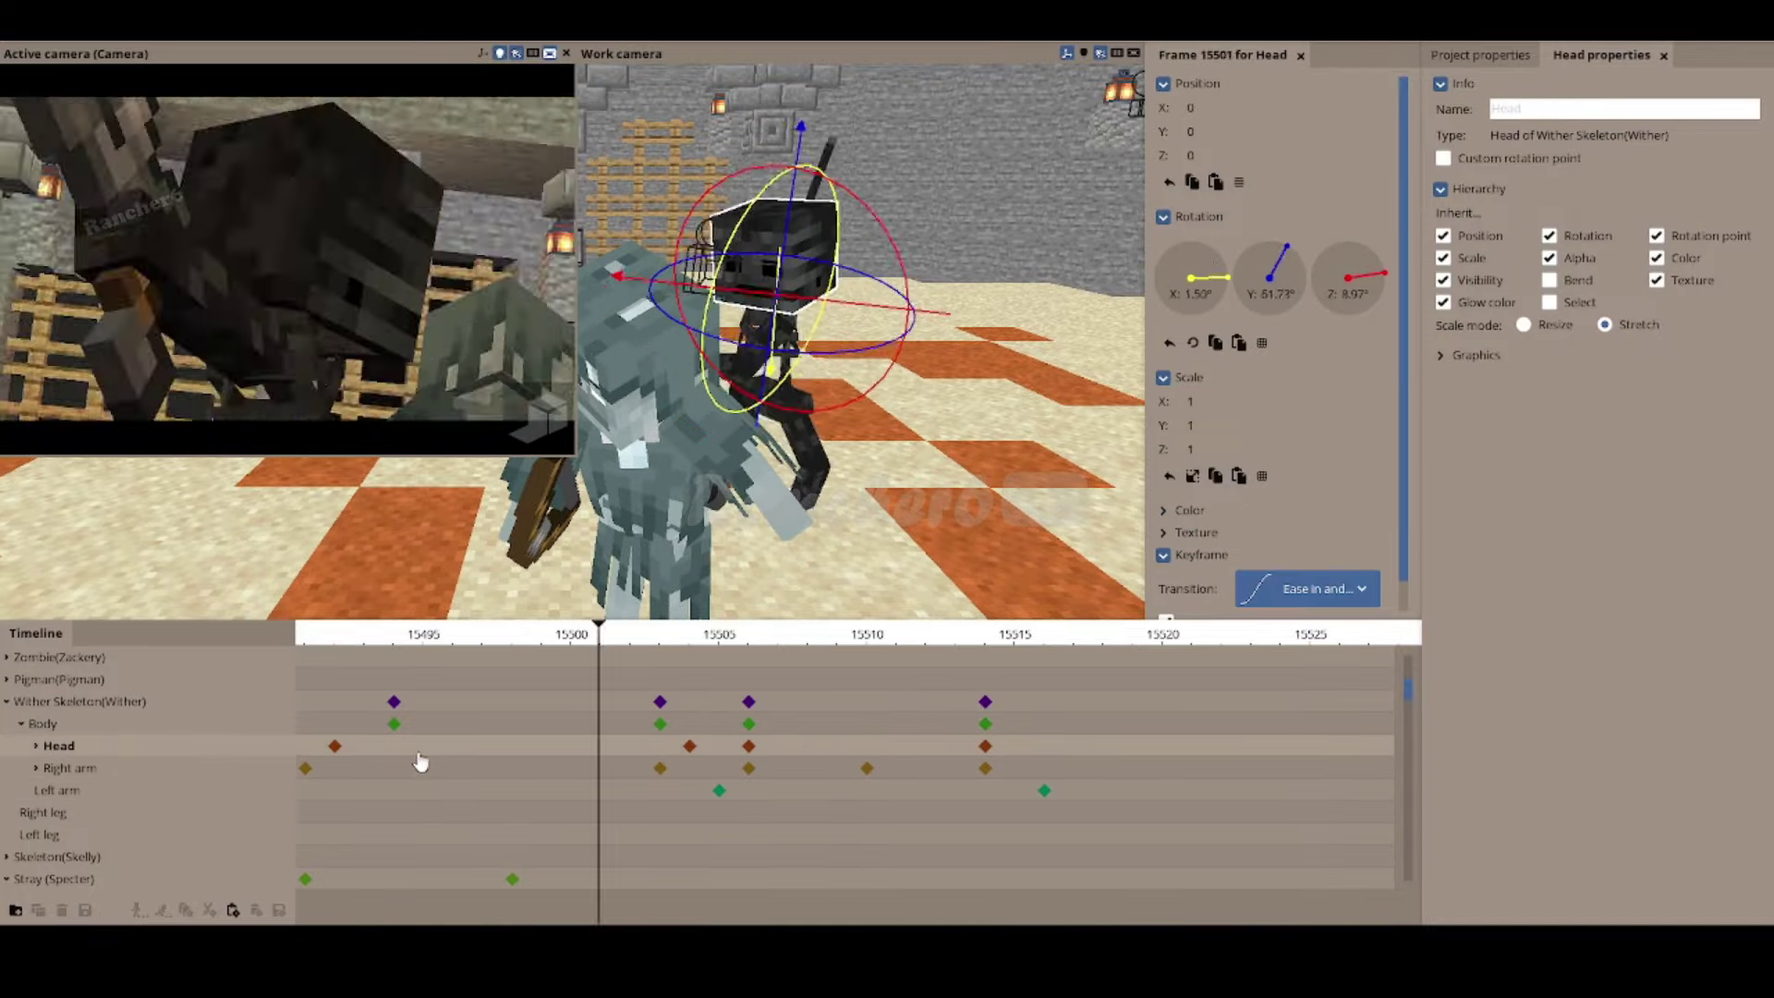
# Step: Retime the Wither Skeleton's last two right arm keyframes to frames 15511 and 15515
pyautogui.click(748, 723)
pyautogui.moveTo(748, 723)
pyautogui.mouseDown()
pyautogui.moveTo(875, 723)
pyautogui.moveTo(752, 731)
pyautogui.mouseUp()
pyautogui.moveTo(766, 636); pyautogui.dragTo(924, 617)
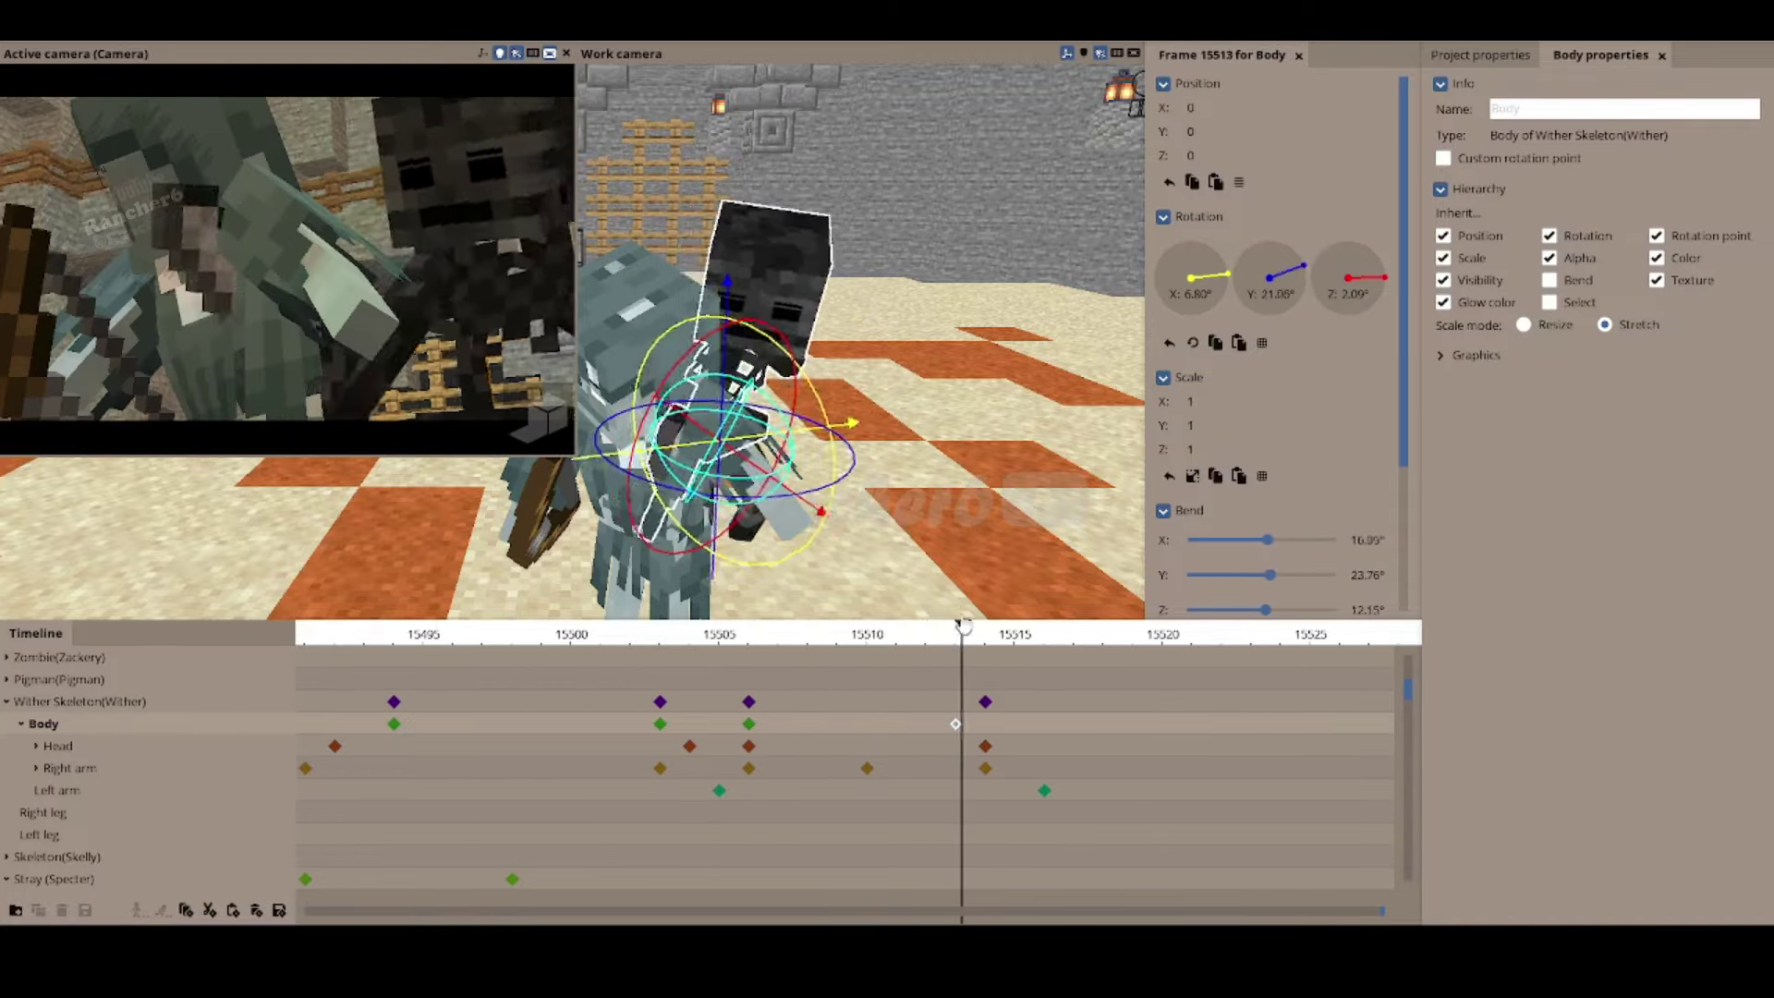
pyautogui.moveTo(1011, 759); pyautogui.dragTo(896, 768)
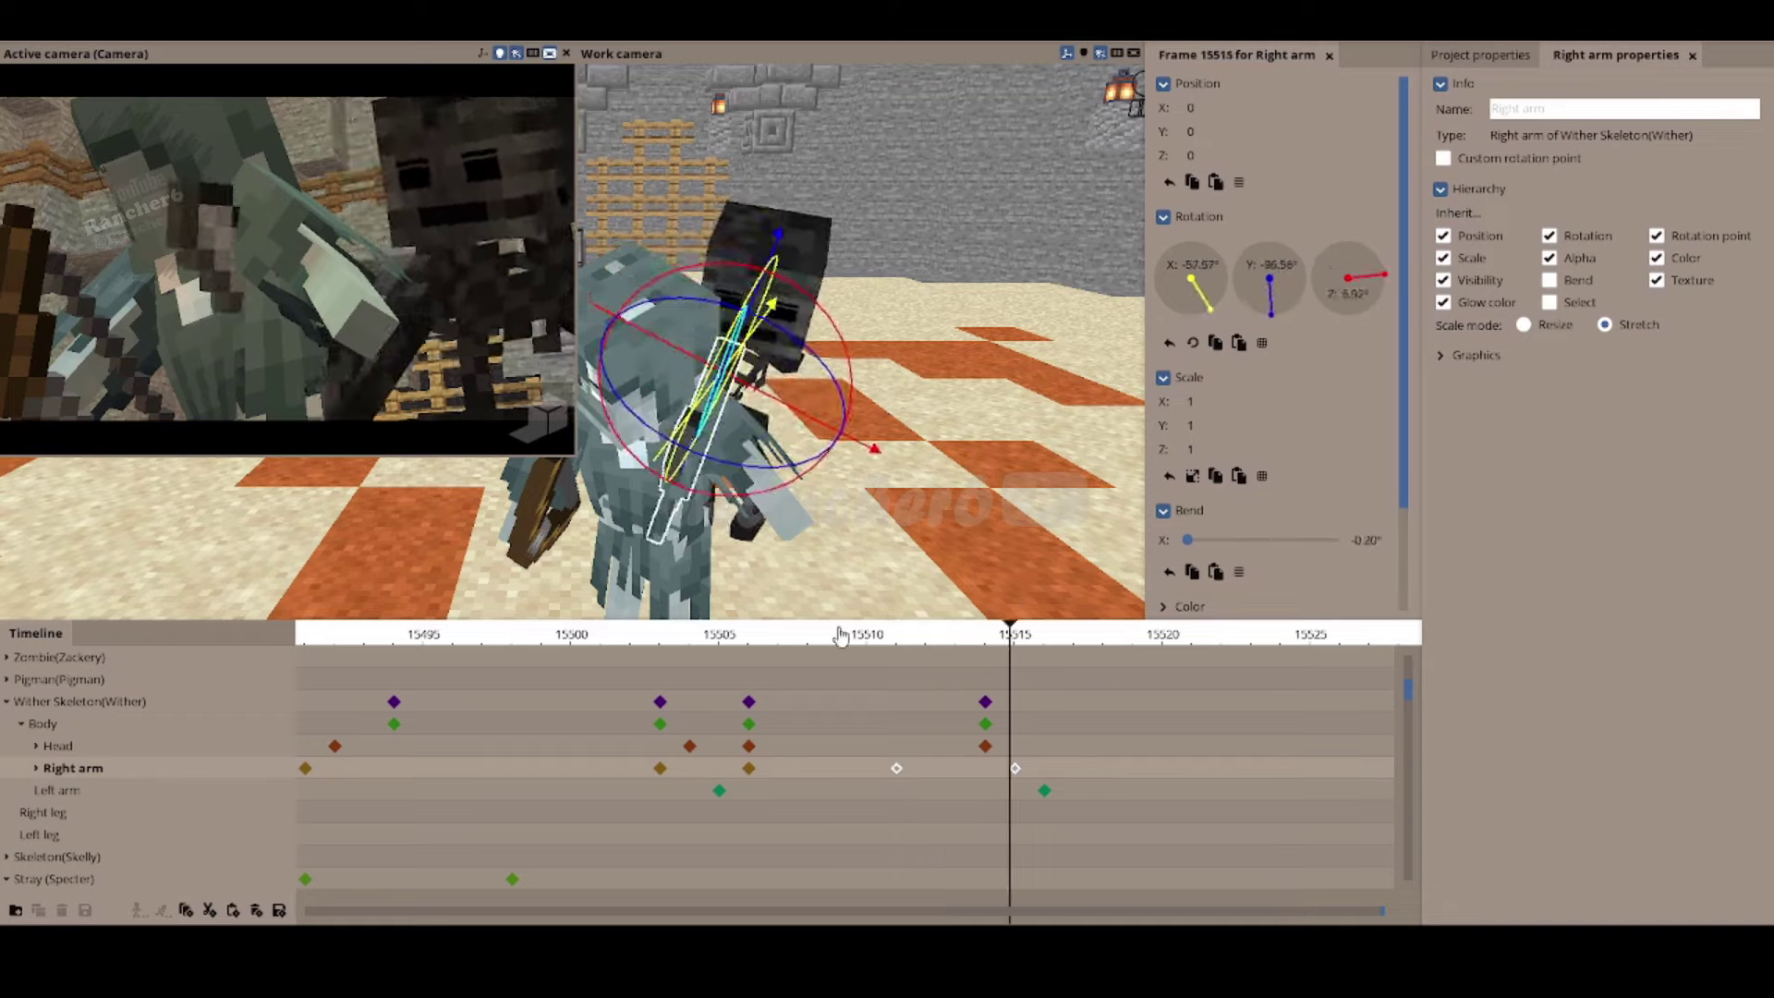
pyautogui.click(984, 747)
pyautogui.click(751, 644)
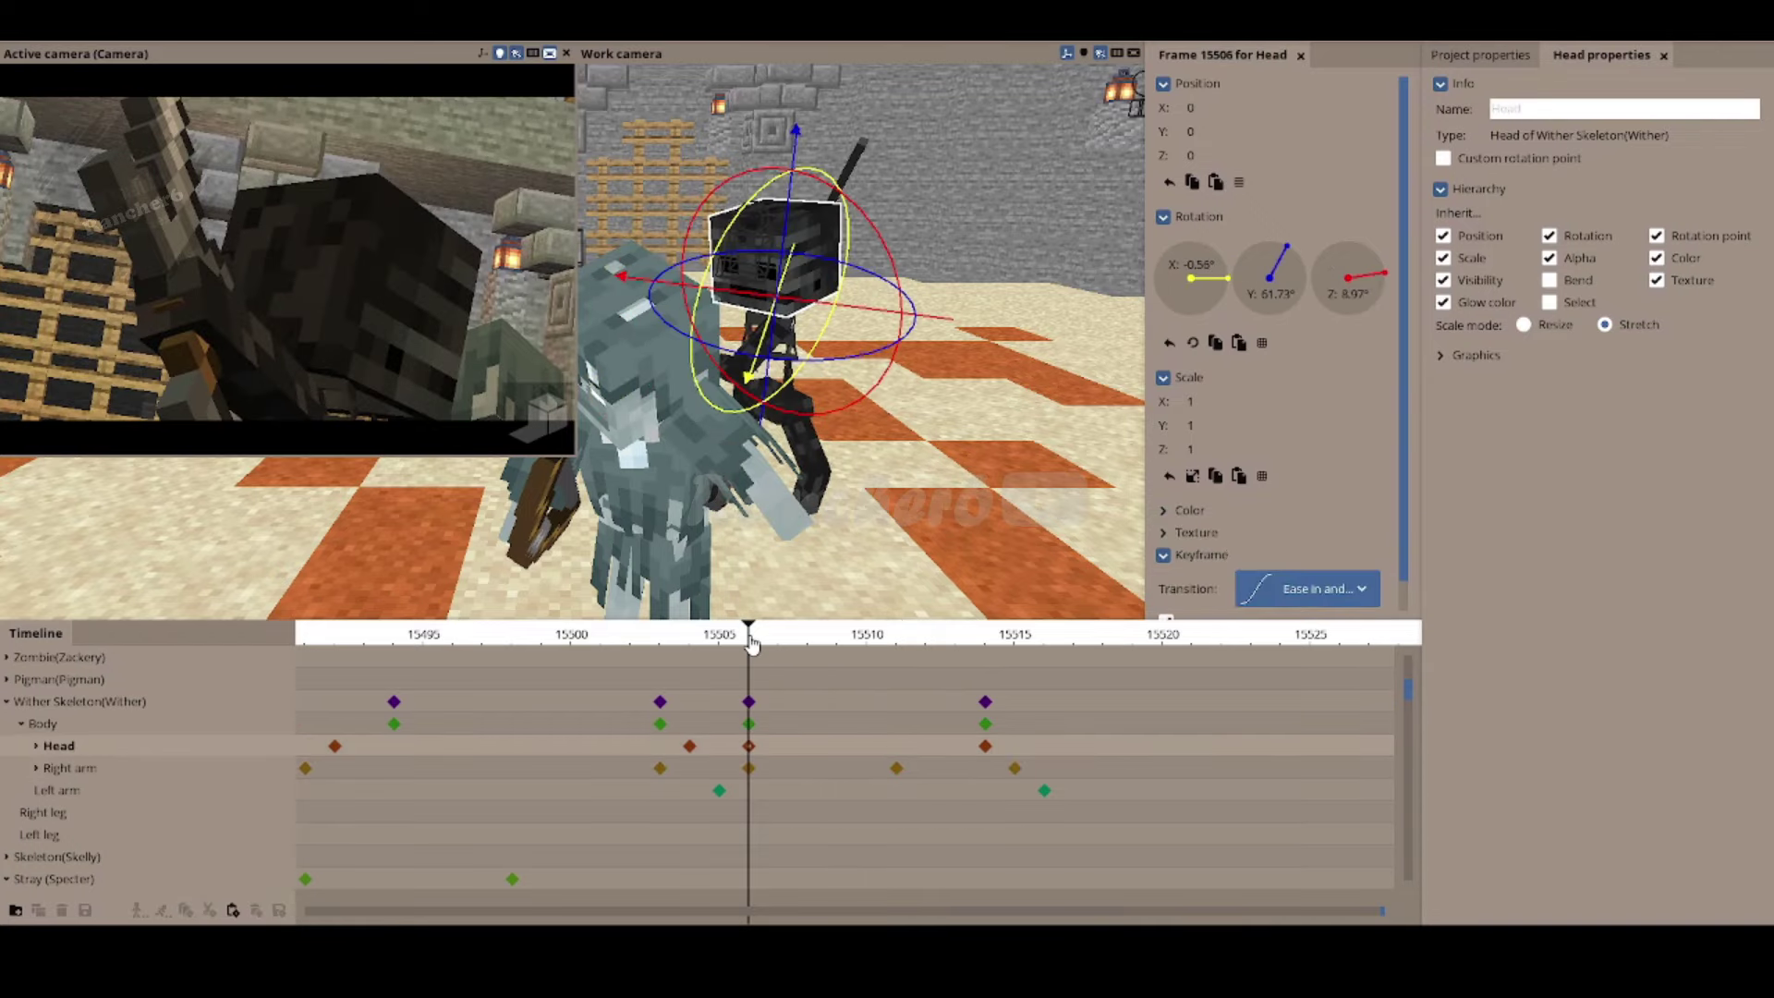
# Step: Keyframe the Stray, its body, head and both arms at frame 15508, and move those keyframes together to frame 15511
pyautogui.click(515, 879)
pyautogui.scroll(-1, 647, 785)
pyautogui.click(807, 644)
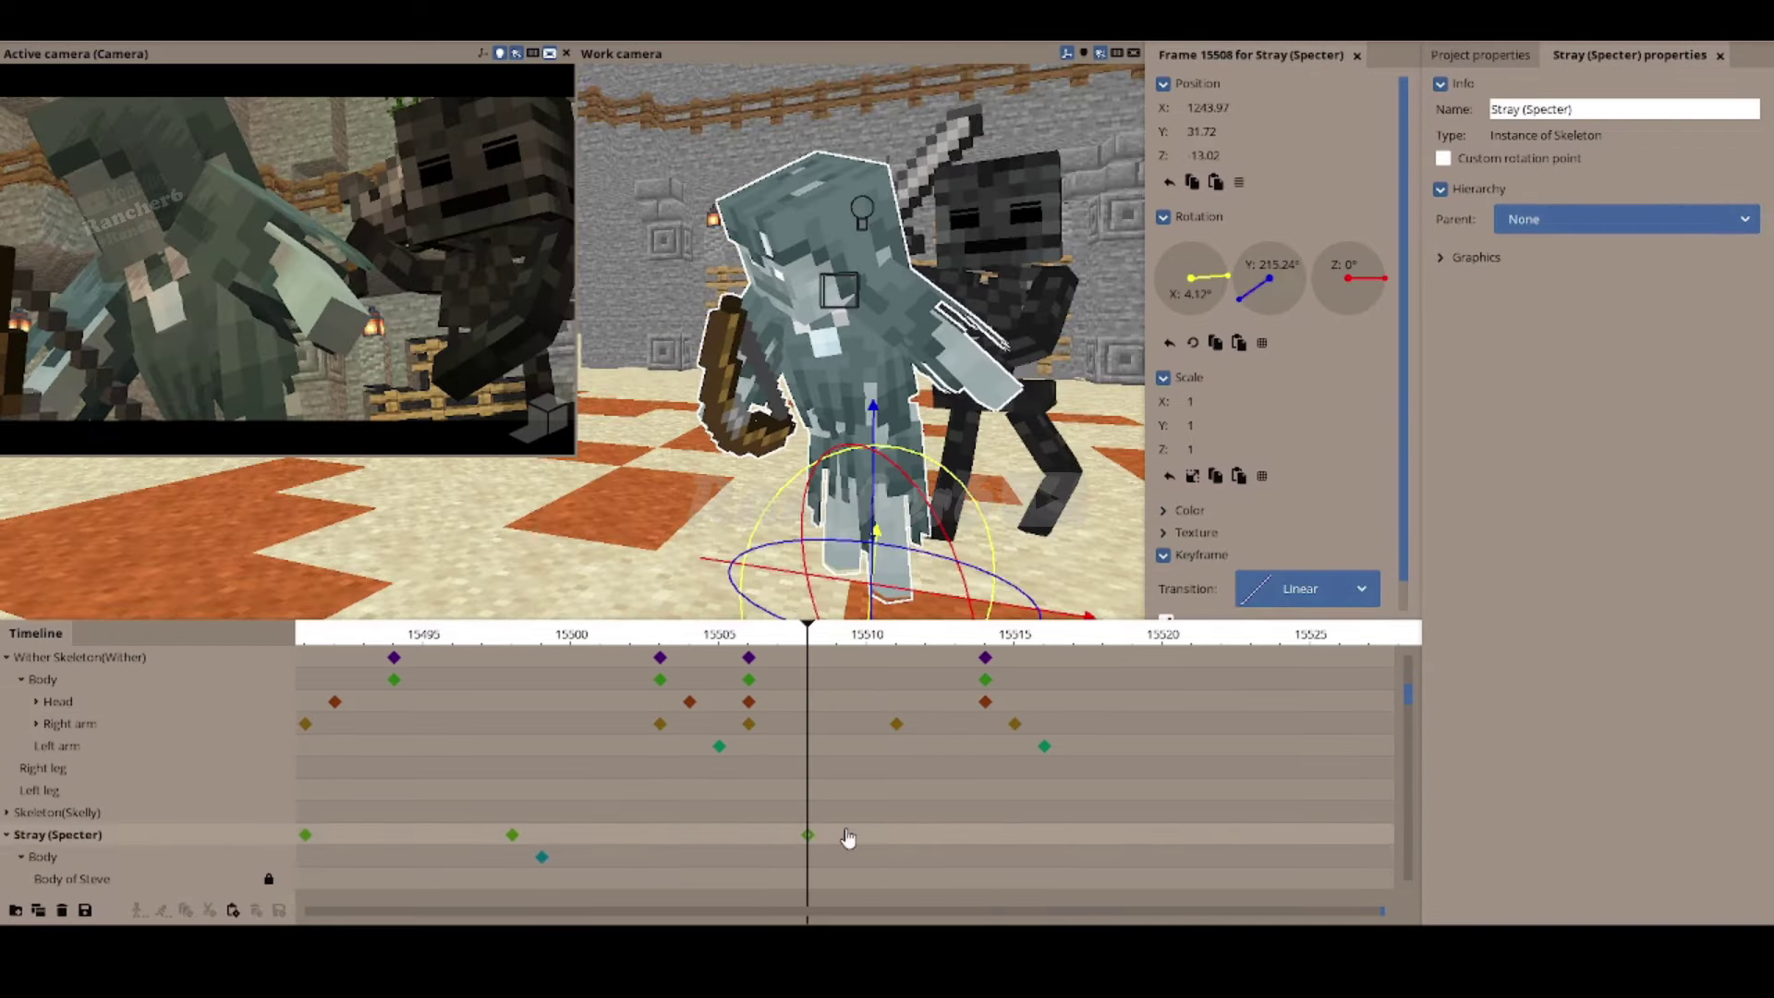
pyautogui.click(883, 404)
pyautogui.click(813, 240)
pyautogui.click(960, 360)
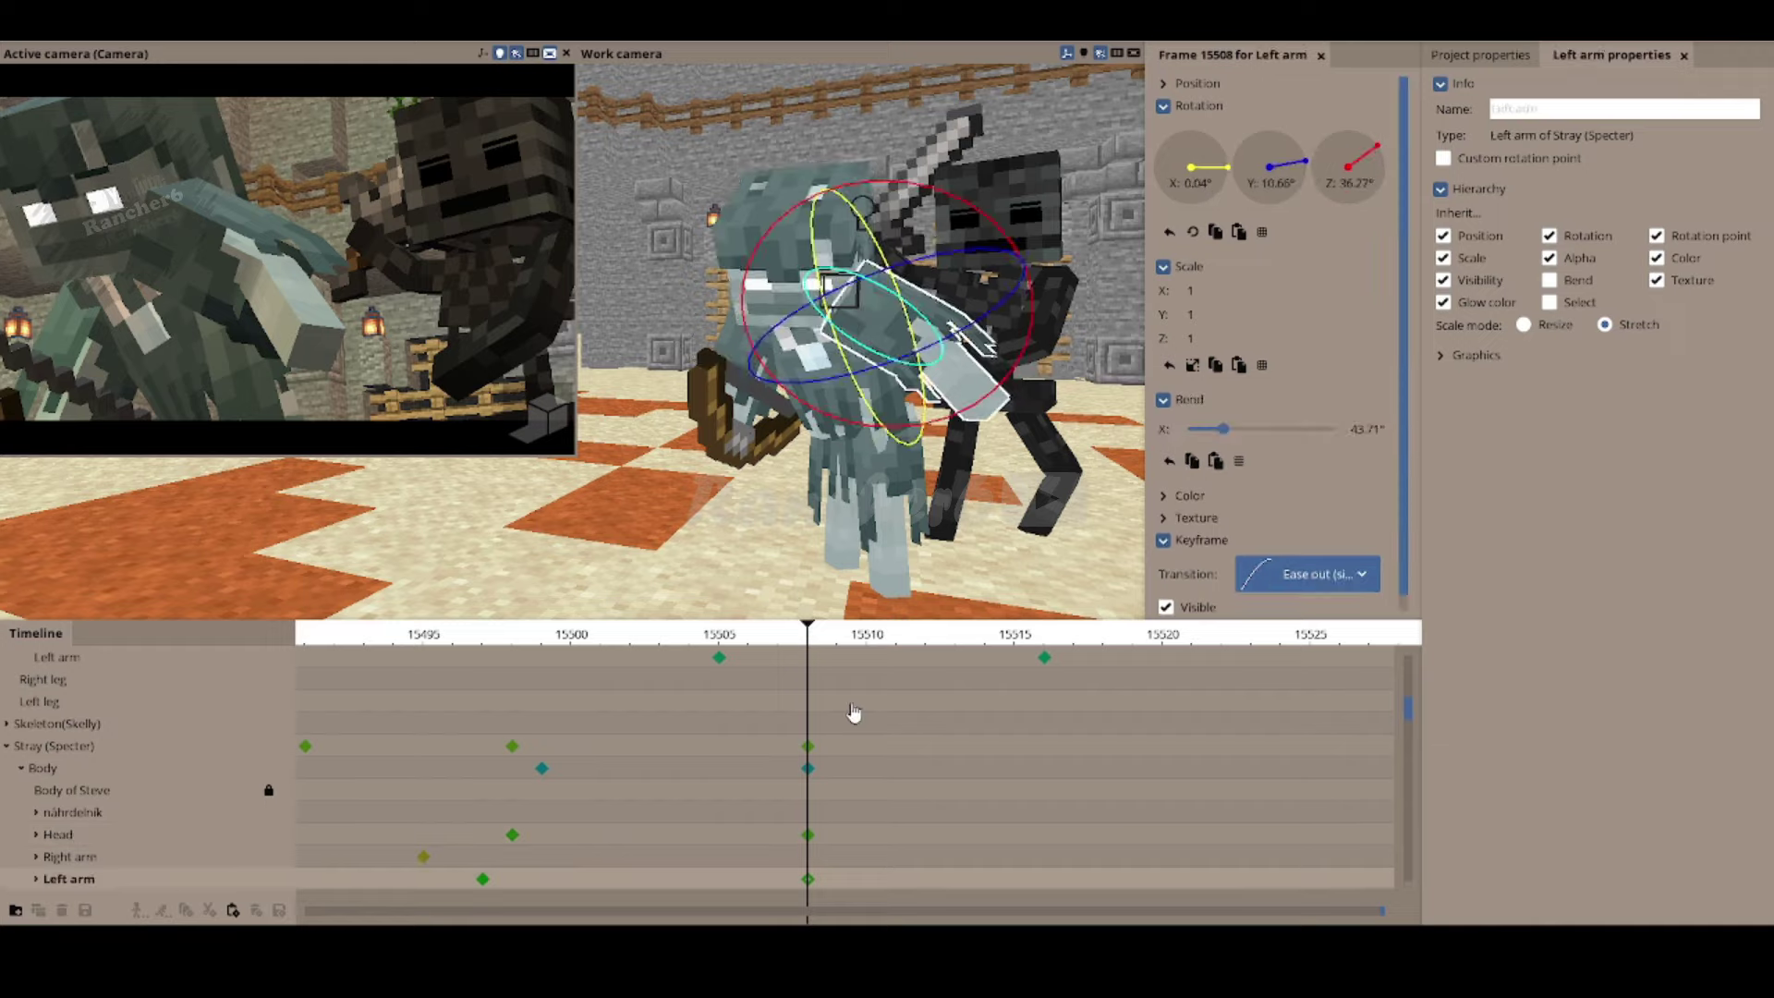
pyautogui.click(803, 857)
pyautogui.click(896, 637)
pyautogui.moveTo(785, 730); pyautogui.dragTo(896, 750)
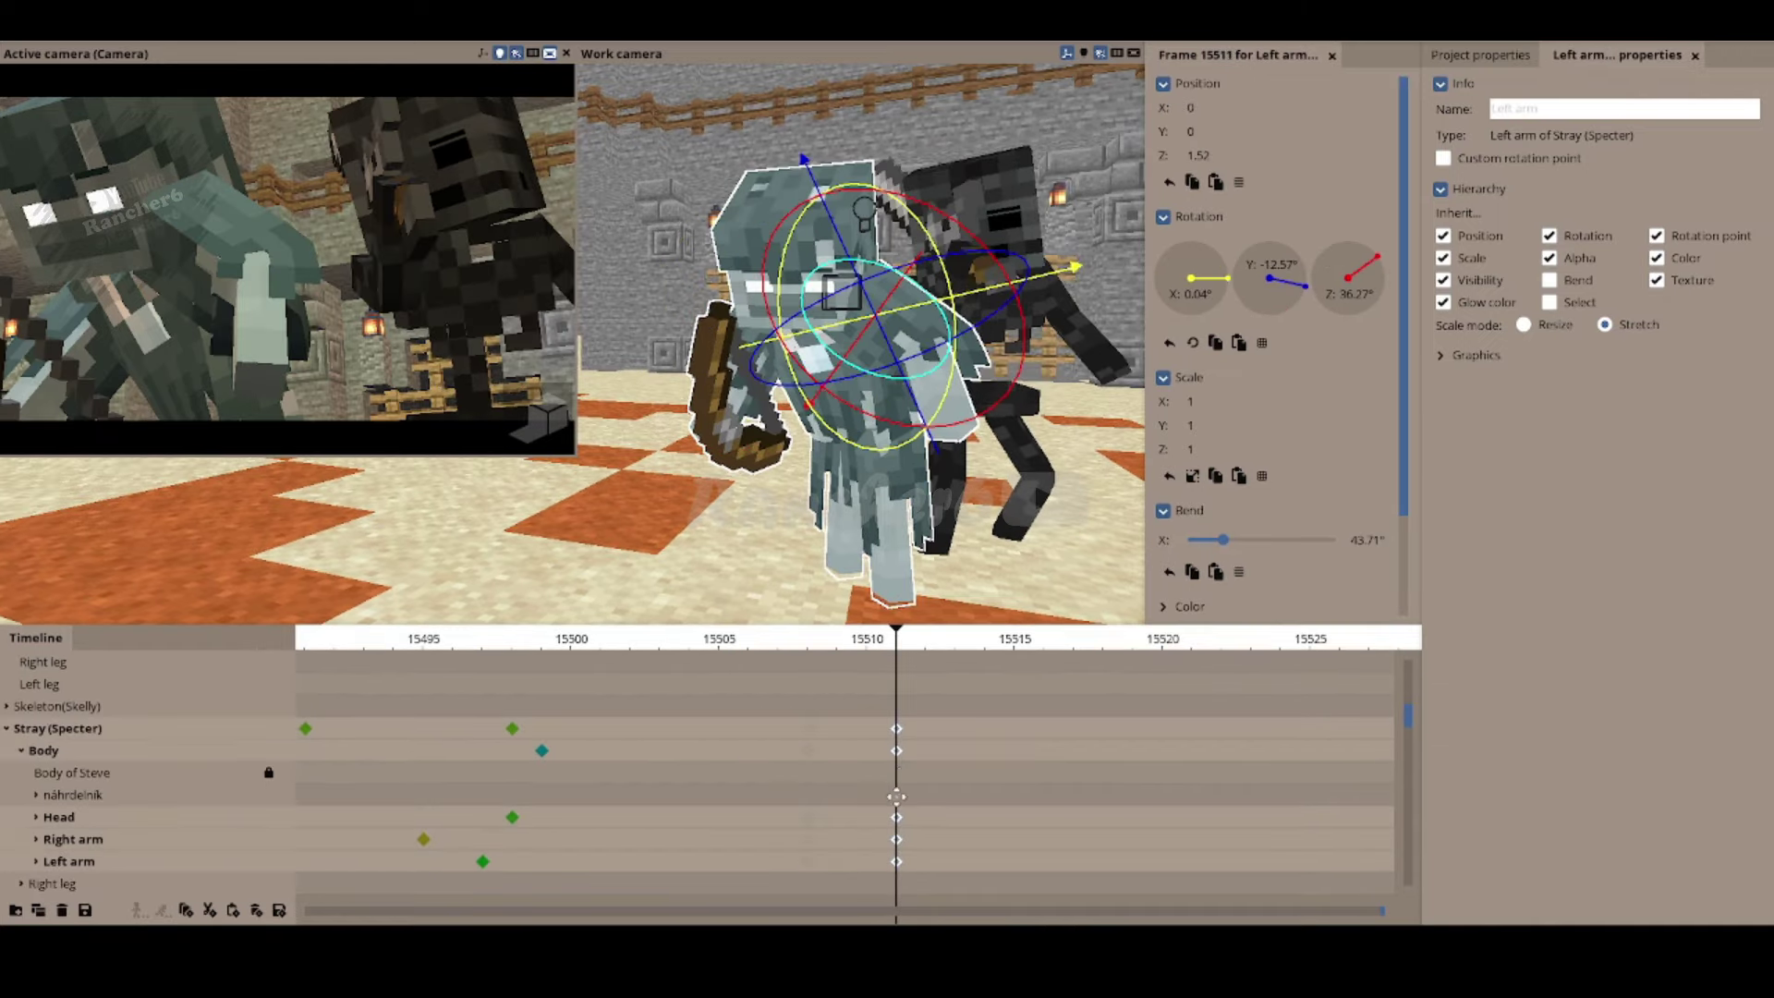
# Step: Adjust the rotation of the Wither Skeleton's right arm holding the sword at frame 15511
pyautogui.moveTo(739, 370); pyautogui.dragTo(834, 355, button='right')
pyautogui.click(834, 356)
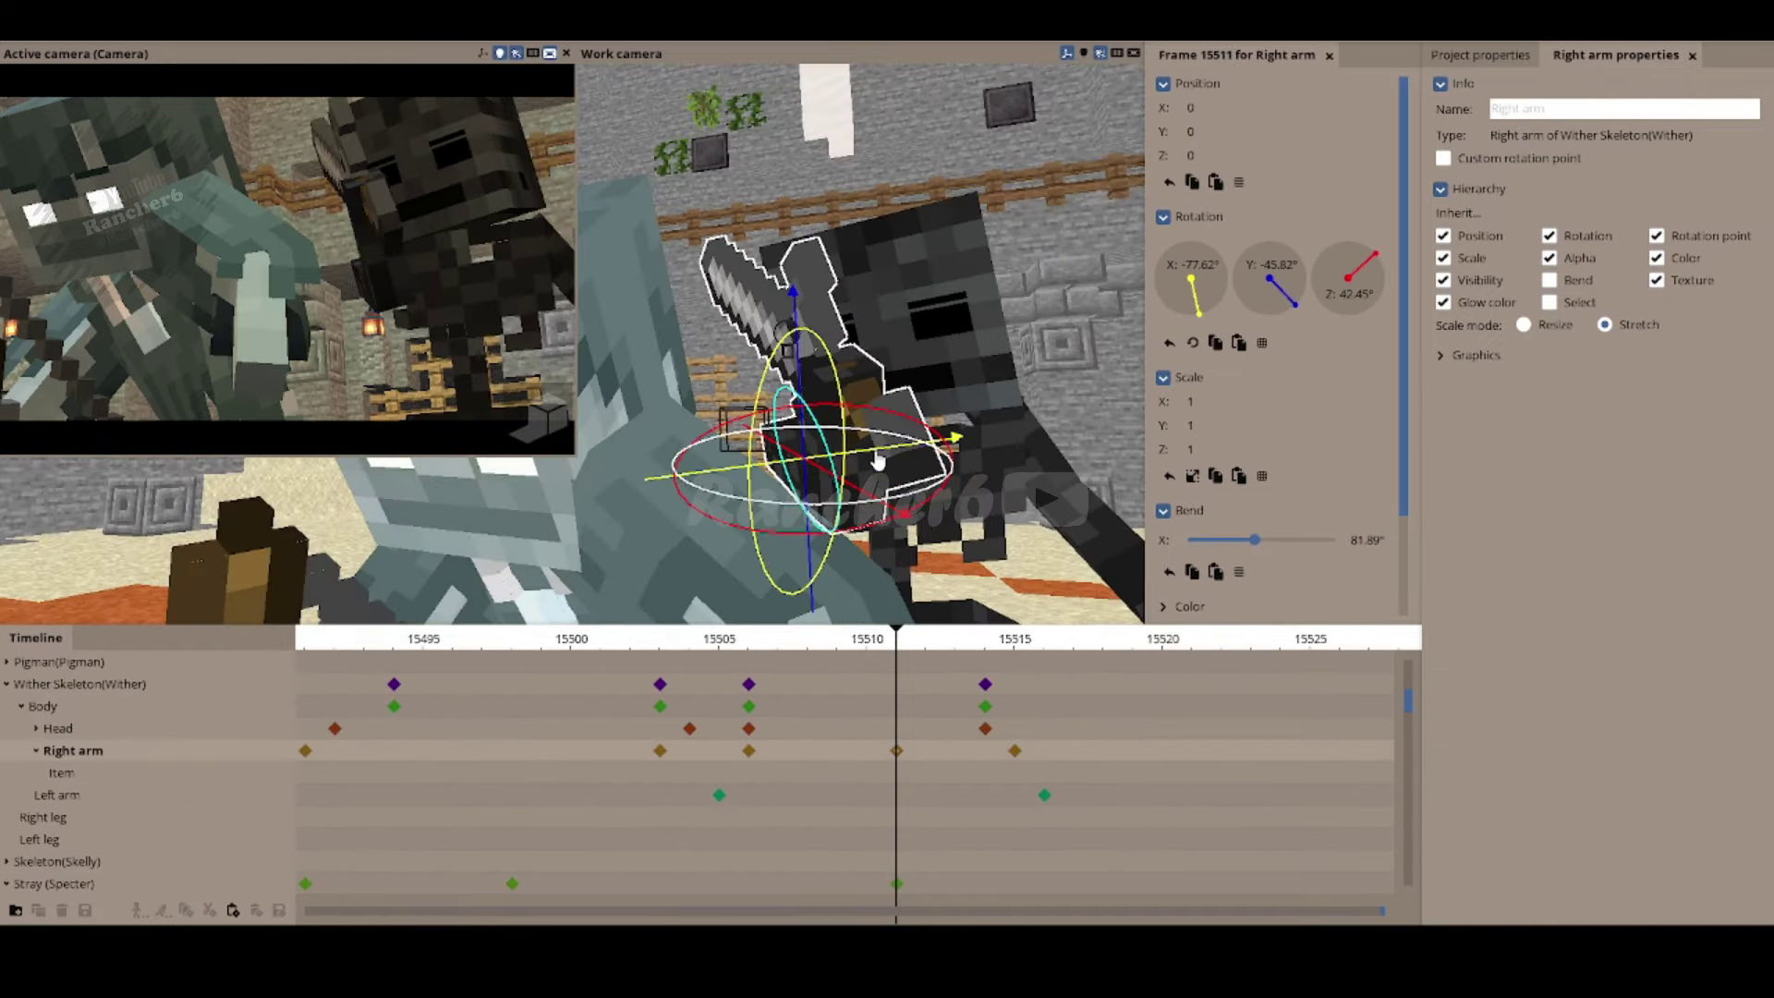
pyautogui.moveTo(909, 494); pyautogui.dragTo(831, 388, button='right')
# Step: Keyframe the Stray knocked aside, turned to 308.47° in Y and tilted, and retime its last two keyframes to about frames 15509 and 15513
pyautogui.click(896, 883)
pyautogui.click(1015, 883)
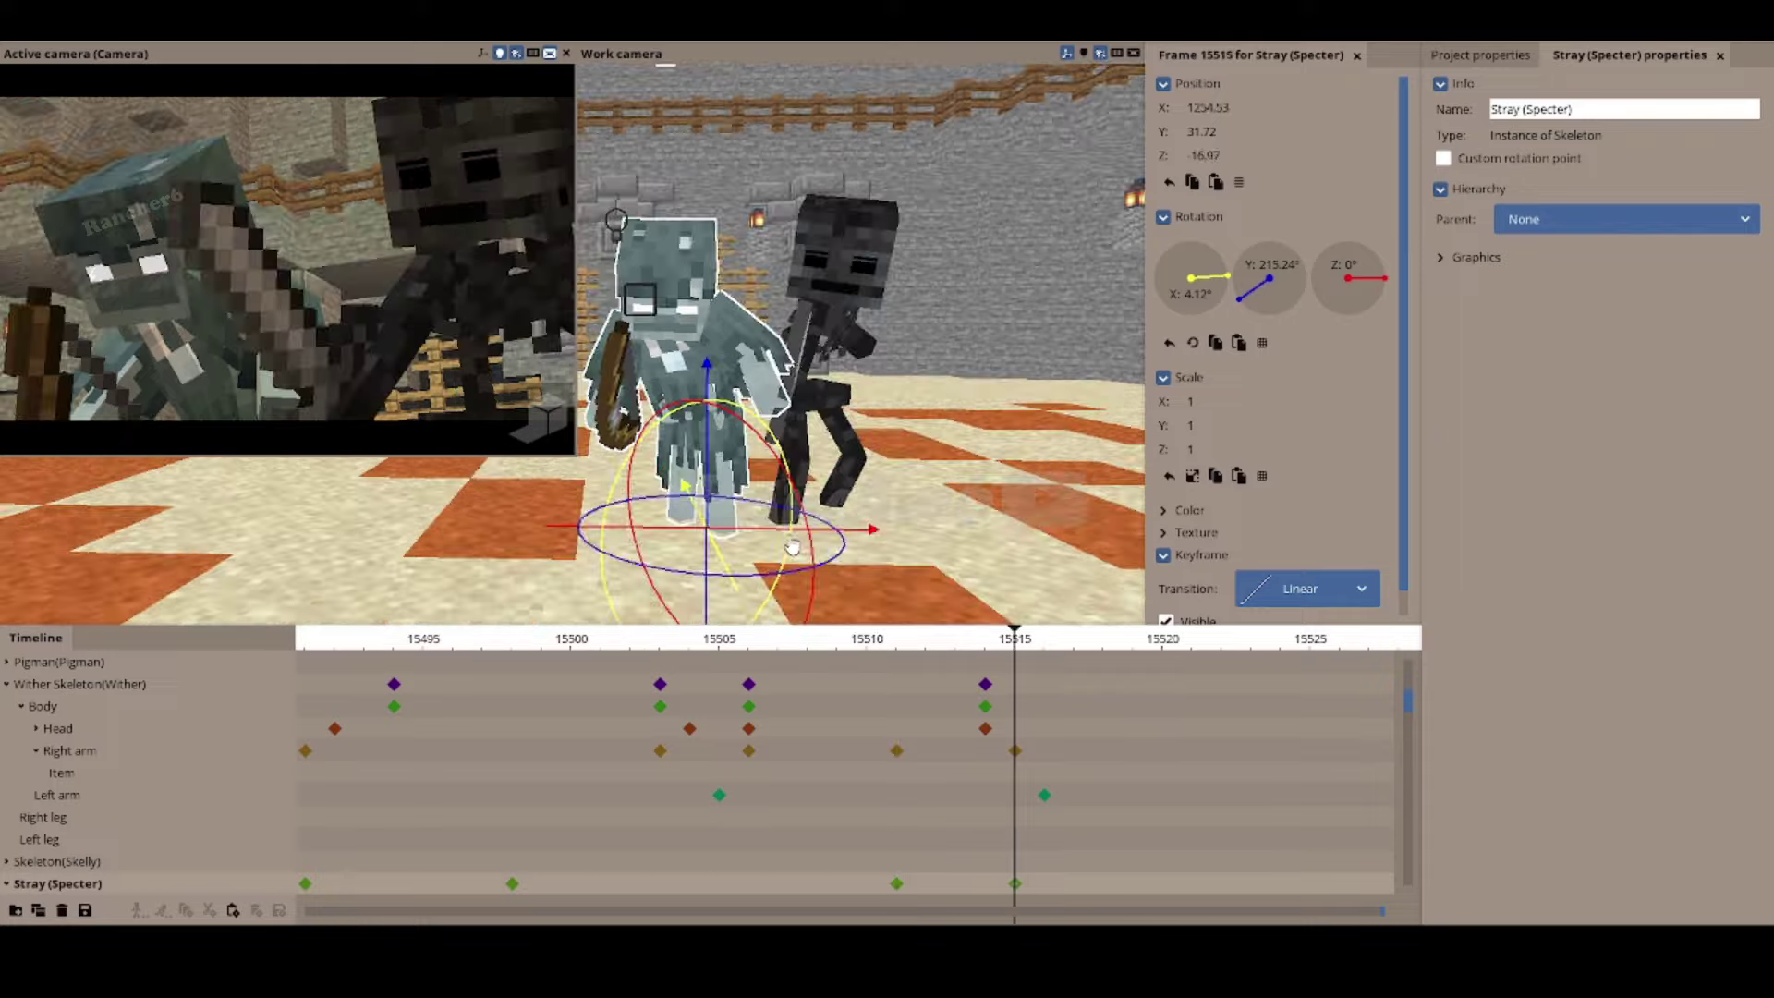
pyautogui.moveTo(772, 447); pyautogui.dragTo(773, 447, button='right')
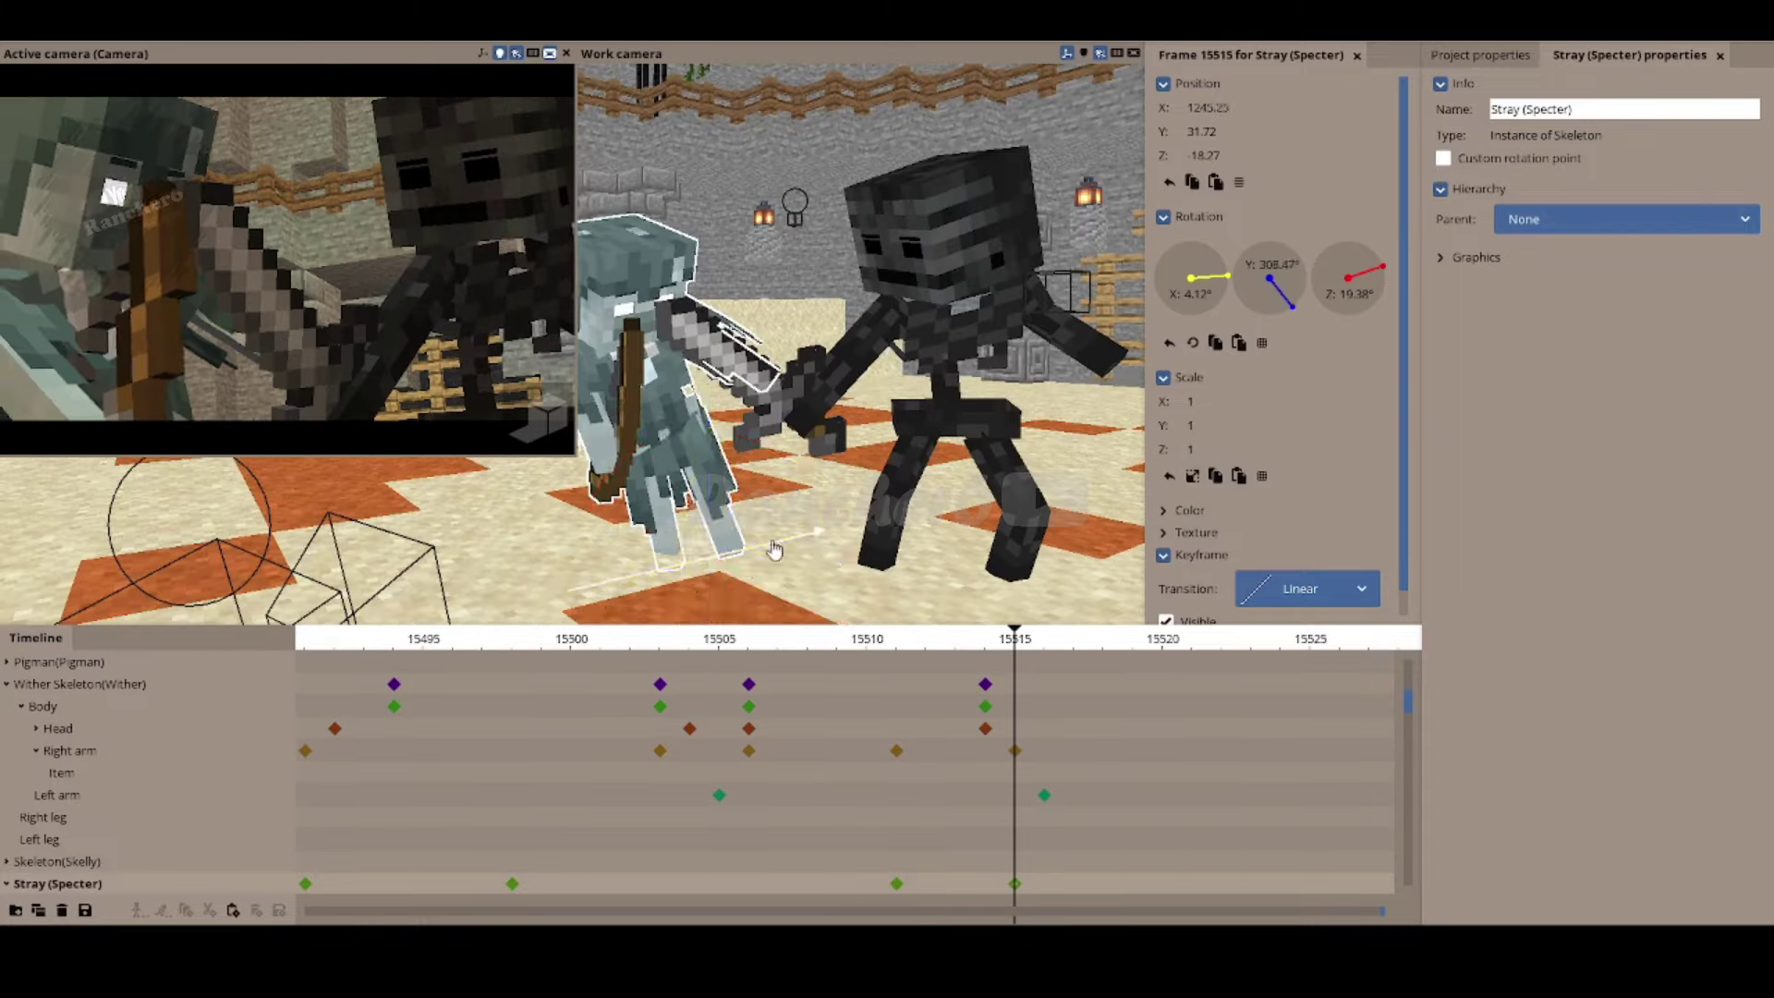
pyautogui.click(896, 883)
pyautogui.moveTo(896, 884); pyautogui.dragTo(863, 890)
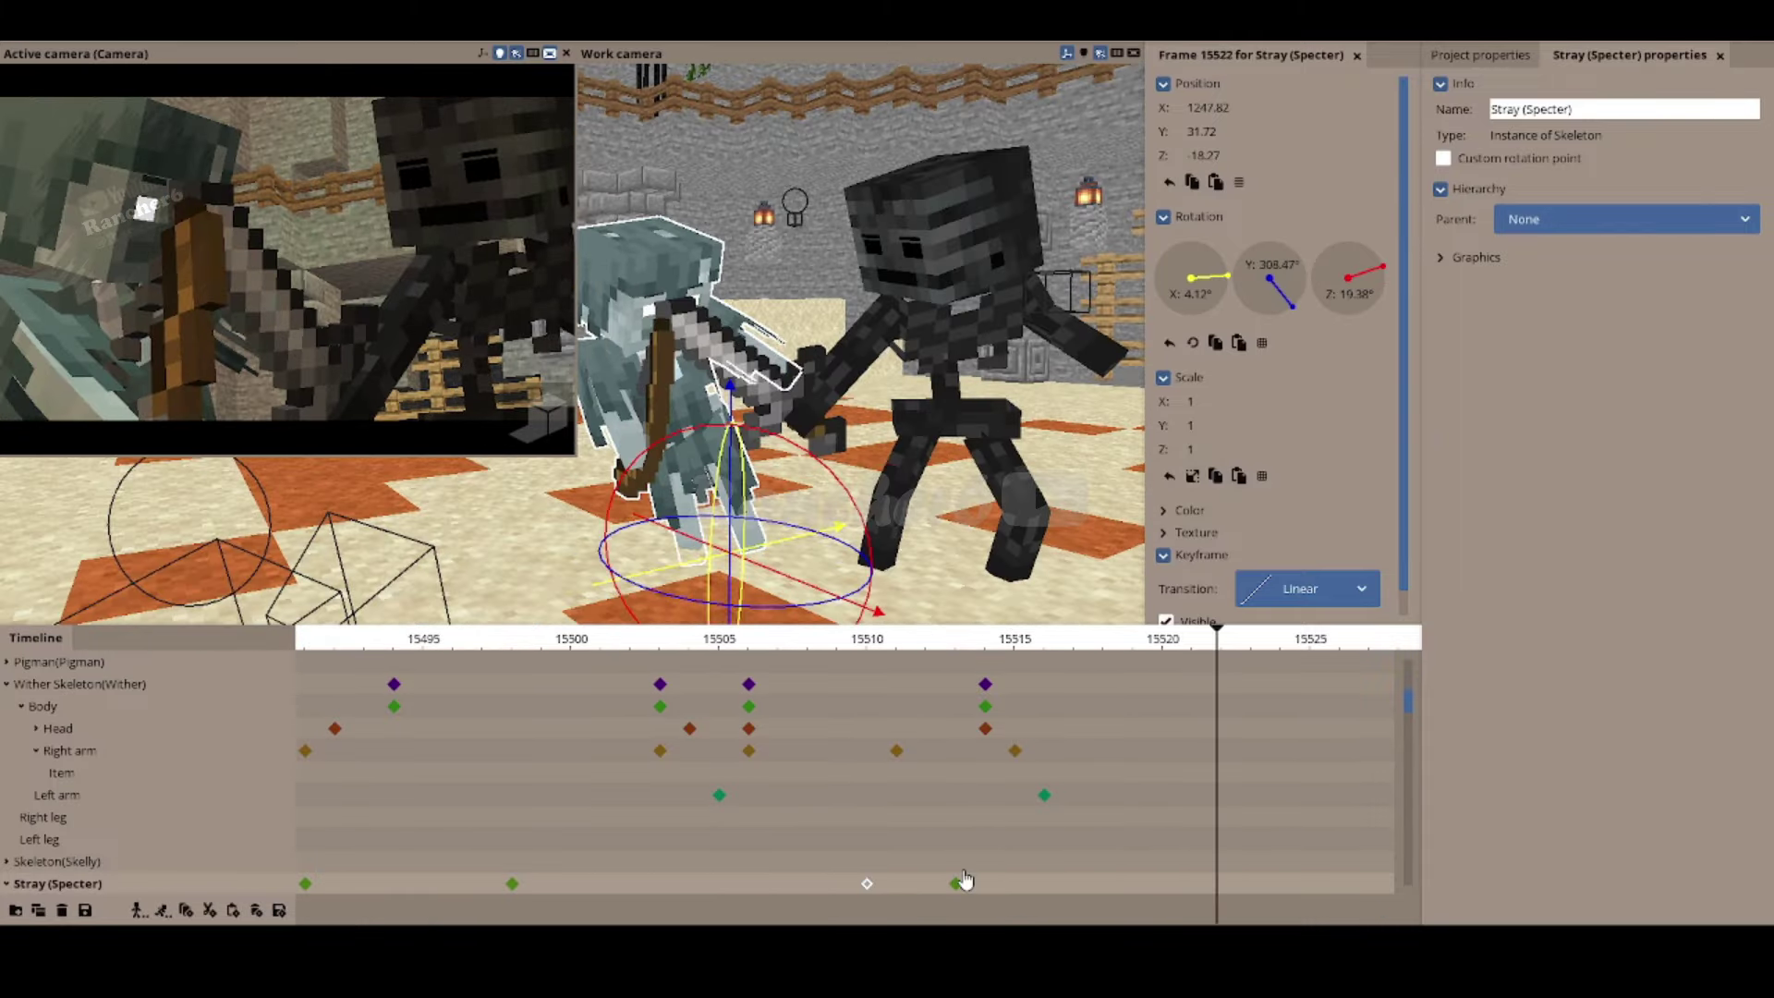
# Step: Add a Stray keyframe at frame 15518, and give its frame 15509 keyframe an Ease in (sine) transition
pyautogui.click(1103, 883)
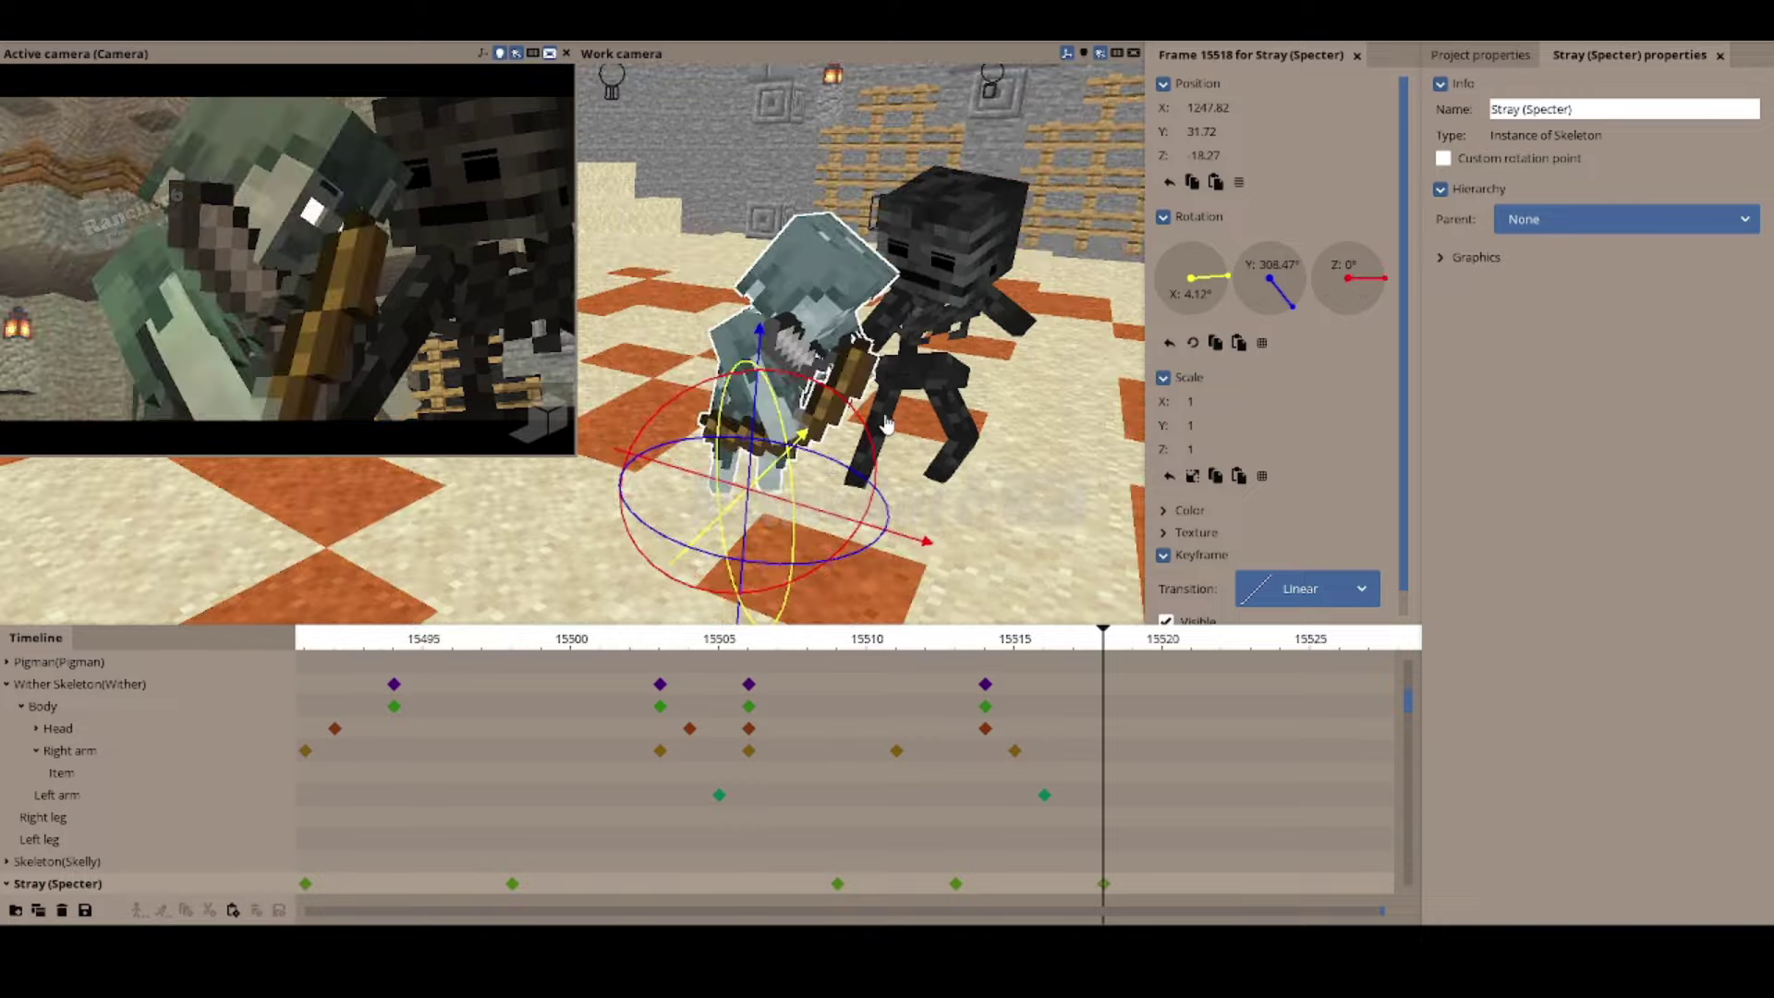
pyautogui.moveTo(785, 420); pyautogui.dragTo(760, 396)
pyautogui.click(837, 883)
pyautogui.click(1307, 589)
pyautogui.click(1171, 772)
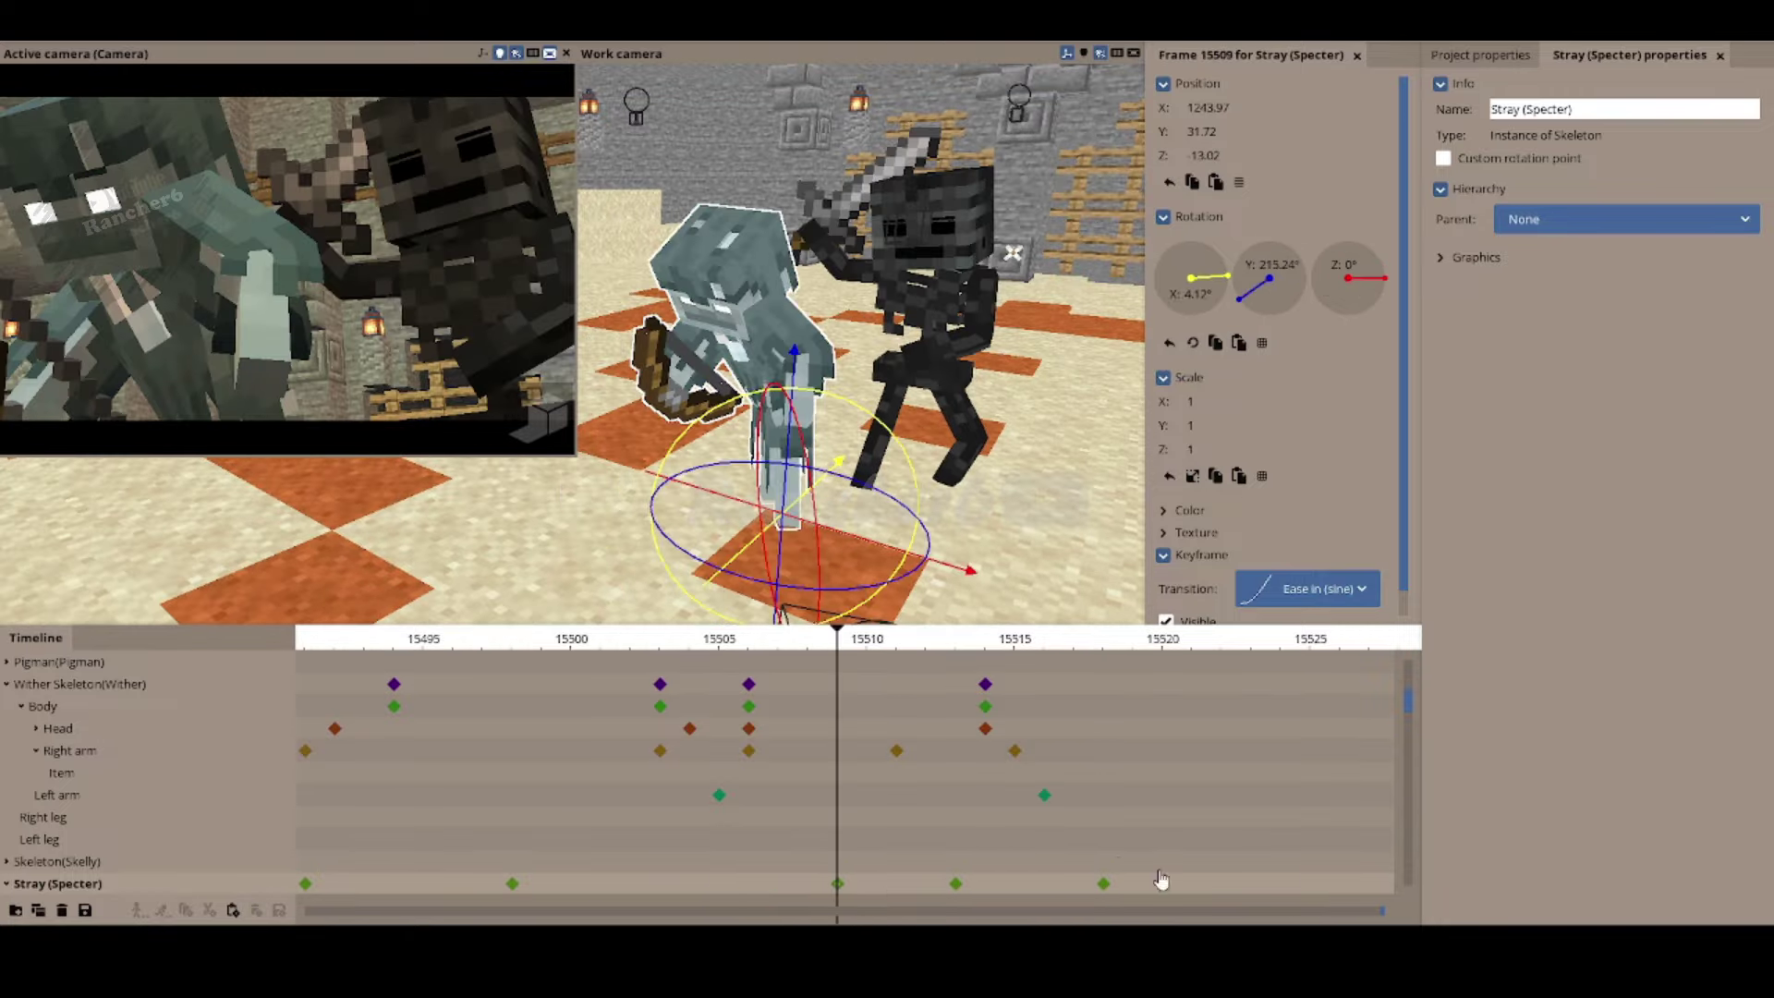
# Step: Retime the Stray's two keyframes following frame 15509 to frames 15512 and 15531, with a circular ease-out between them
pyautogui.keyDown('ctrl'); pyautogui.scroll(-3, 818, 883); pyautogui.keyUp('ctrl')
pyautogui.click(6, 883)
pyautogui.click(843, 835)
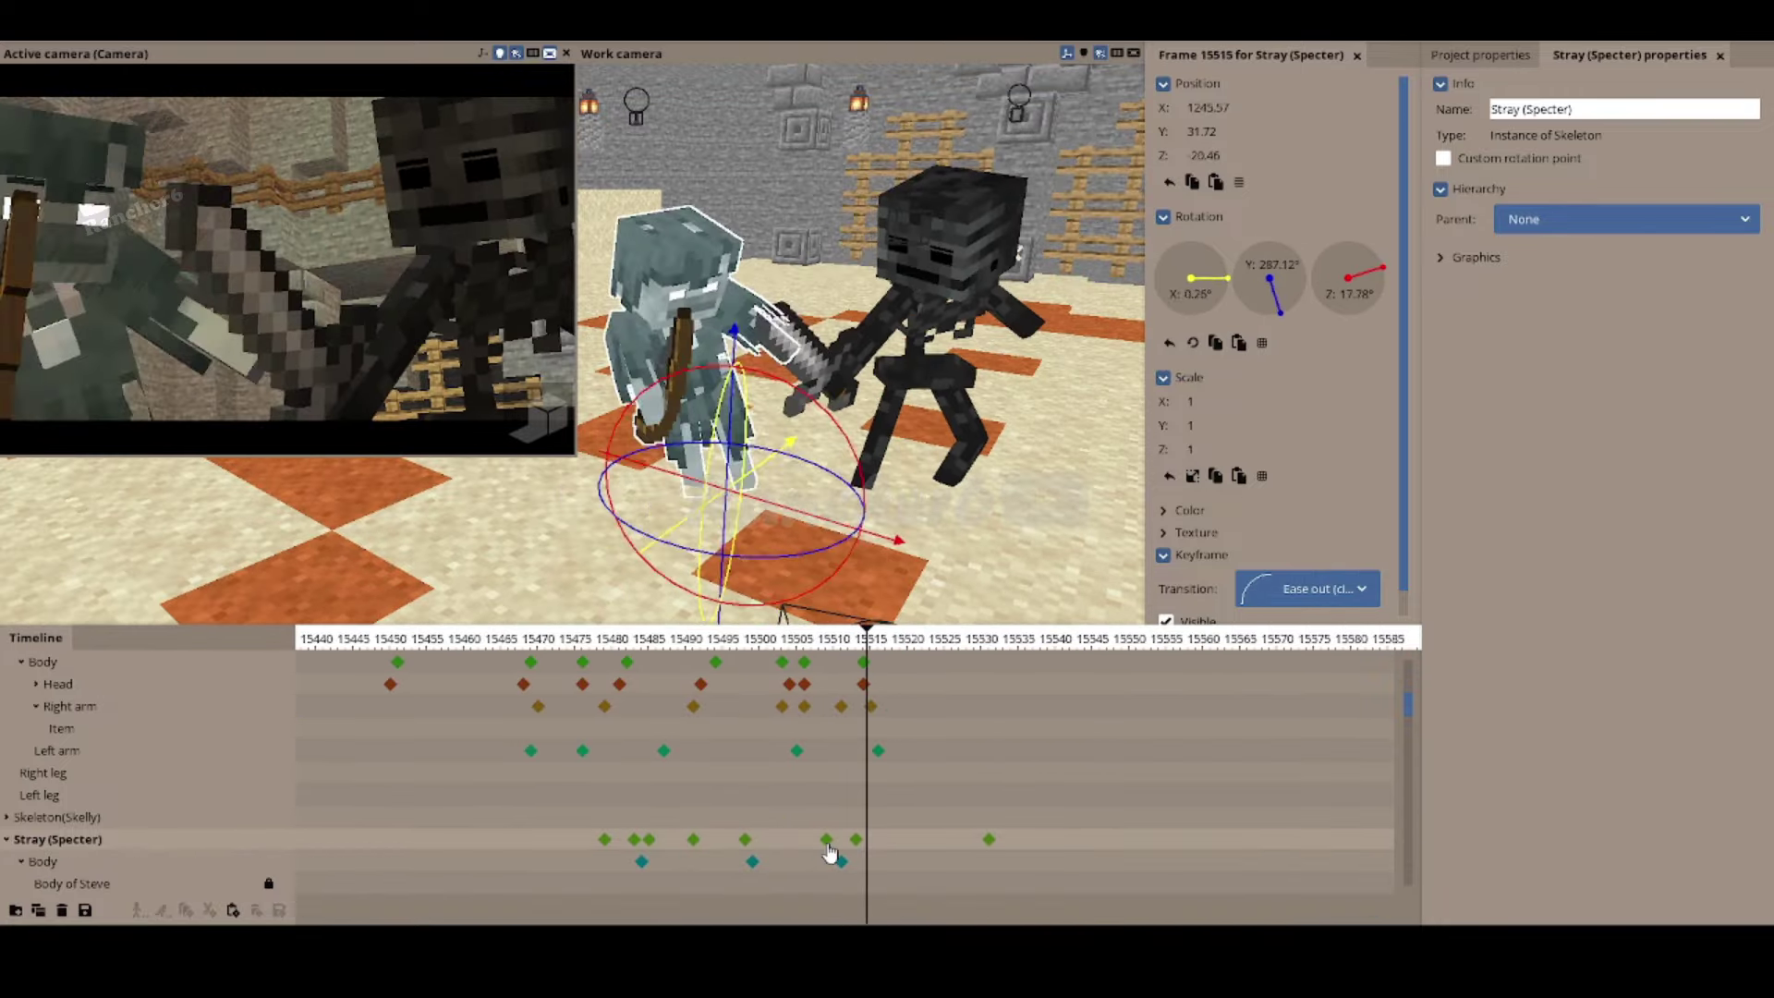
pyautogui.click(844, 875)
pyautogui.keyDown('ctrl'); pyautogui.scroll(3, 852, 865); pyautogui.keyUp('ctrl')
pyautogui.click(977, 839)
pyautogui.click(21, 861)
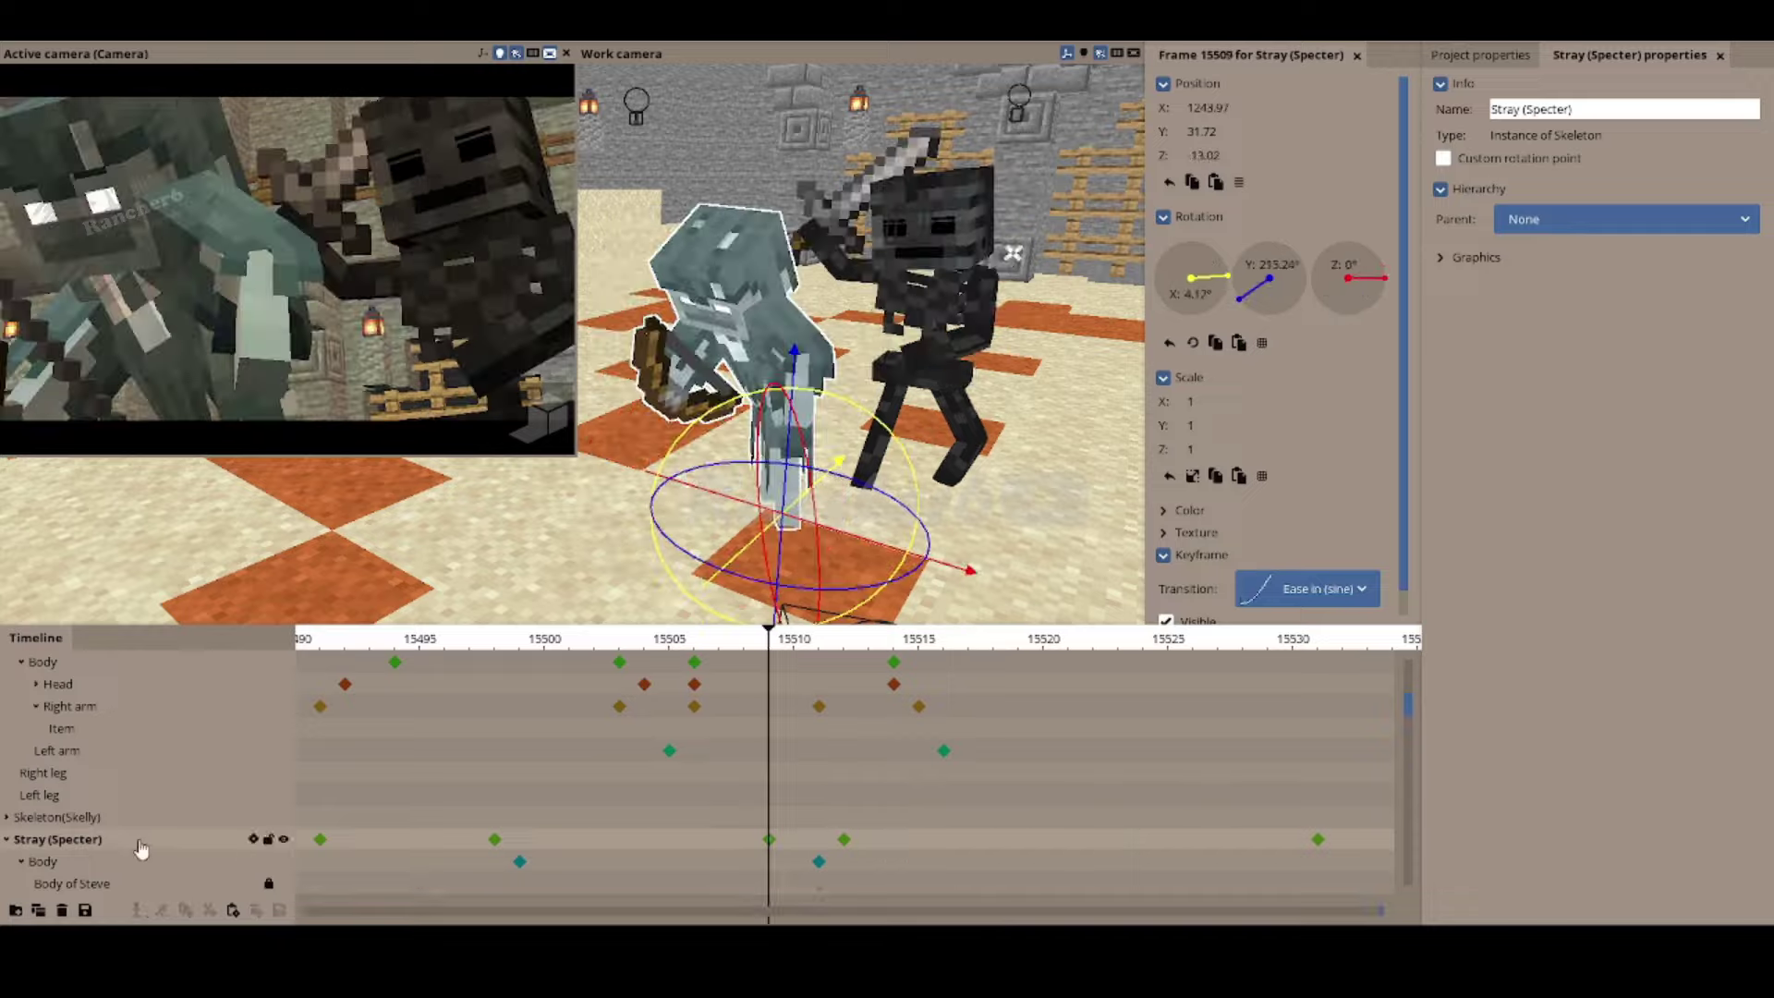
# Step: Move the Stray's body, head and arm keyframes to frame 15508, and keyframe its body at frames 15512 and 15530
pyautogui.scroll(-2, 370, 831)
pyautogui.click(769, 862)
pyautogui.moveTo(752, 862); pyautogui.dragTo(727, 862)
pyautogui.click(843, 750)
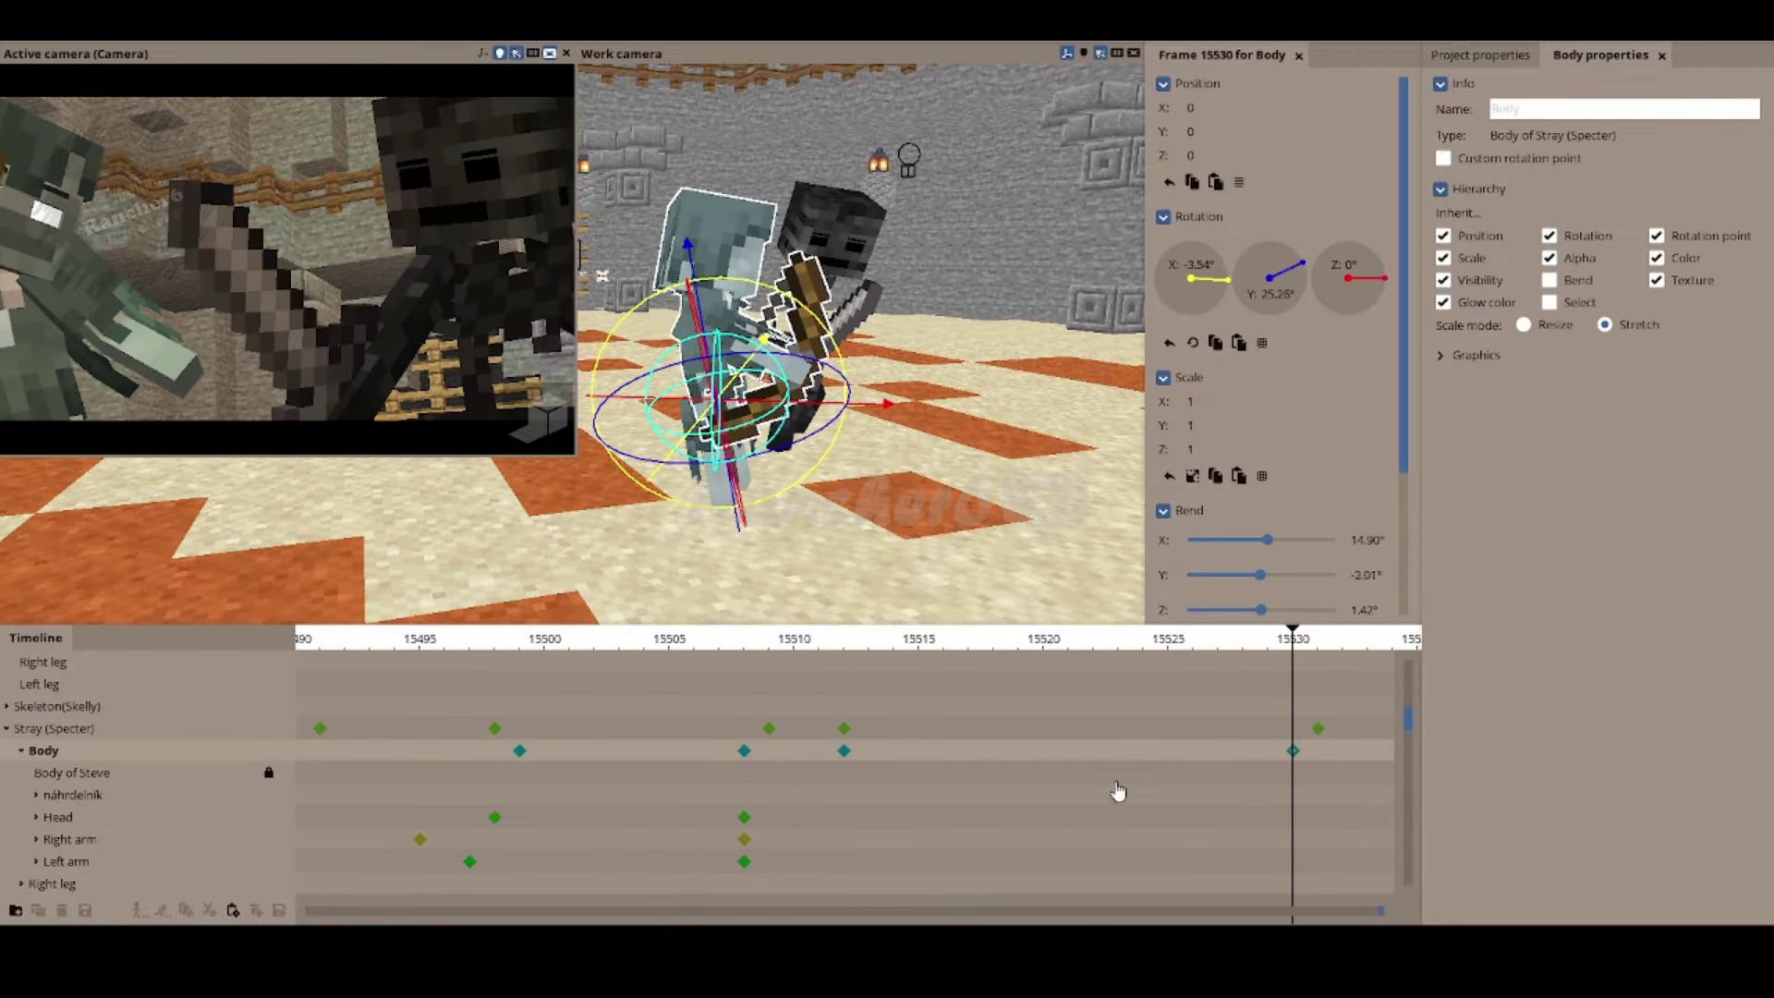
# Step: Keyframe the Stray's recoil at frames 15522 and 15530 and its body at frame 15523, and animate its left arm from frame 15507
pyautogui.keyDown('ctrl'); pyautogui.scroll(-3, 1118, 791); pyautogui.keyUp('ctrl')
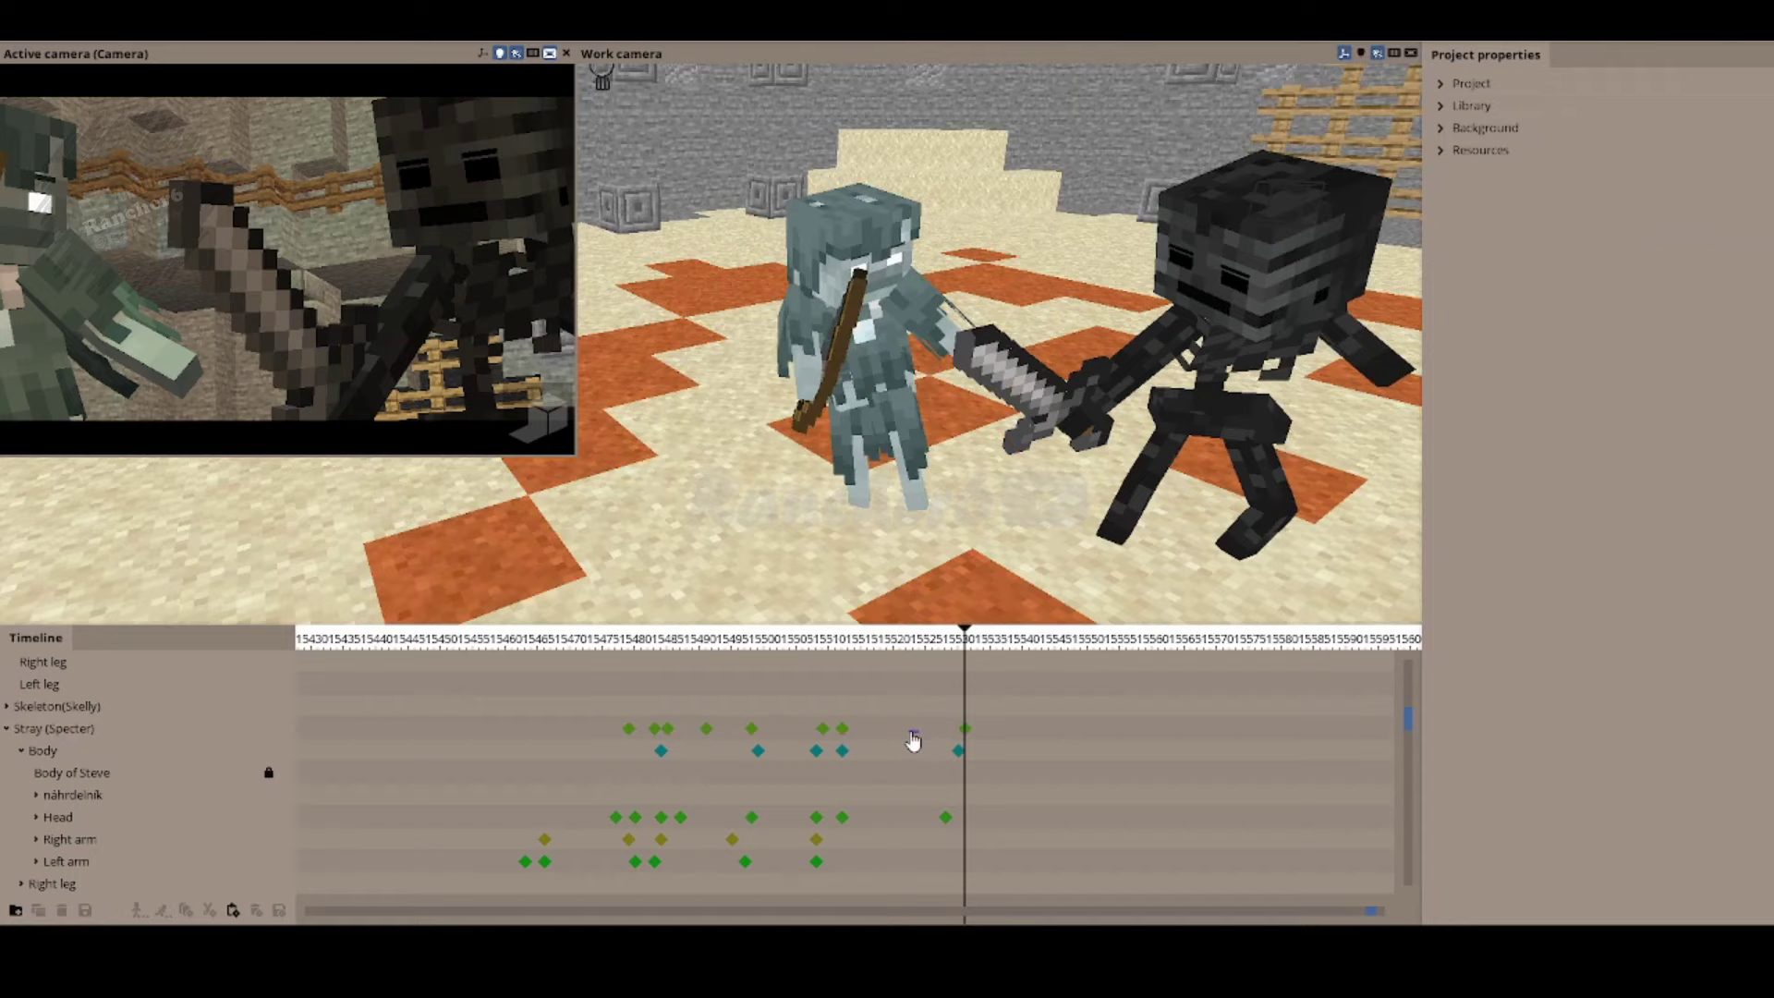
pyautogui.click(960, 728)
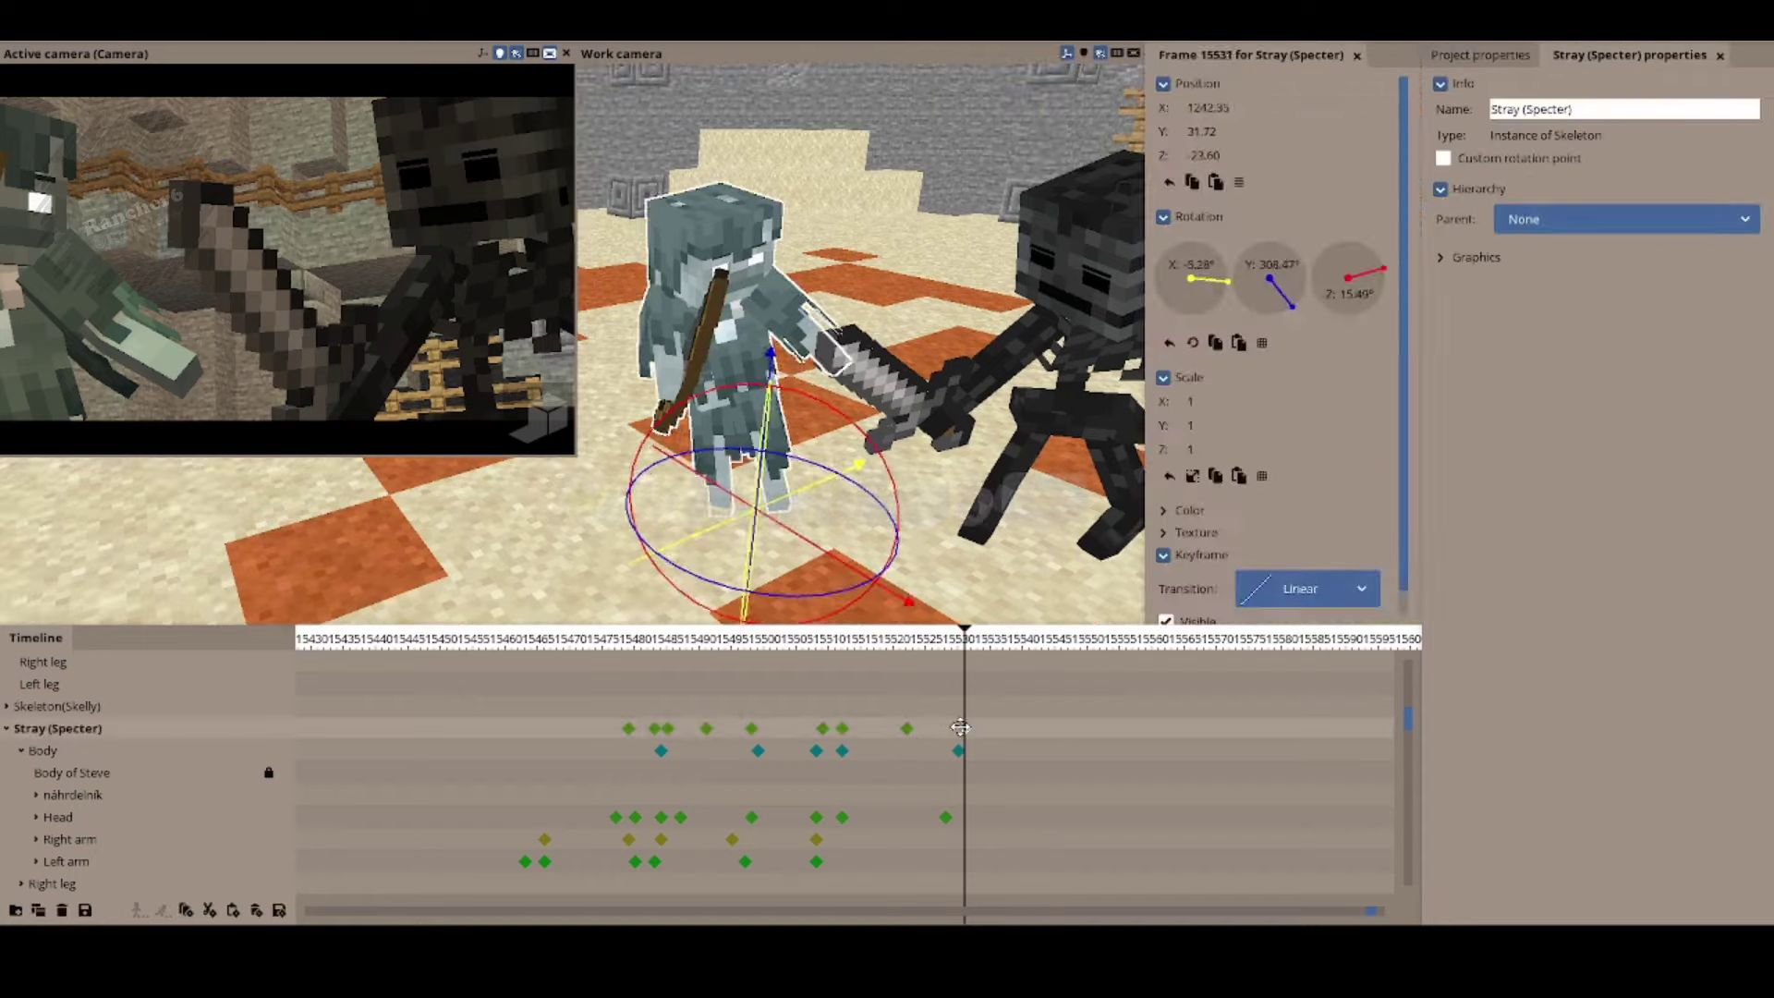
pyautogui.click(913, 752)
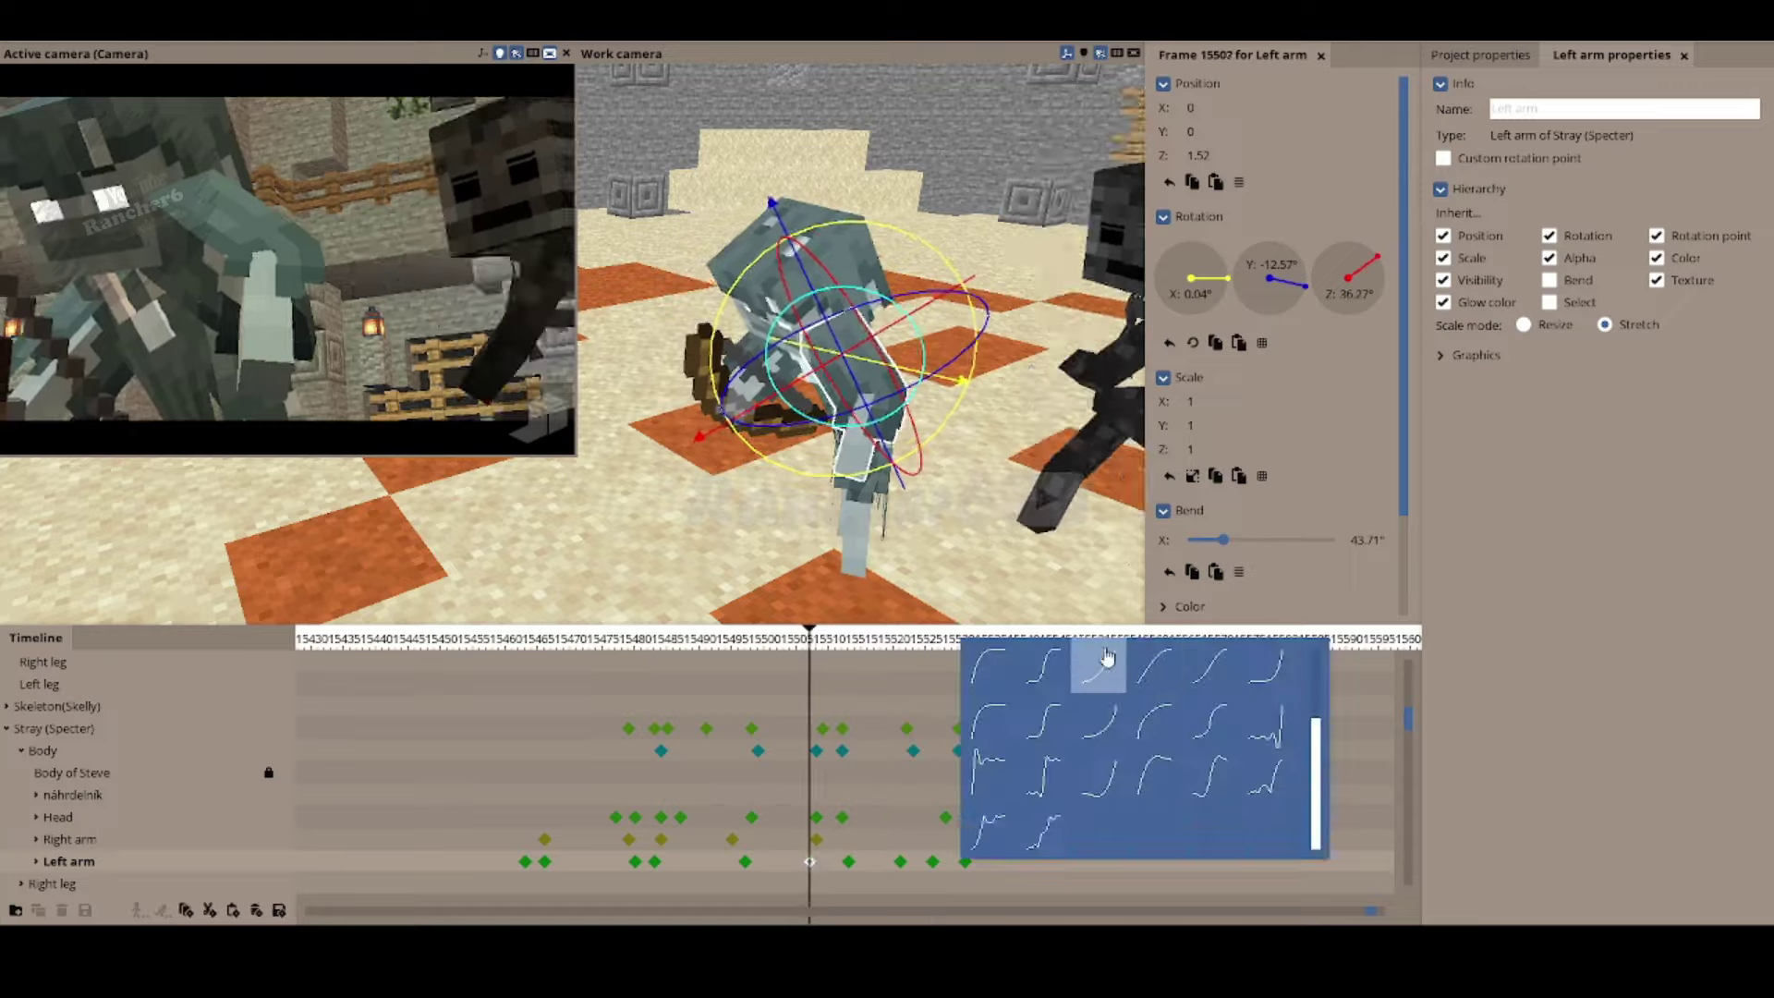
pyautogui.click(869, 840)
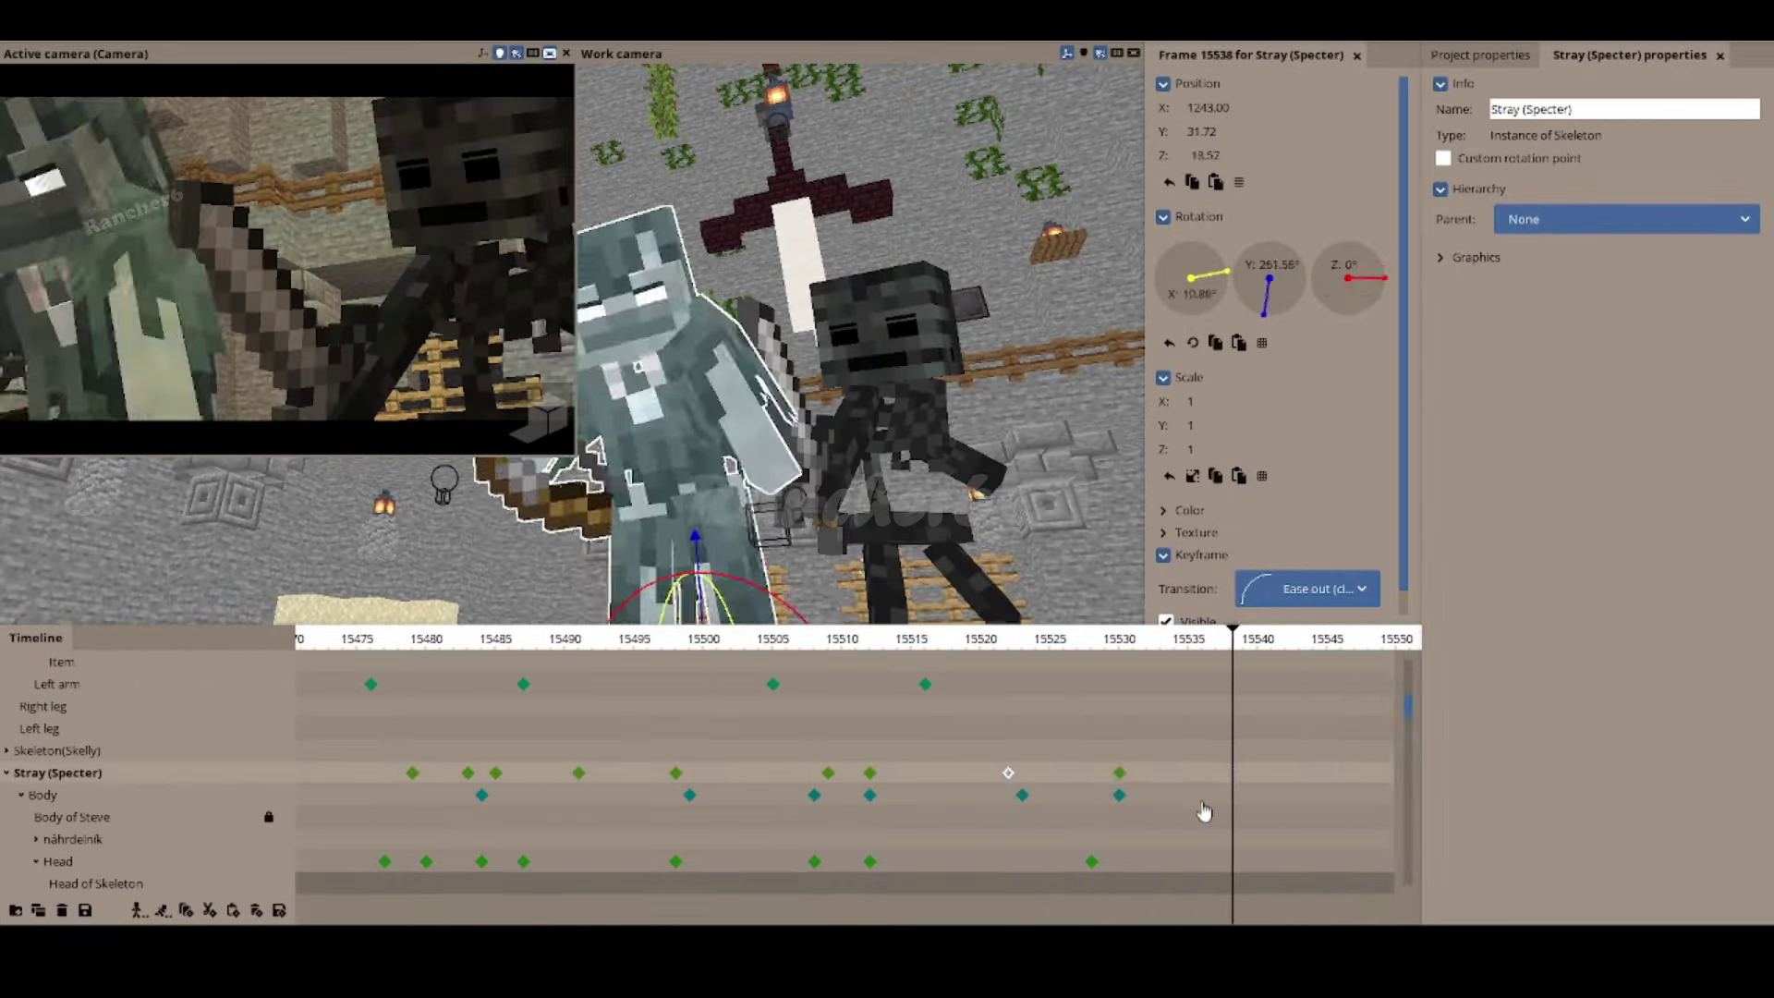
pyautogui.moveTo(1022, 632); pyautogui.dragTo(1069, 632)
pyautogui.moveTo(1070, 632); pyautogui.dragTo(1117, 617)
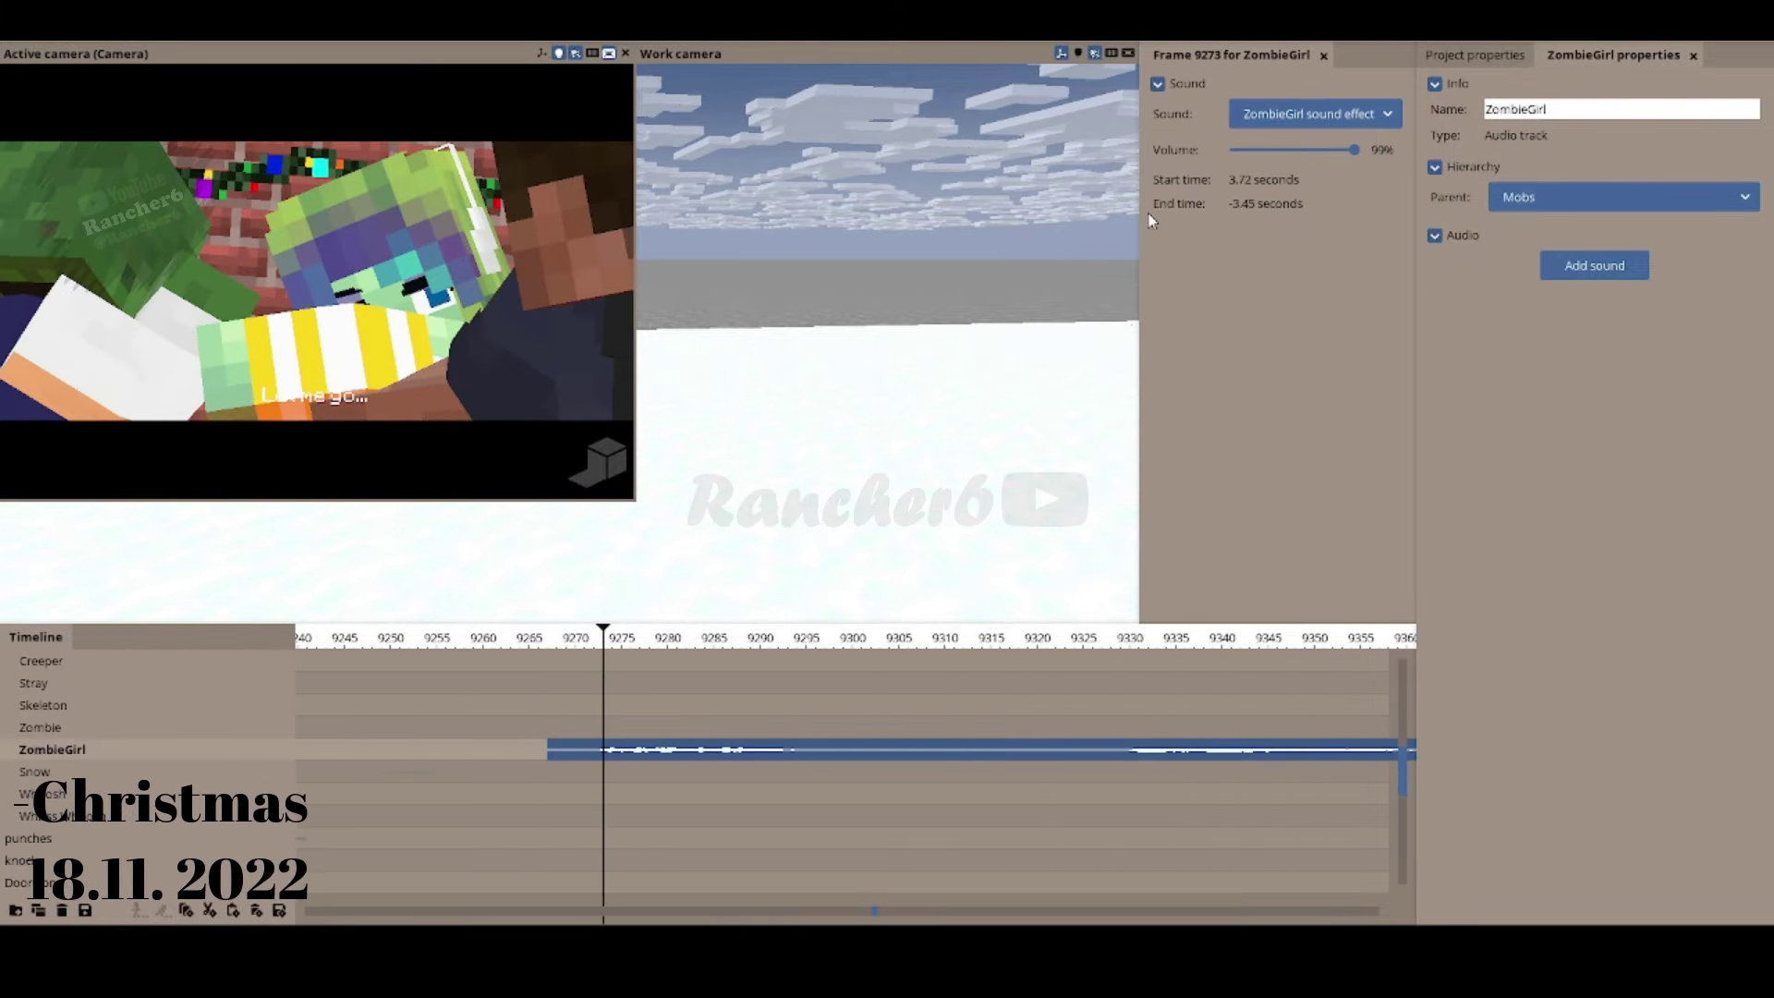
# Step: Place a Whisss Whoosh clip around frame 9293, and create an audio track named bakon with the beacon sounds around frame 9285
pyautogui.click(819, 800)
pyautogui.click(788, 791)
pyautogui.click(777, 762)
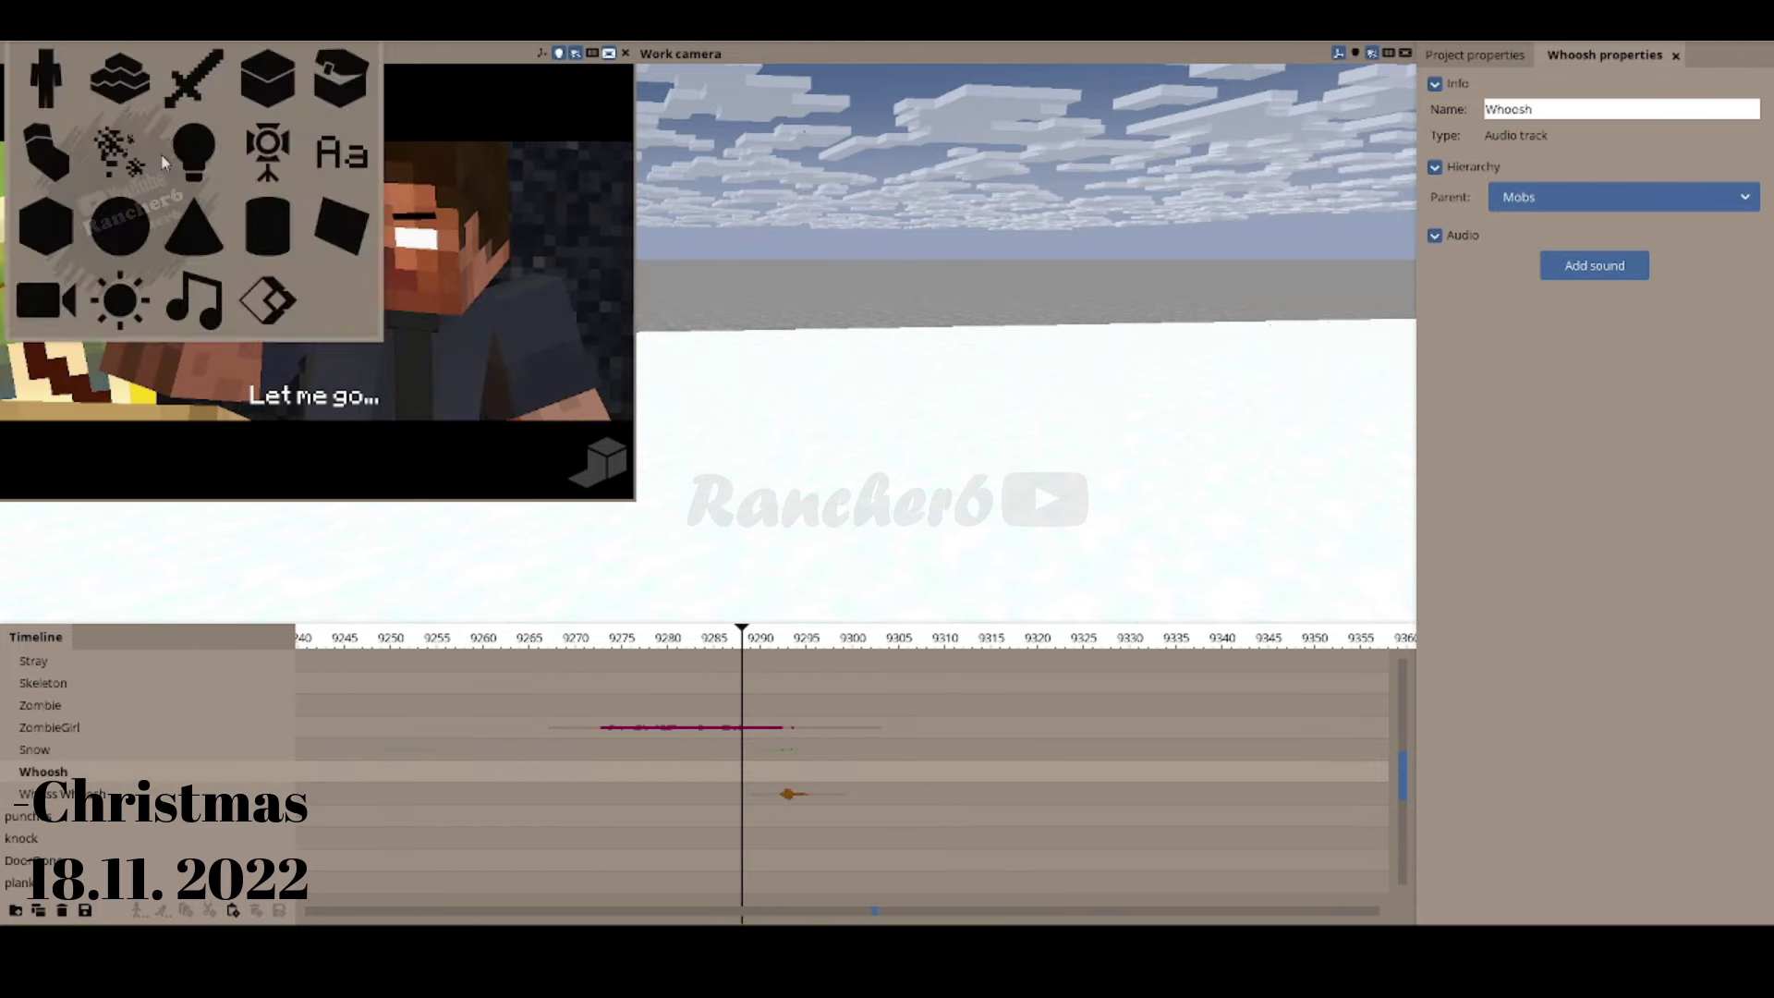
pyautogui.click(190, 296)
pyautogui.click(1570, 108)
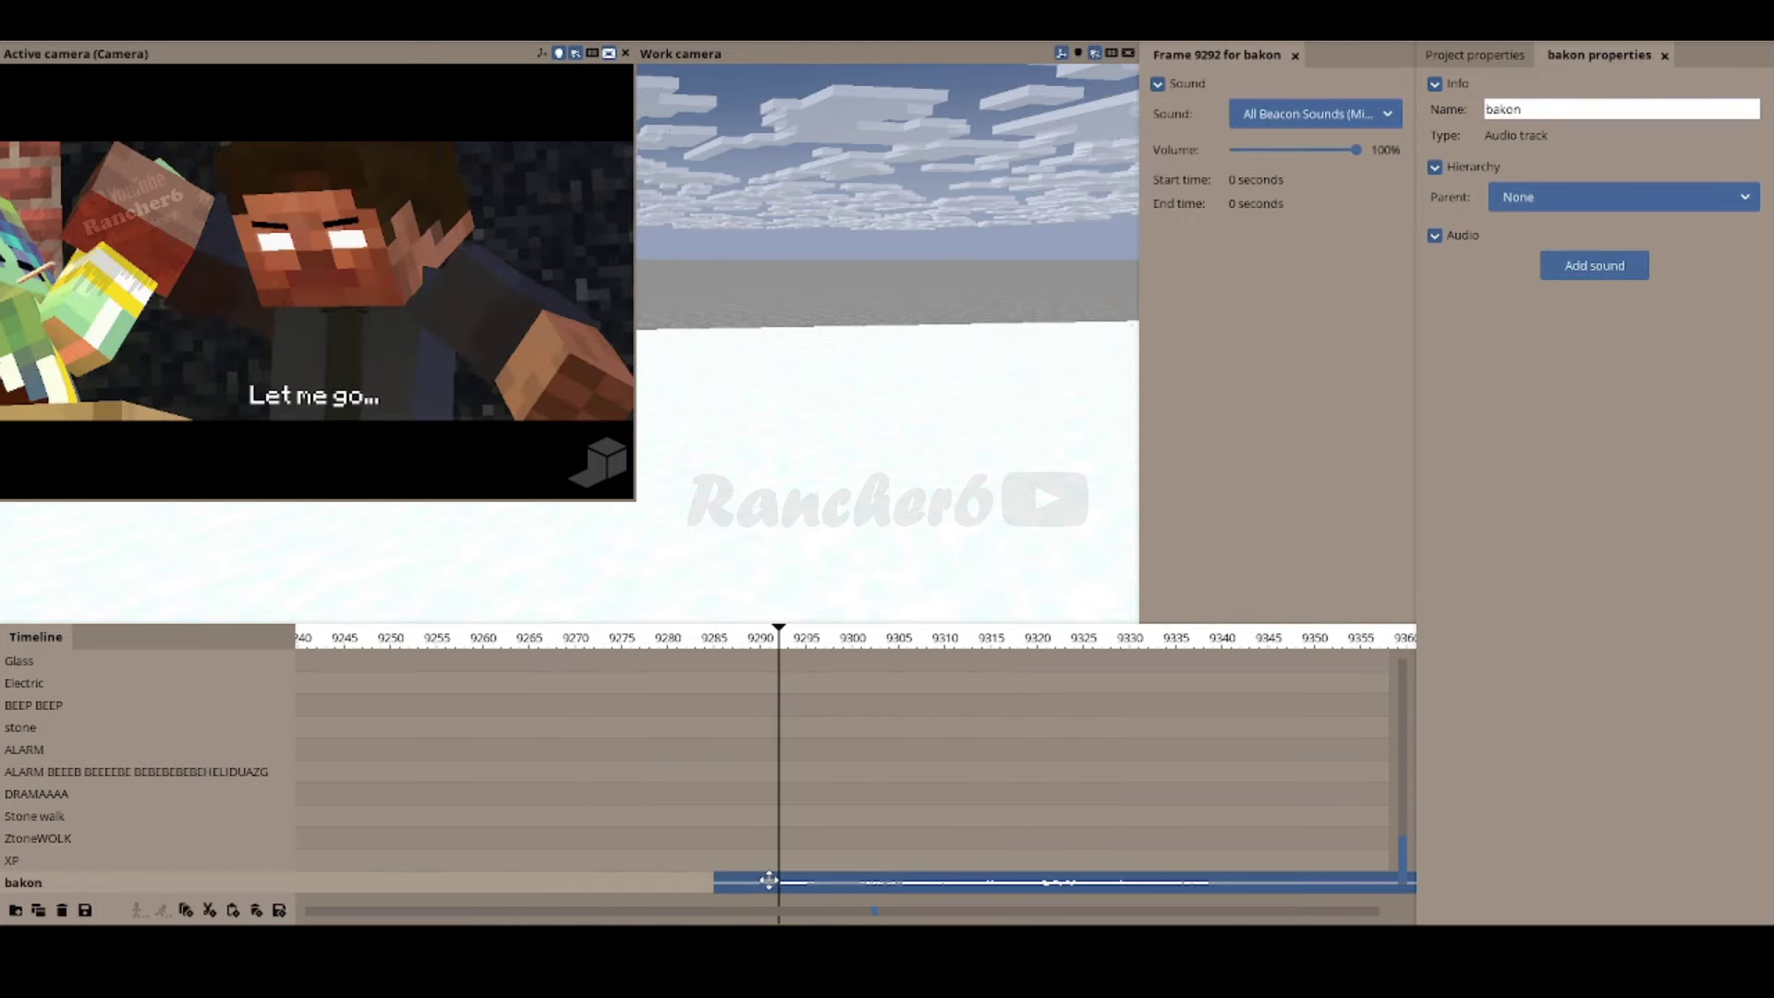
# Step: Place a trimmed ZombieGirl sound starting around frame 9353 and a trimmed Stray sound at 29% volume around frame 9420
pyautogui.keyDown('ctrl'); pyautogui.scroll(-3, 794, 878); pyautogui.keyUp('ctrl')
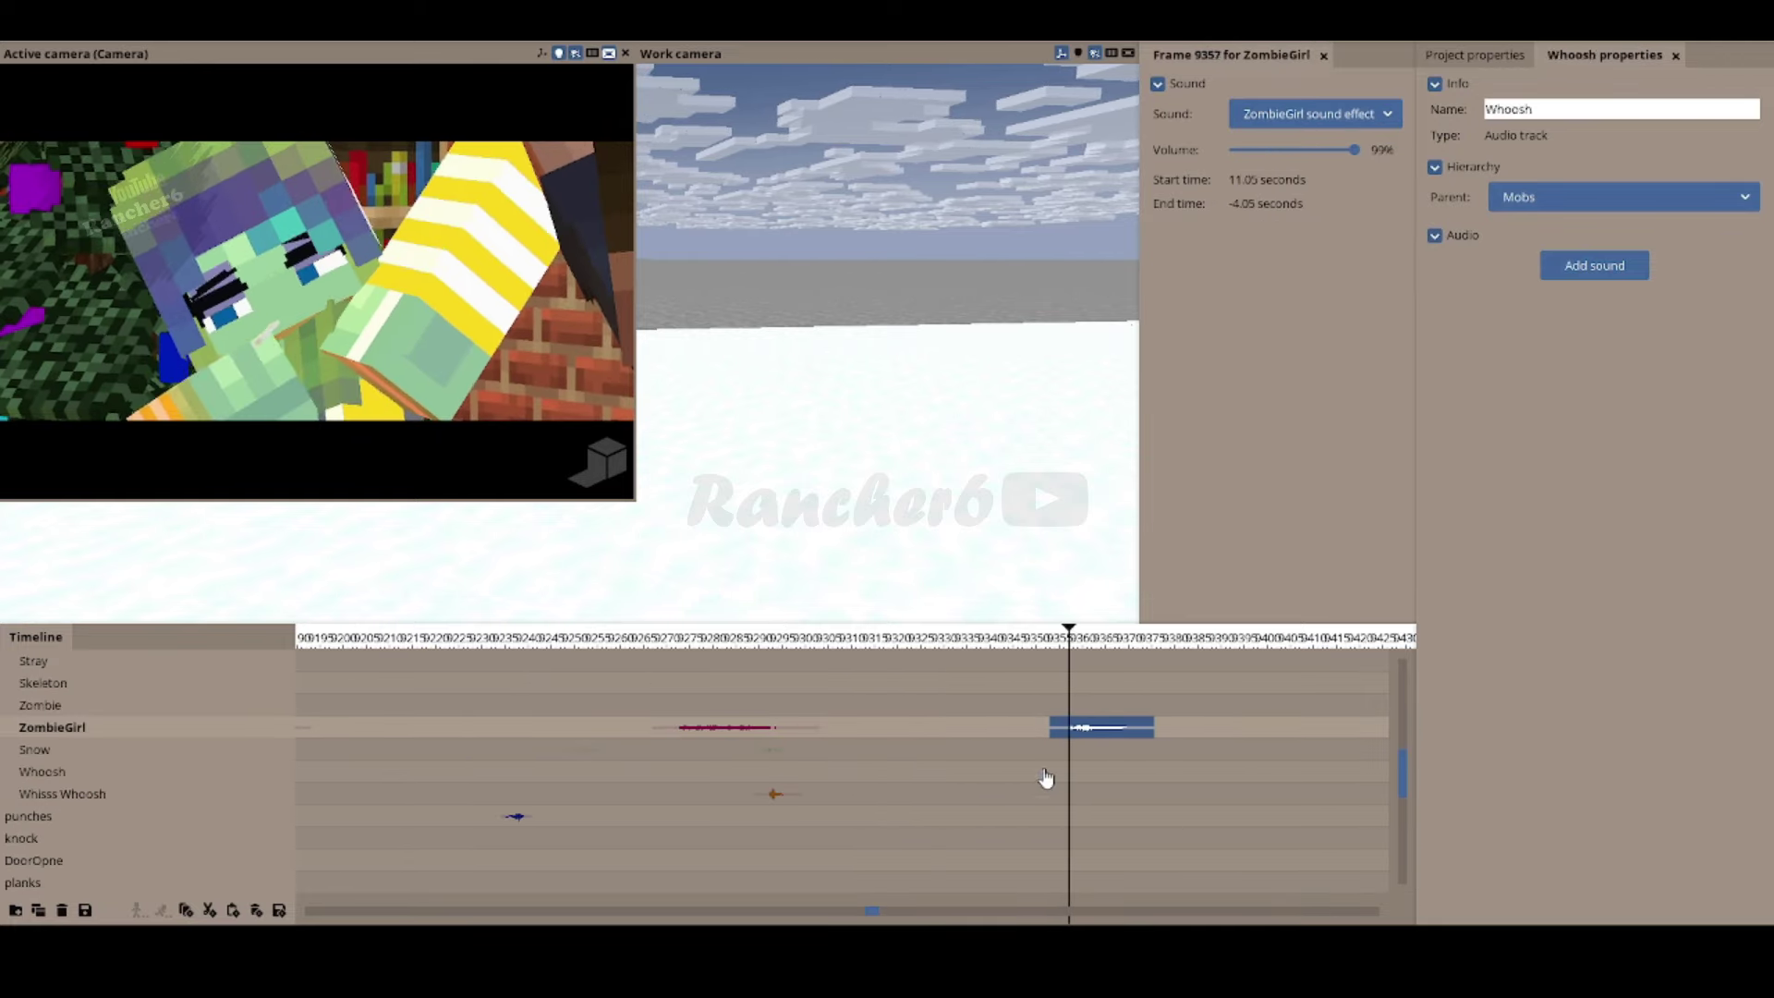
pyautogui.click(1060, 746)
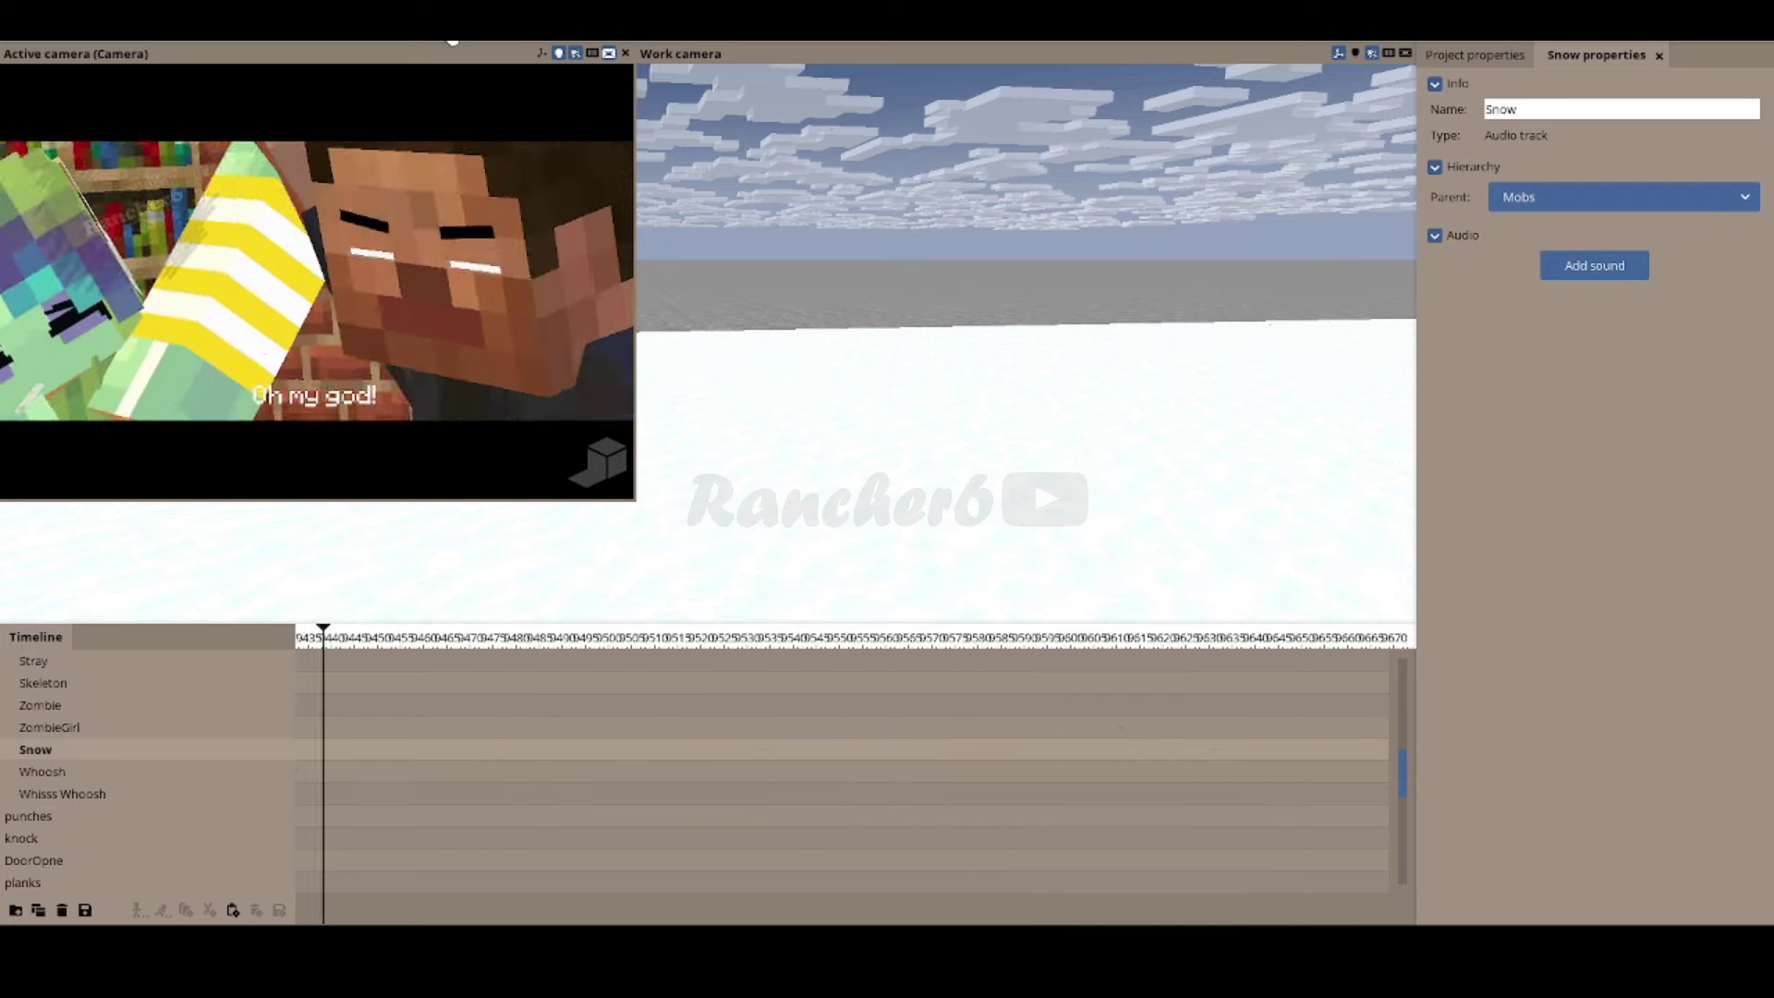
pyautogui.scroll(3, 91, 721)
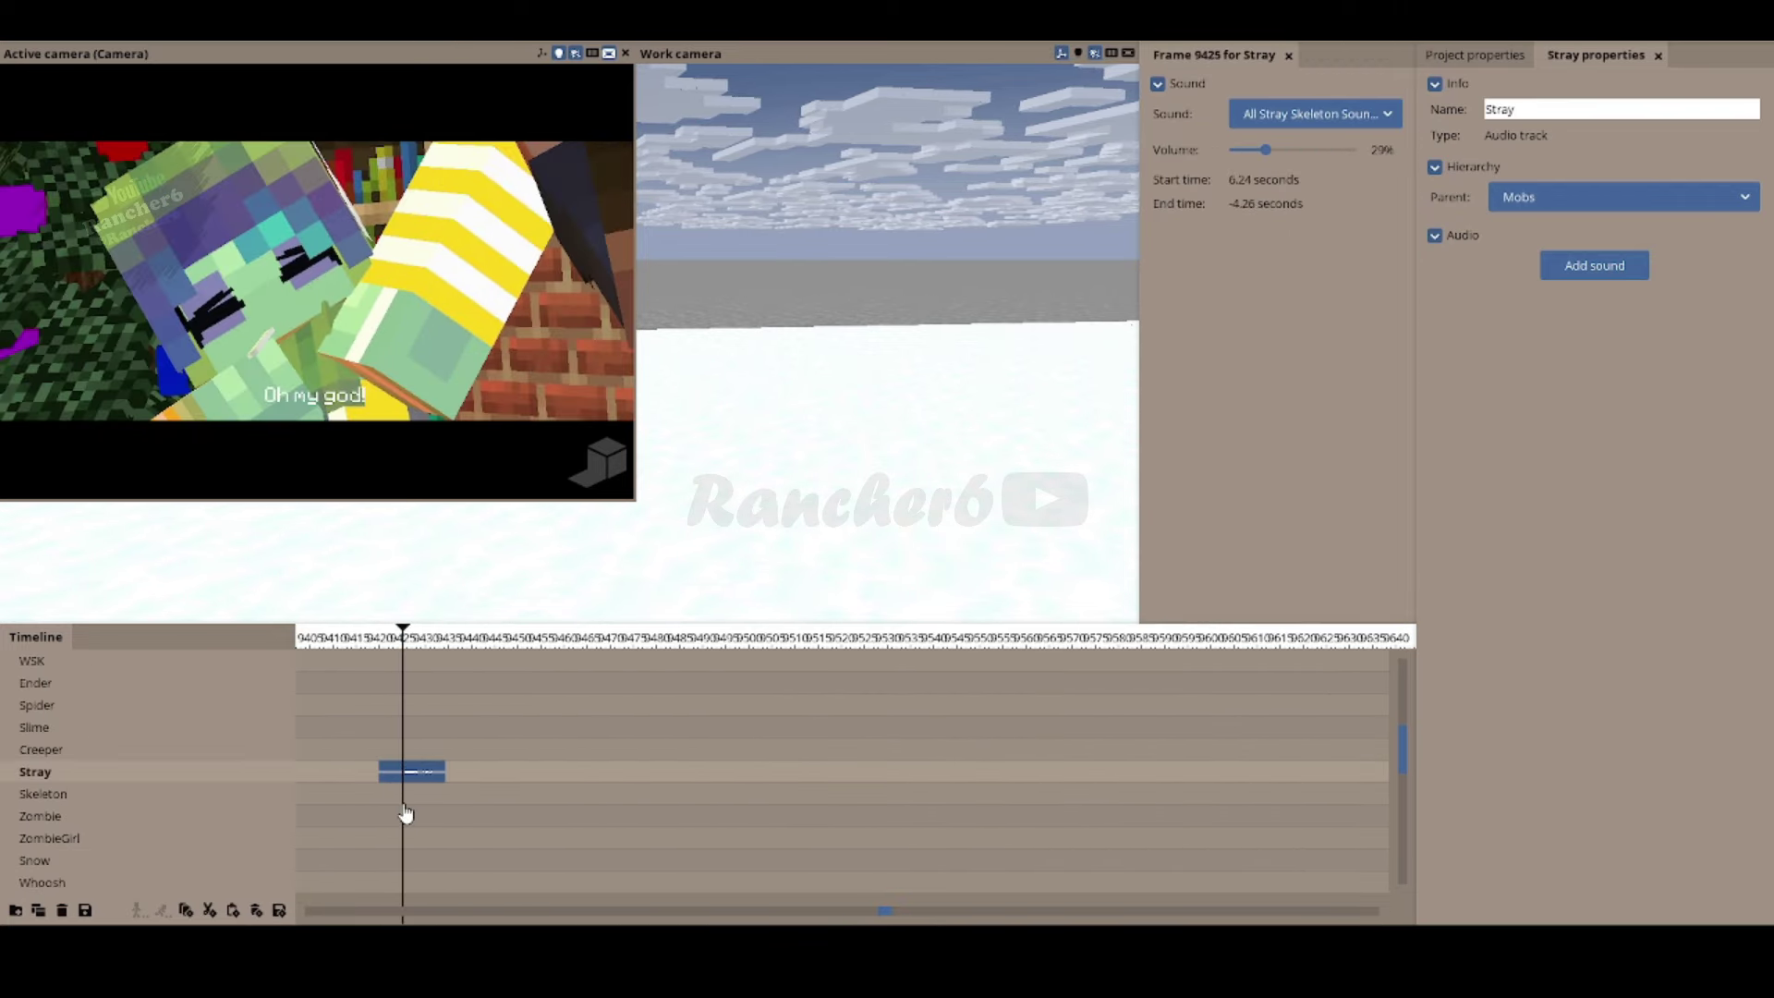
# Step: Add a Stray sound at frame 9515 with 51% volume, and place two planks clips near frame 9600 with their volume lowered
pyautogui.click(379, 751)
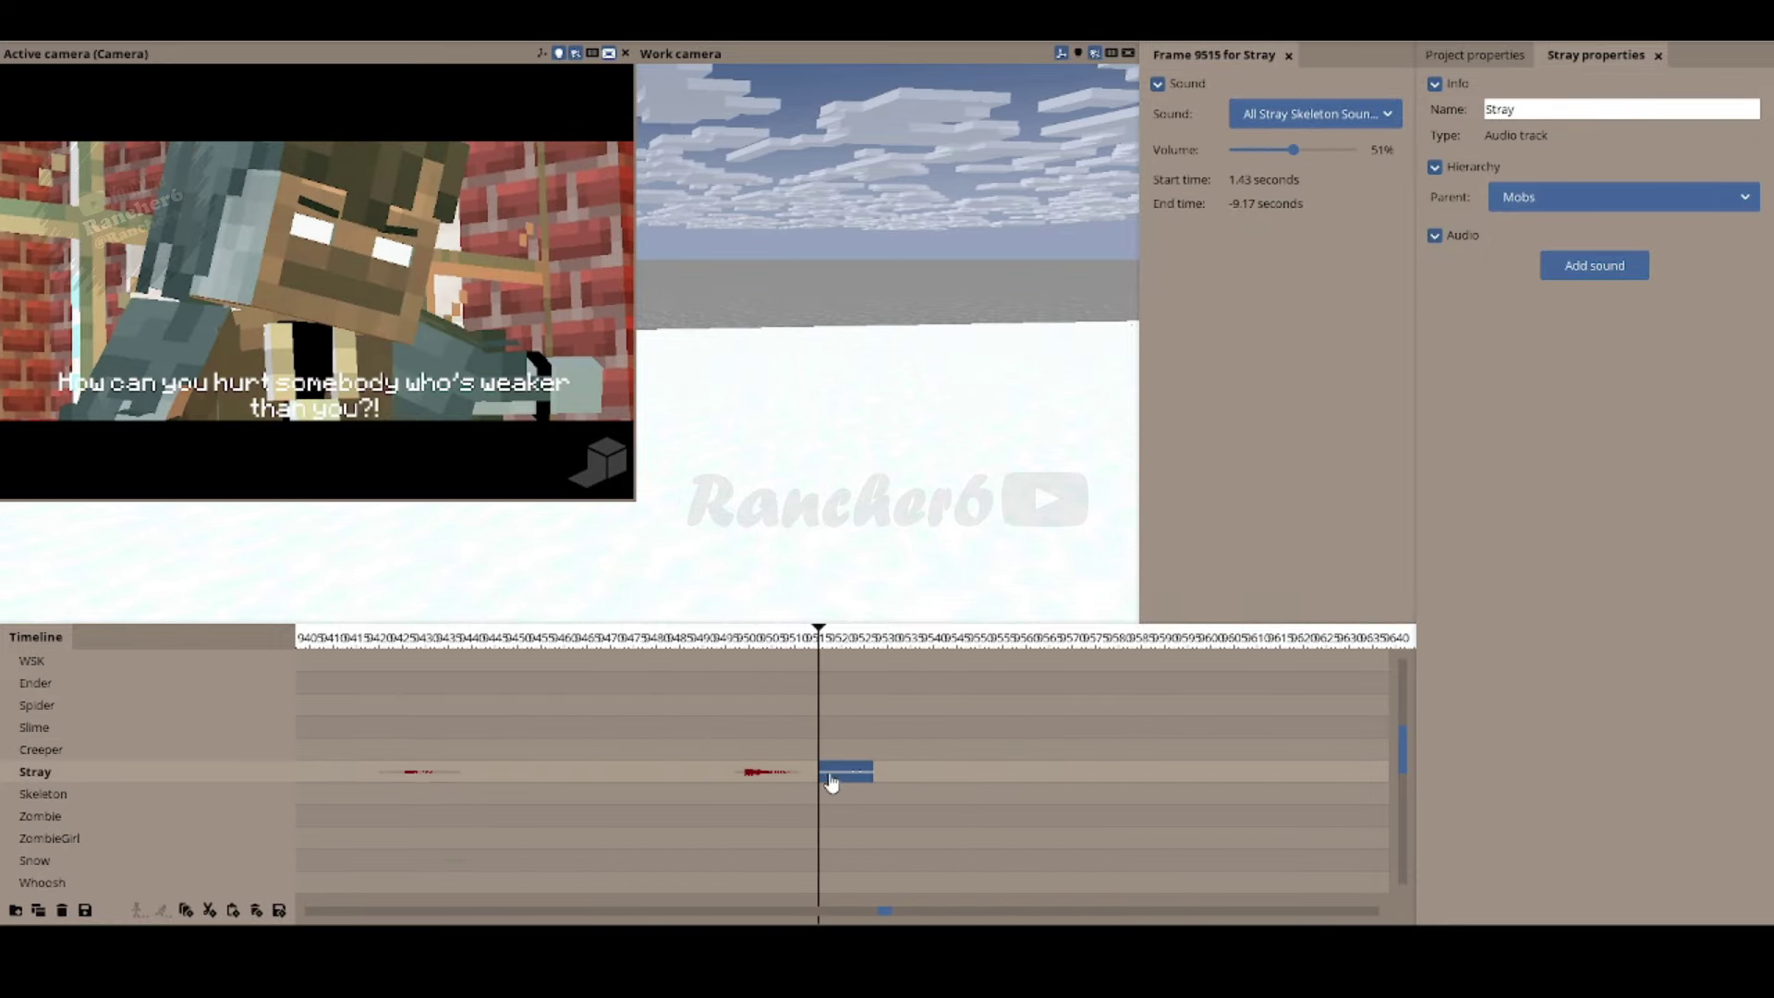
pyautogui.click(718, 779)
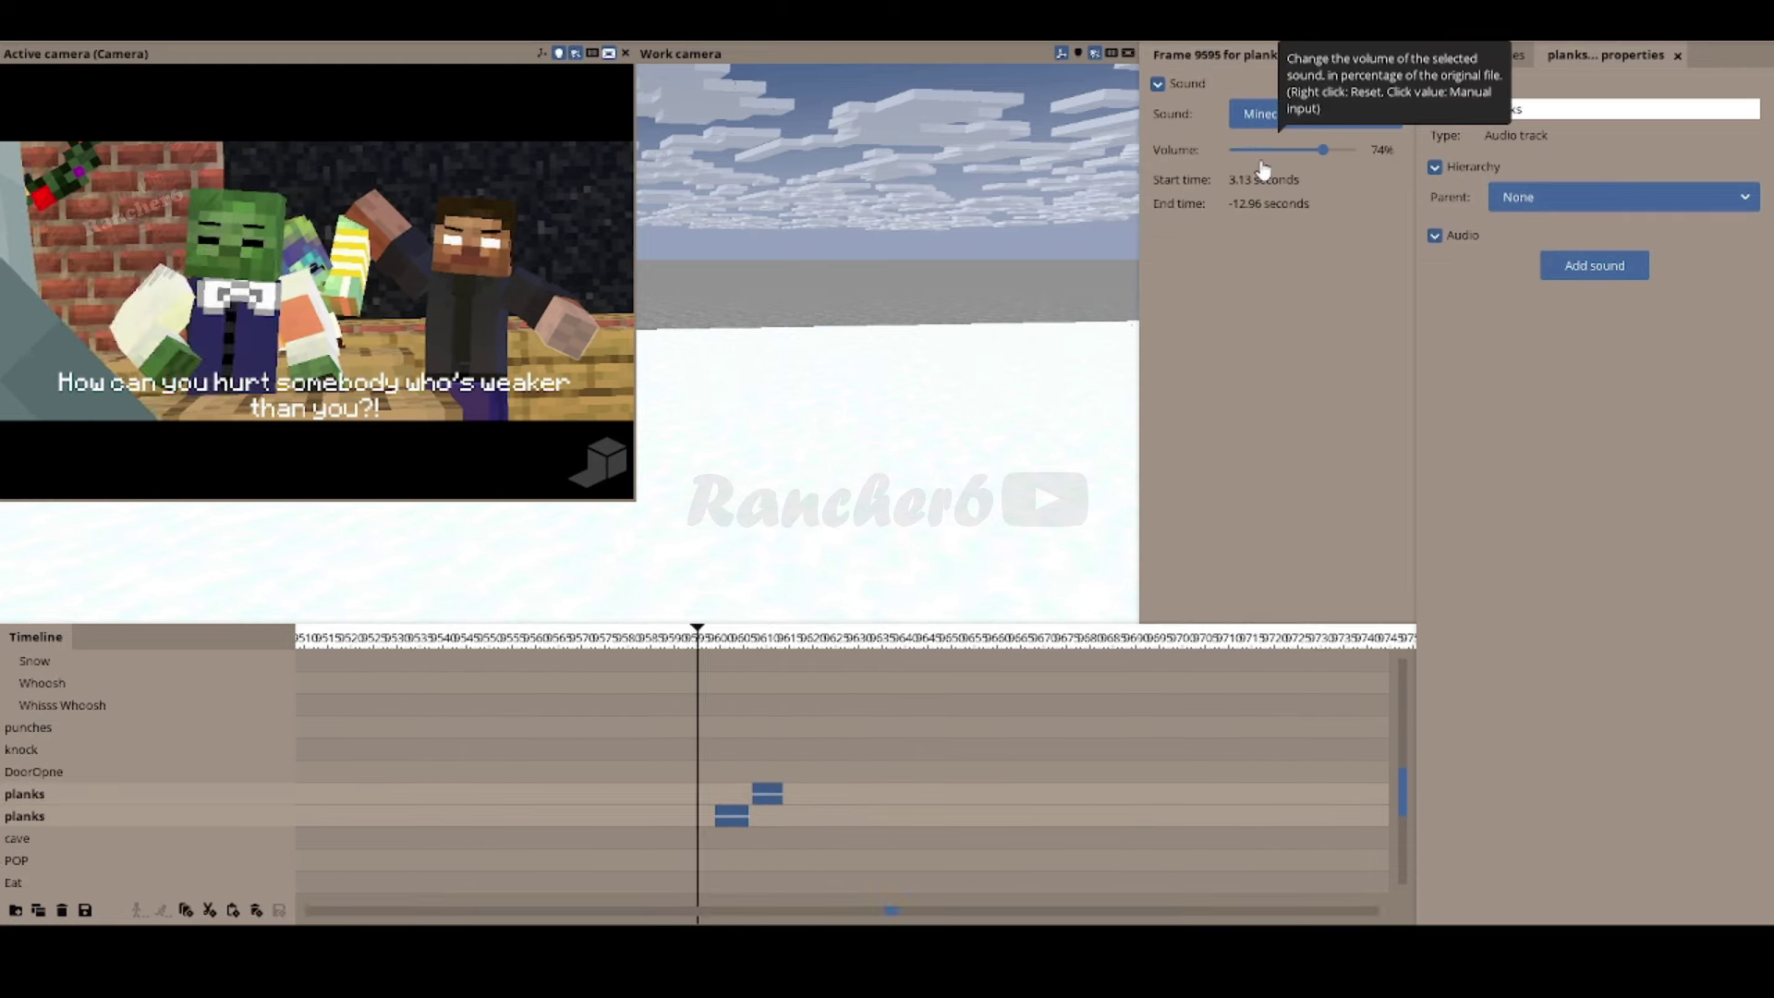
pyautogui.click(175, 772)
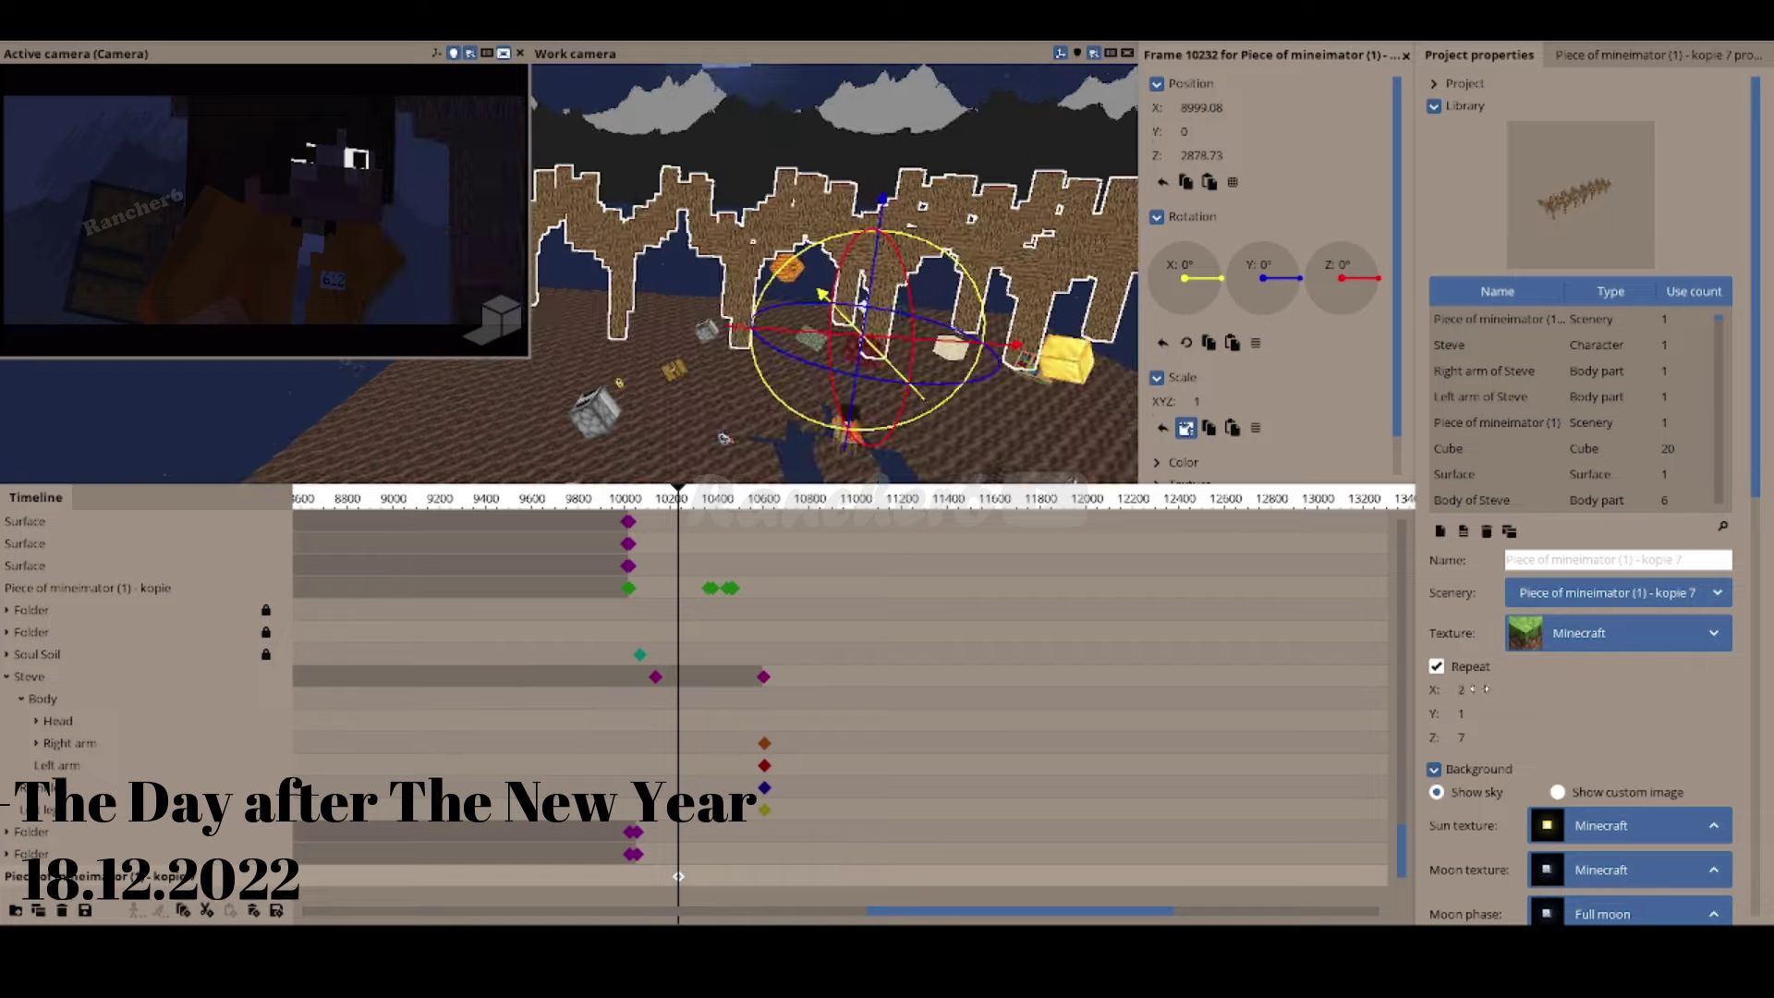
# Step: Repeat the tree scenery into a long row, and position a separate single tree copy beside the floor
pyautogui.moveTo(1529, 689); pyautogui.dragTo(1349, 675)
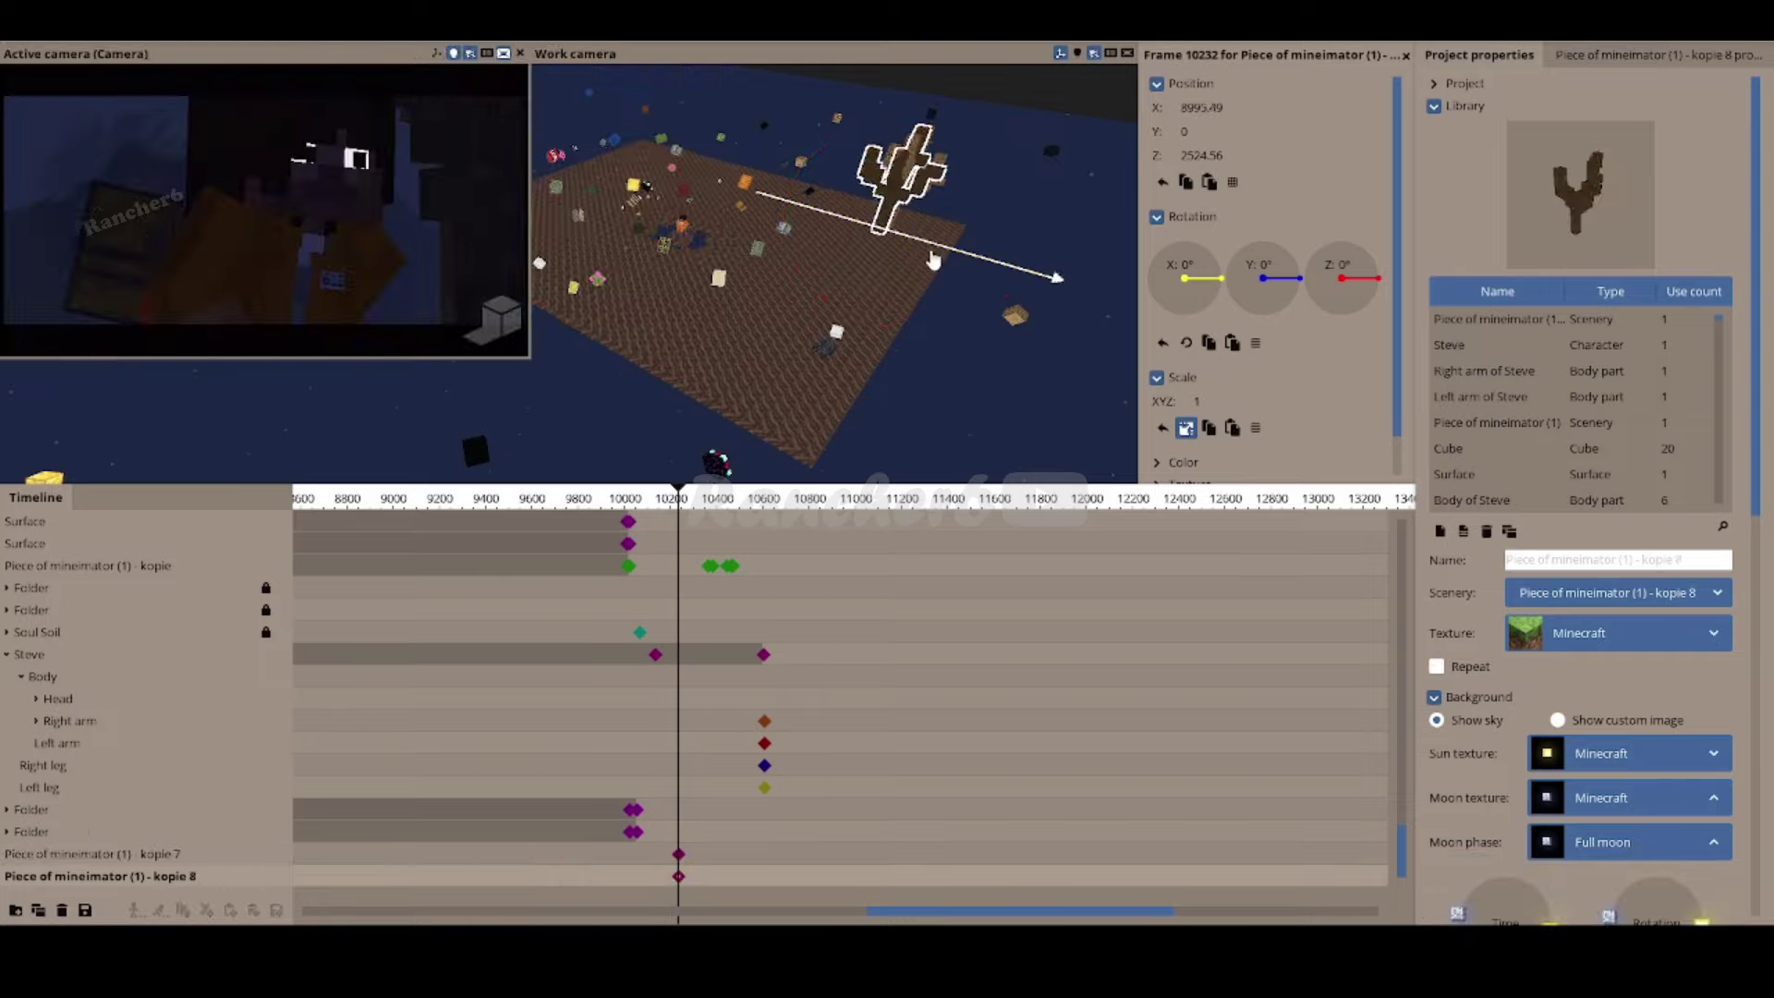
pyautogui.click(92, 854)
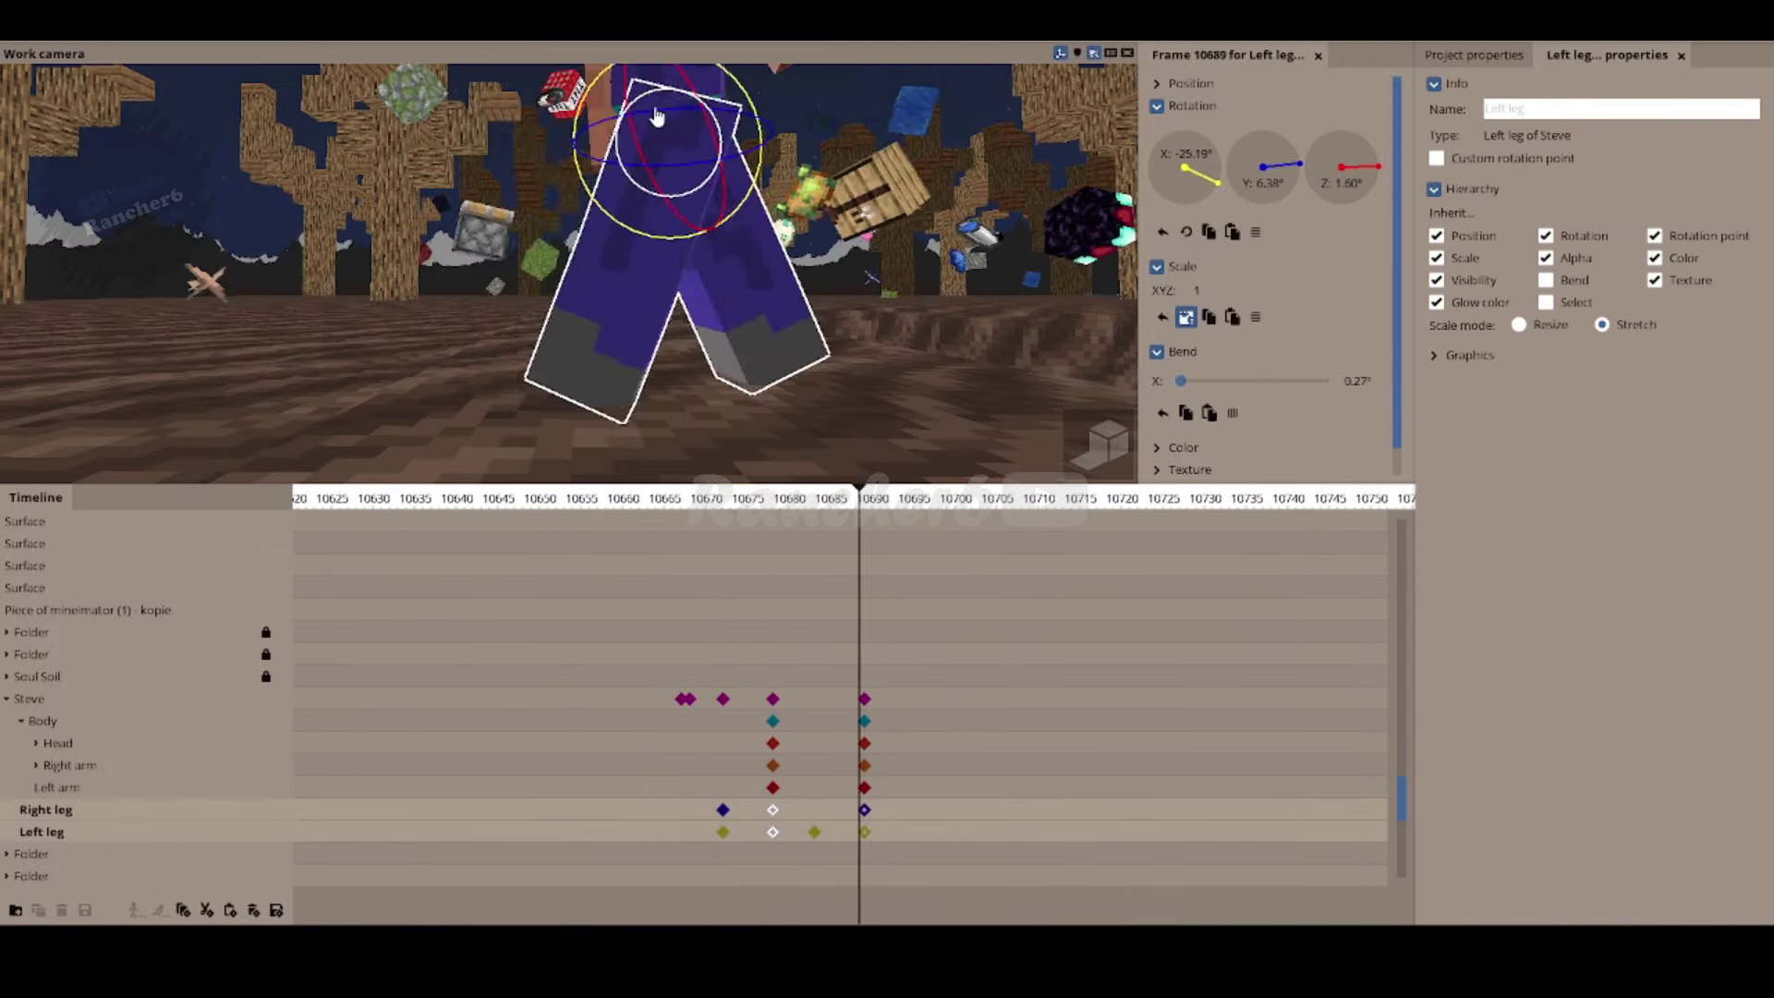
# Step: Refine Steve's walk by retiming the frame 10689 pose to frame 10691 and keyframing his body and both legs at frame 10684
pyautogui.click(772, 698)
pyautogui.click(961, 831)
pyautogui.click(772, 832)
pyautogui.click(864, 698)
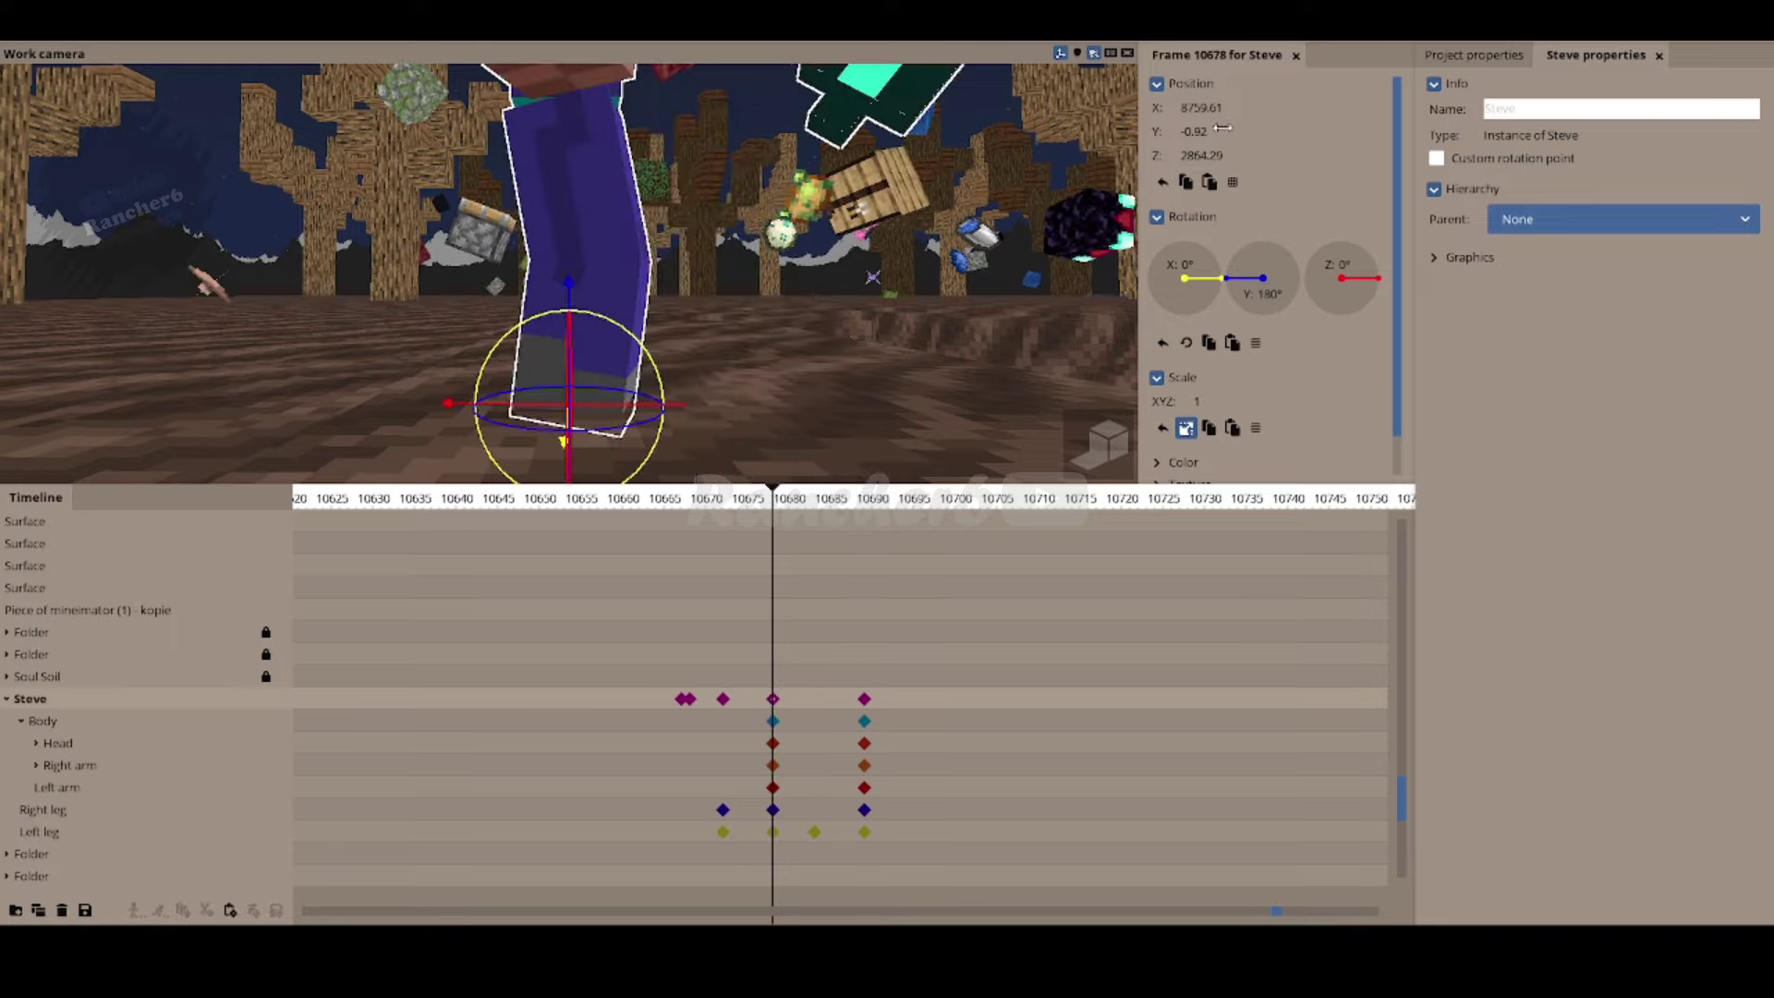
pyautogui.click(863, 832)
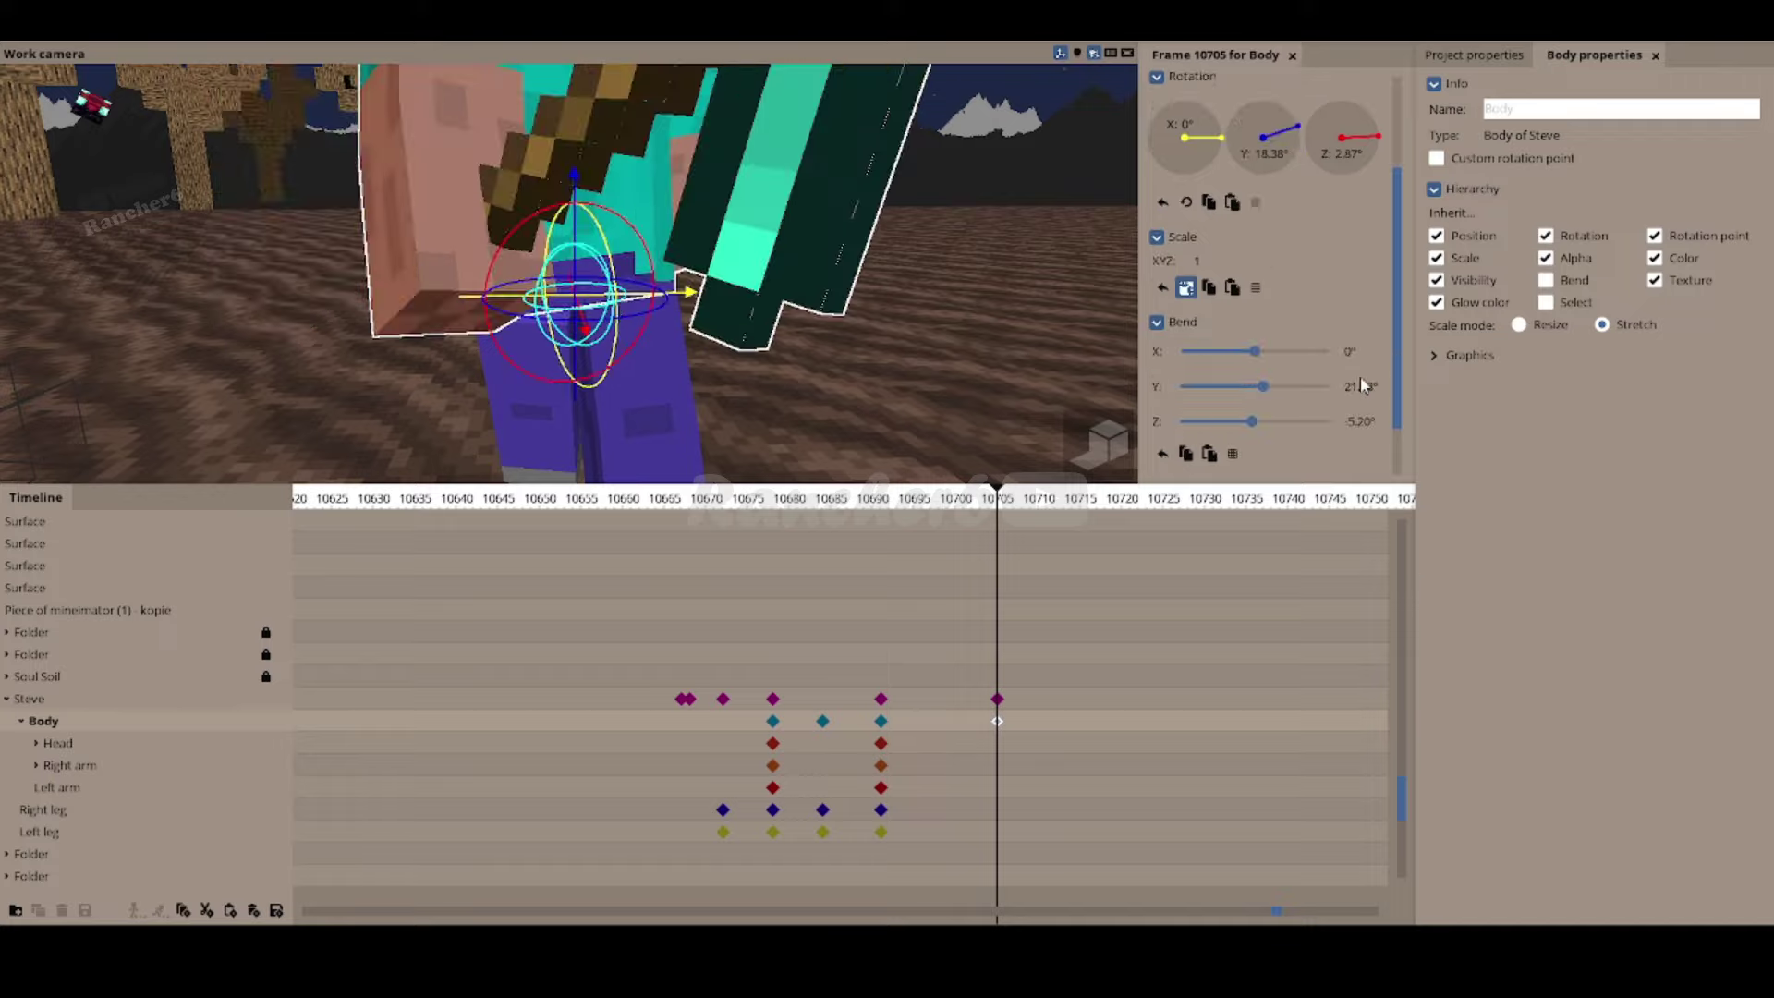
# Step: Complete Steve's next walking pose at frame 10705 by keyframing his head, both arms and both legs from his earlier walk poses
pyautogui.rightClick(880, 725)
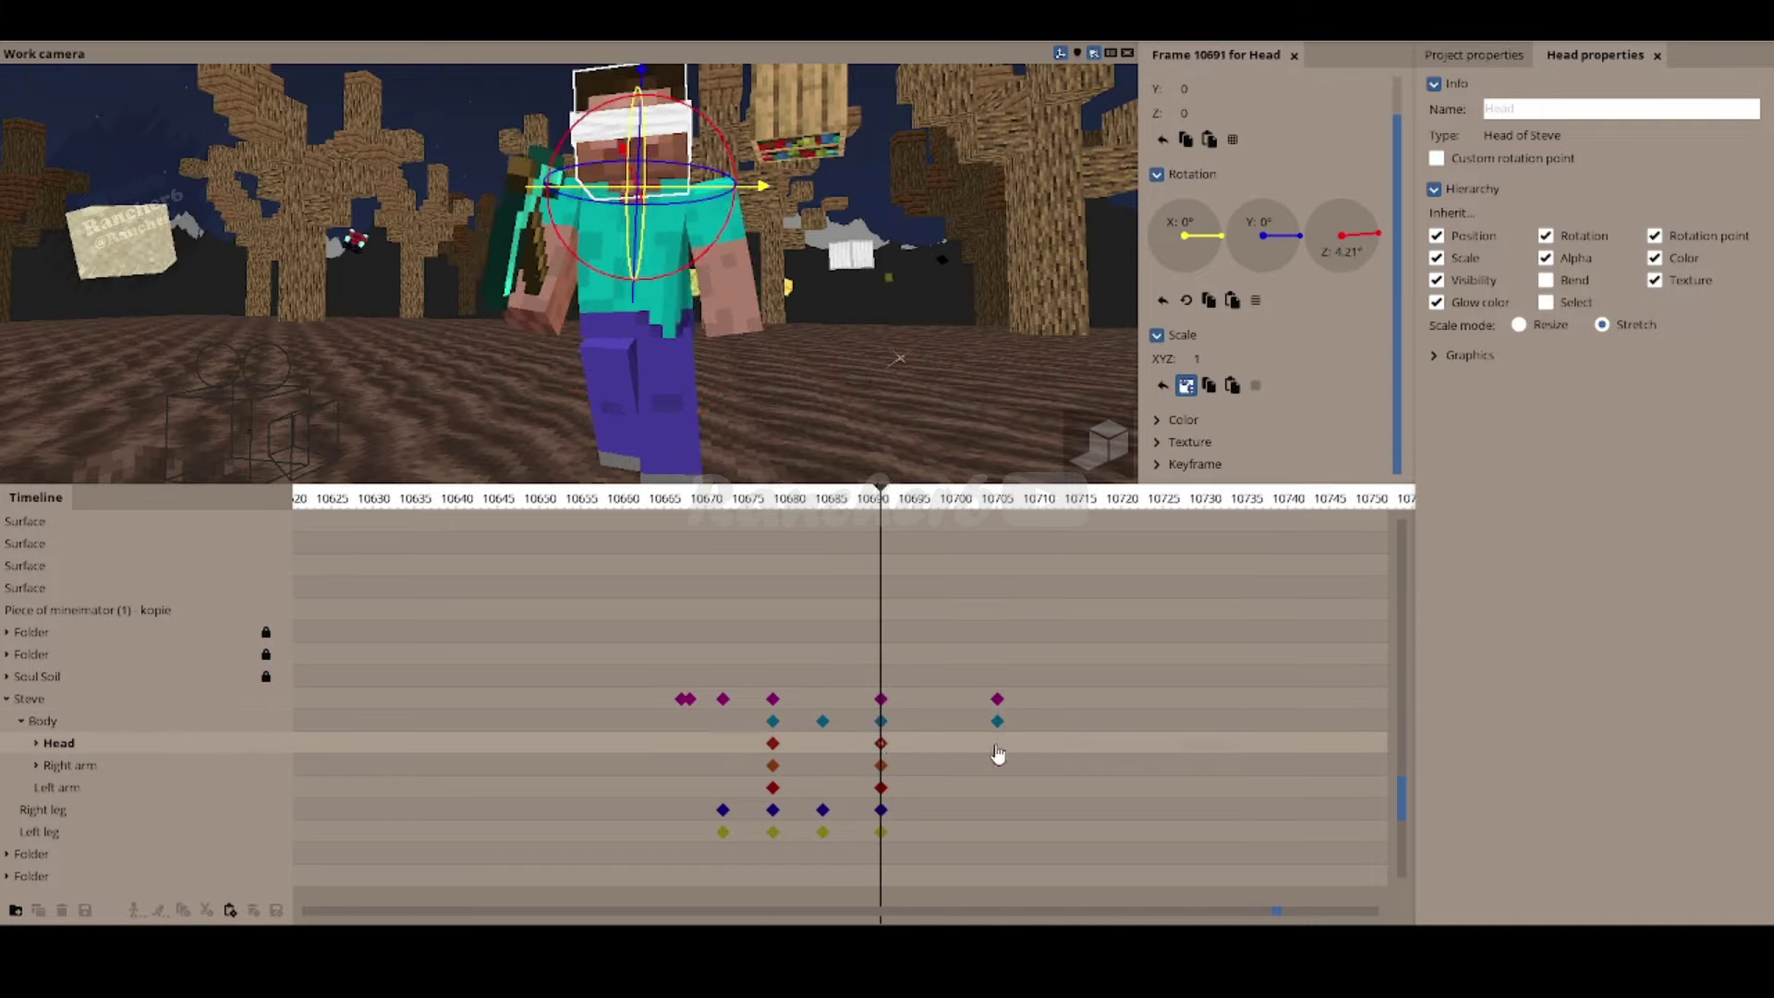
pyautogui.click(774, 833)
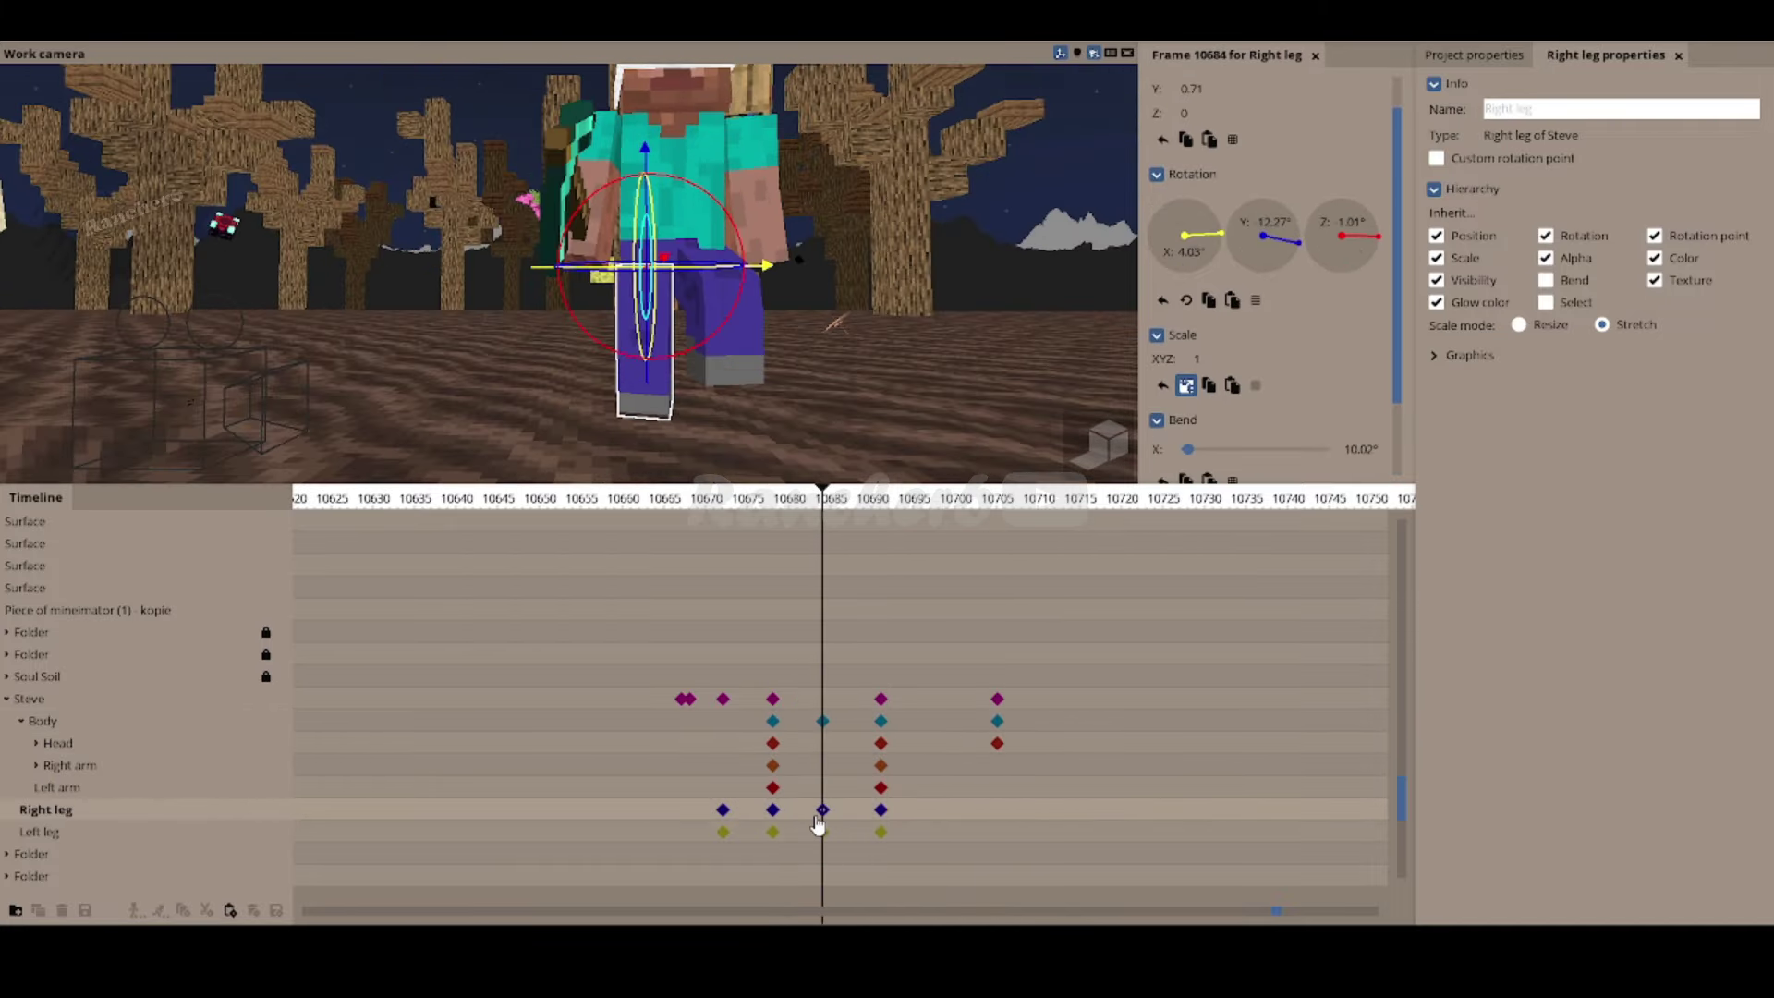
pyautogui.click(880, 831)
pyautogui.click(822, 832)
pyautogui.click(722, 810)
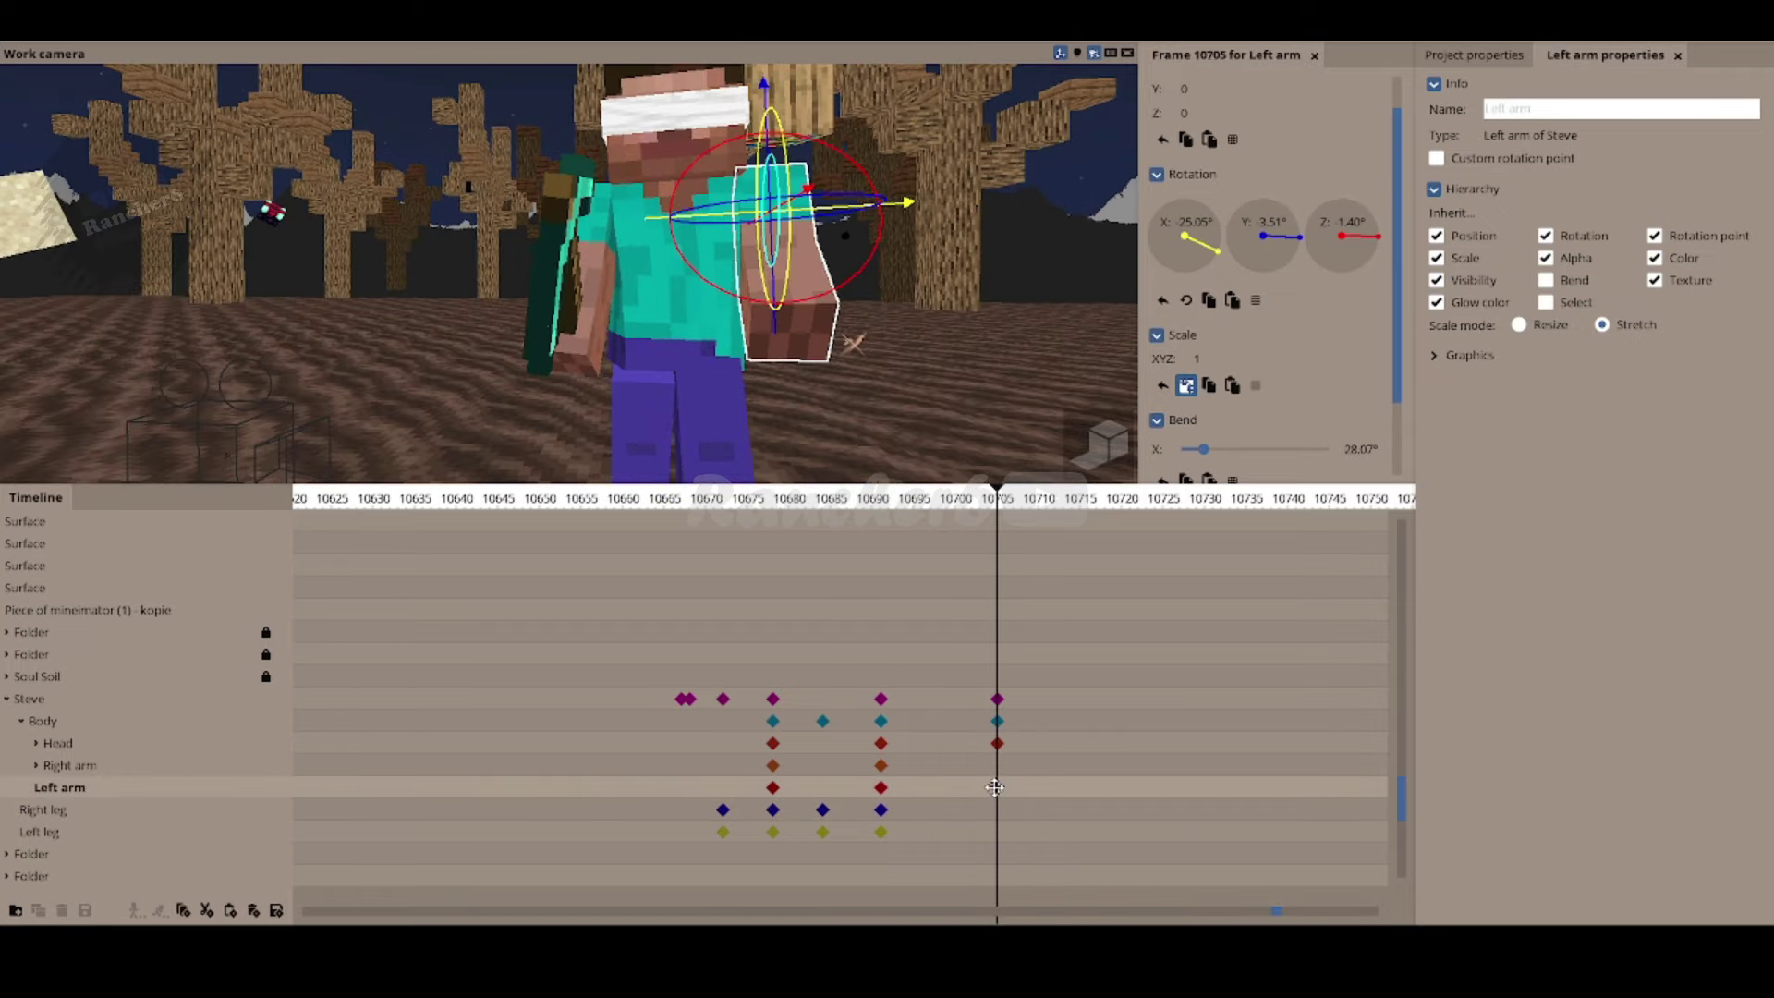
pyautogui.click(880, 765)
pyautogui.click(822, 720)
pyautogui.click(881, 720)
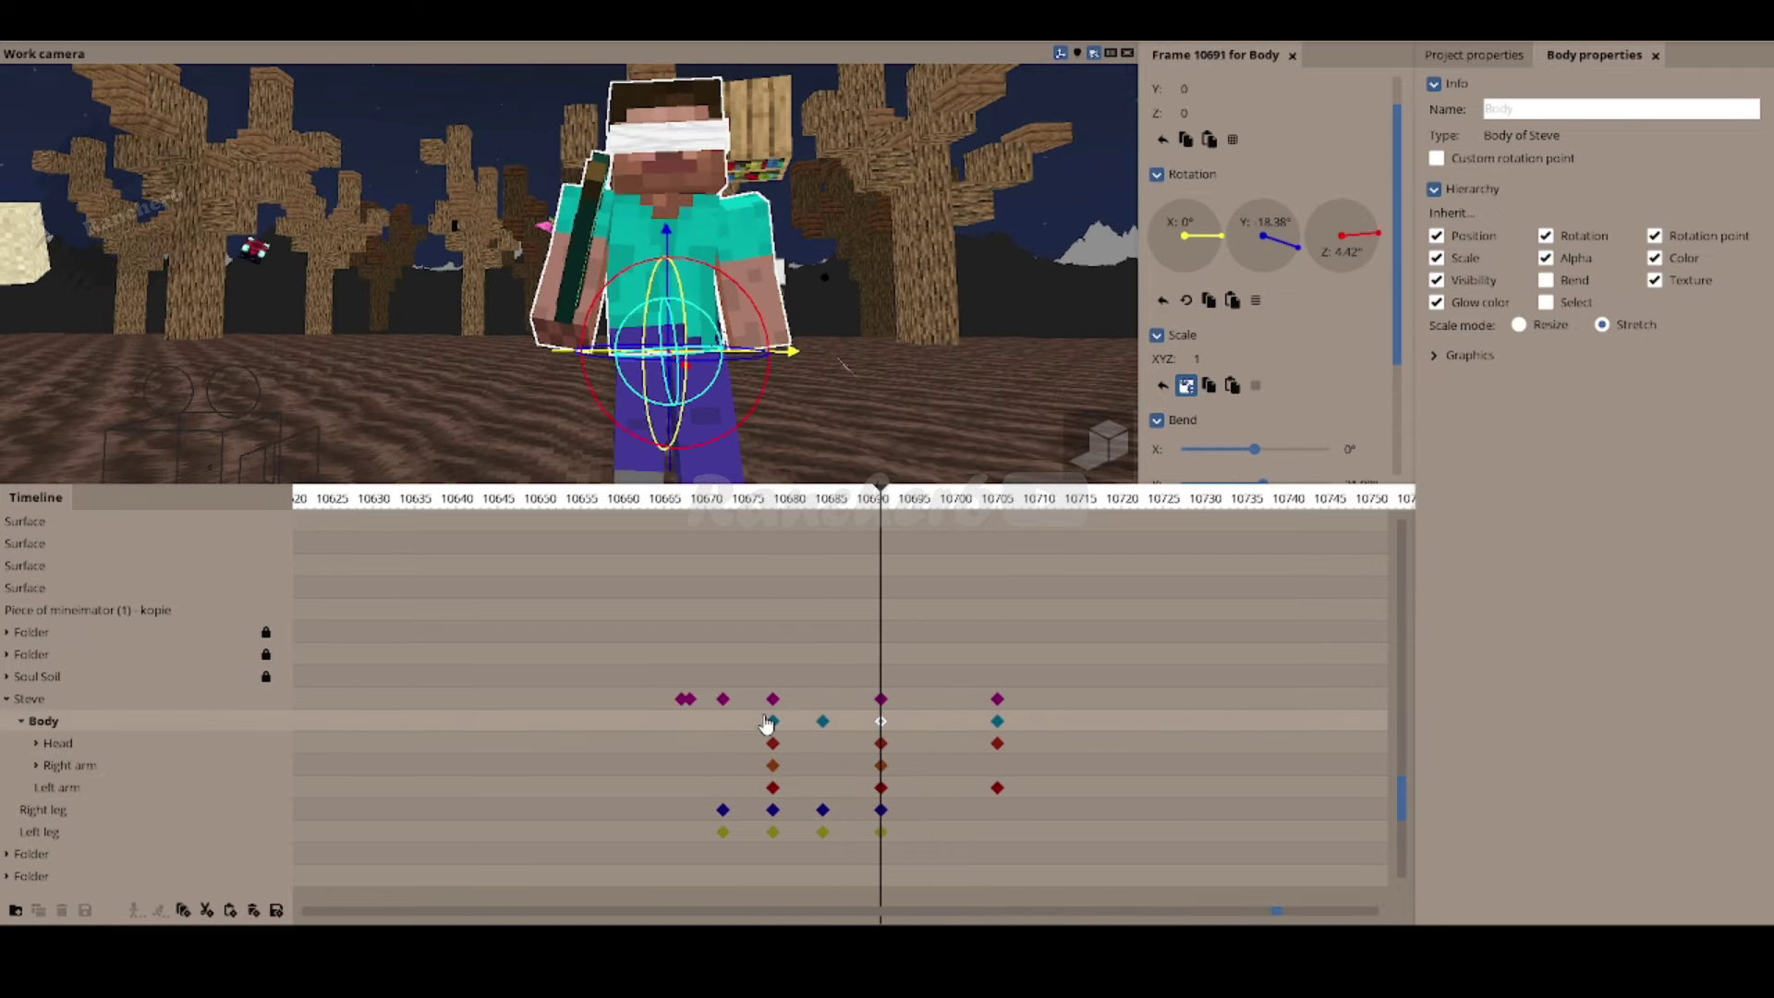
pyautogui.click(915, 700)
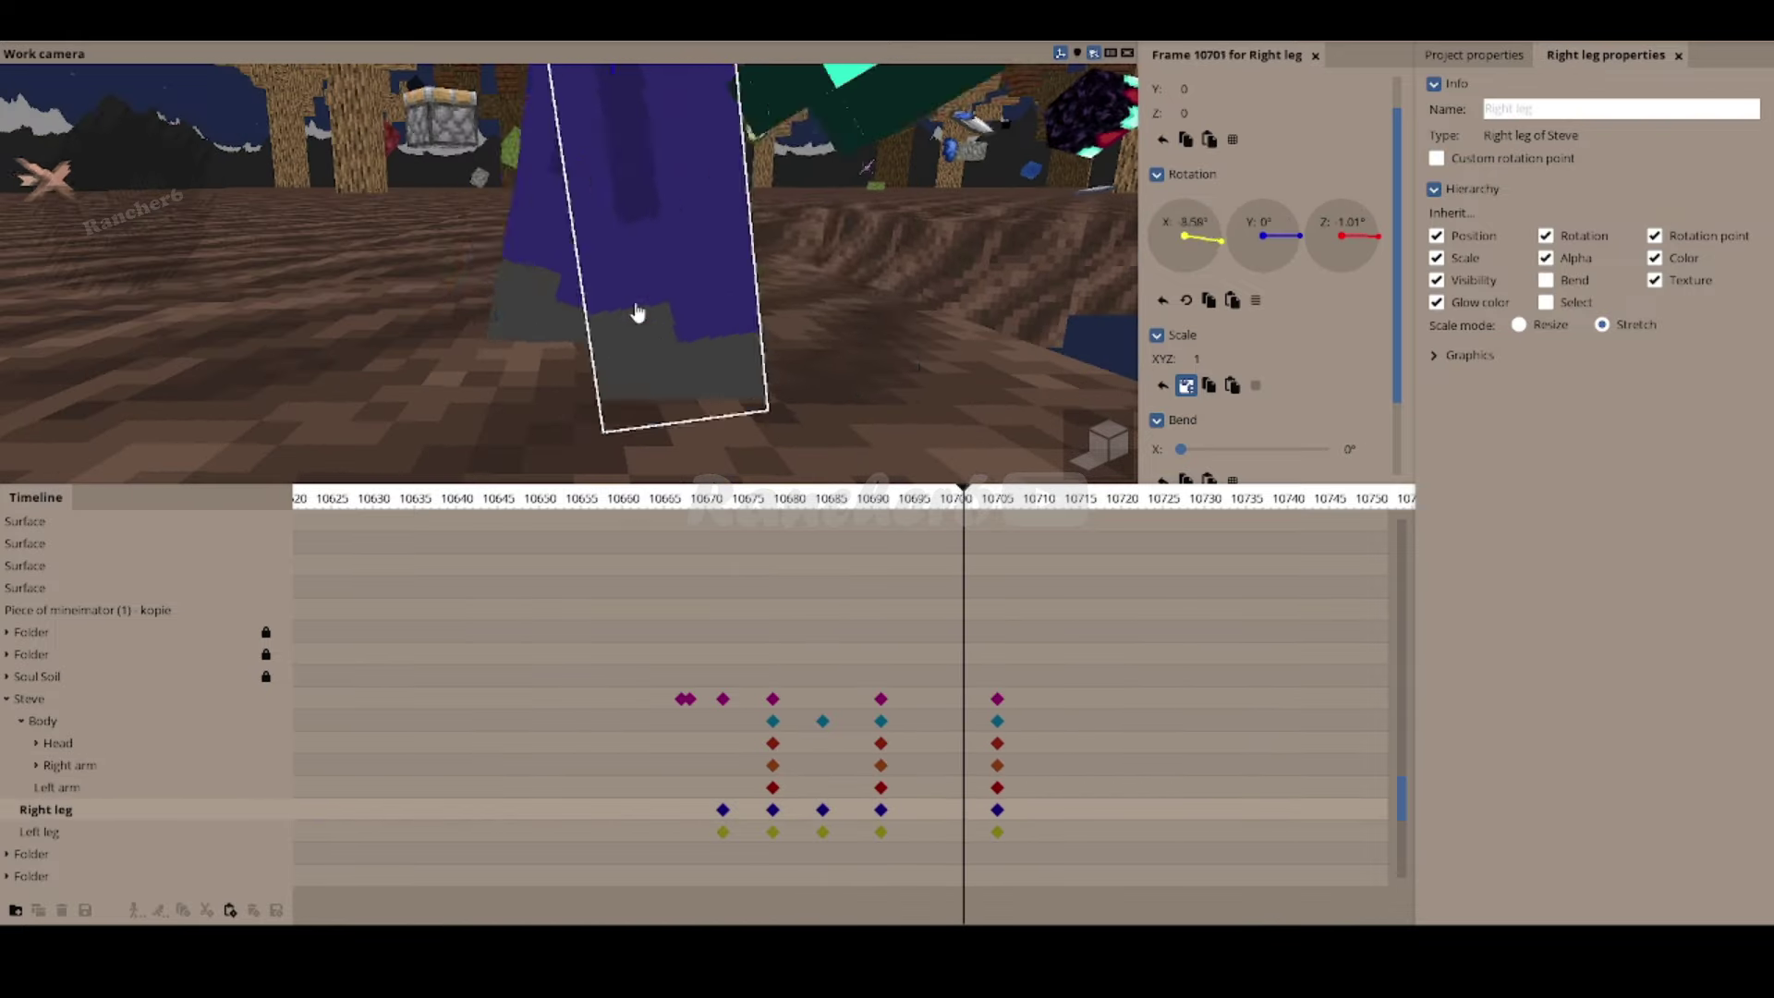
# Step: Repeat Steve's walk poses through about frame 10759 and refine his leg keyframes at frames 10698, 10738 and 10752
pyautogui.click(880, 809)
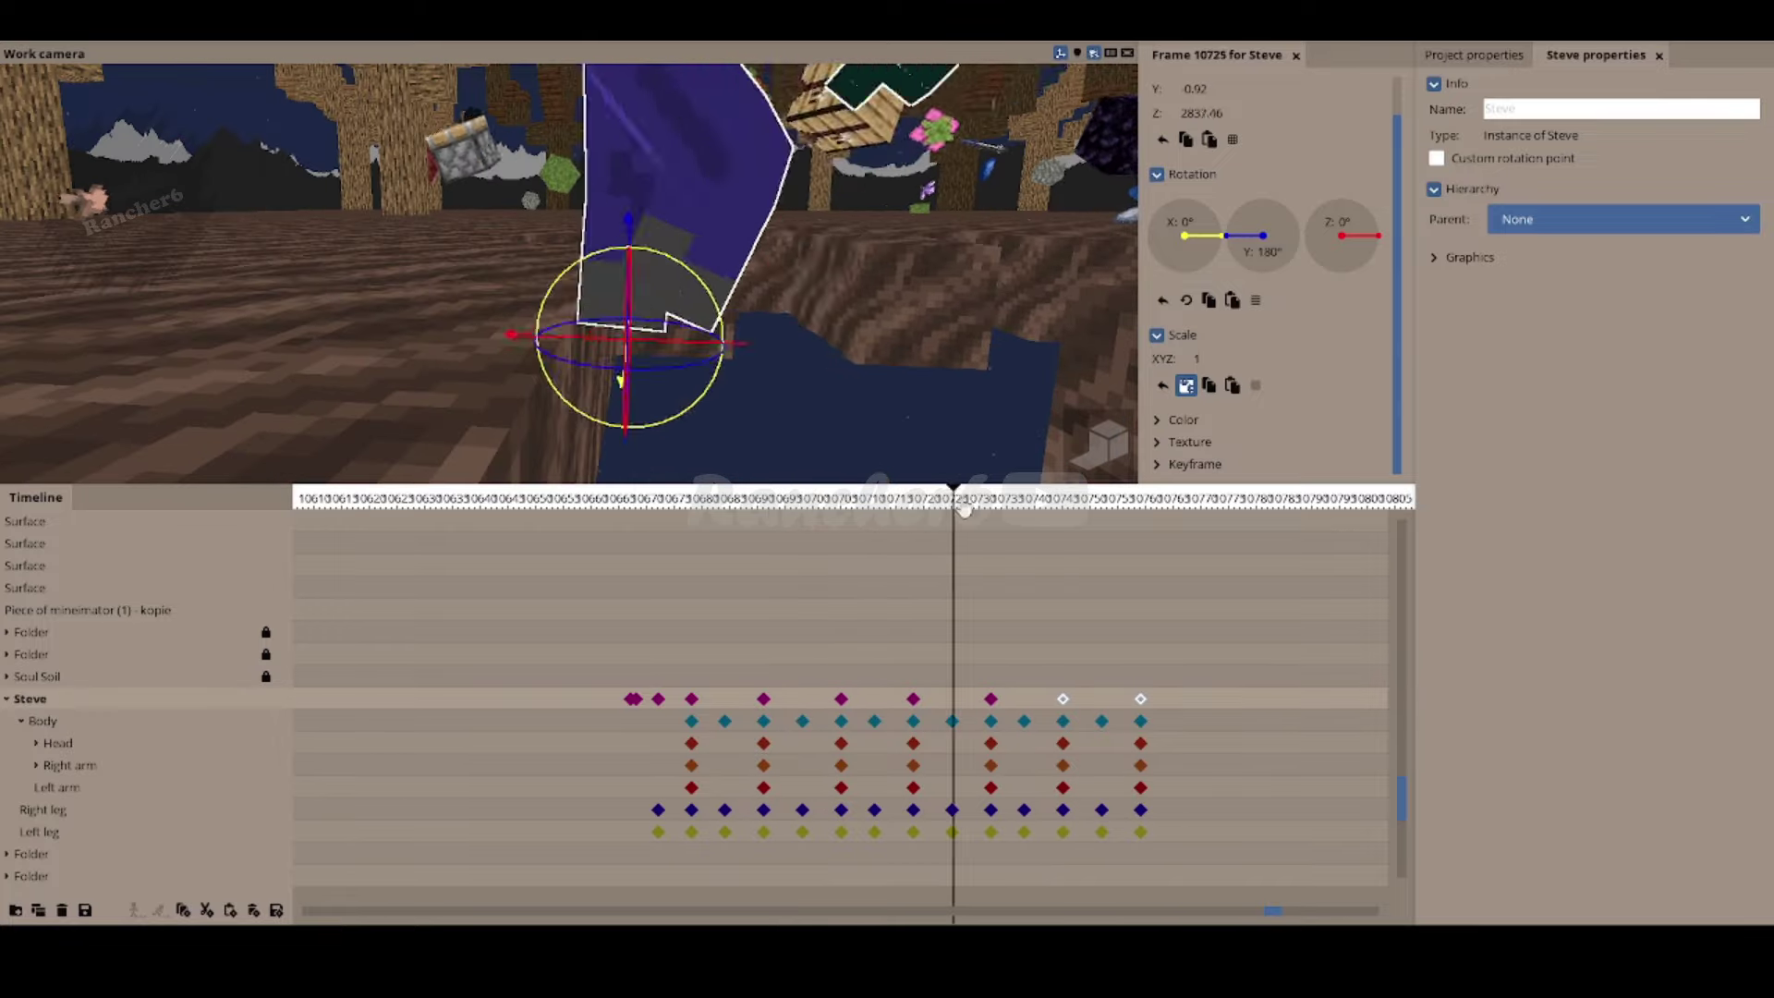
pyautogui.moveTo(954, 499); pyautogui.dragTo(991, 512)
pyautogui.click(1024, 831)
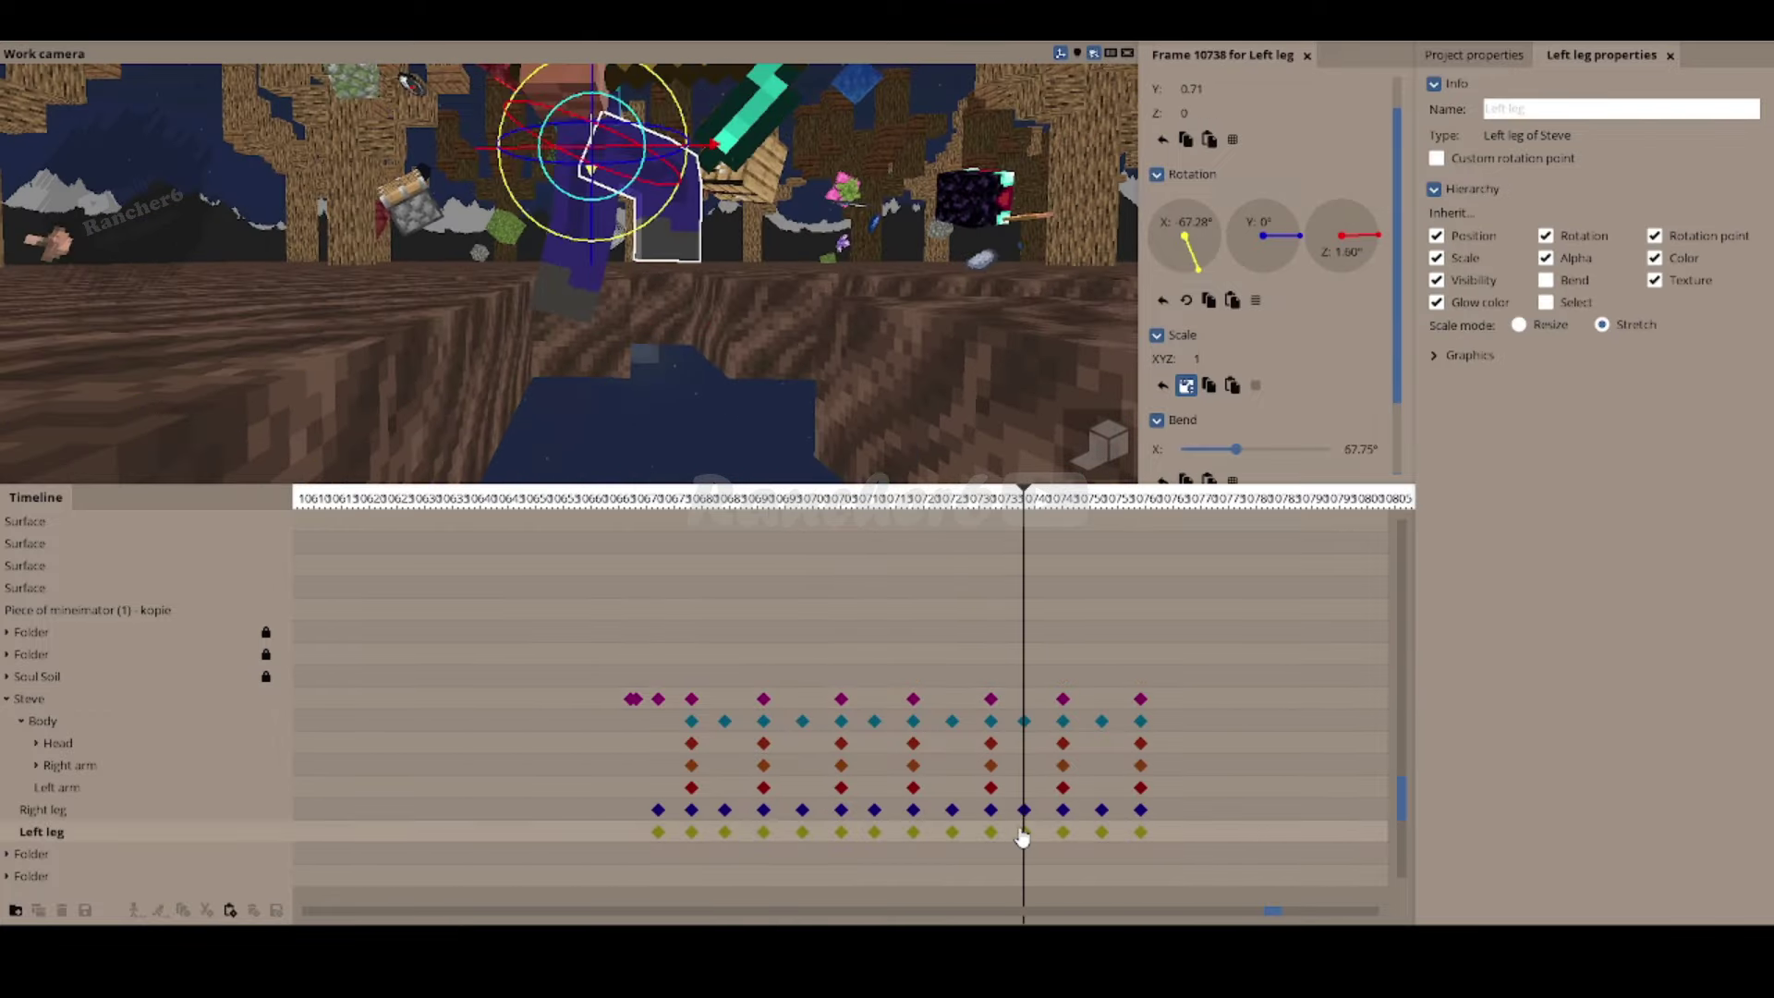
pyautogui.click(1024, 810)
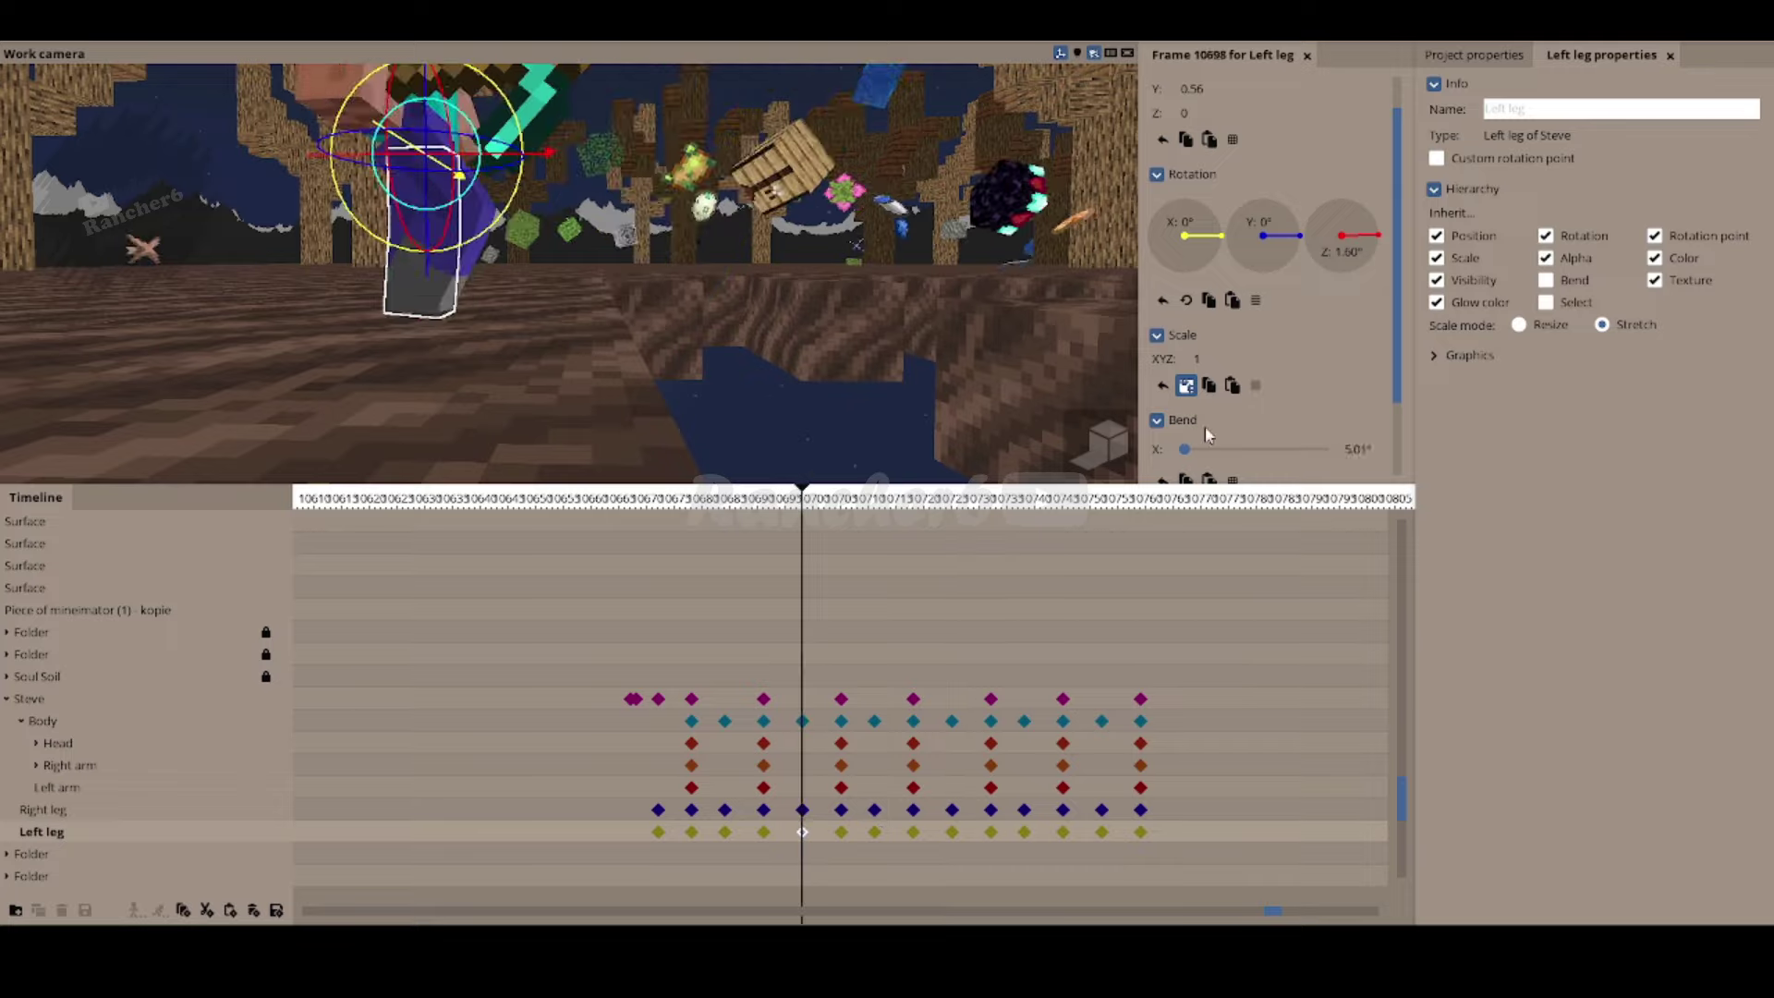
pyautogui.click(725, 809)
pyautogui.rightClick(1024, 809)
pyautogui.click(1101, 831)
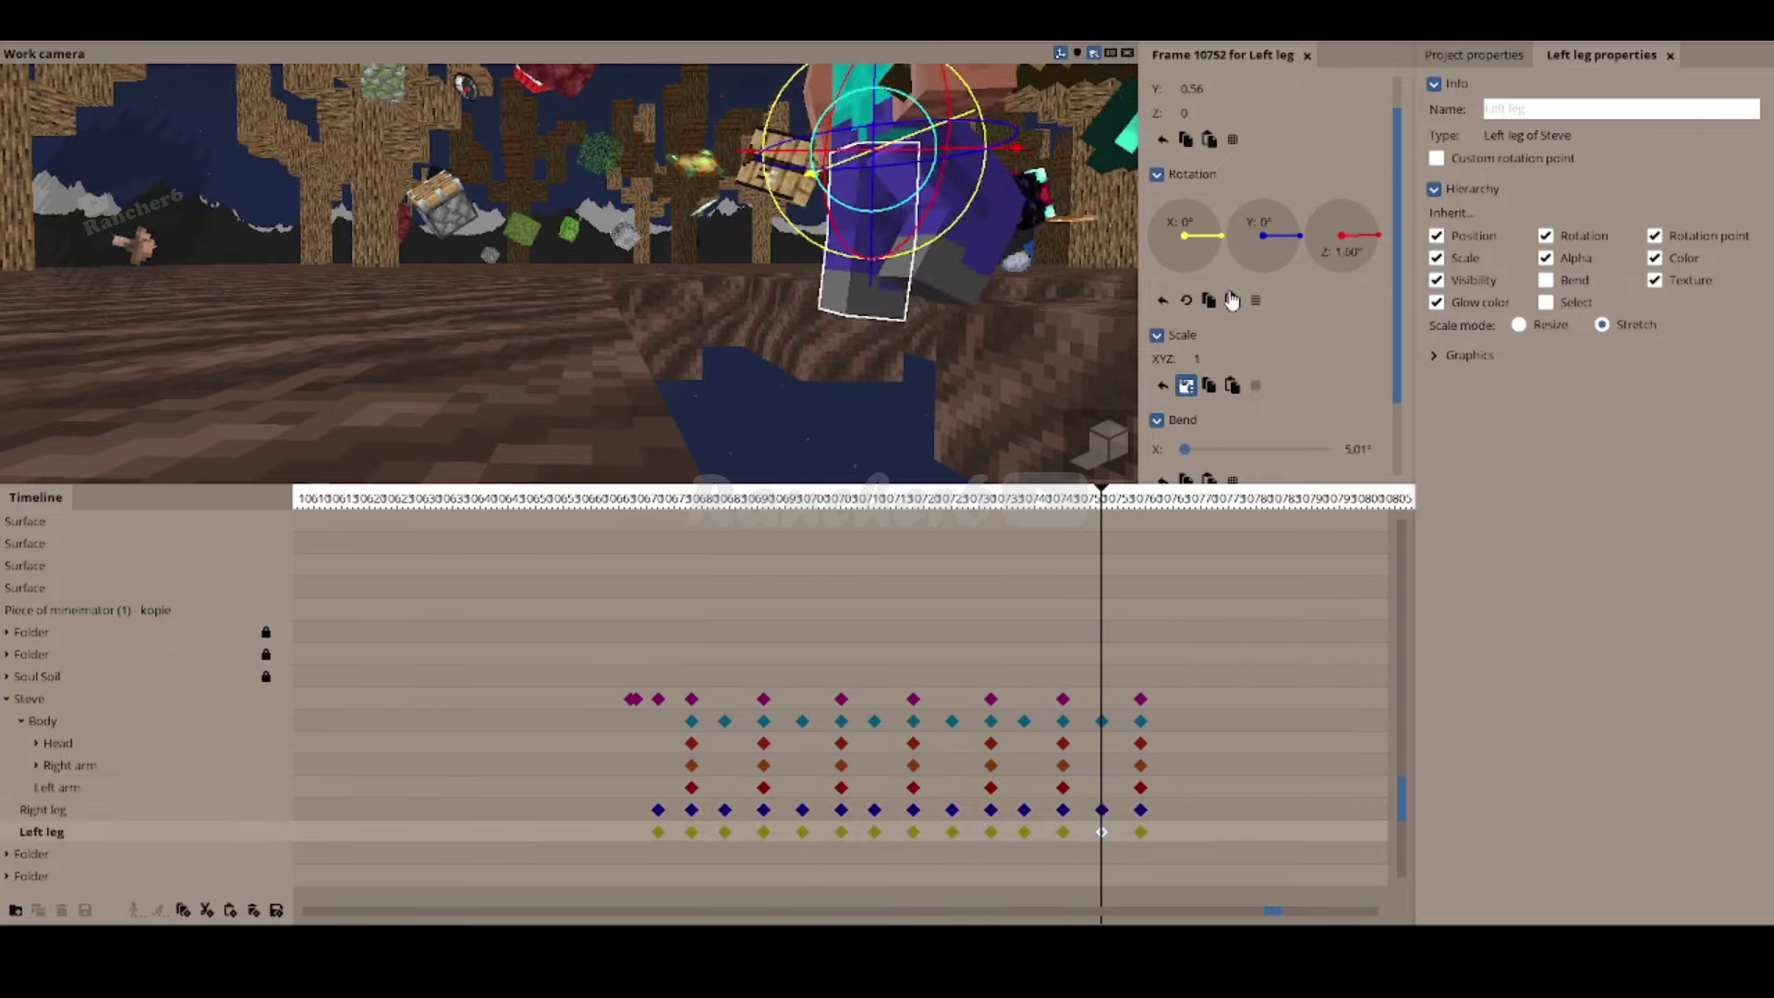
pyautogui.click(874, 809)
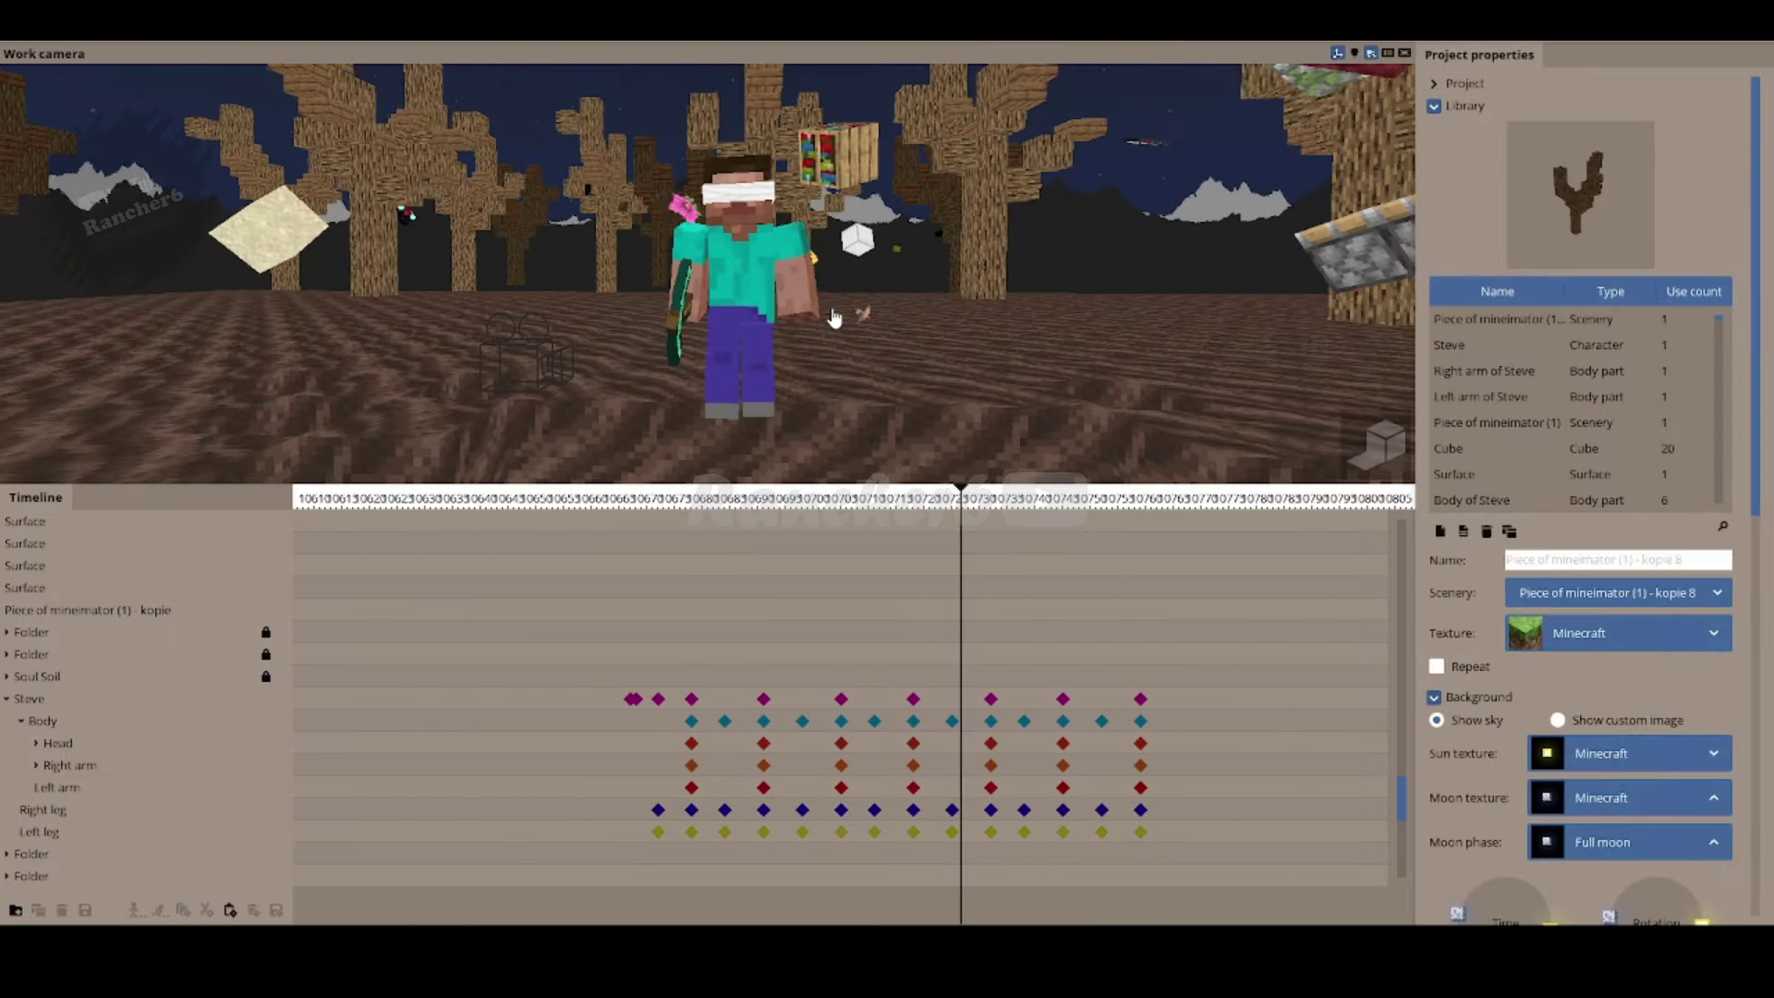
# Step: Select the keyframes of both of Steve's arms between frames 10678 and 10705 of the walk
pyautogui.moveTo(688, 753); pyautogui.dragTo(873, 798)
pyautogui.rightClick(708, 787)
pyautogui.rightClick(858, 787)
pyautogui.click(1136, 710)
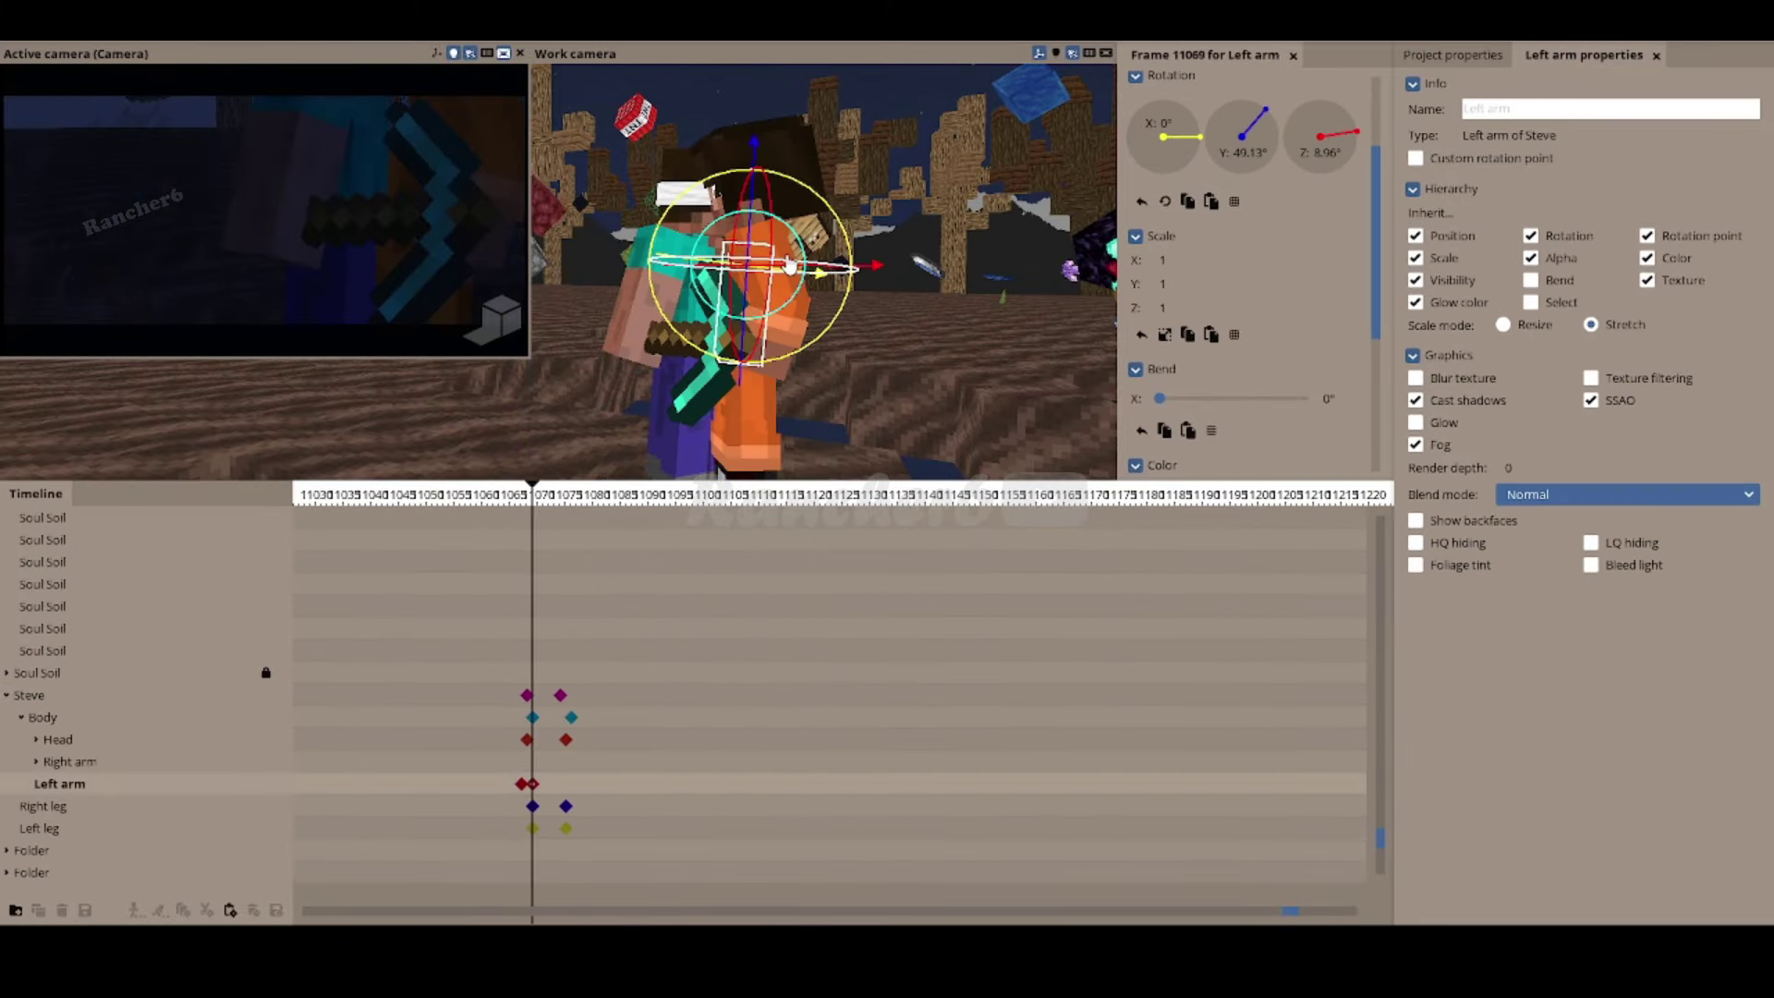
# Step: Keyframe the MMASKMAN character as Steve grabs him, with keyframes at frame 11069 and about frame 11074
pyautogui.rightClick(568, 690)
pyautogui.click(568, 691)
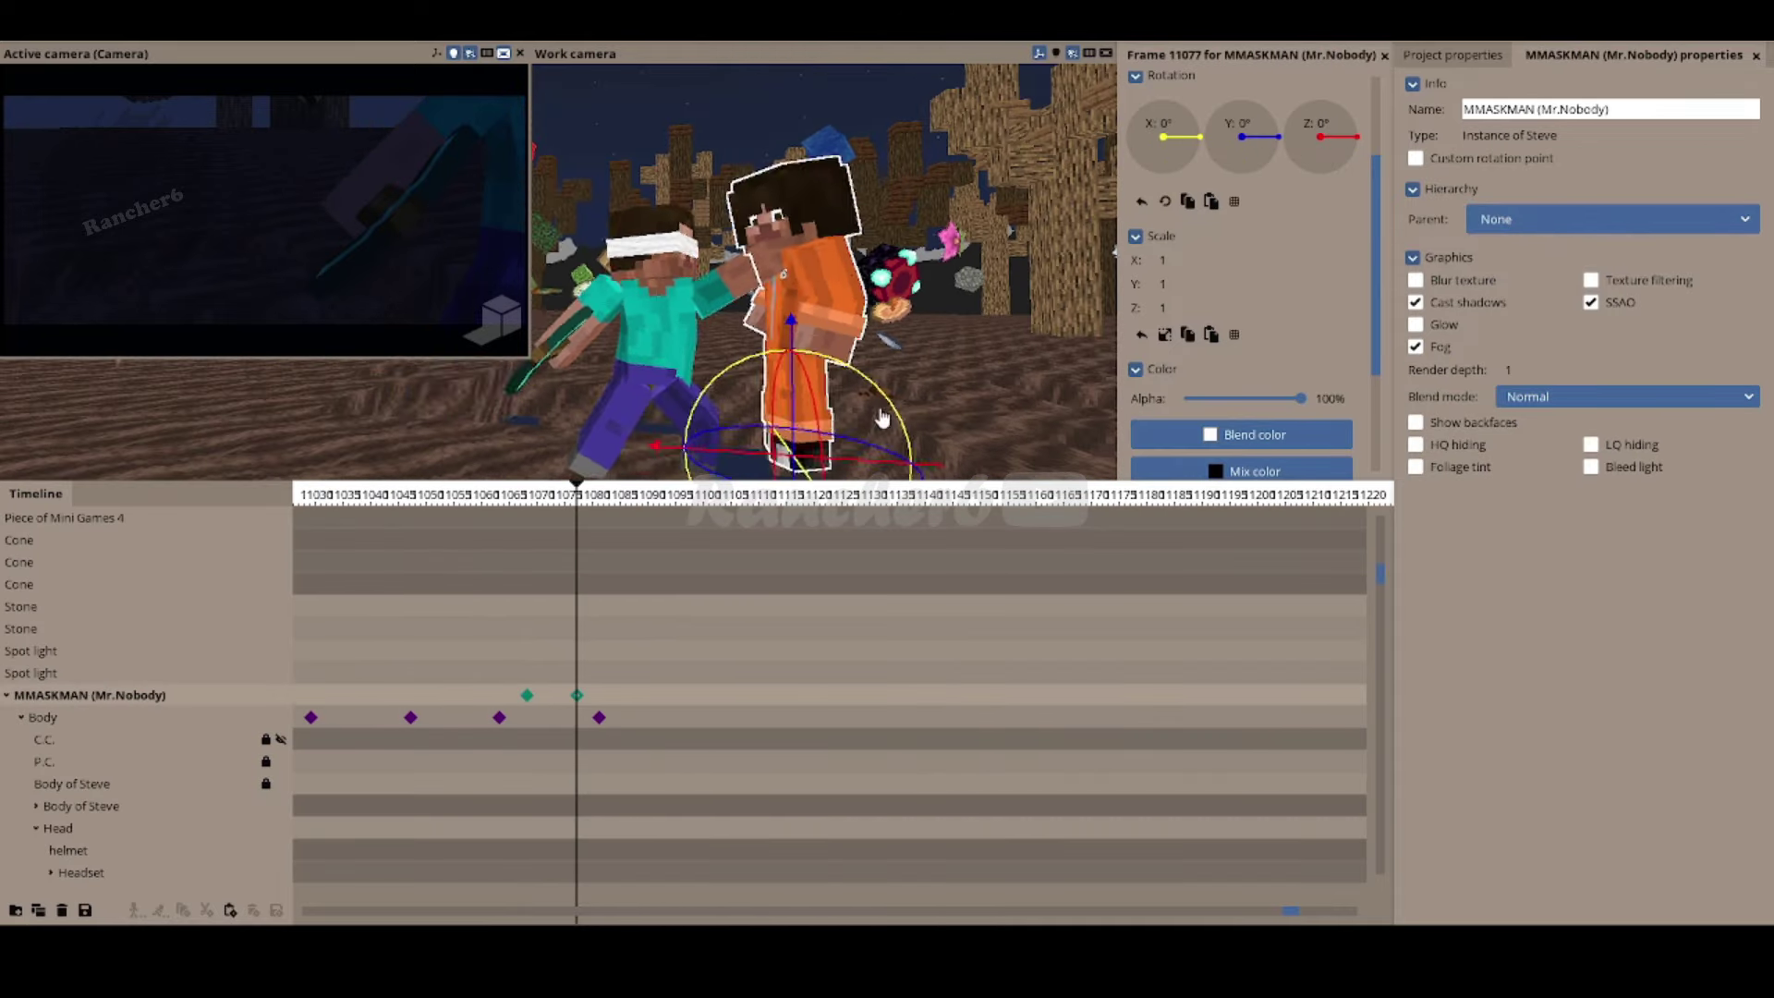
pyautogui.moveTo(573, 495); pyautogui.dragTo(534, 513)
pyautogui.click(530, 694)
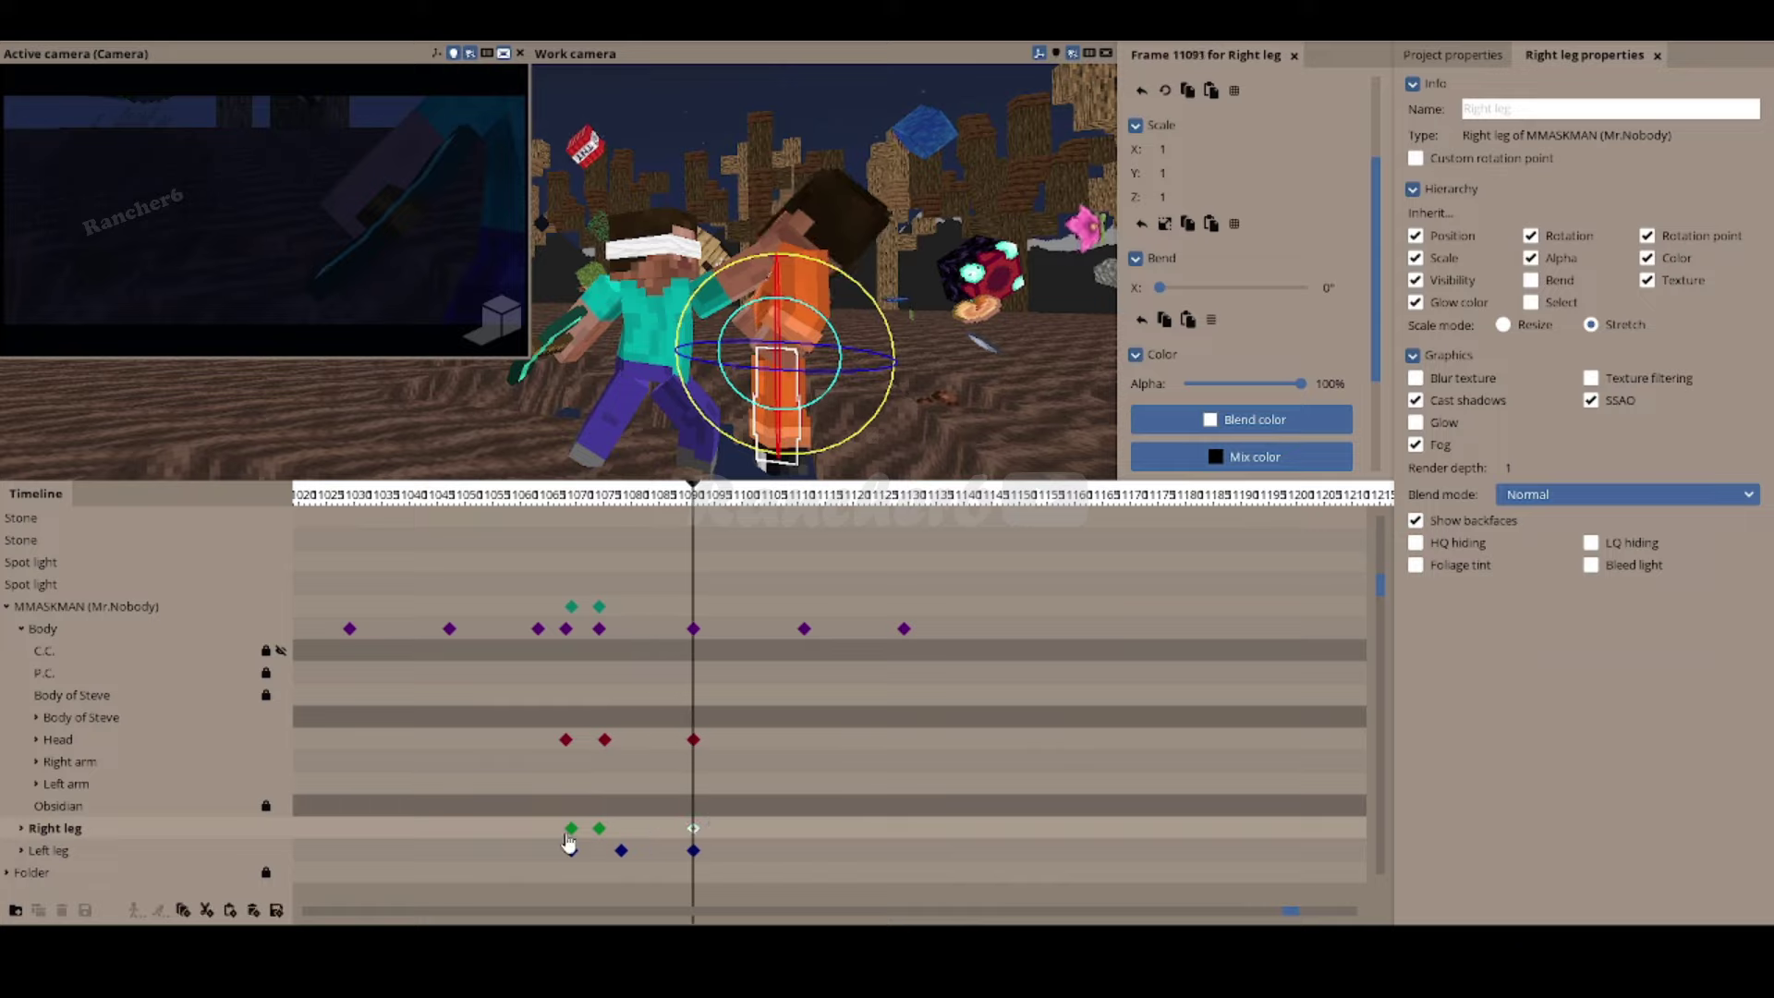
# Step: Retime MMASKMAN's left leg keyframe to about frame 11076 and right leg keyframe to about 11088, and keyframe both arms at frame 11093
pyautogui.click(613, 852)
pyautogui.moveTo(692, 827); pyautogui.dragTo(680, 827)
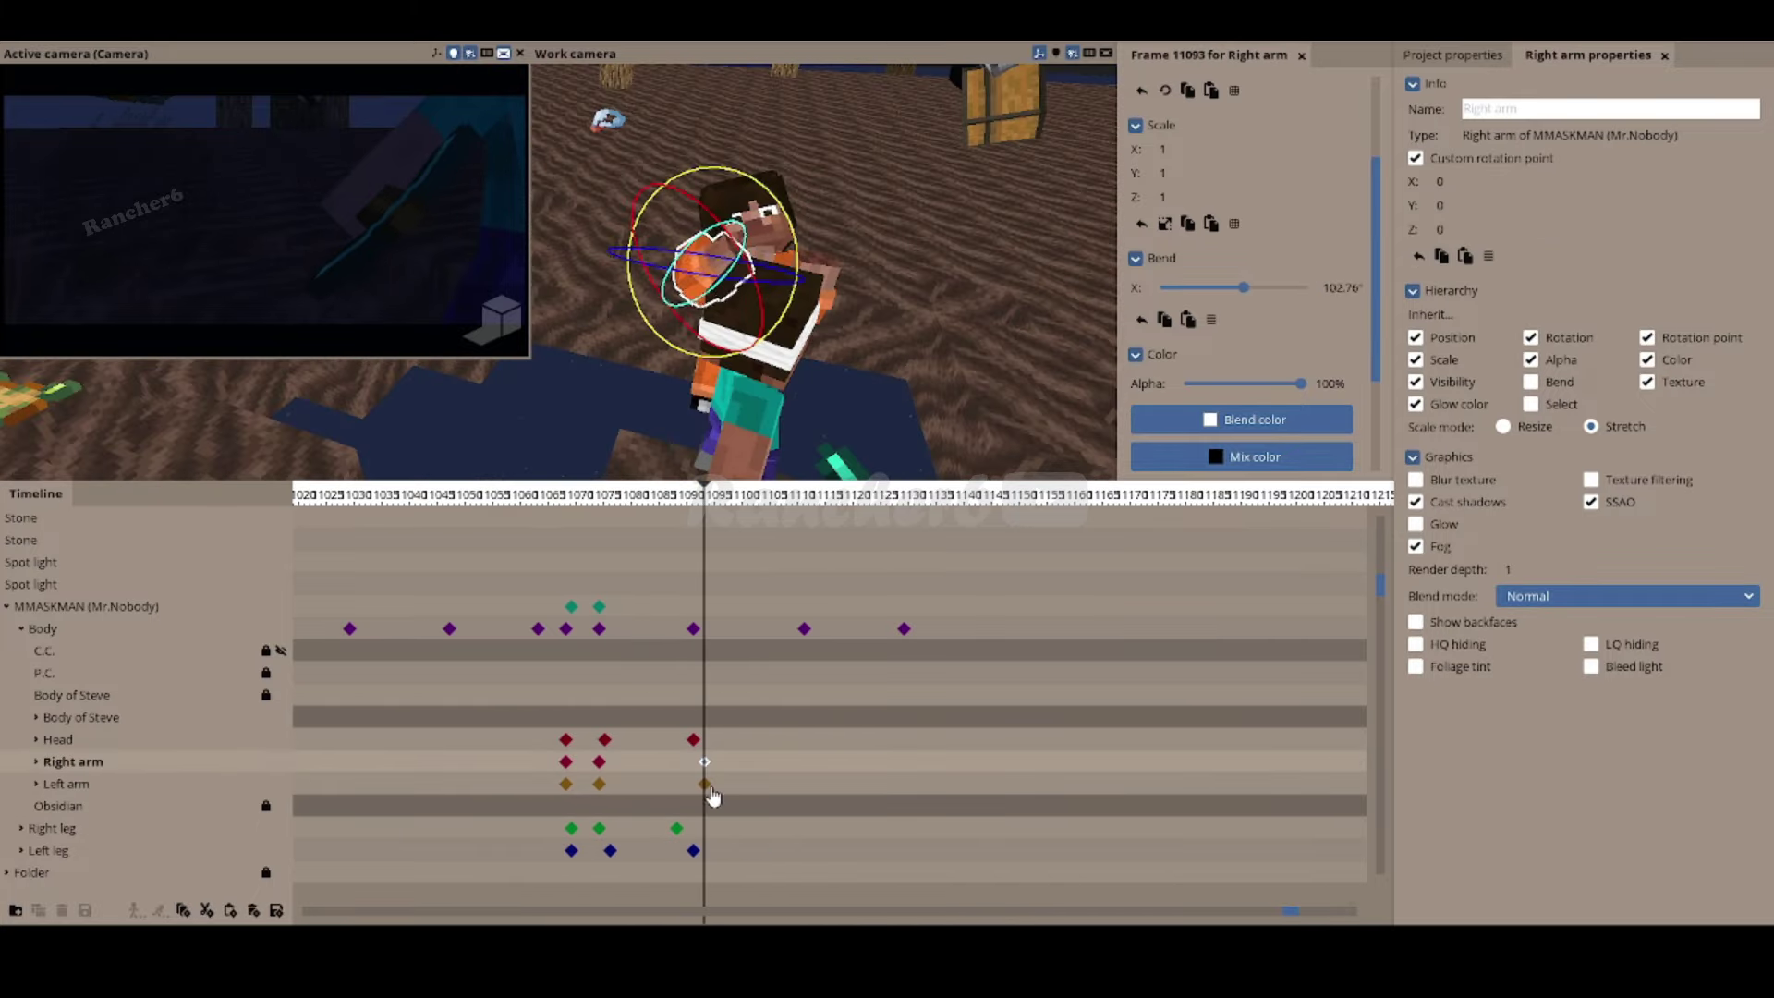
pyautogui.click(704, 783)
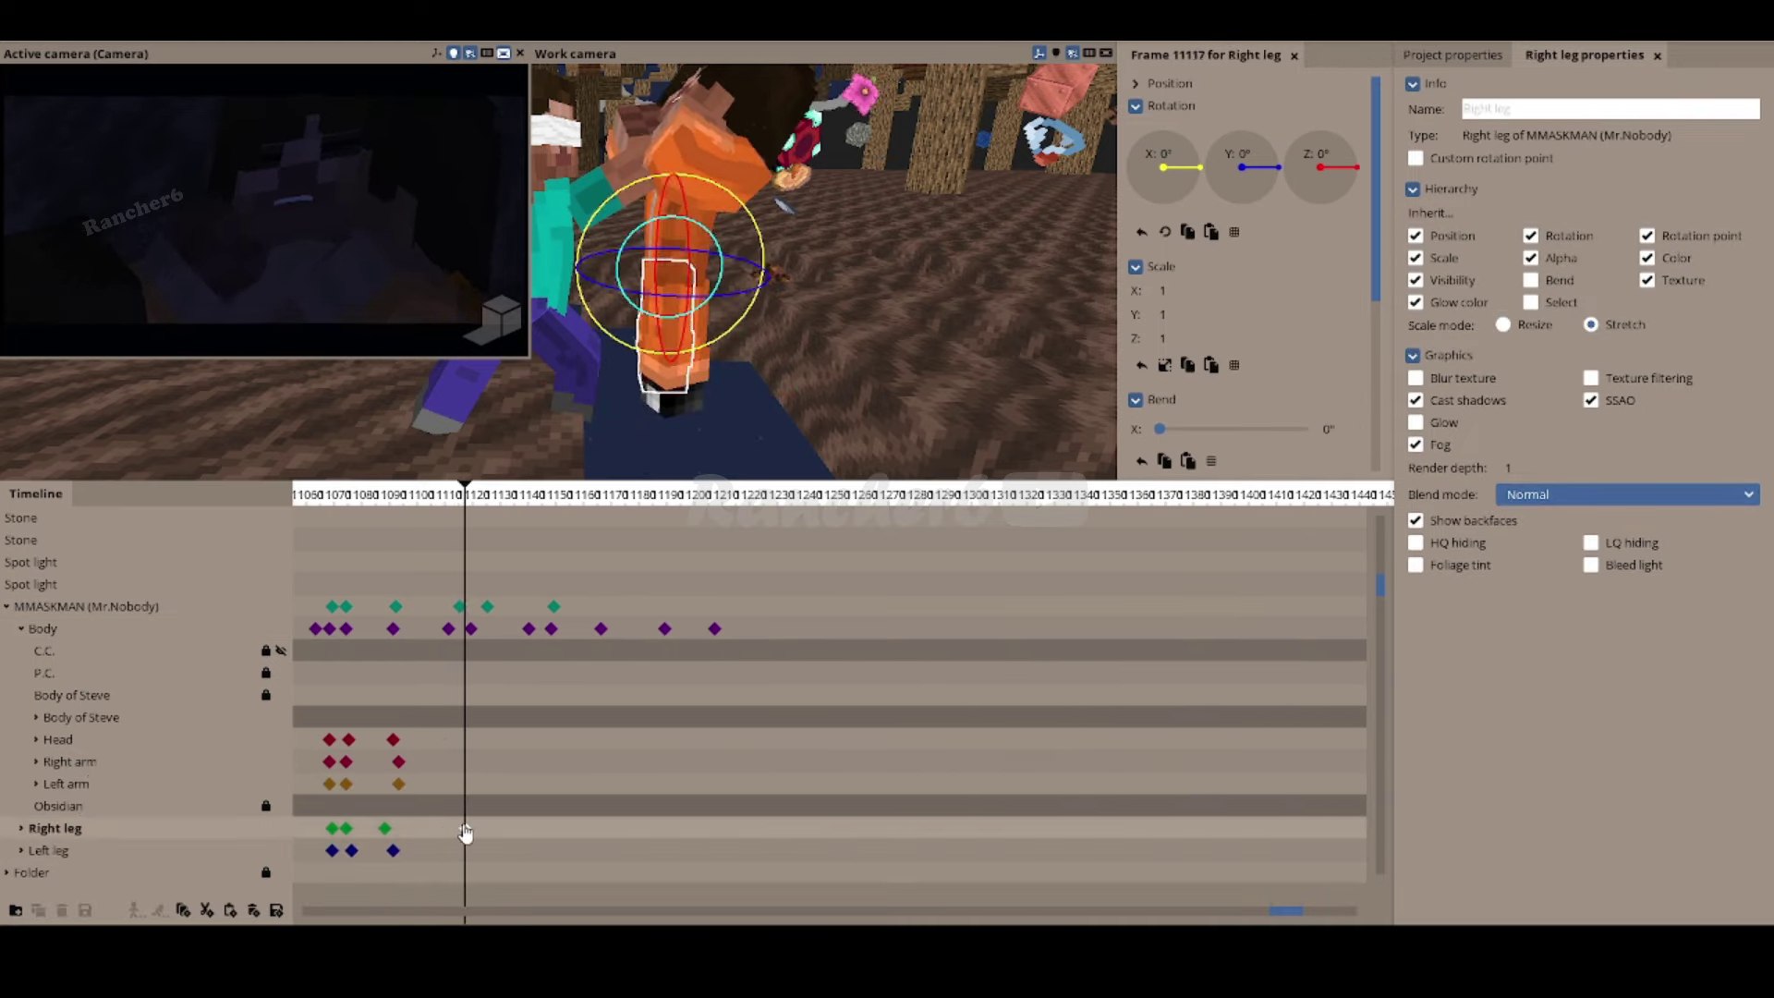
# Step: Animate MMASKMAN's struggle by keyframing his right leg through about frame 11172 and his head and arms through about frame 11147
pyautogui.click(697, 233)
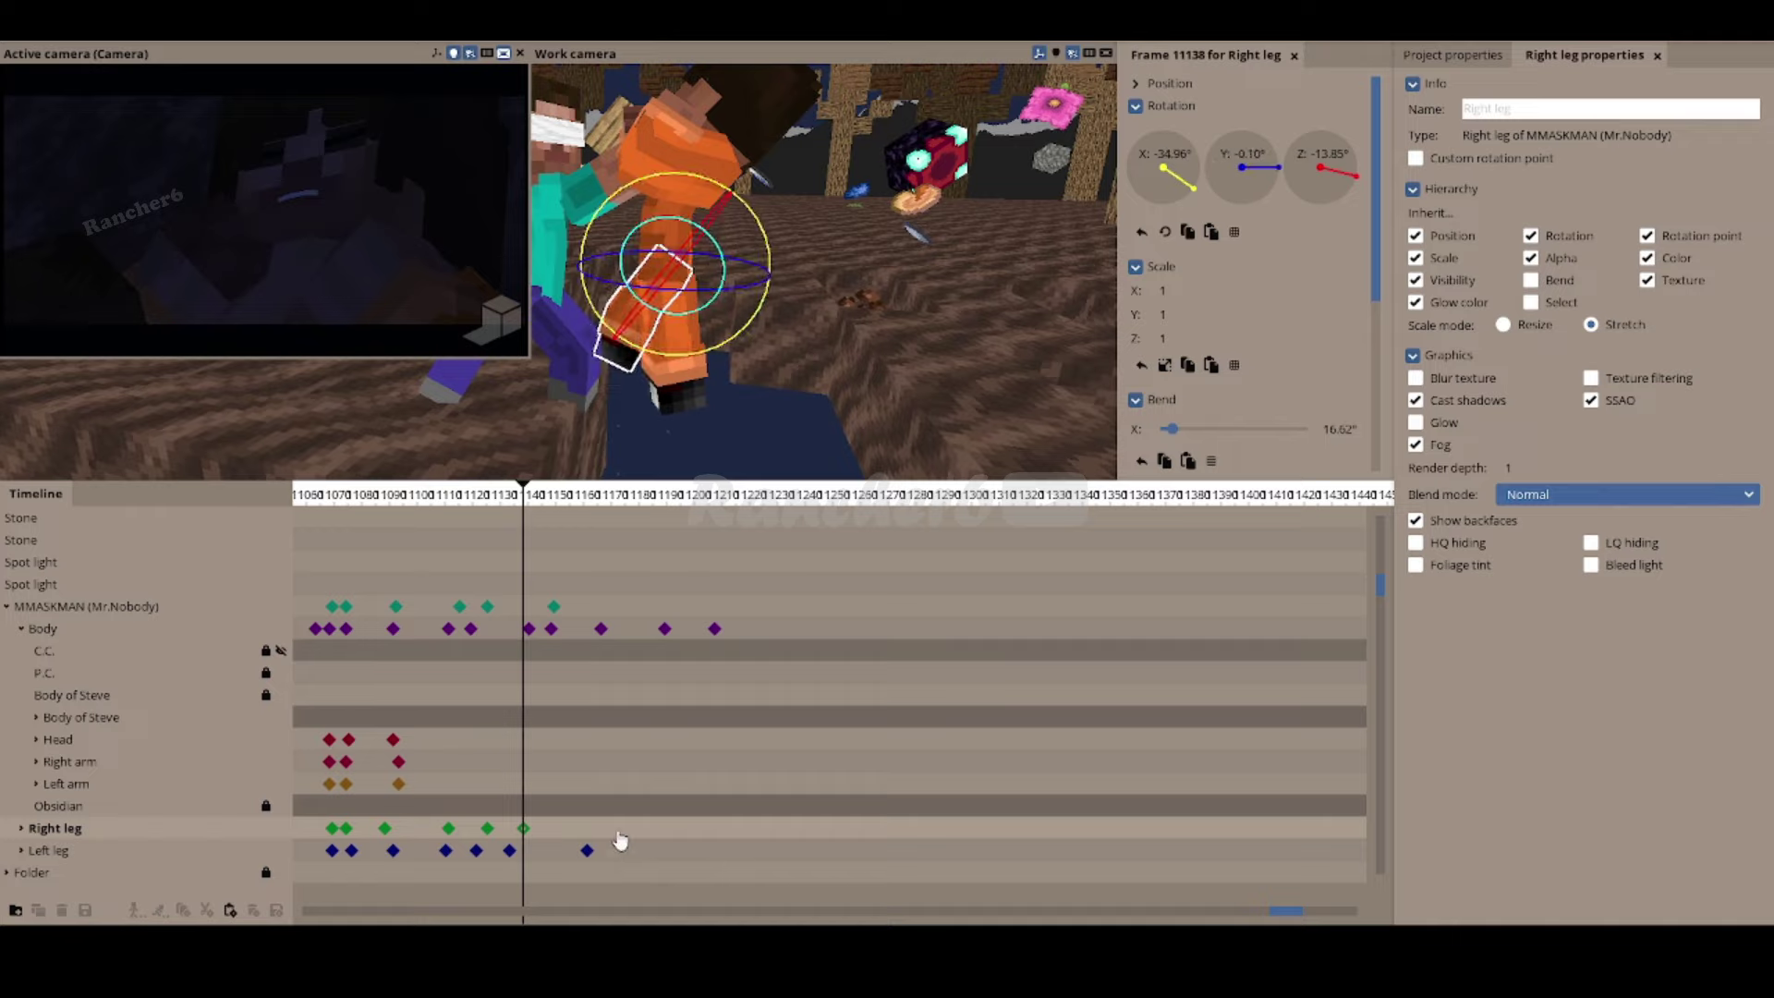
pyautogui.rightClick(619, 827)
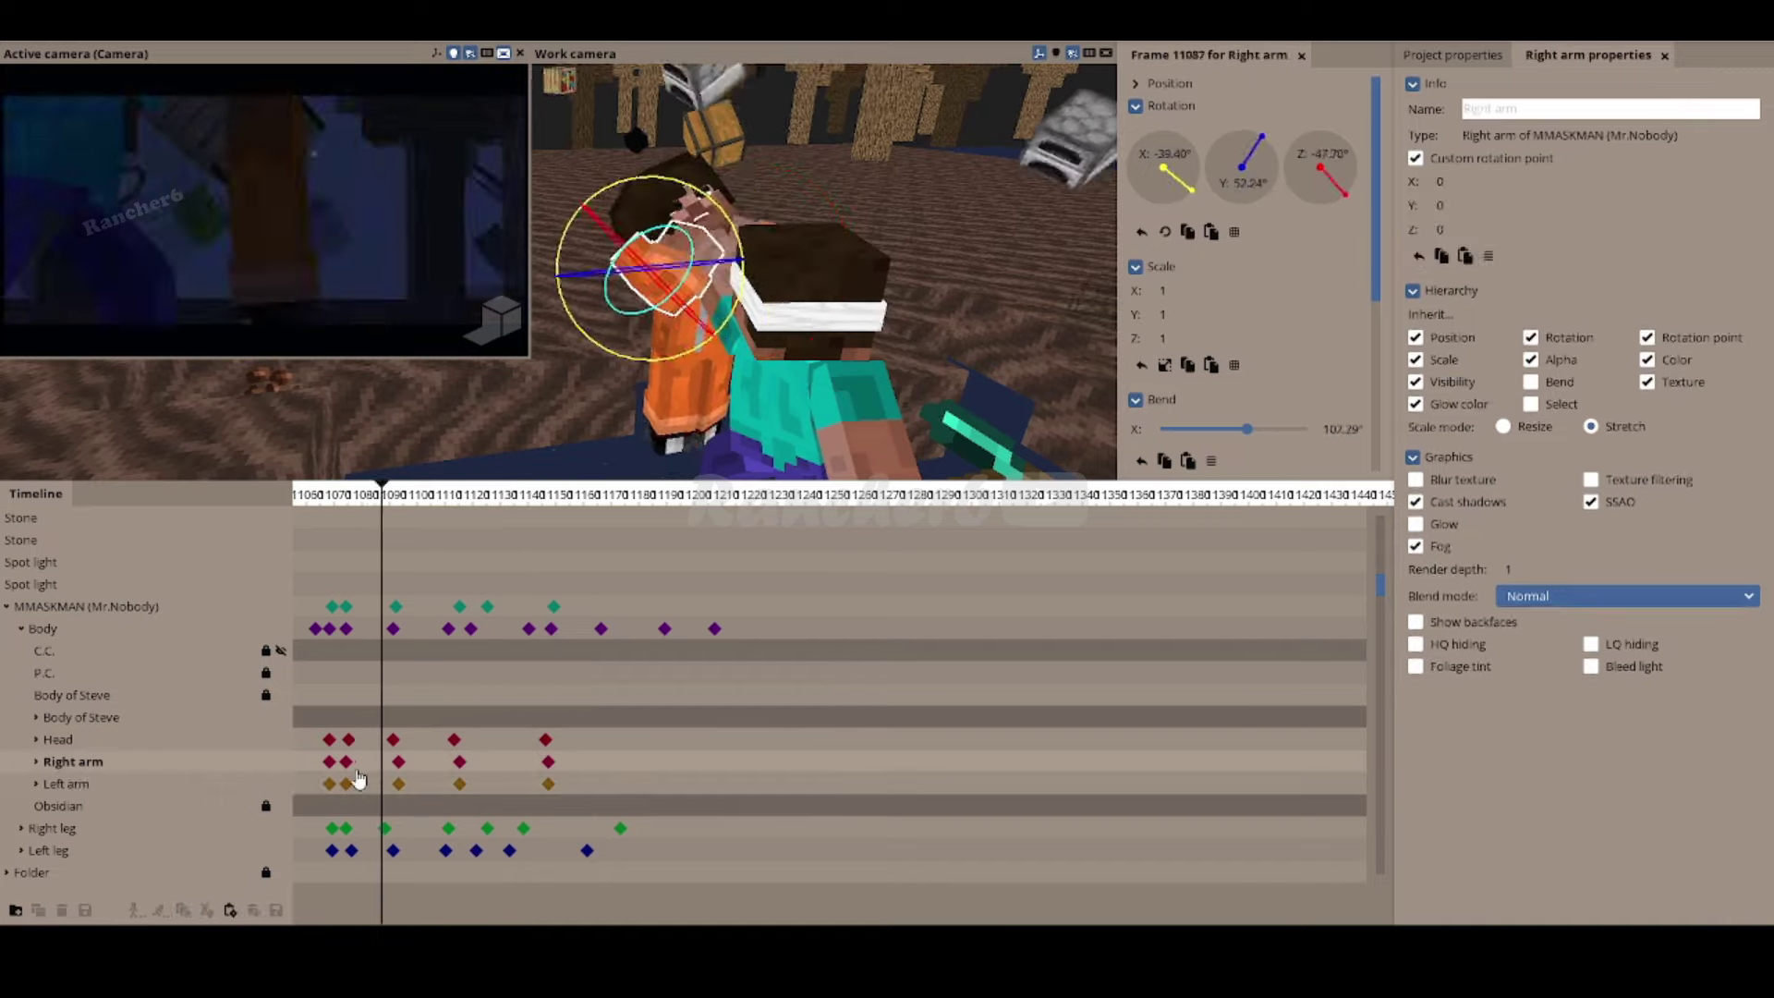
pyautogui.click(37, 717)
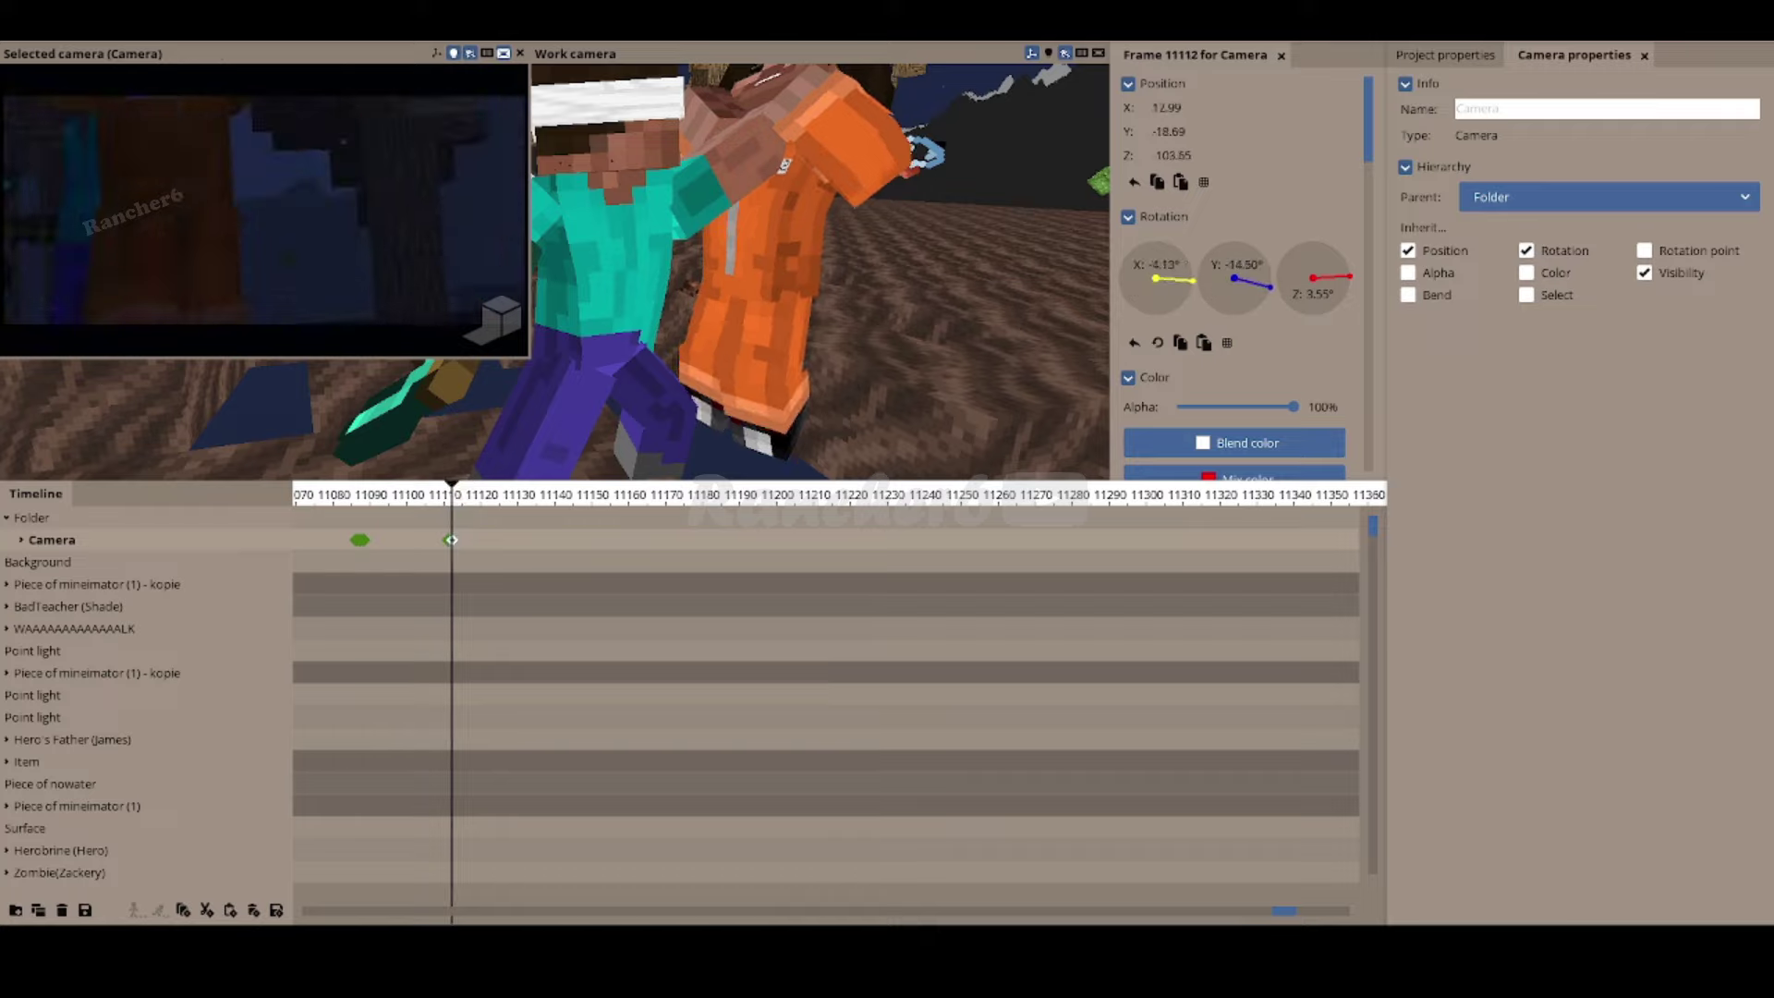
# Step: Move the folder camera's frame 11112 keyframe one frame earlier, and aim the head-parented camera at frame 11172 with depth of field enabled
pyautogui.moveTo(451, 539); pyautogui.dragTo(447, 538)
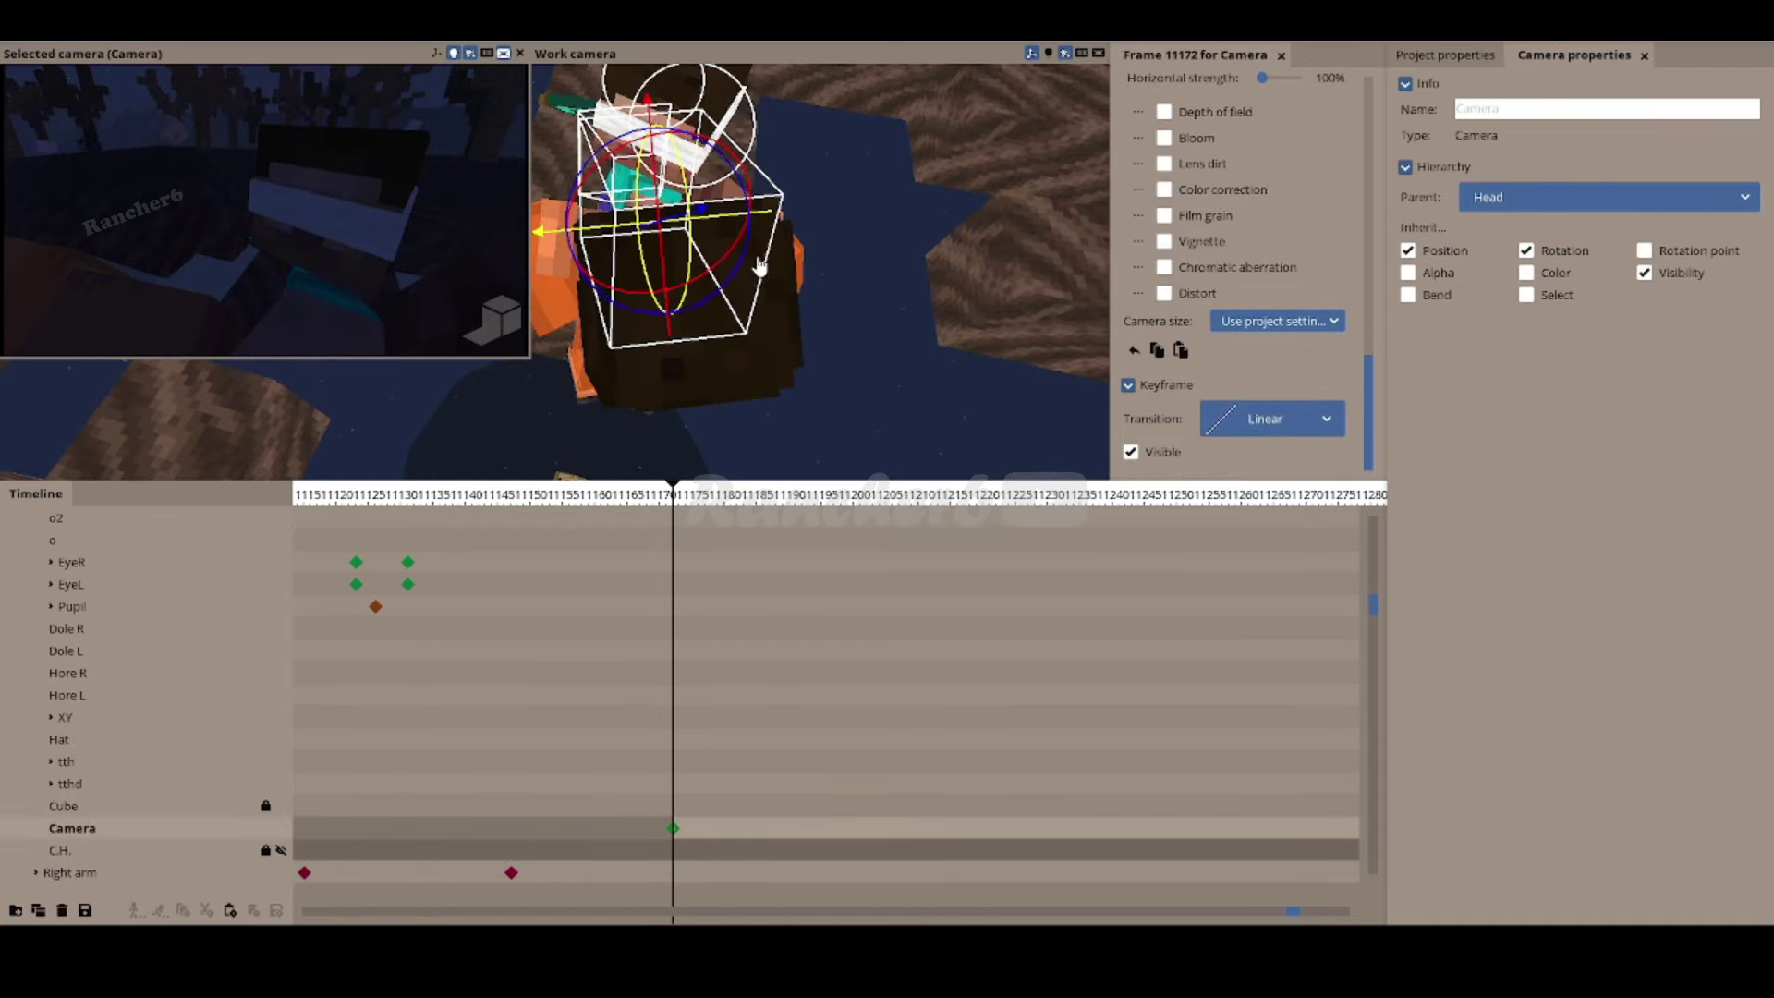
pyautogui.click(490, 321)
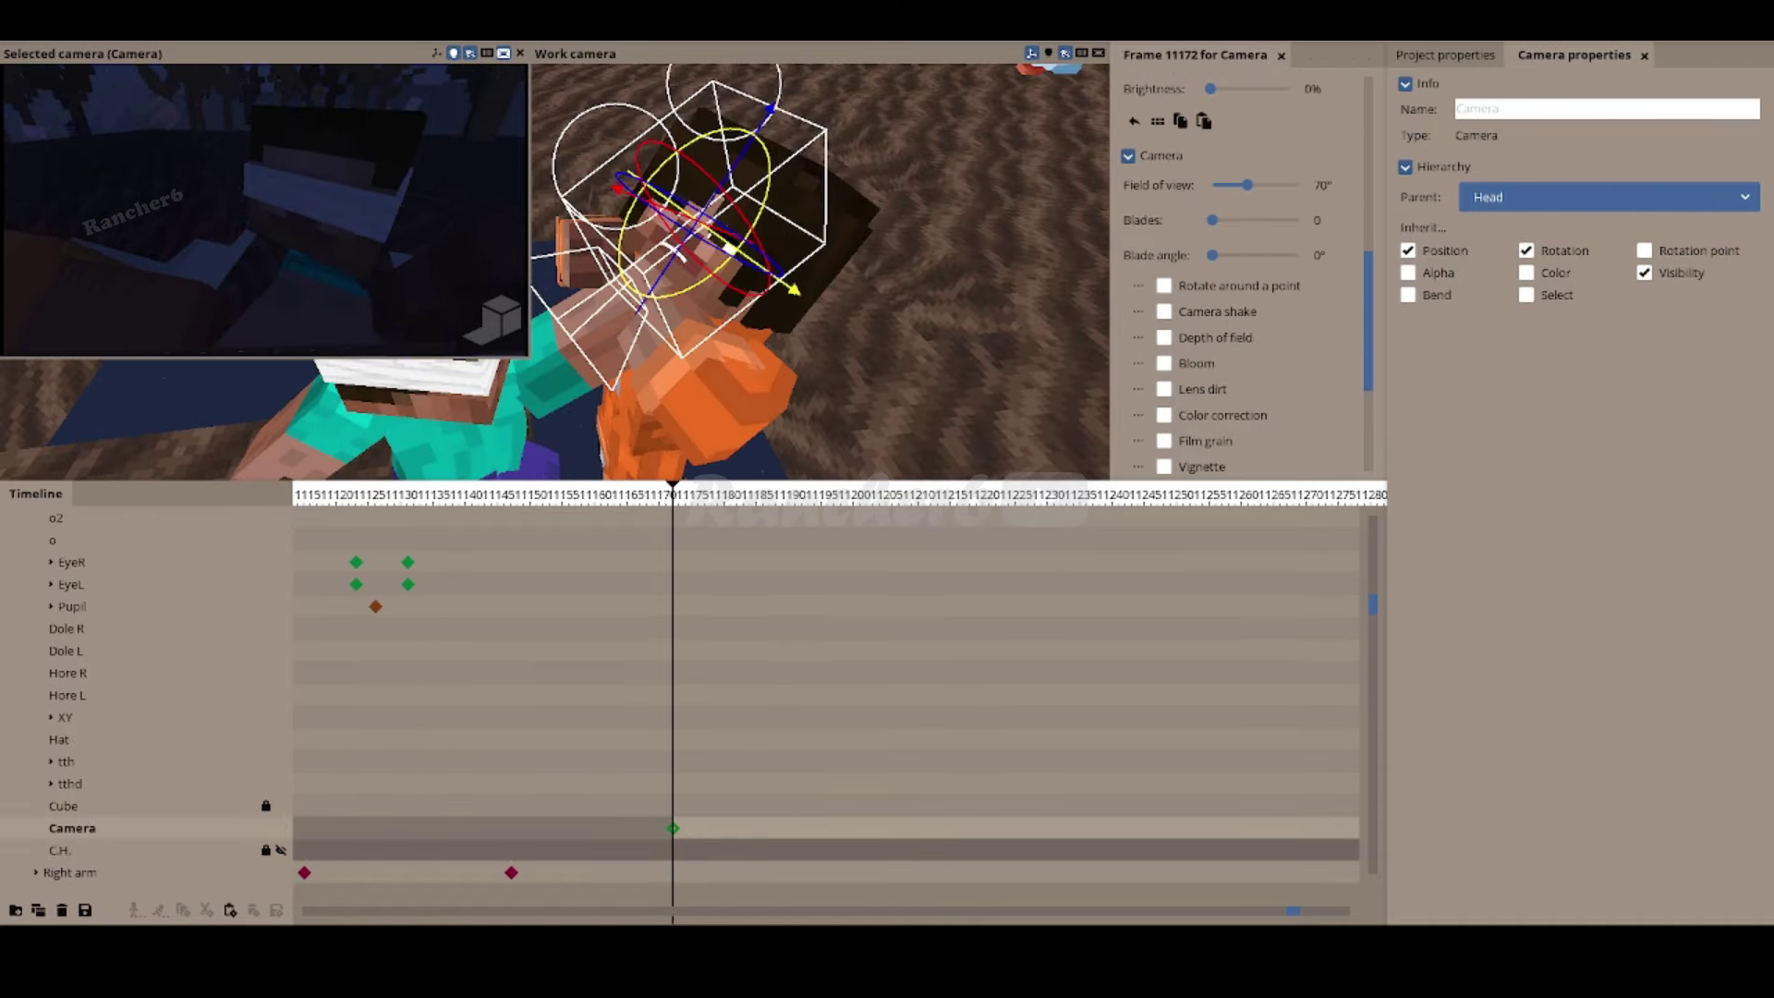
pyautogui.click(1233, 339)
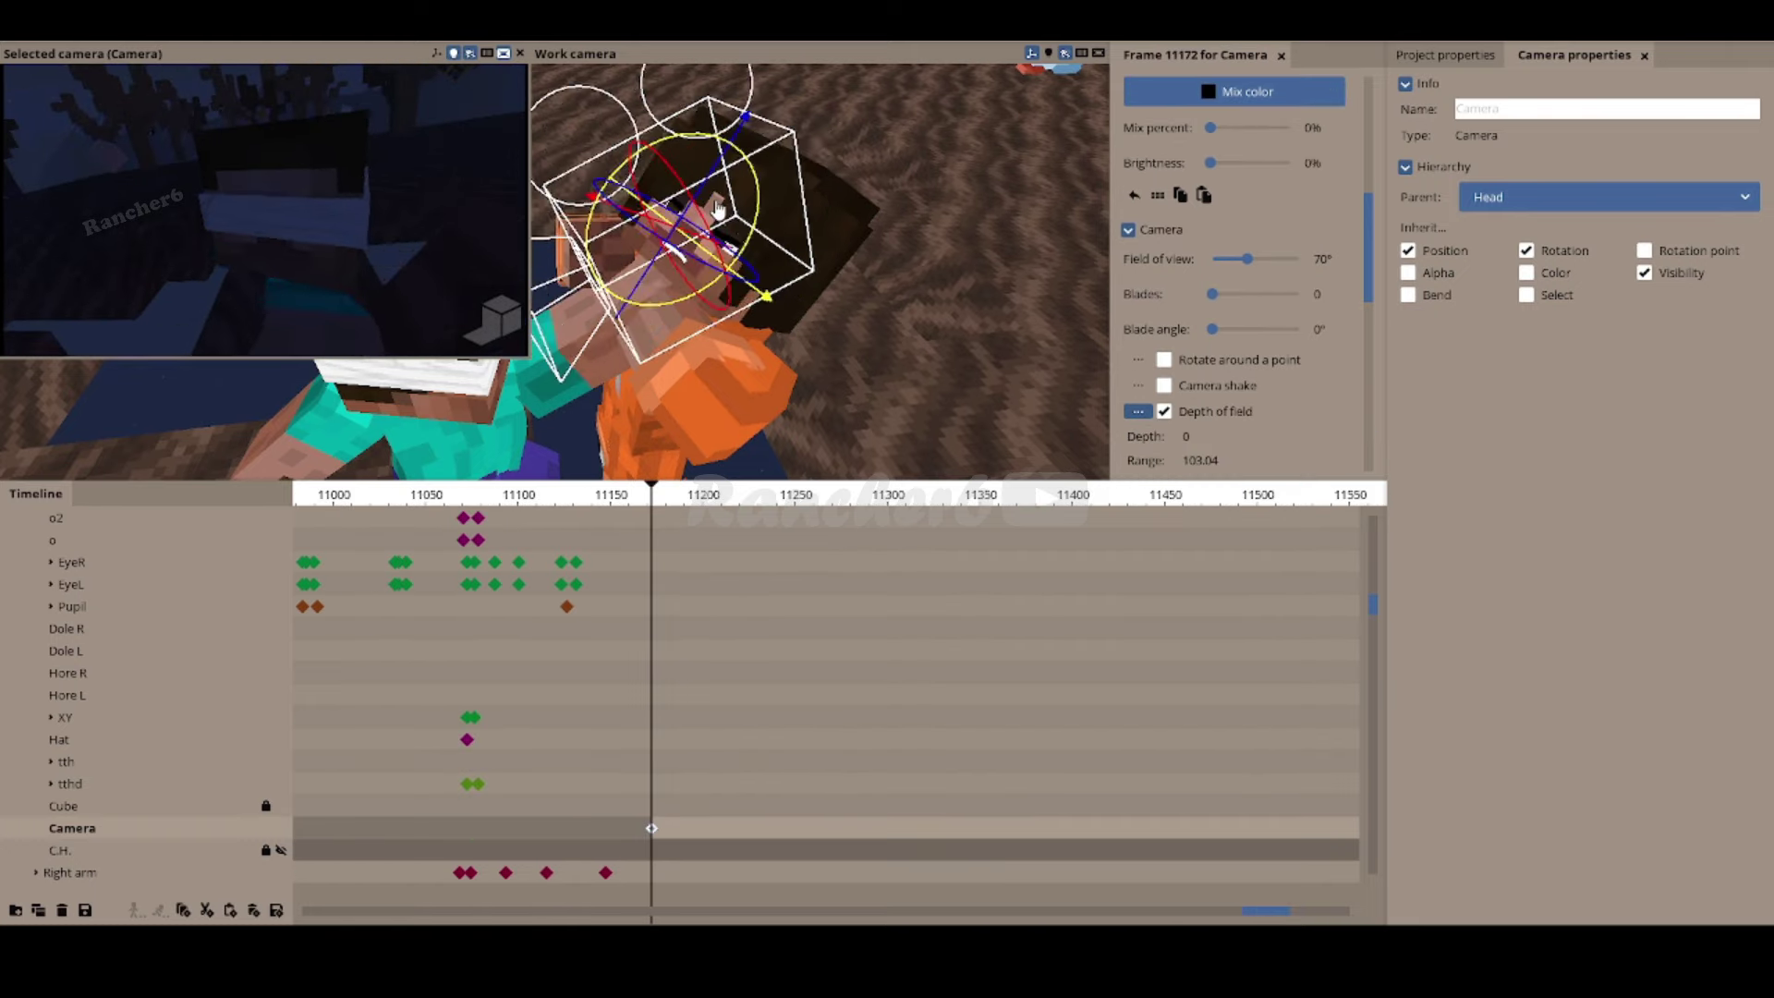
pyautogui.moveTo(718, 208); pyautogui.dragTo(666, 217, button='right')
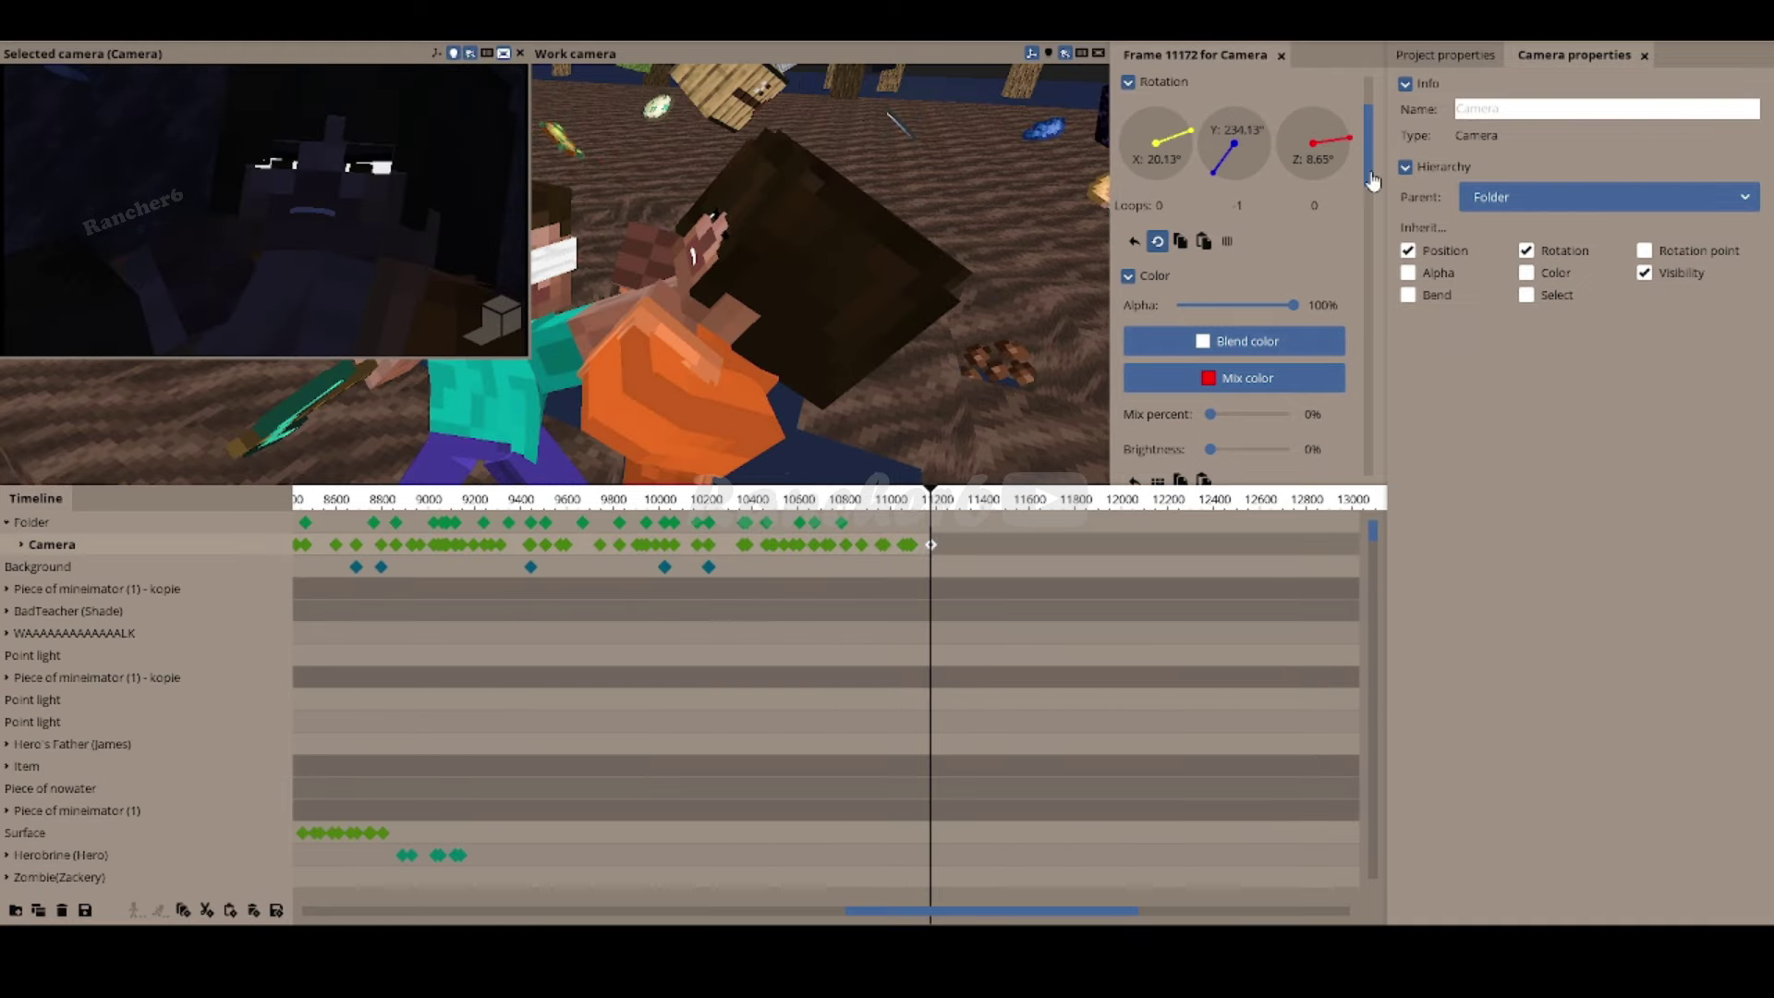
# Step: Select the Background track at frame 11081 for keyframing
pyautogui.click(909, 567)
pyautogui.keyDown('ctrl'); pyautogui.scroll(3, 882, 578); pyautogui.keyUp('ctrl')
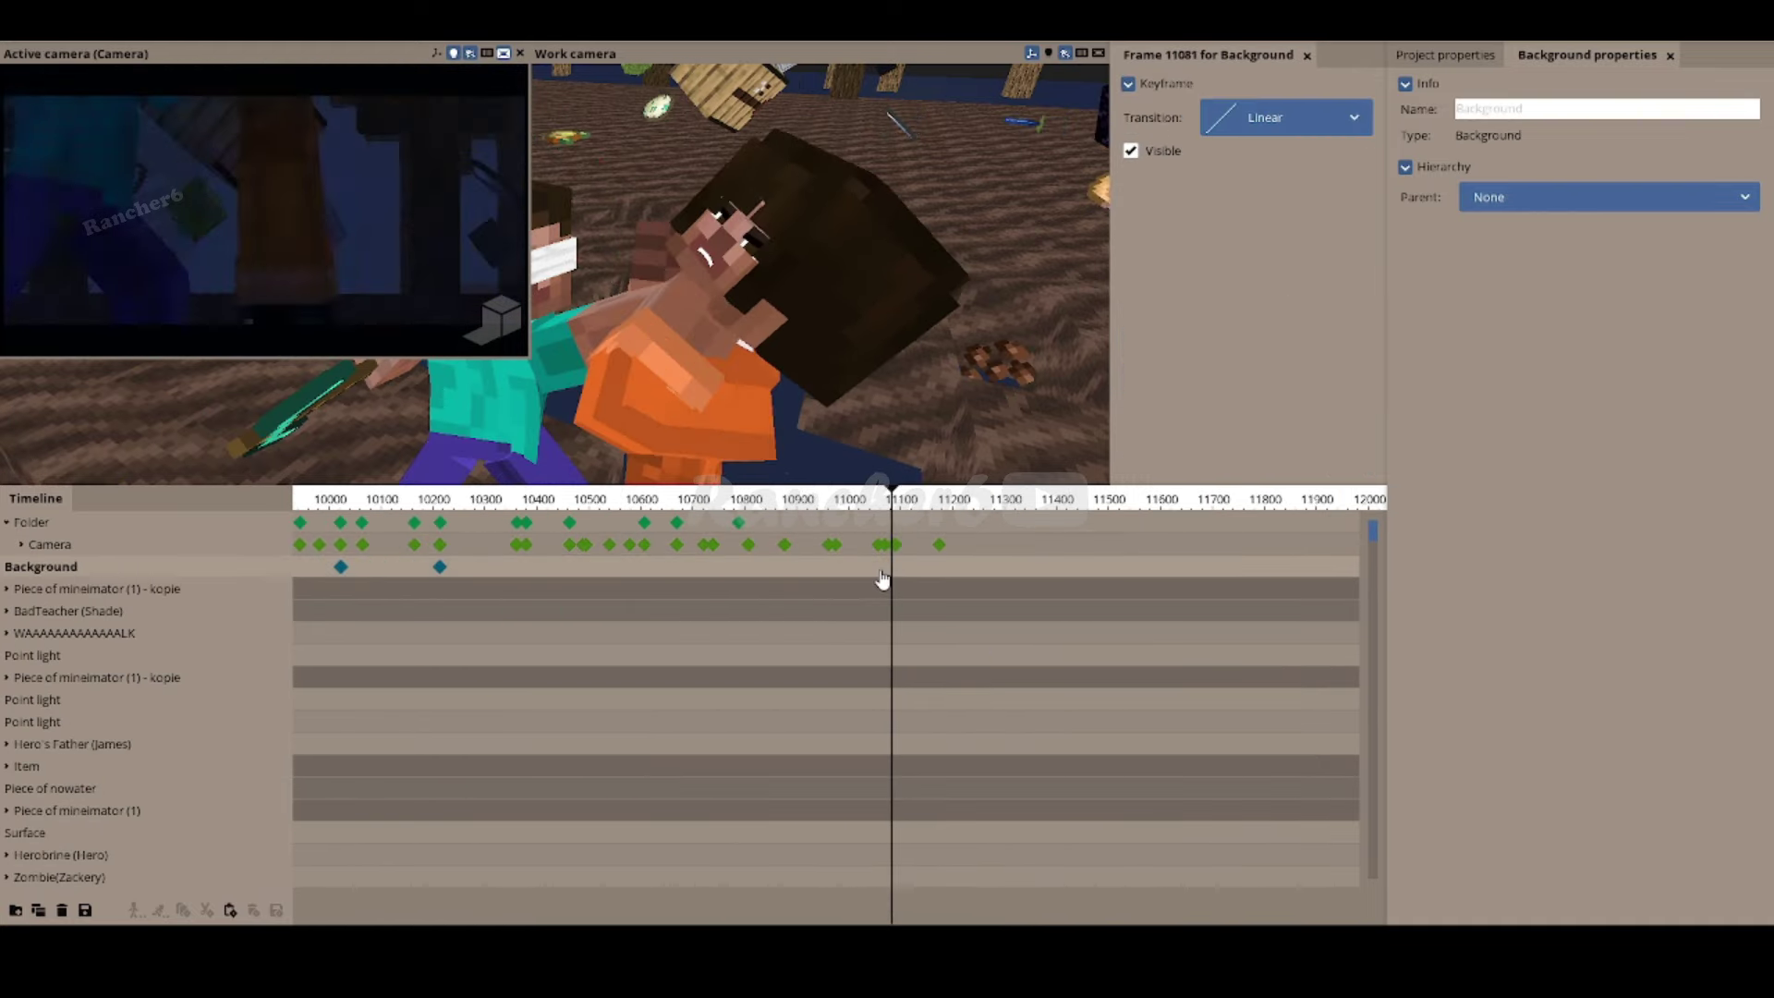